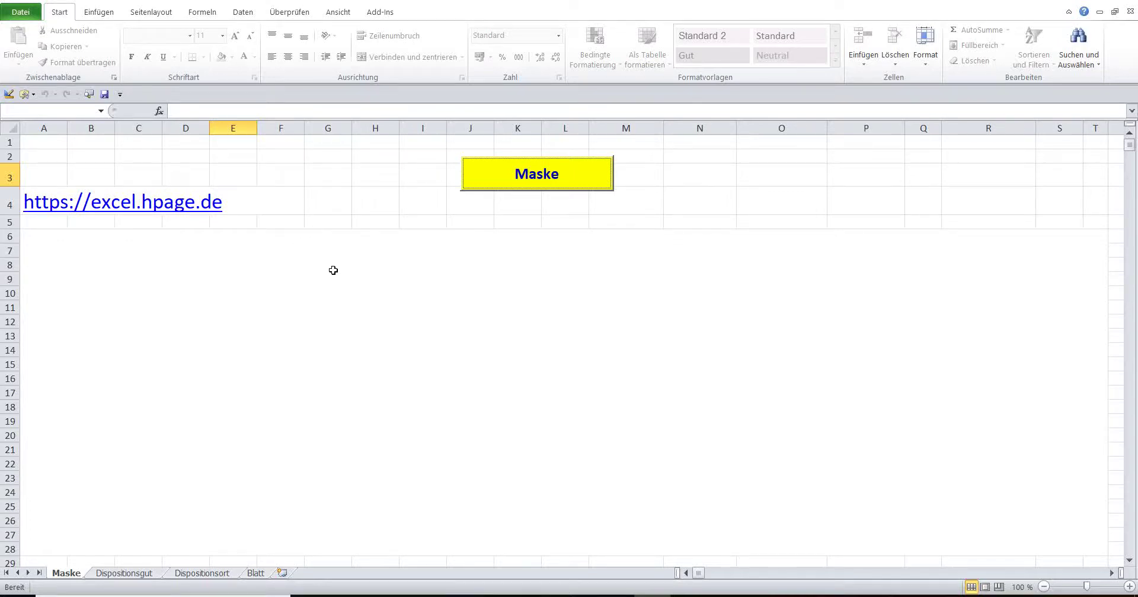
Step: In Word, highlight the opening paragraph and the four-sheets paragraph, then return to Excel
key("Escape")
key("alt+Tab")
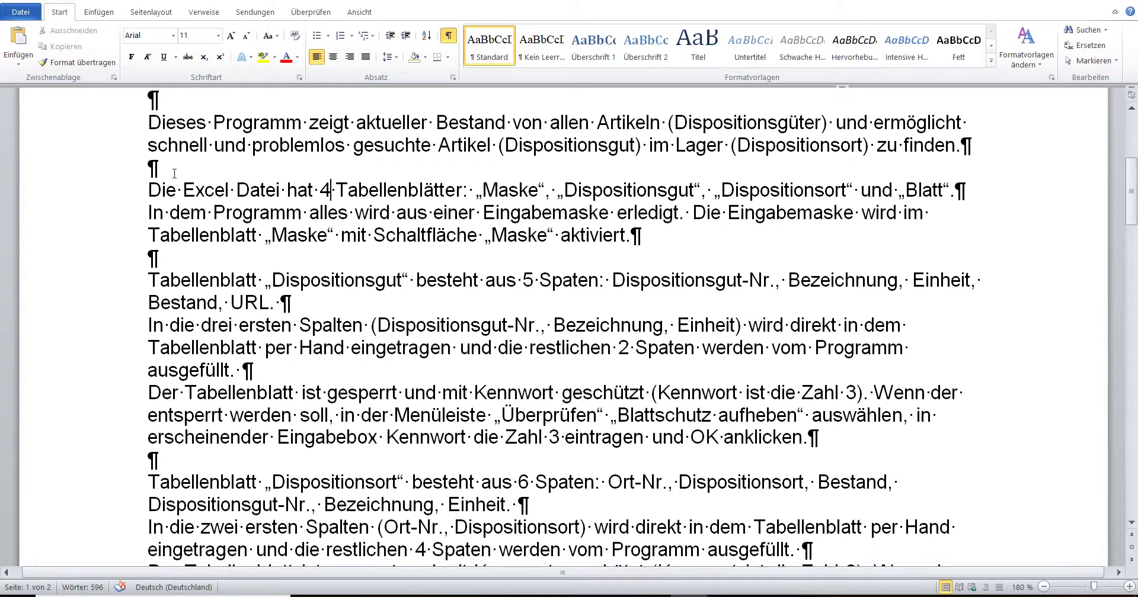
left_click_drag(147, 122, 970, 145)
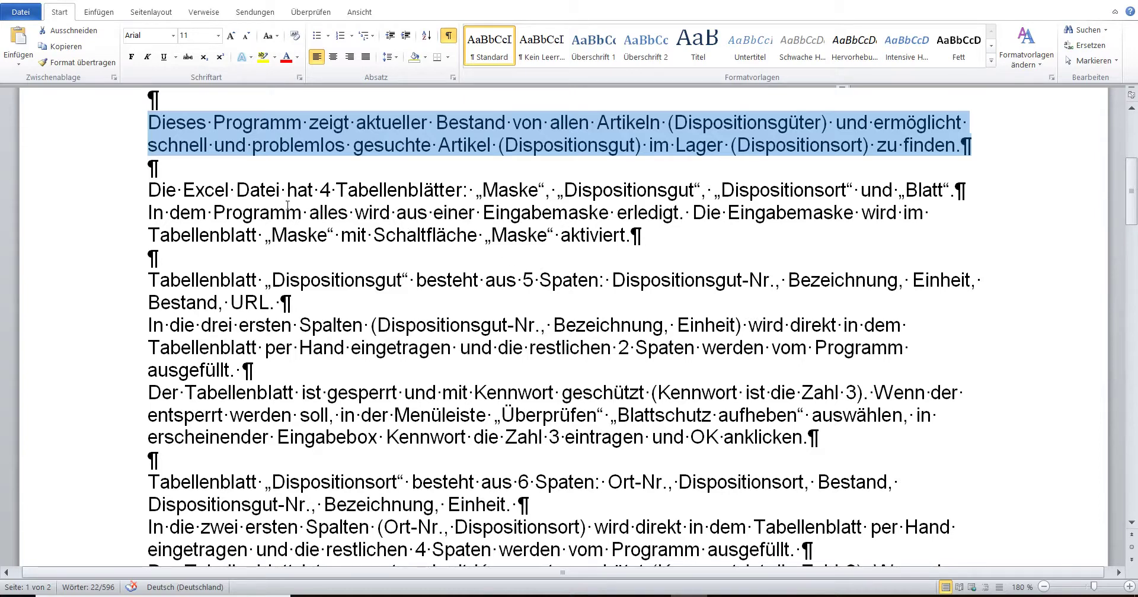
left_click_drag(150, 190, 640, 236)
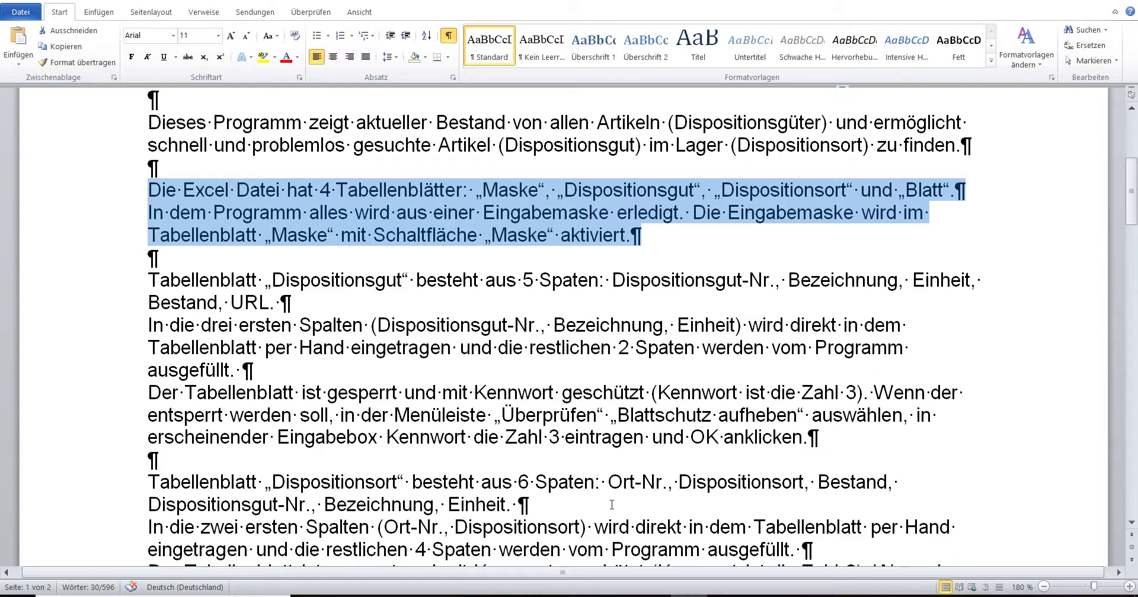
left_click(654, 574)
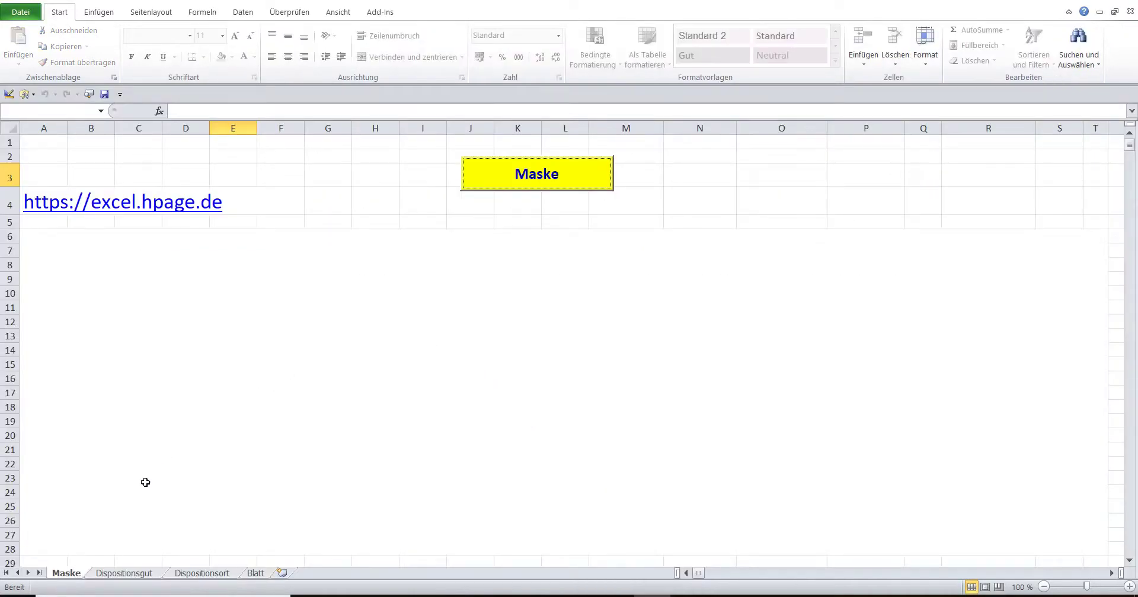
Step: Browse the Dispositionsgut, Dispositionsort and Blatt sheets, then launch the form from the Maske sheet
left_click(120, 572)
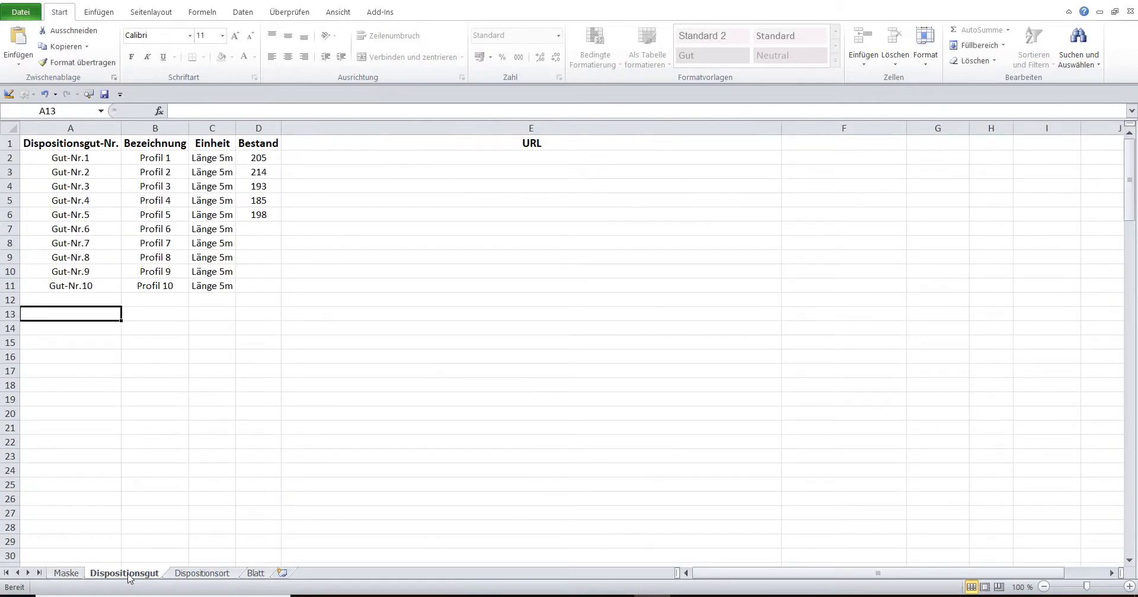
left_click(185, 575)
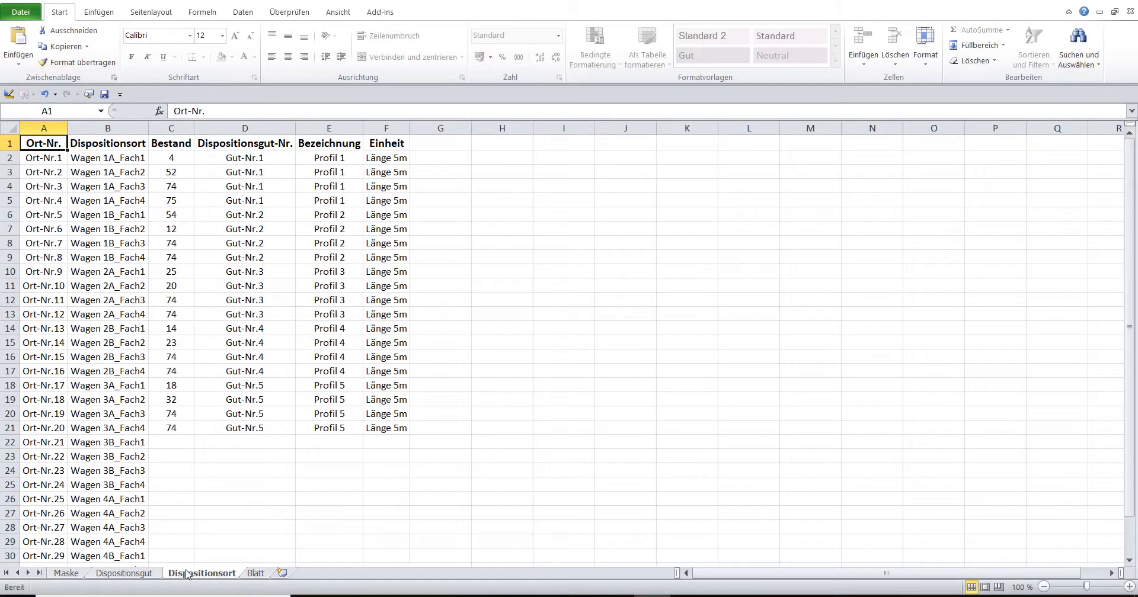
left_click(256, 573)
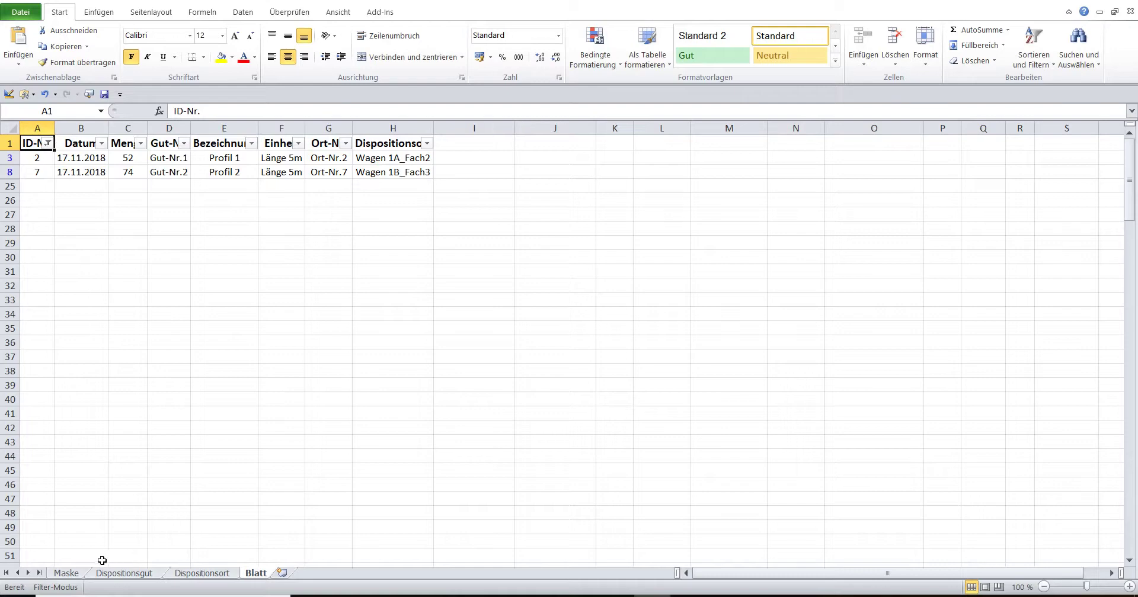
left_click(67, 573)
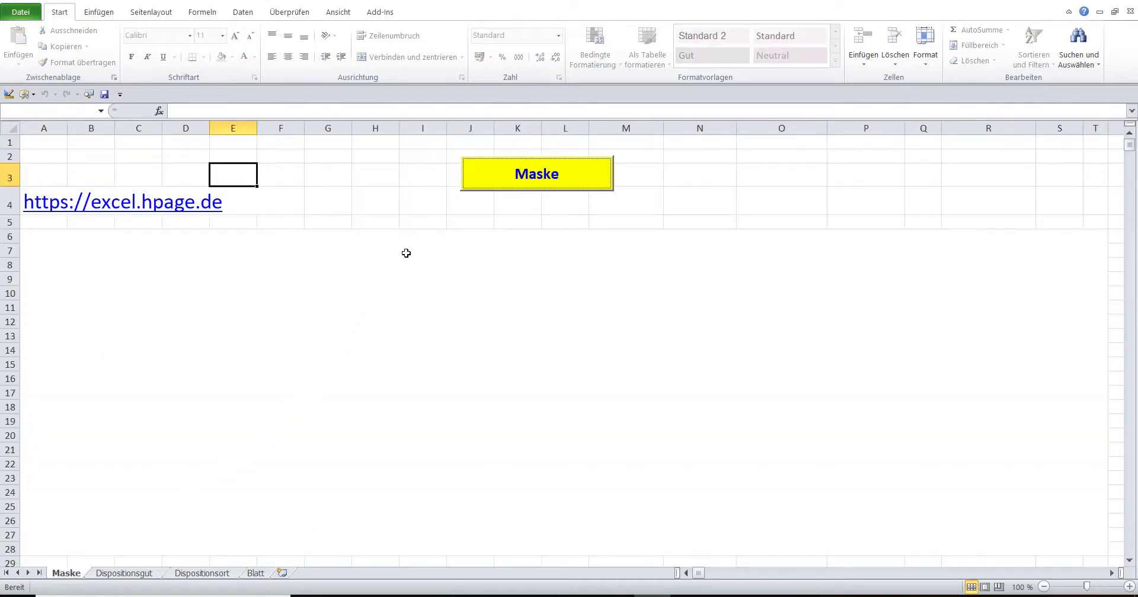
left_click(480, 185)
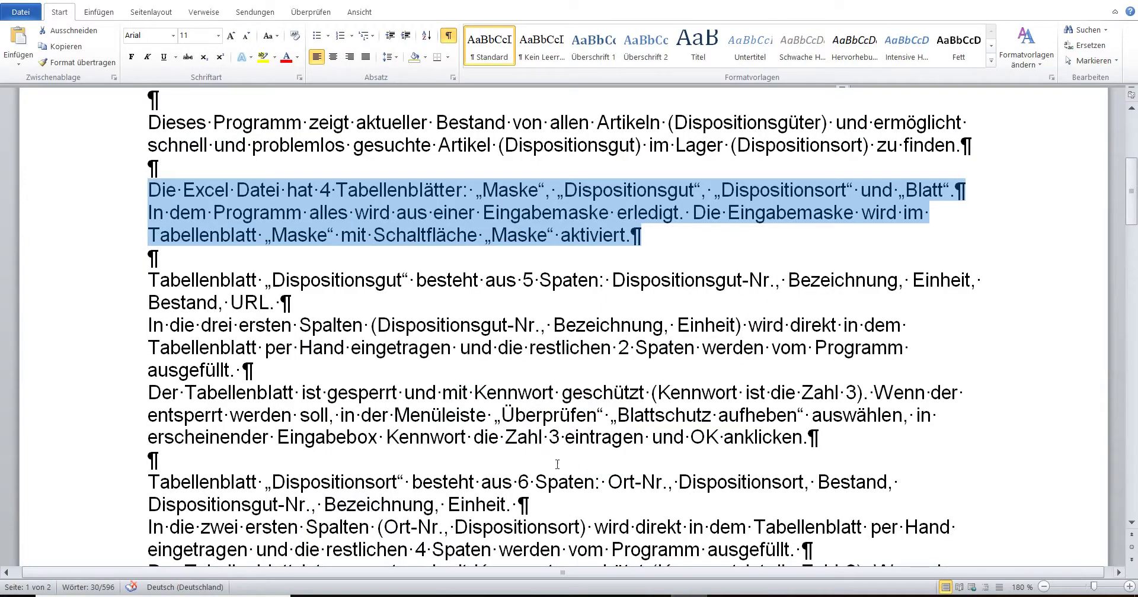
Step: Scroll down and highlight the Word paragraphs describing the Dispositionsgut sheet
scroll(432, 336, "down", 2)
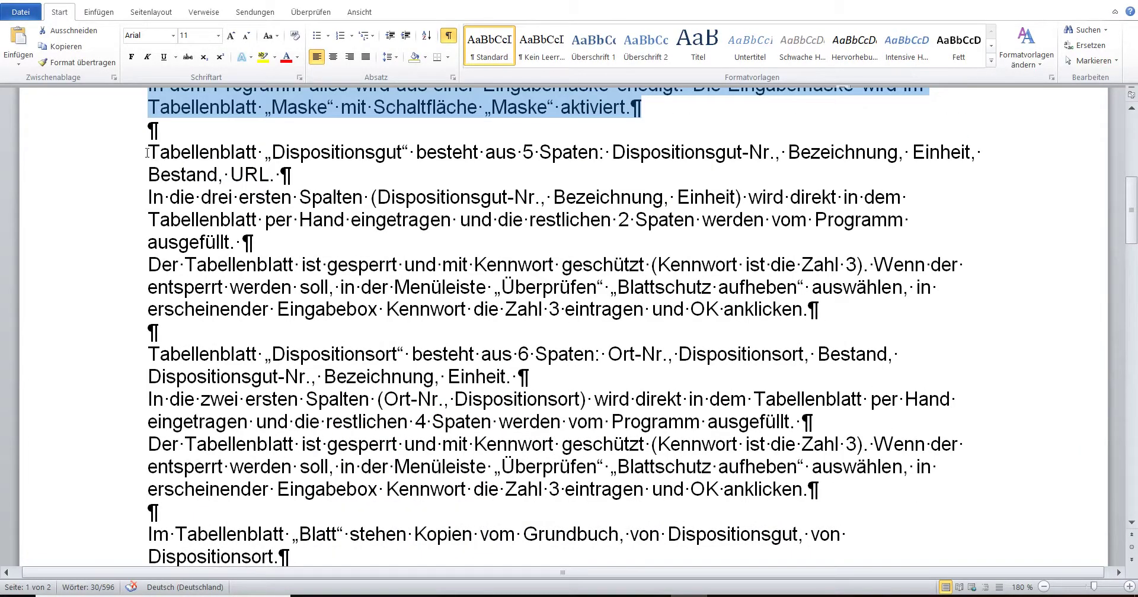
left_click_drag(147, 153, 818, 309)
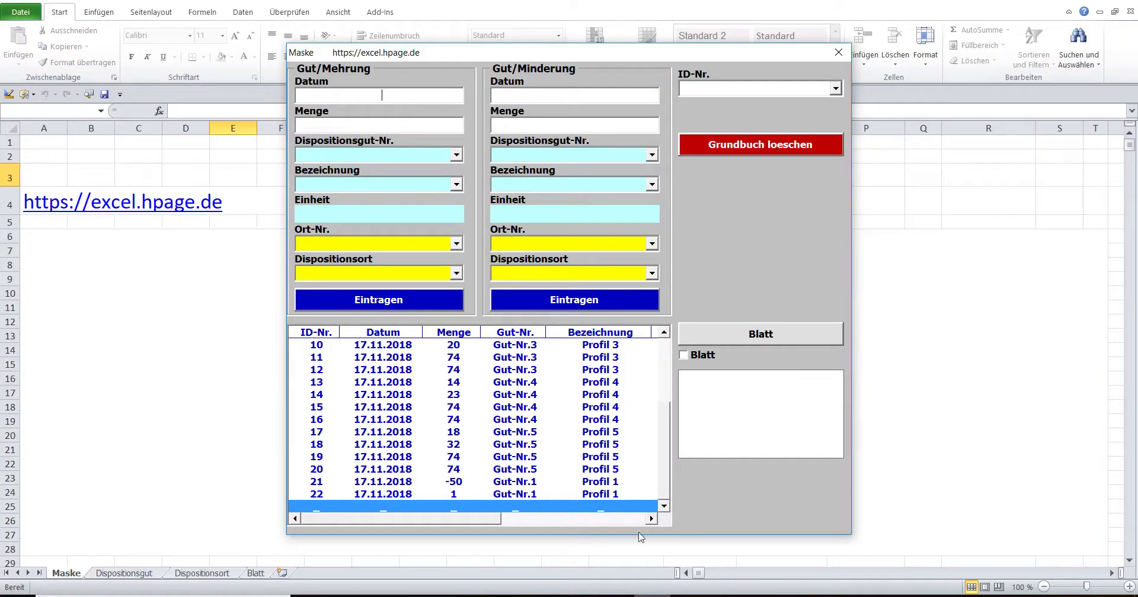
Step: Under Gut/Mehrung, pick Gut-Nr.10 and view its item names
left_click(455, 156)
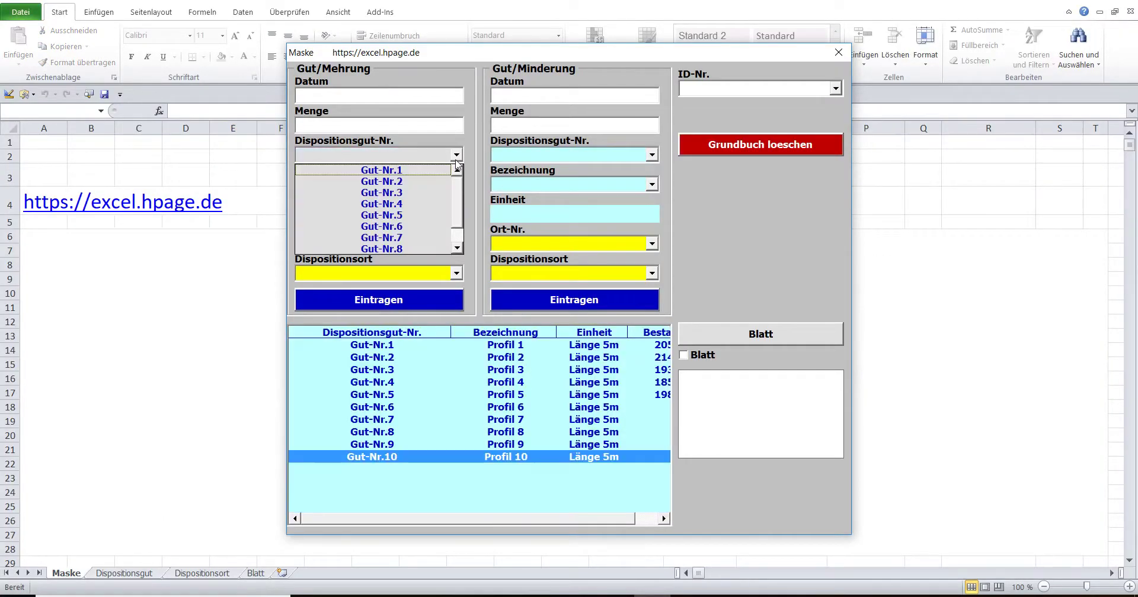
scroll(457, 185, "down", 1)
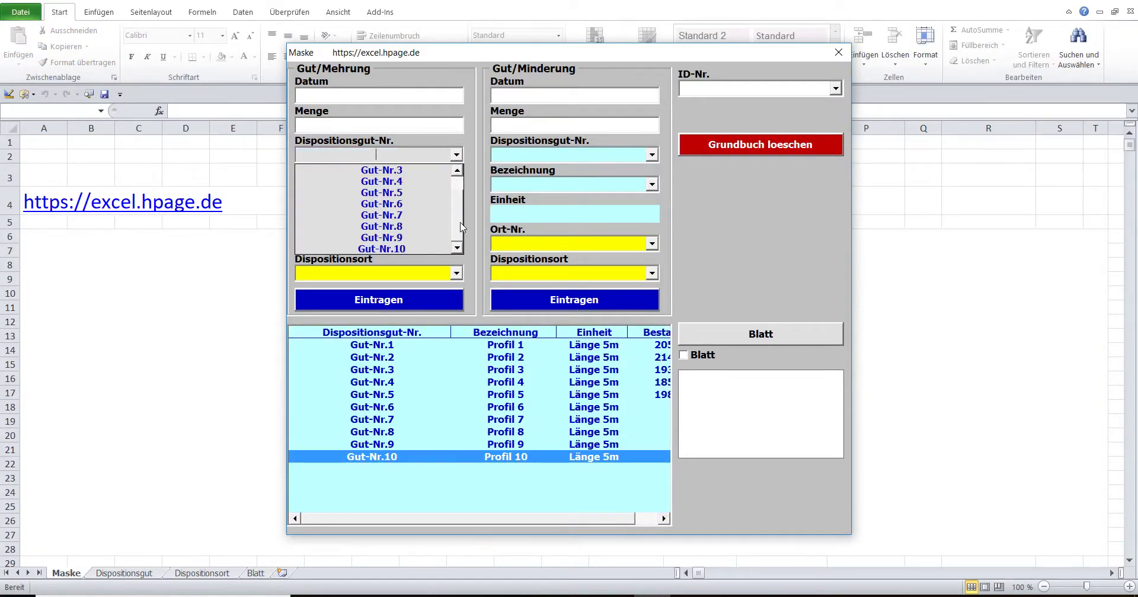
left_click(431, 249)
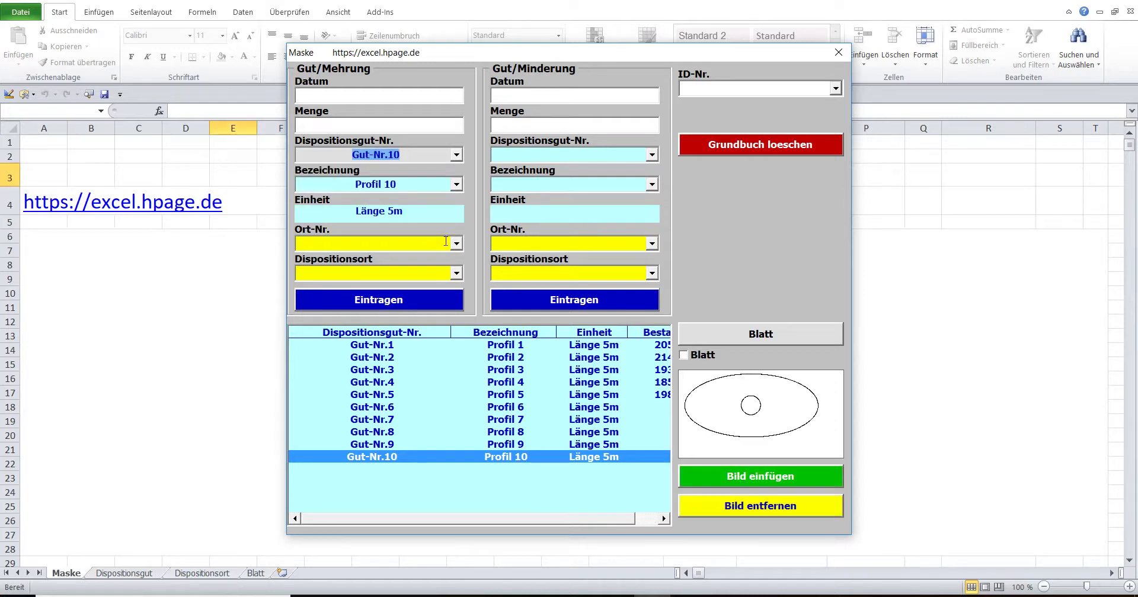
left_click(456, 186)
scroll(460, 242, "up", 2)
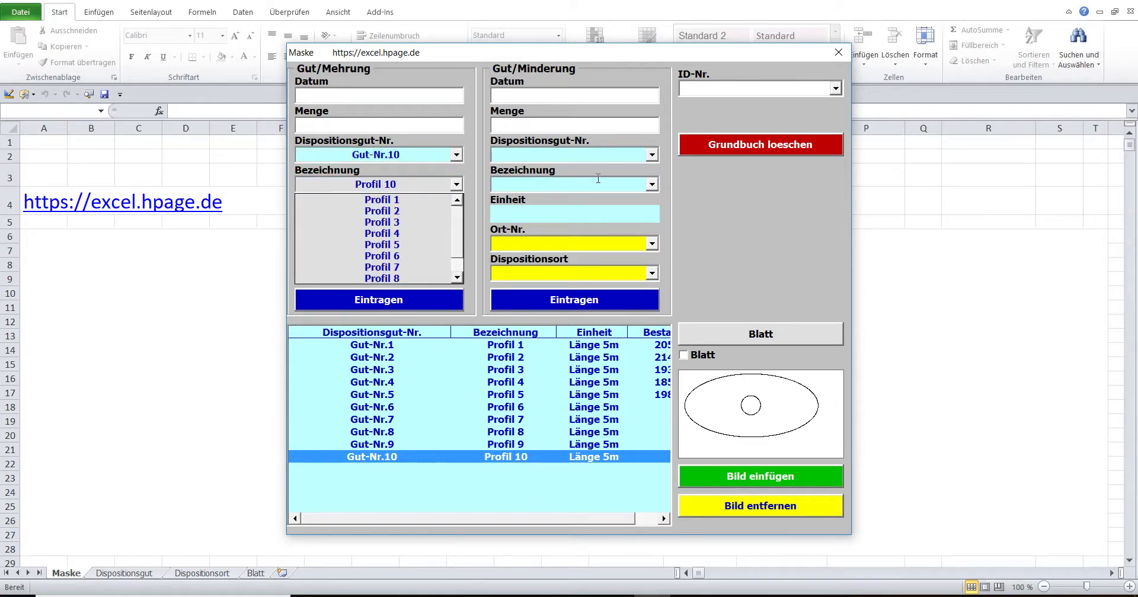
Step: Under Gut/Minderung, pick Gut-Nr.9, view its item names, and close the form
left_click(647, 155)
scroll(644, 237, "down", 1)
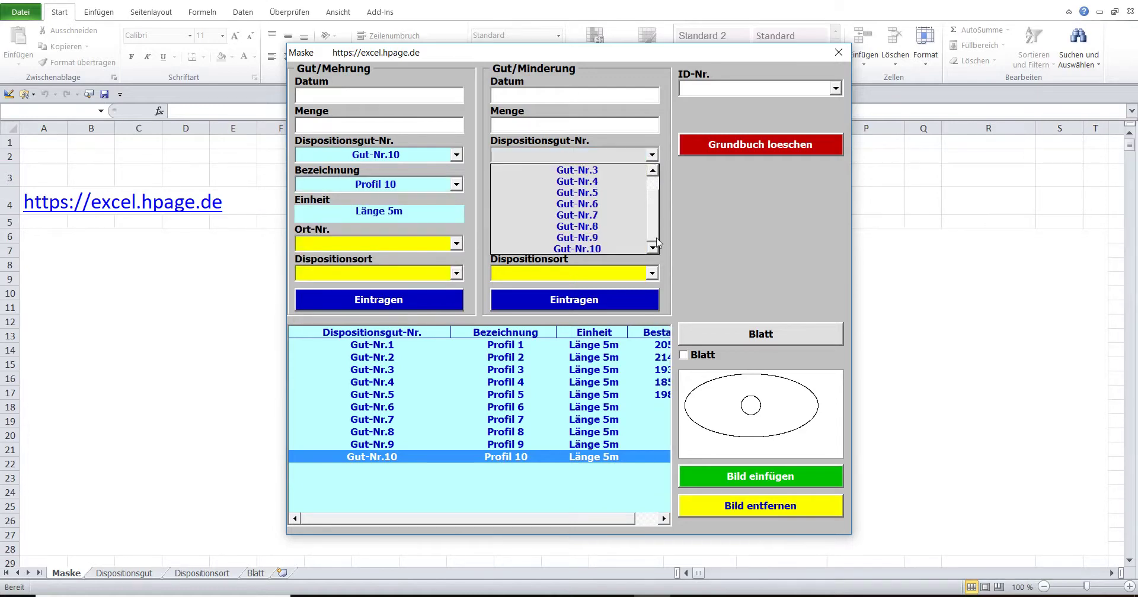
left_click(642, 239)
left_click(651, 188)
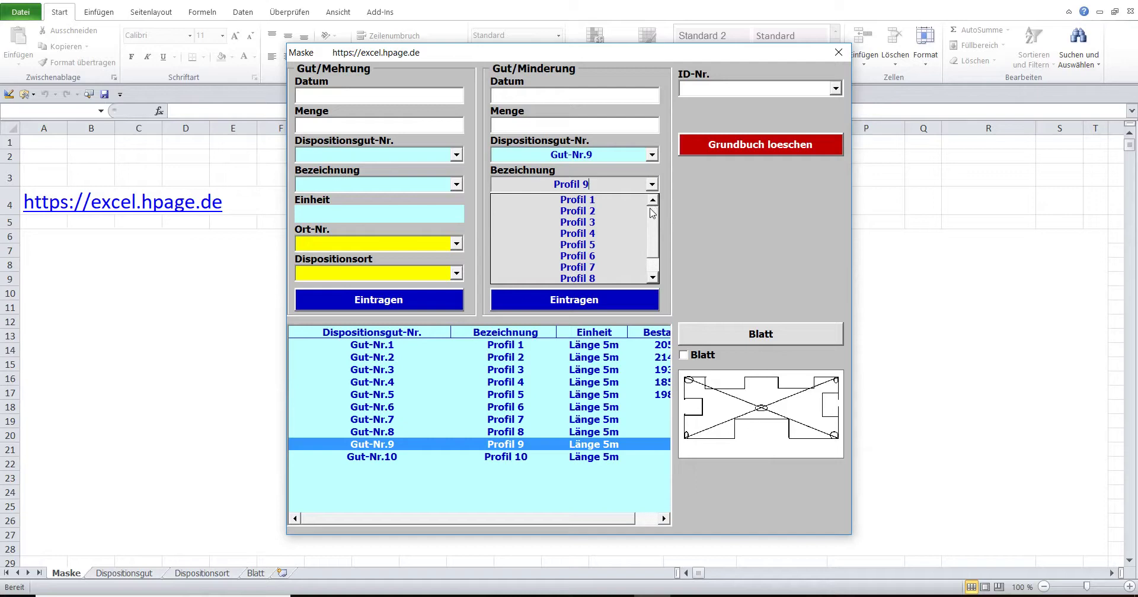
left_click(838, 52)
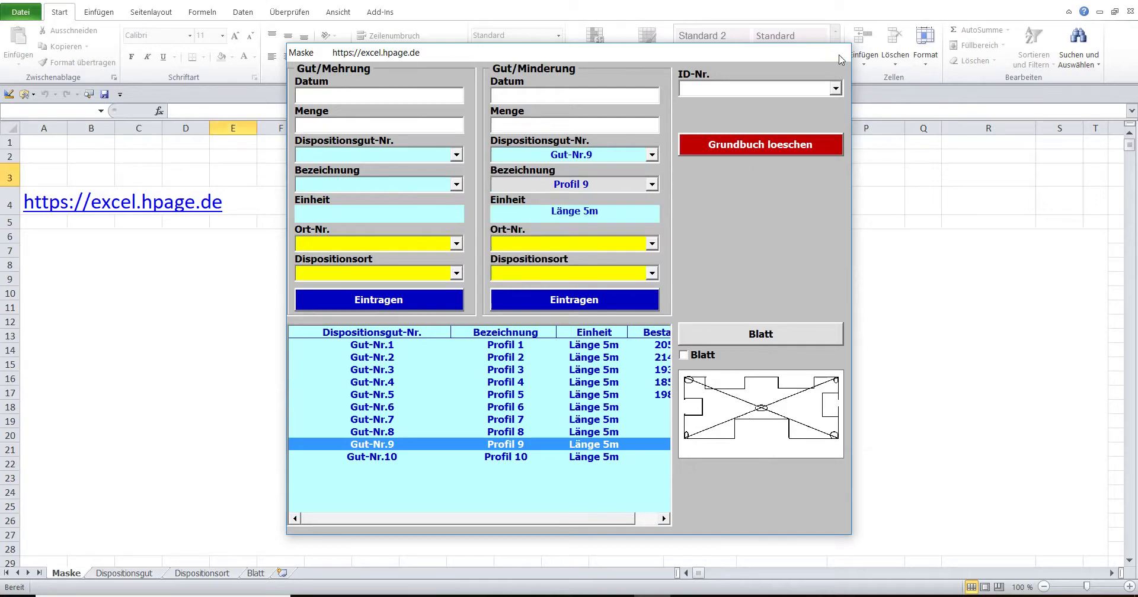
Step: Open the Dispositionsgut sheet and review its headers from Dispositionsgut-Nr. in A1 to URL in E1
left_click(117, 575)
left_click(80, 146)
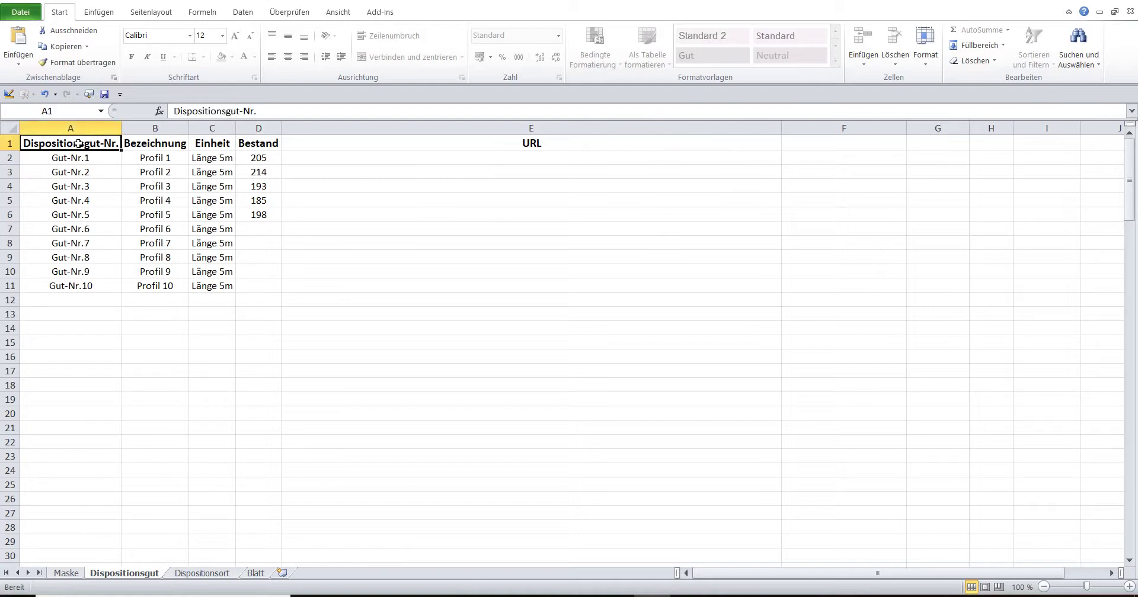
left_click(137, 142)
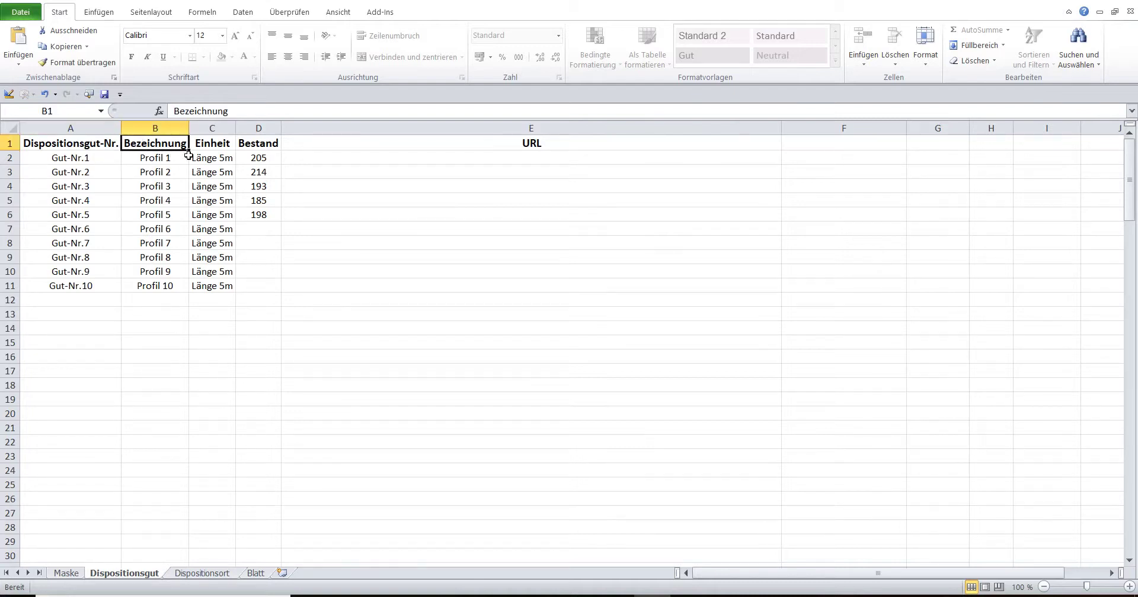
left_click(210, 143)
left_click(266, 146)
left_click(445, 145)
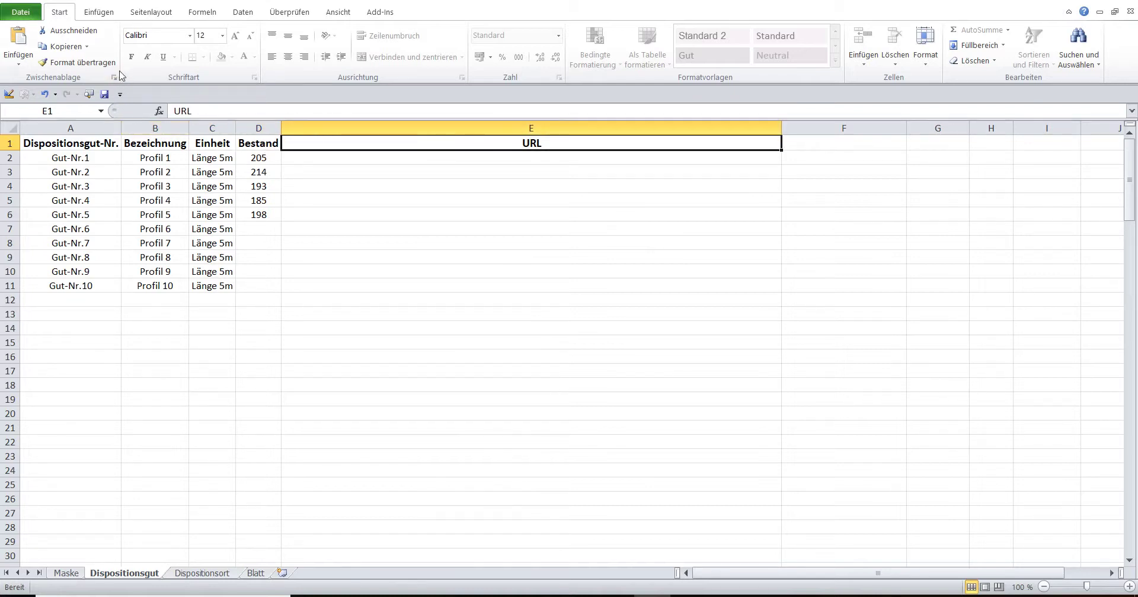
Step: Unprotect the Dispositionsgut sheet with its password and return to the Start ribbon
left_click(285, 17)
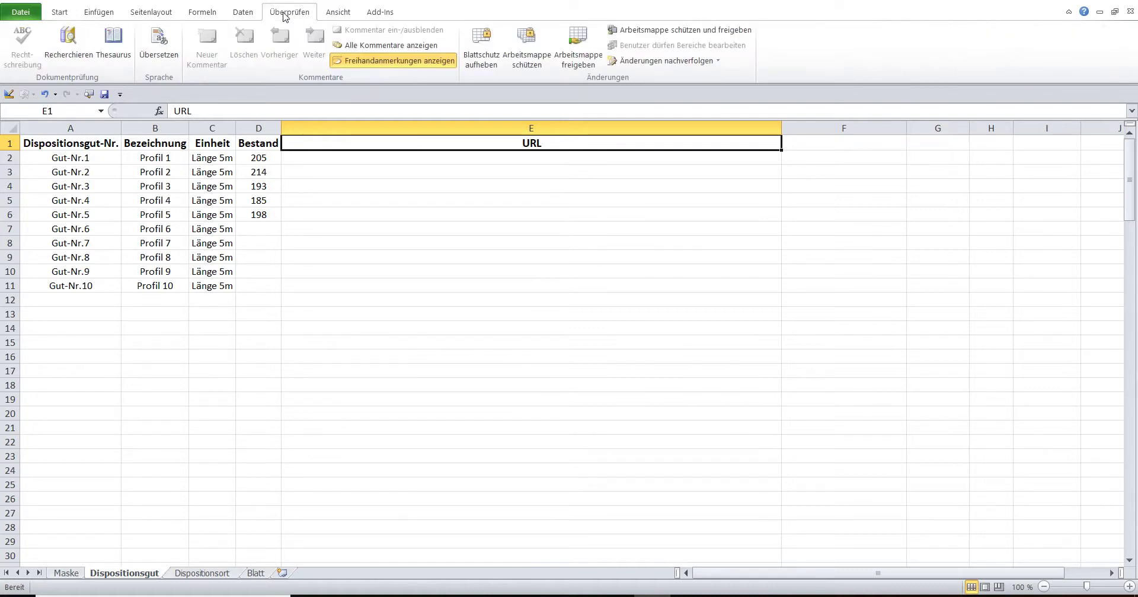
left_click(482, 55)
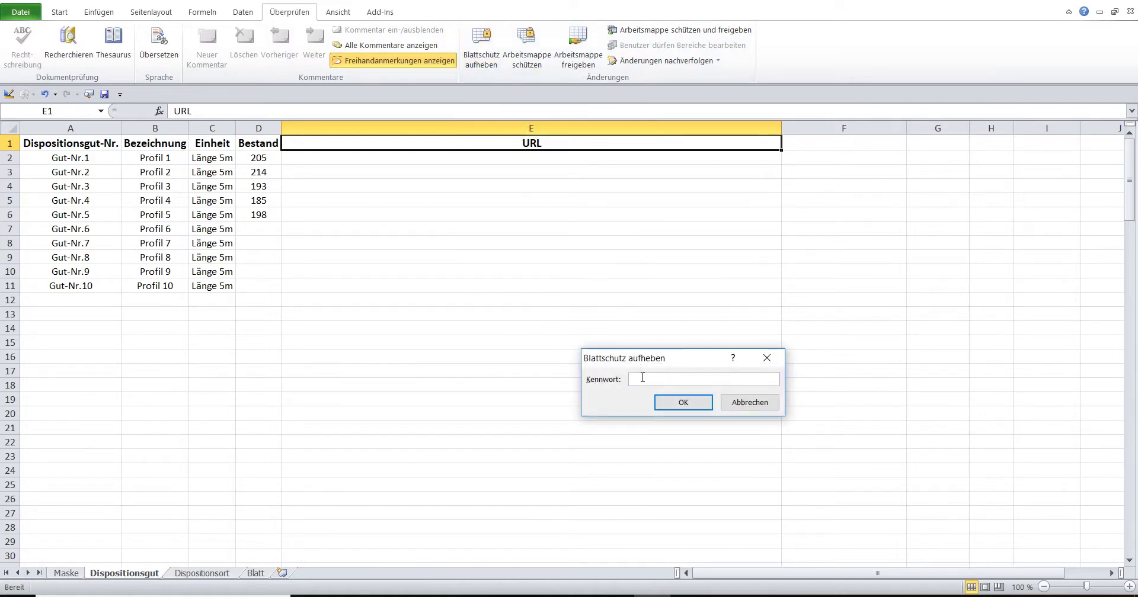
left_click(663, 403)
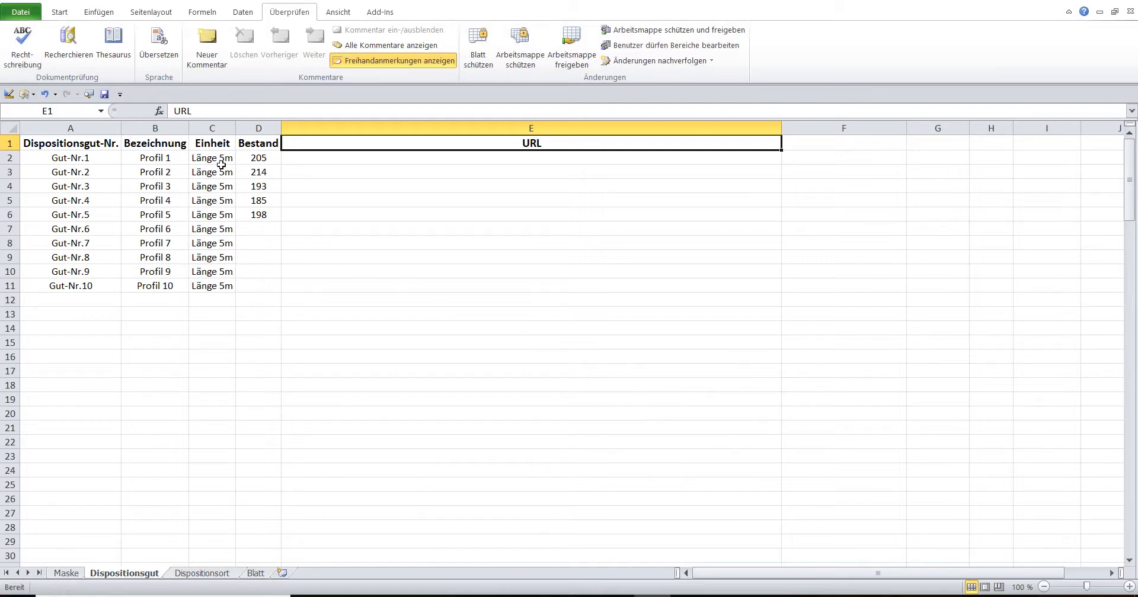
left_click(53, 14)
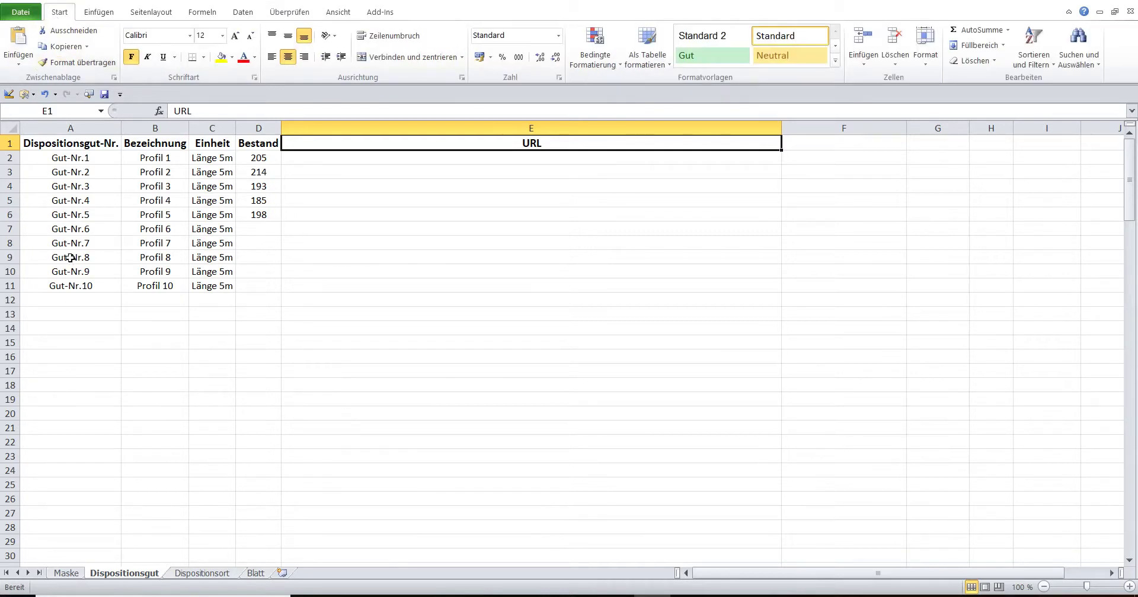
Step: Fill the Gut-Nr.10 row down to row 16 to add Gut-Nr.11–15, then reopen Maske
mouse_move(64, 284)
left_mouse_down()
mouse_move(228, 290)
mouse_move(236, 318)
left_mouse_up()
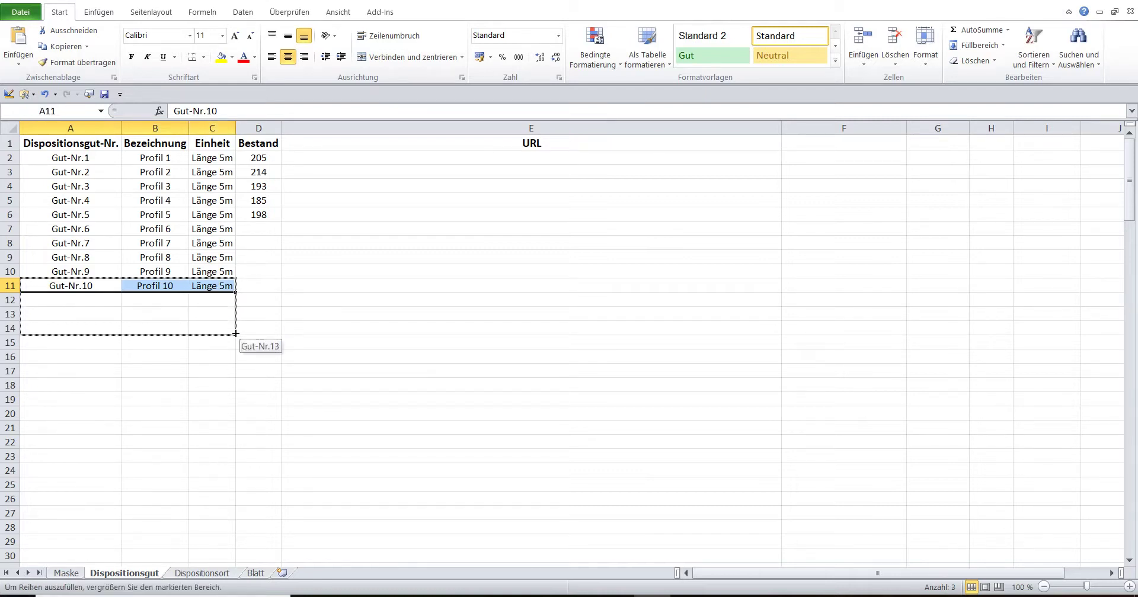
left_click_drag(236, 322, 237, 364)
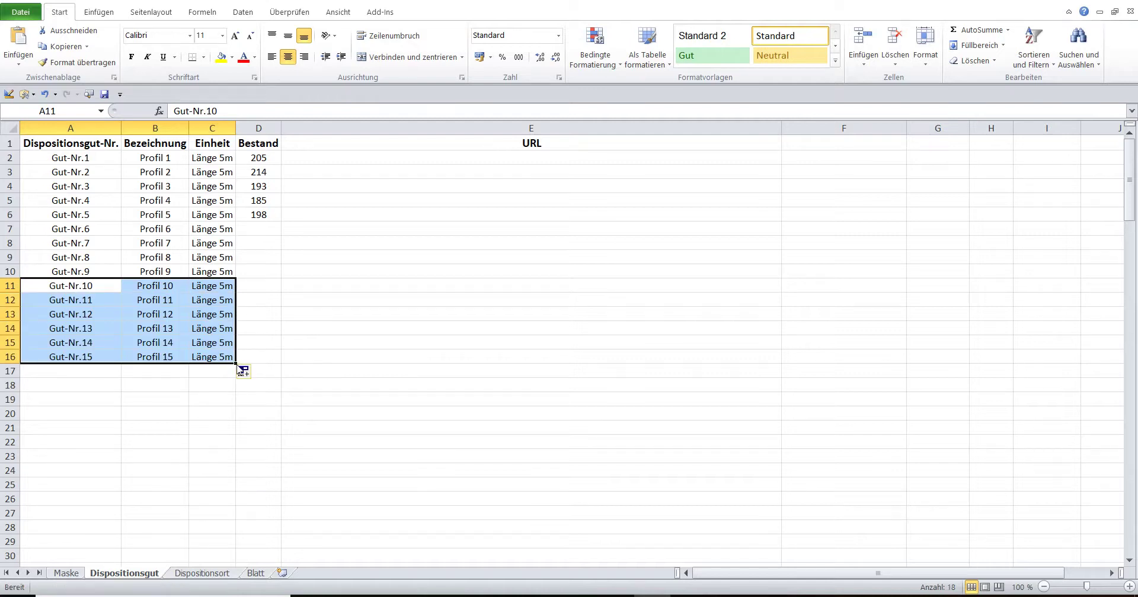
left_click(155, 385)
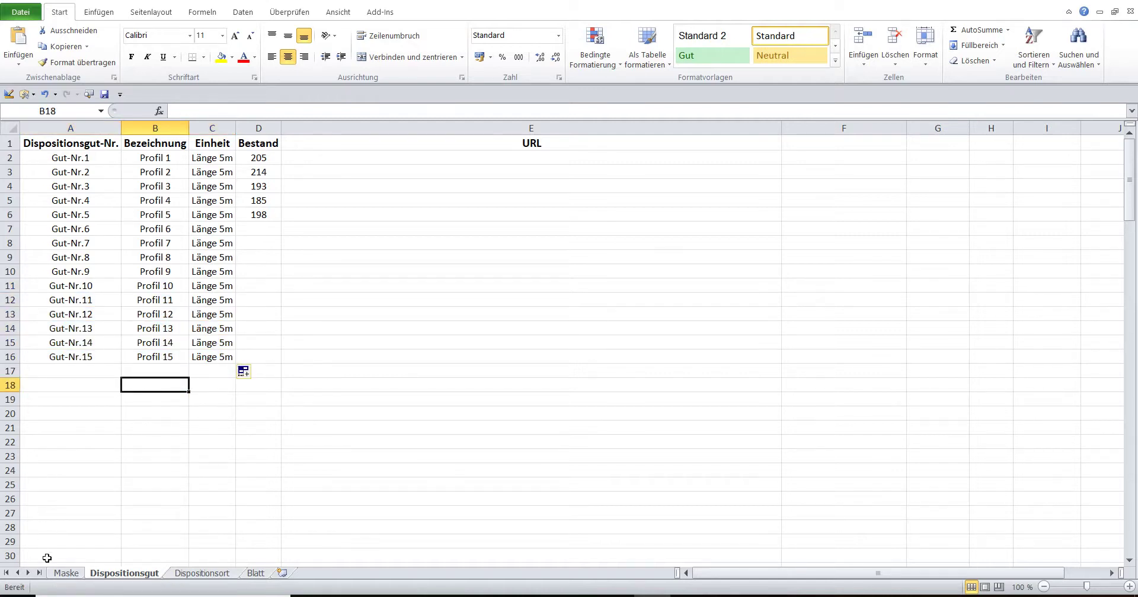
left_click(64, 574)
left_click(469, 177)
Step: Set Gut/Mehrung to Gut-Nr.15 with designation Profil 15, after briefly trying Profil 8
left_click(456, 155)
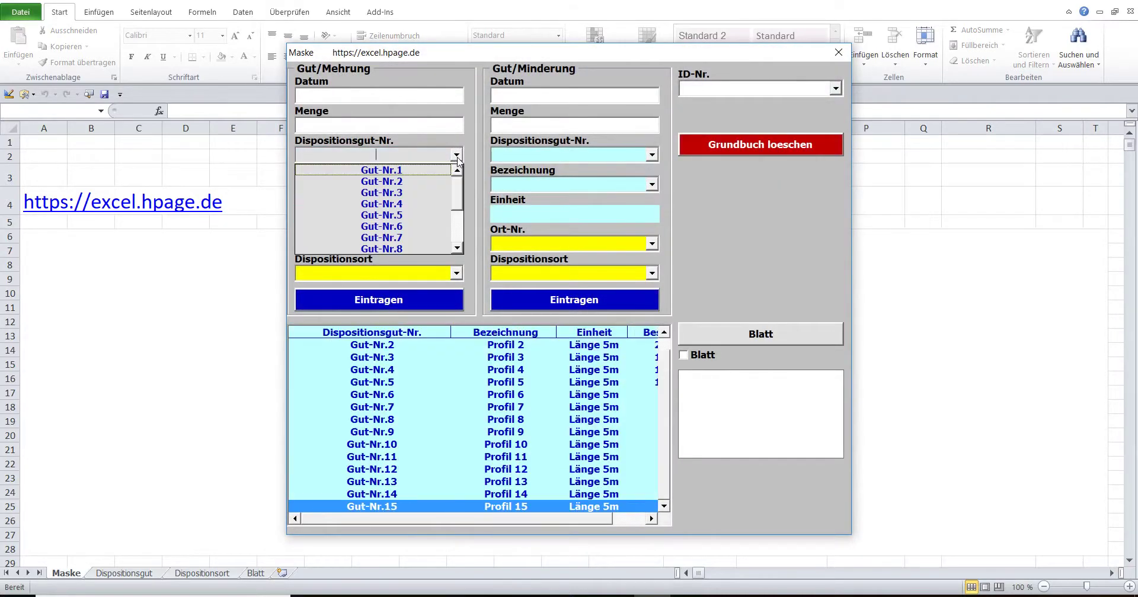
left_click_drag(460, 183, 460, 236)
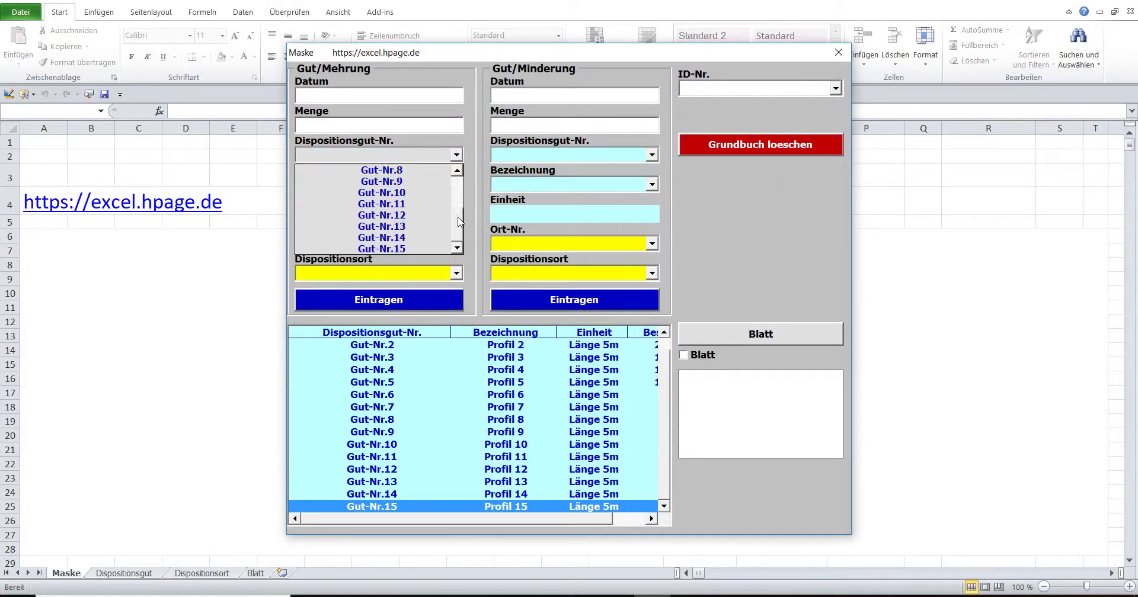
left_click(444, 249)
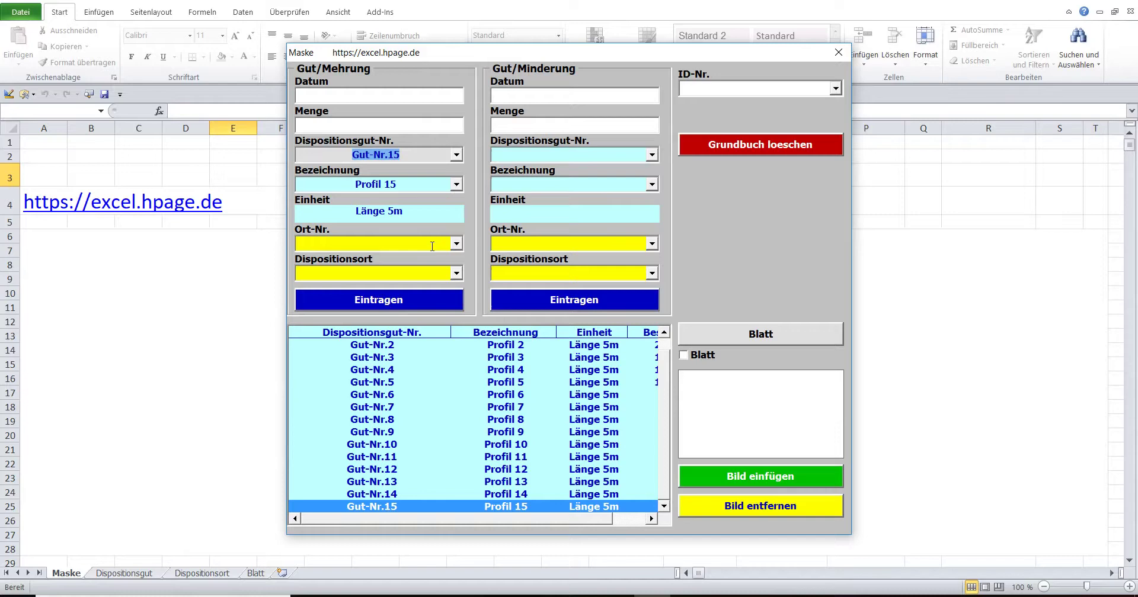
left_click(456, 185)
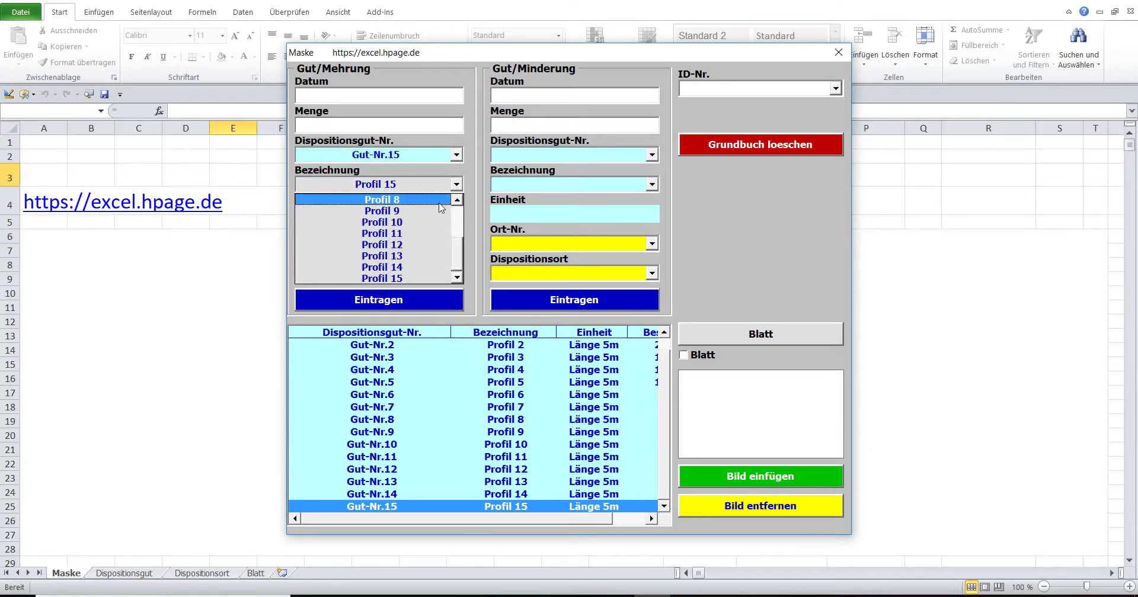
left_click(452, 200)
left_click(456, 184)
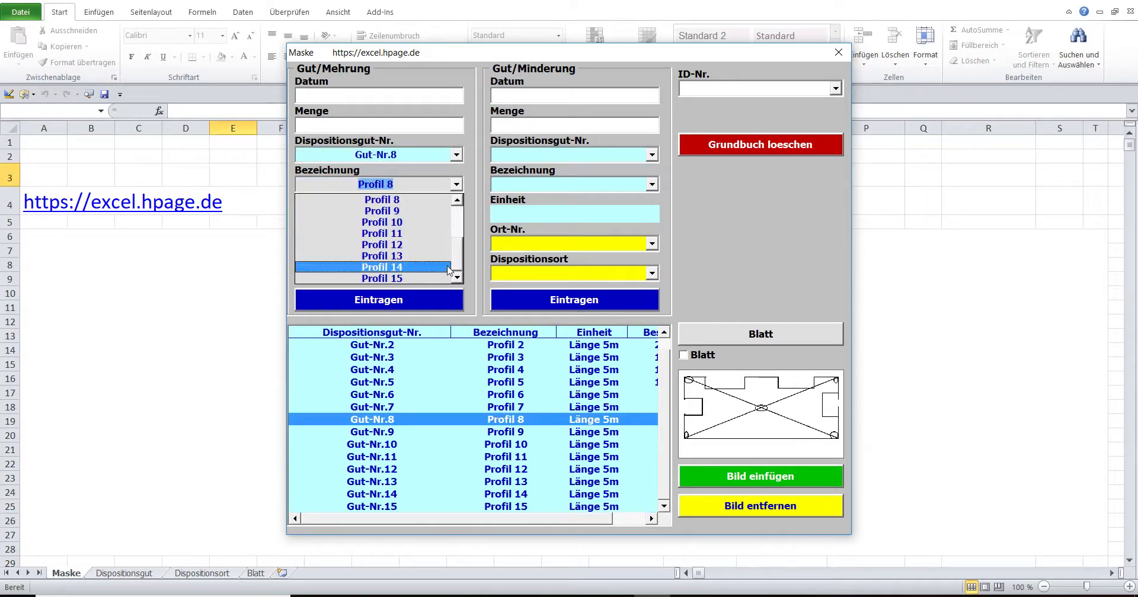
left_click(442, 279)
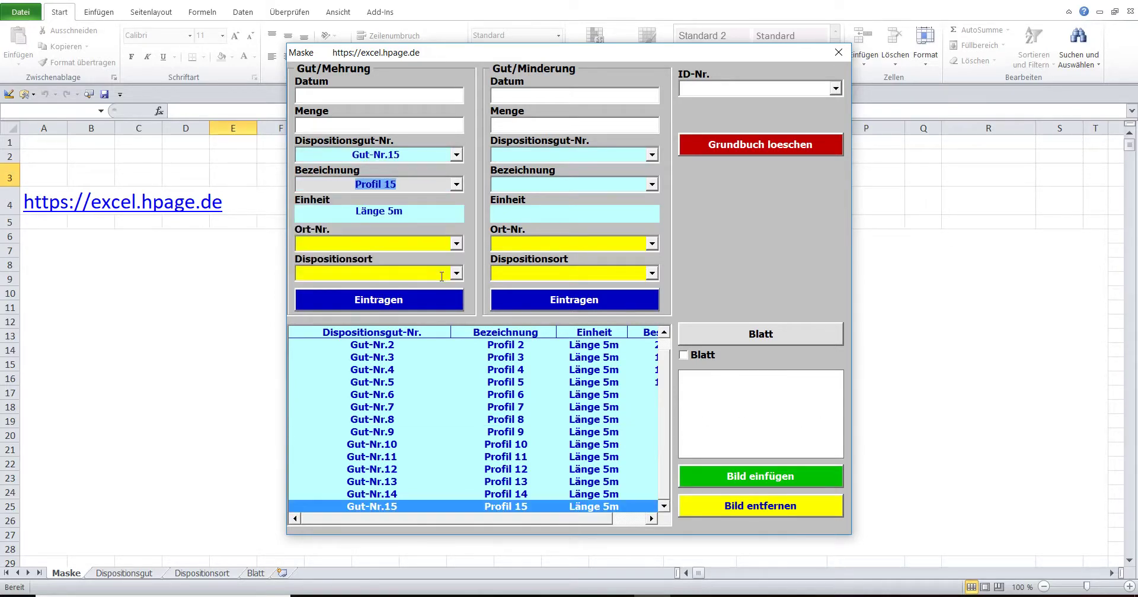
Step: Set Gut/Minderung to Gut-Nr.15, Profil 15, then bring back the Word description
left_click(652, 155)
left_click(635, 169)
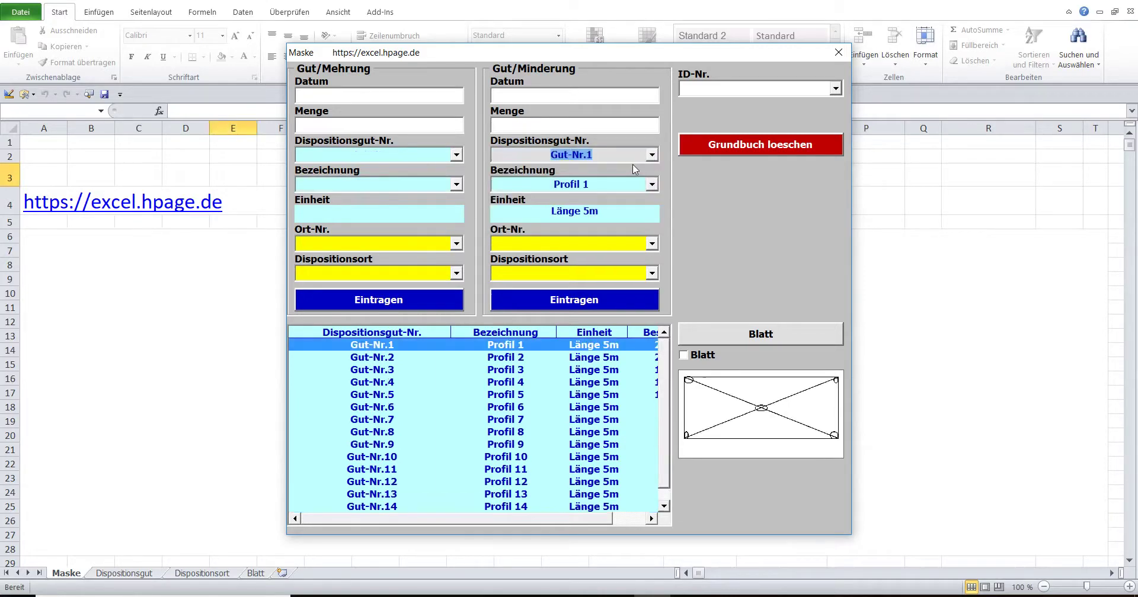
left_click(652, 155)
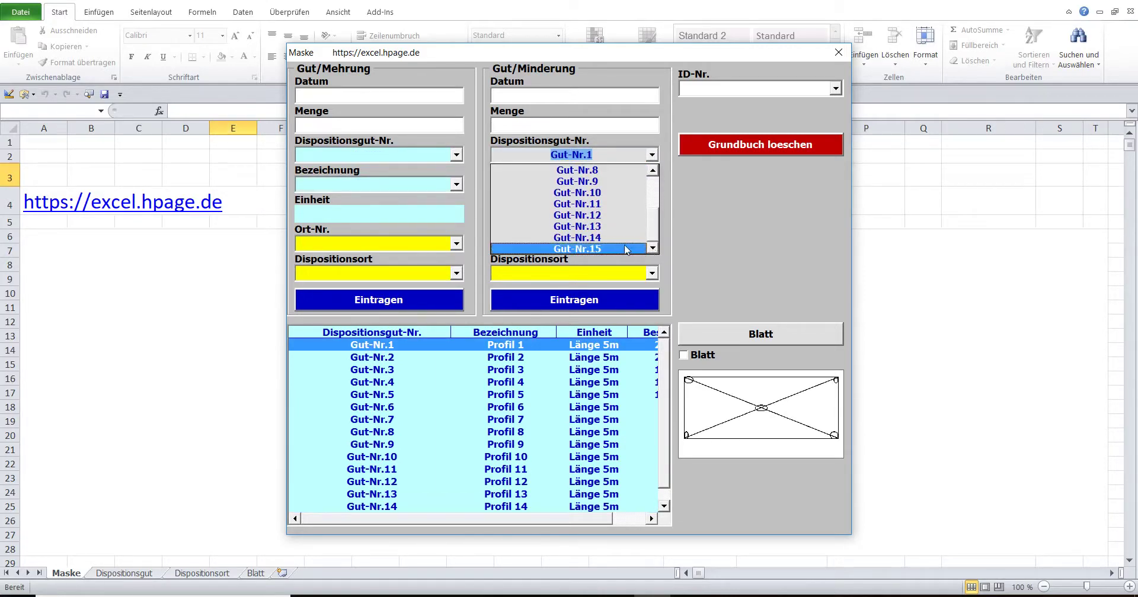
left_click(627, 249)
left_click(652, 185)
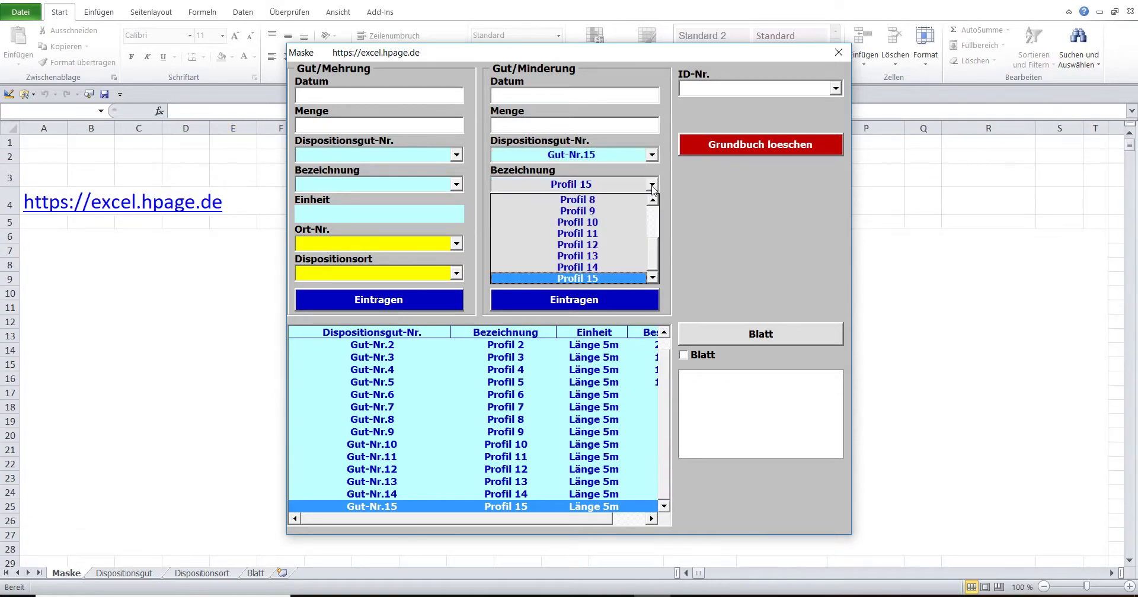
left_click(629, 233)
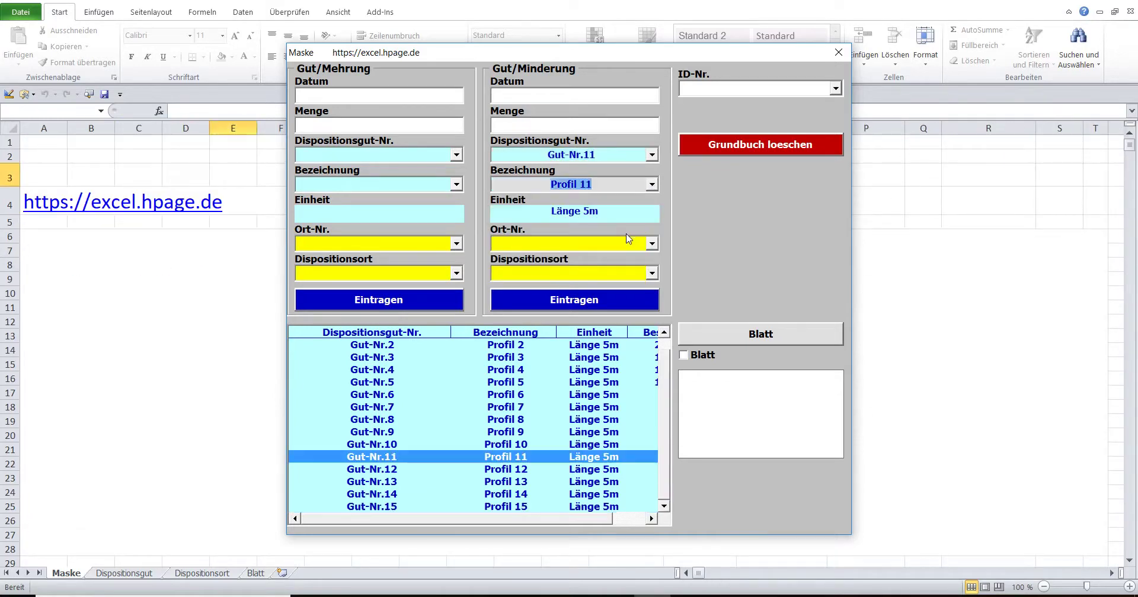
left_click(652, 186)
left_click(611, 281)
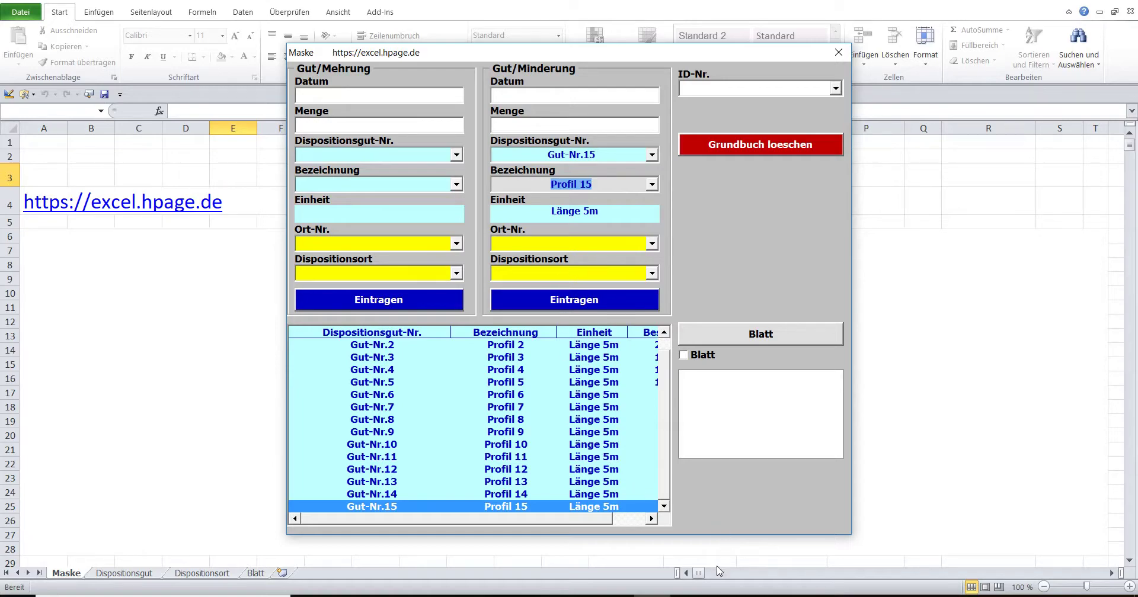
left_click(687, 594)
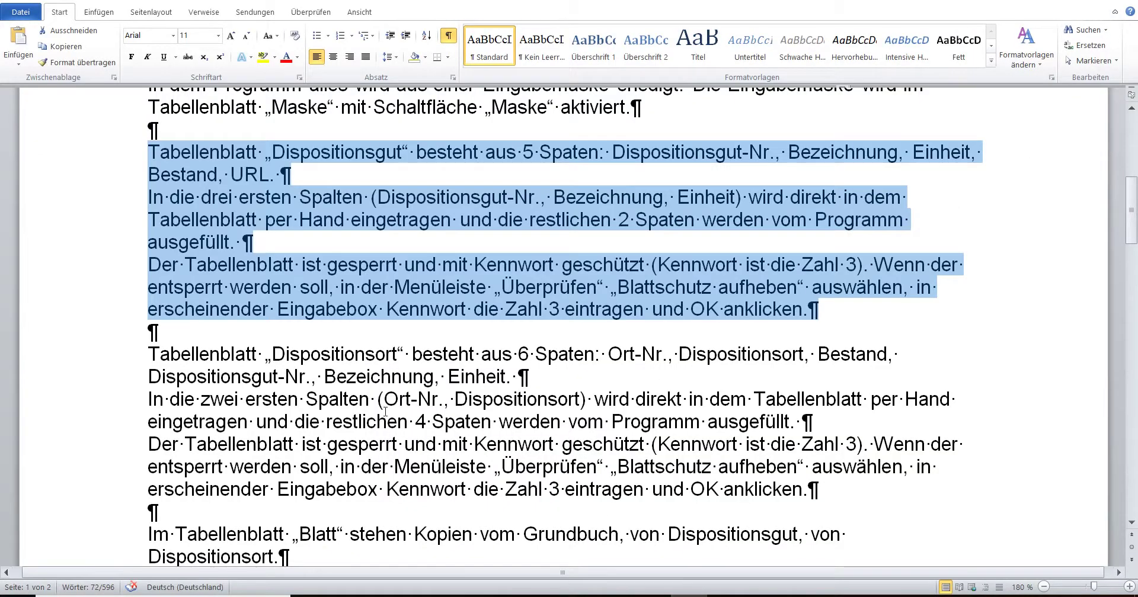
Step: Select the three Word paragraphs on the Dispositionsort sheet, then switch back to Excel
scroll(385, 411, "down", 3)
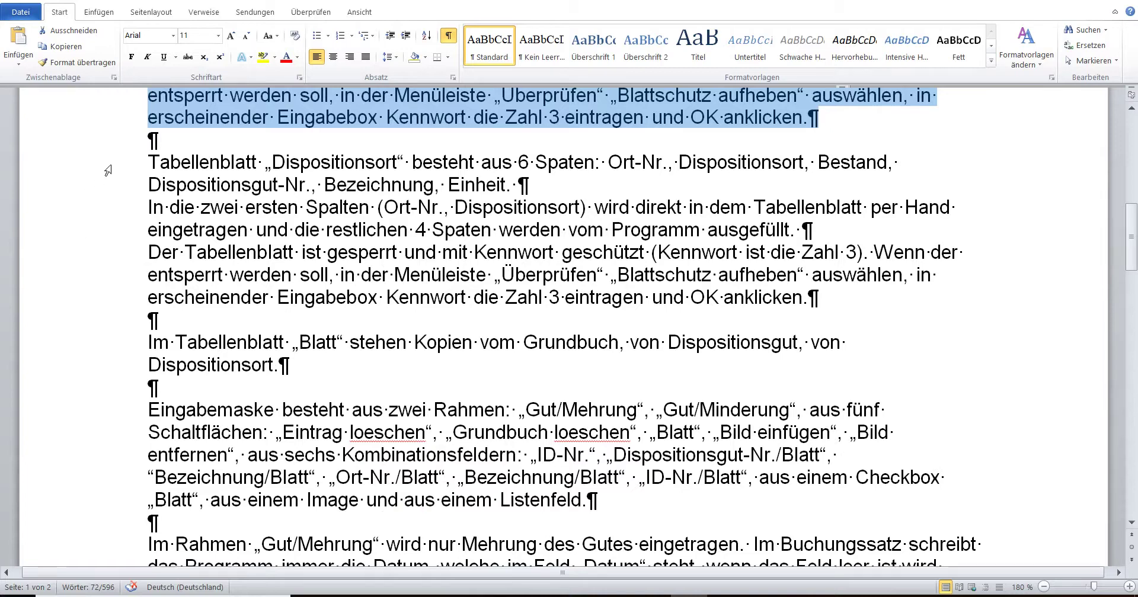
left_click_drag(107, 170, 125, 299)
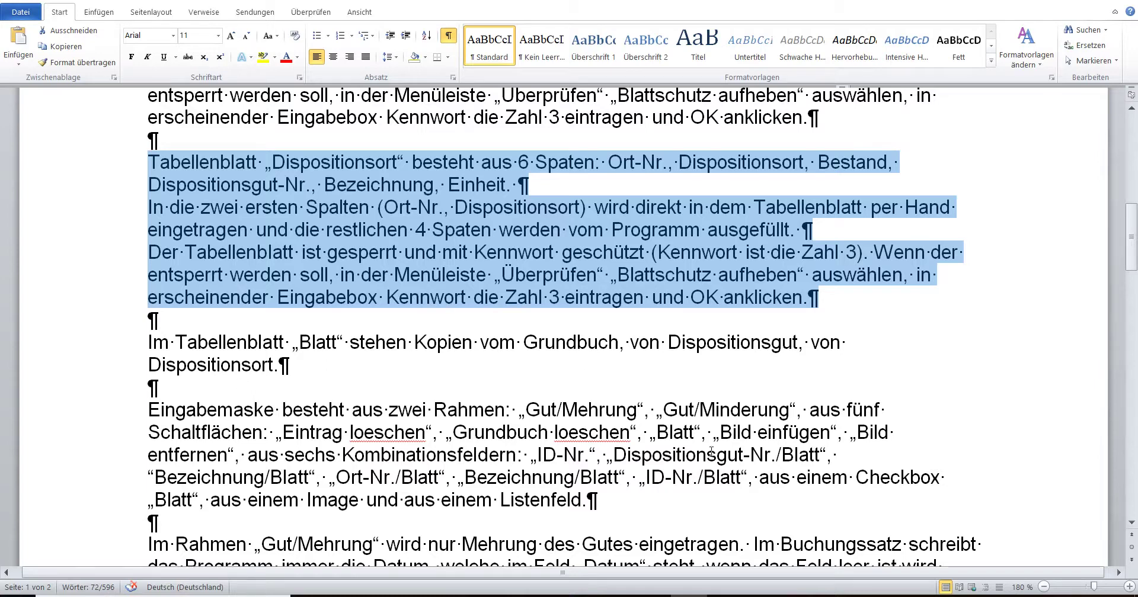
key("alt+Tab")
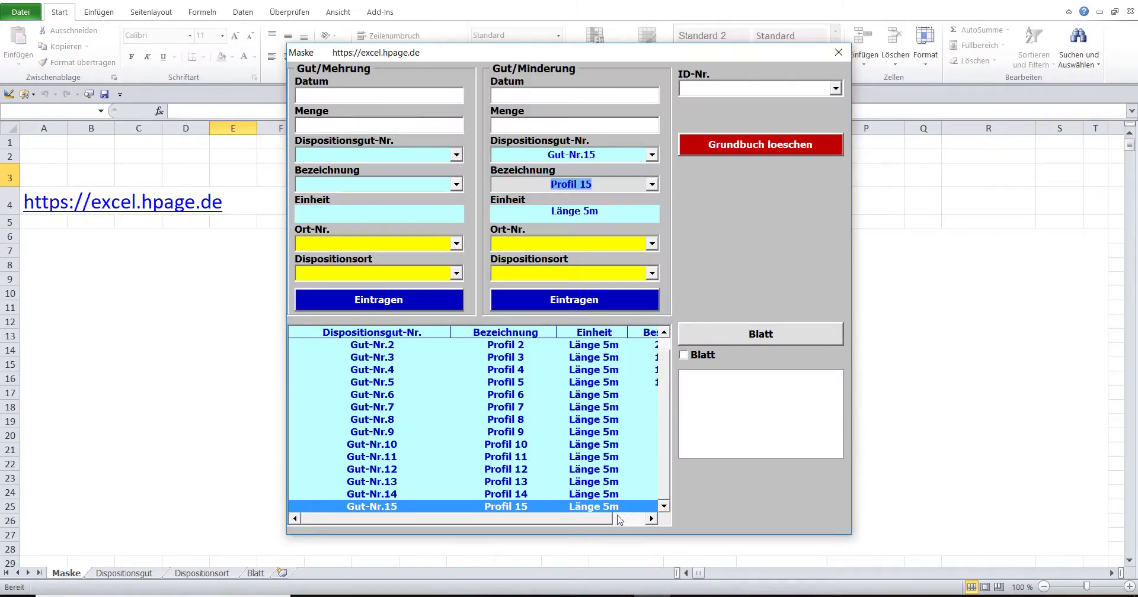
Step: Set the stock increase location to Ort-Nr.32, Wagen 4B_Fach4, after trying Wagen 4B_Fach2
left_click(456, 245)
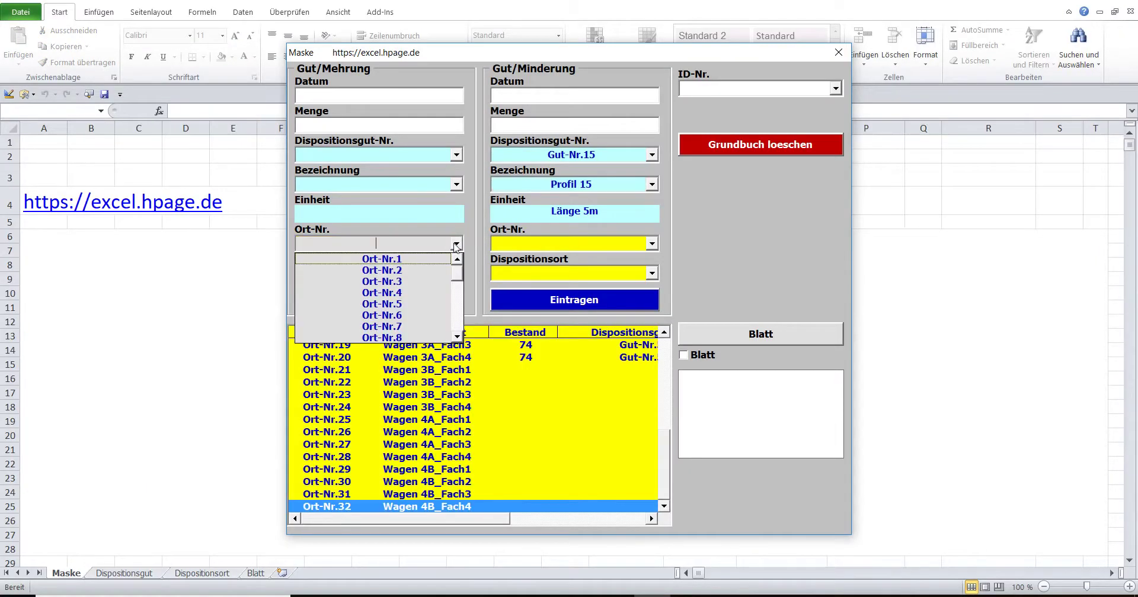
left_click_drag(457, 273, 459, 338)
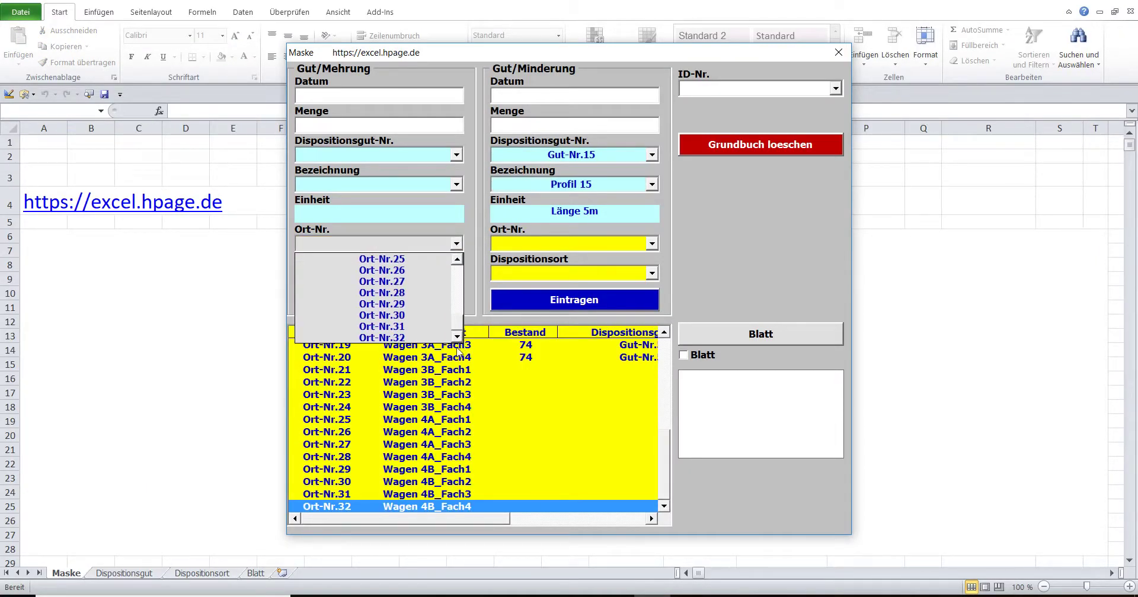
left_click(432, 337)
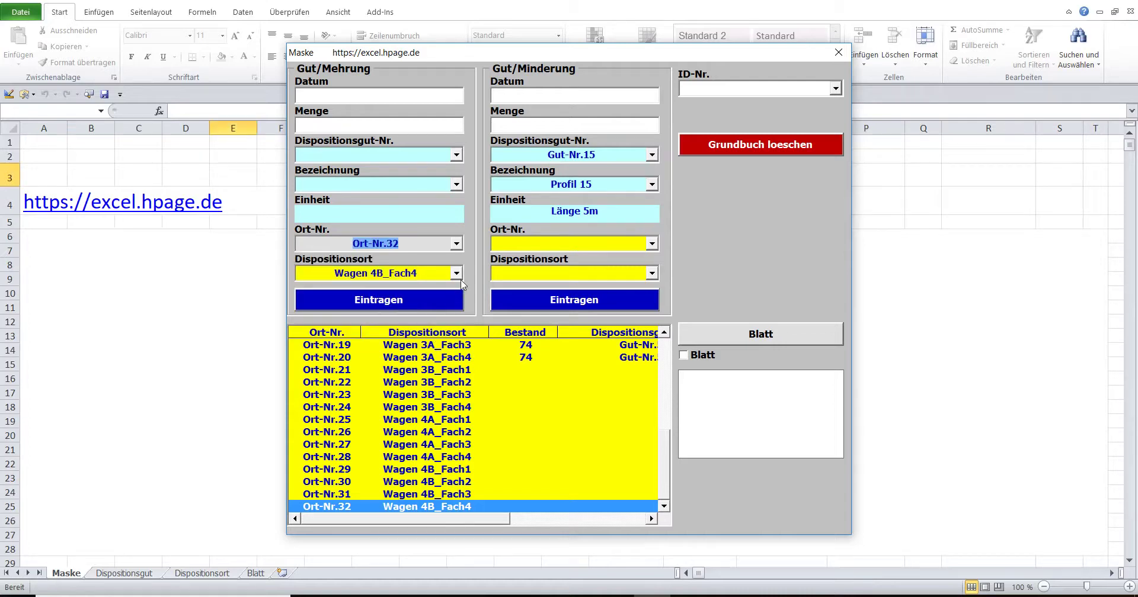
left_click(457, 276)
mouse_move(461, 352)
left_mouse_down()
mouse_move(461, 305)
mouse_move(461, 364)
left_mouse_up()
left_click(439, 346)
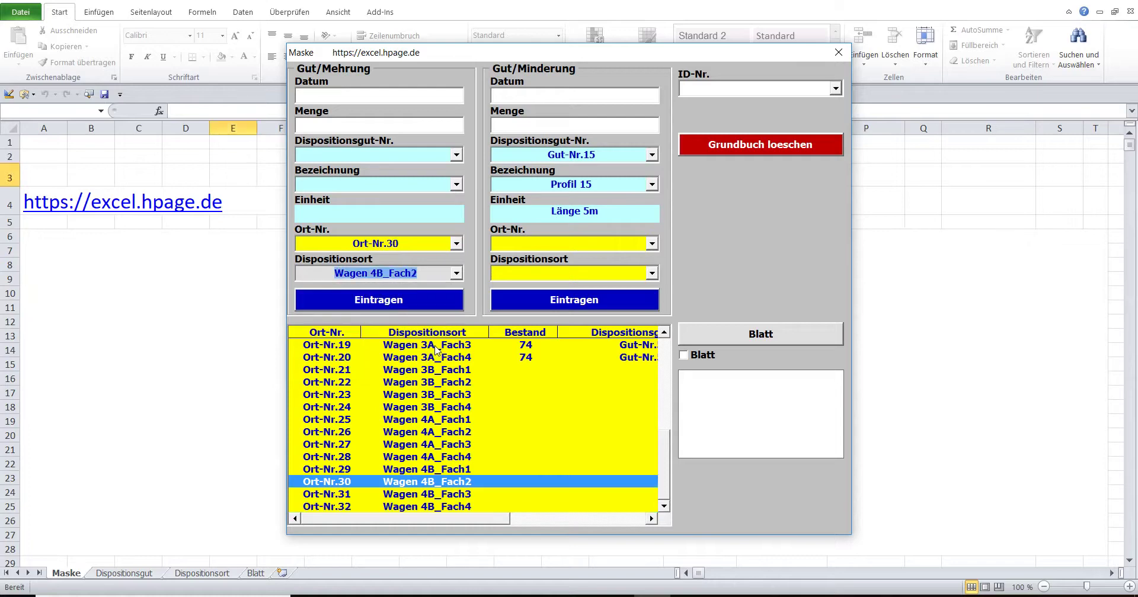
left_click(456, 273)
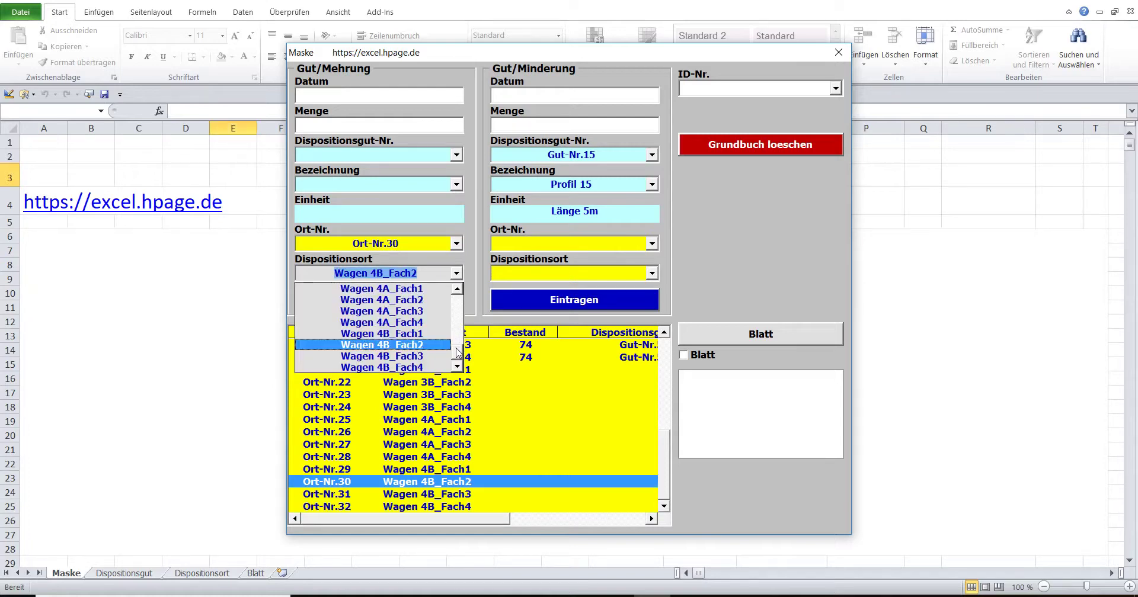
left_click(435, 369)
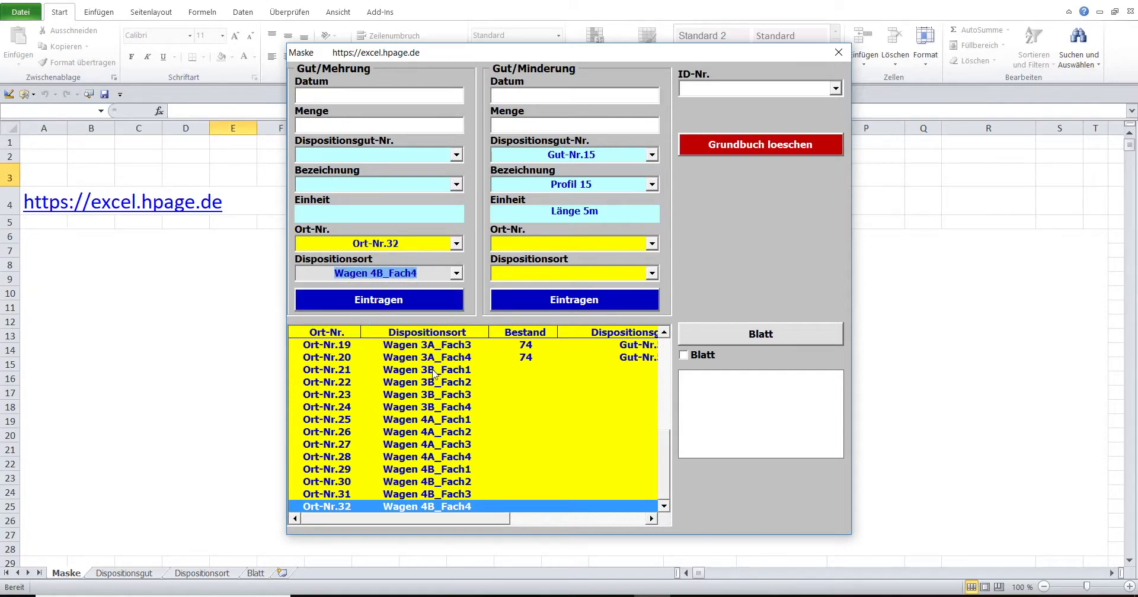
Step: Set the stock decrease location to Ort-Nr.32, Wagen 4B_Fach4, then close the Maske form
left_click(652, 243)
left_click_drag(652, 274, 655, 348)
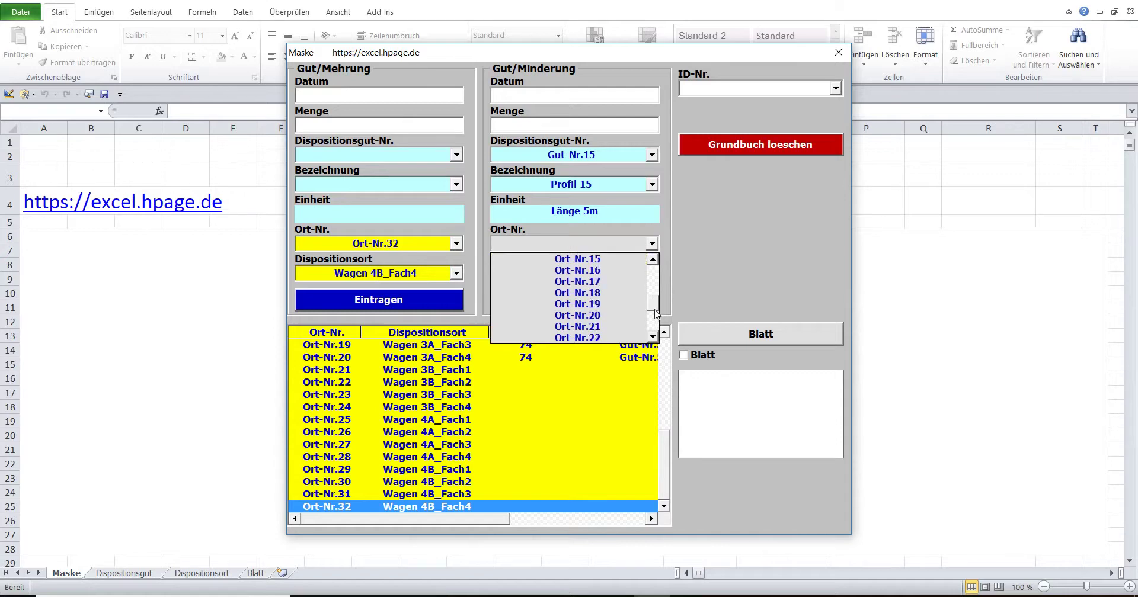
left_click(618, 343)
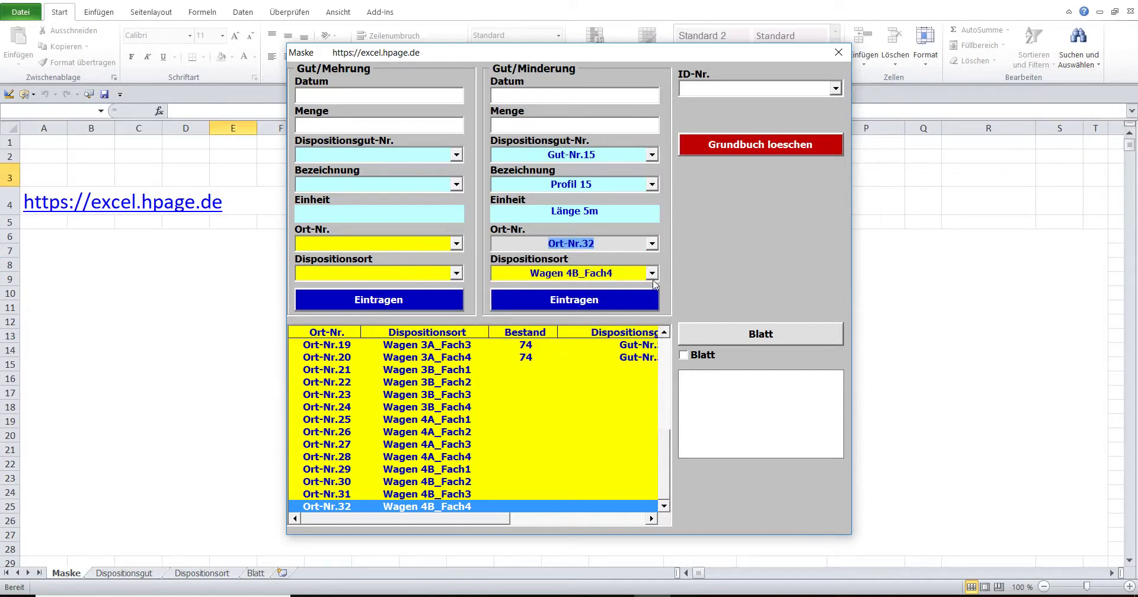
left_click(653, 275)
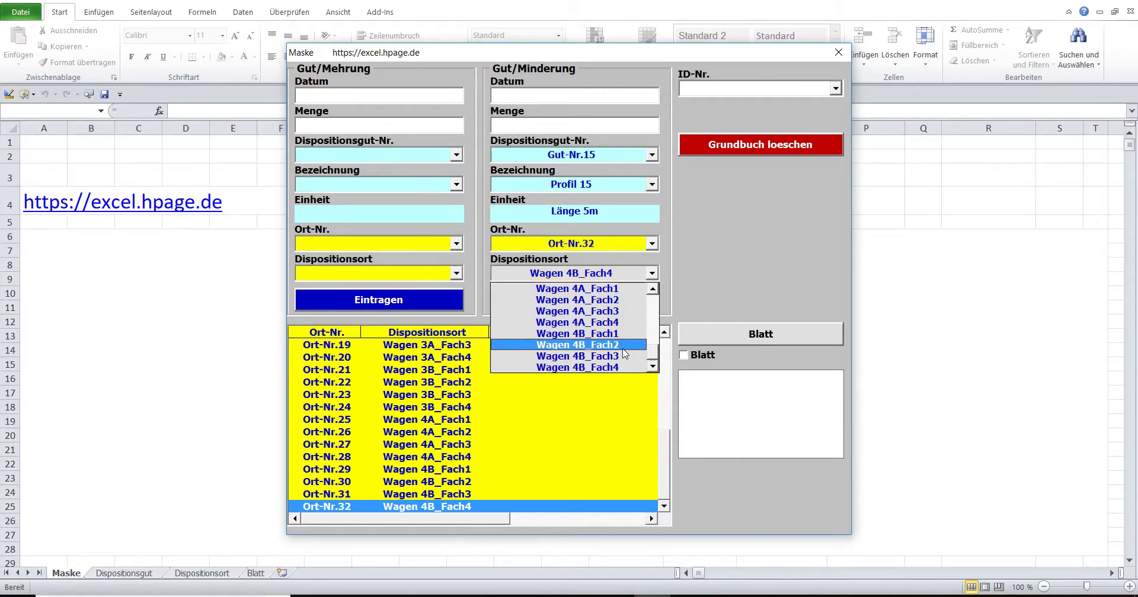
left_click(622, 349)
left_click(652, 273)
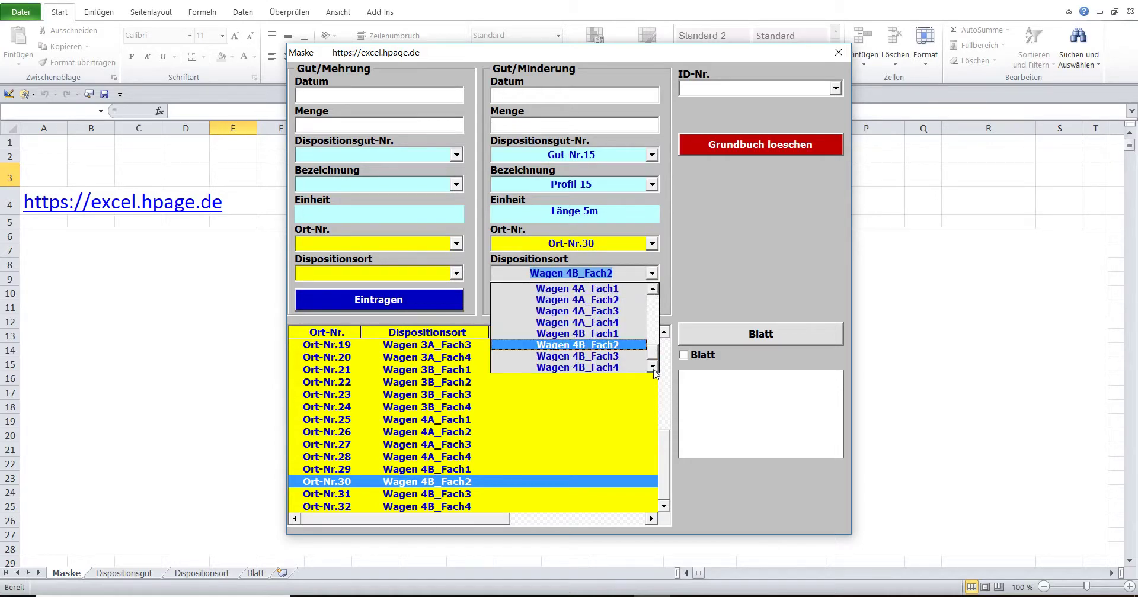
left_click(628, 368)
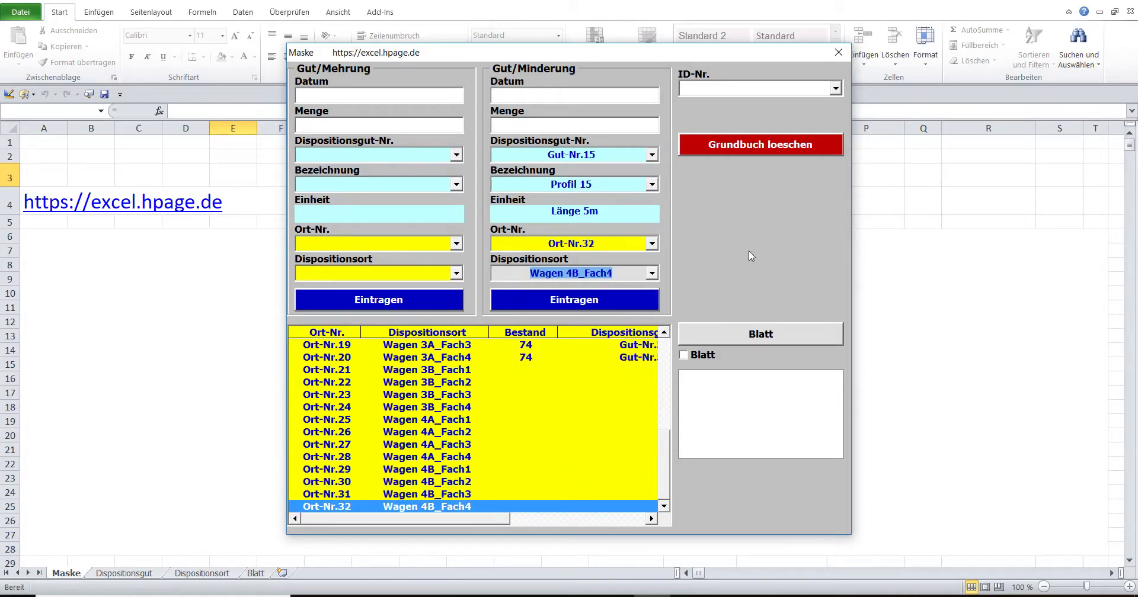
left_click(839, 52)
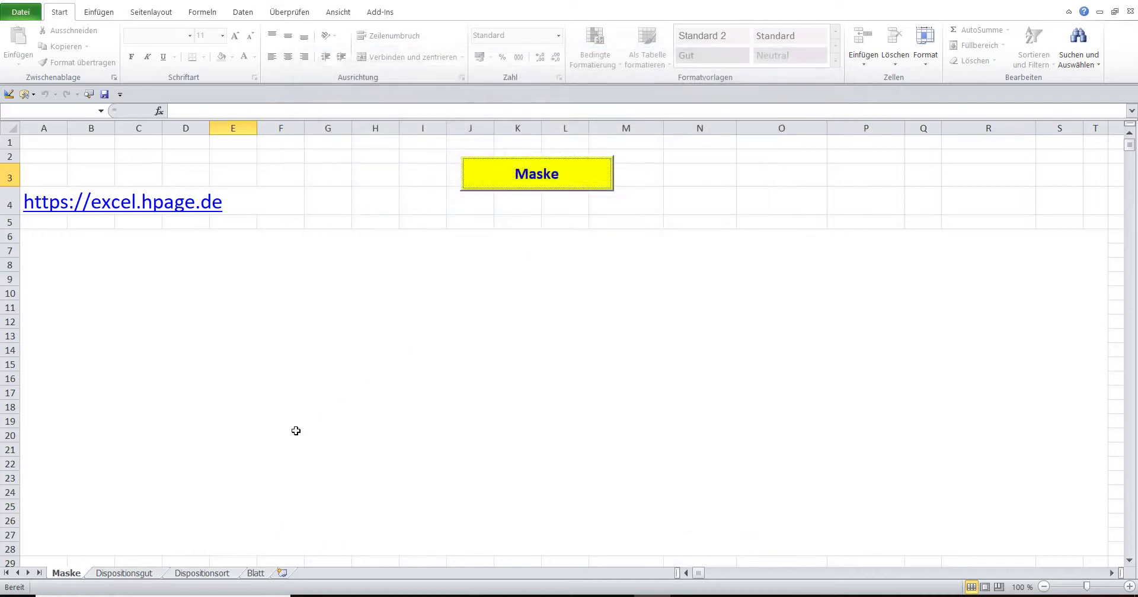
Step: Open the Dispositionsort sheet, check its B1–F1 headings, and show the Überprüfen ribbon
left_click(192, 567)
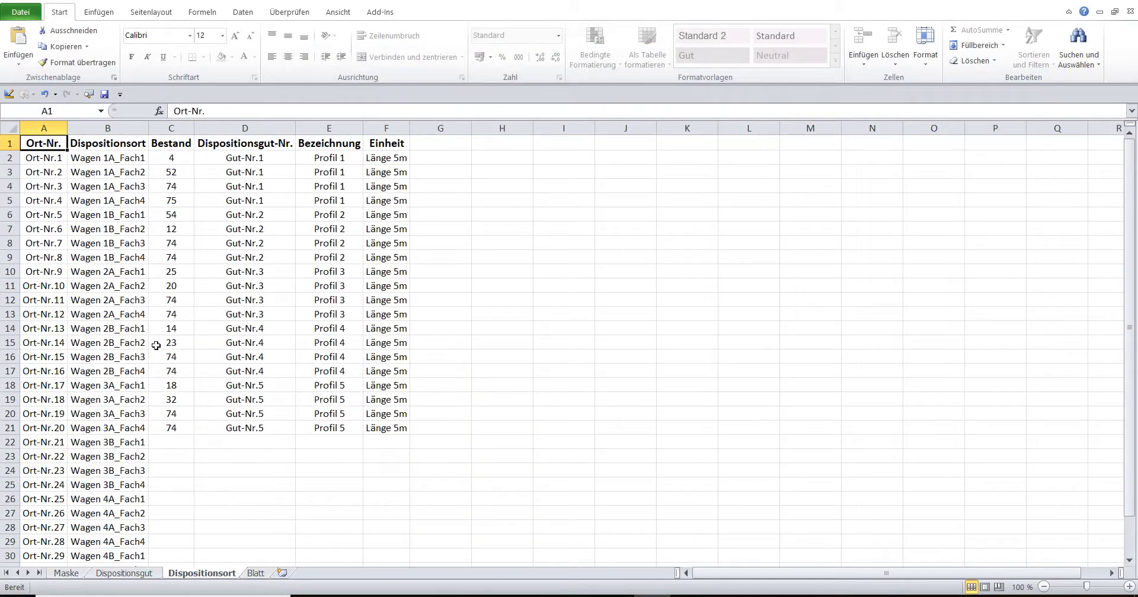
left_click(90, 145)
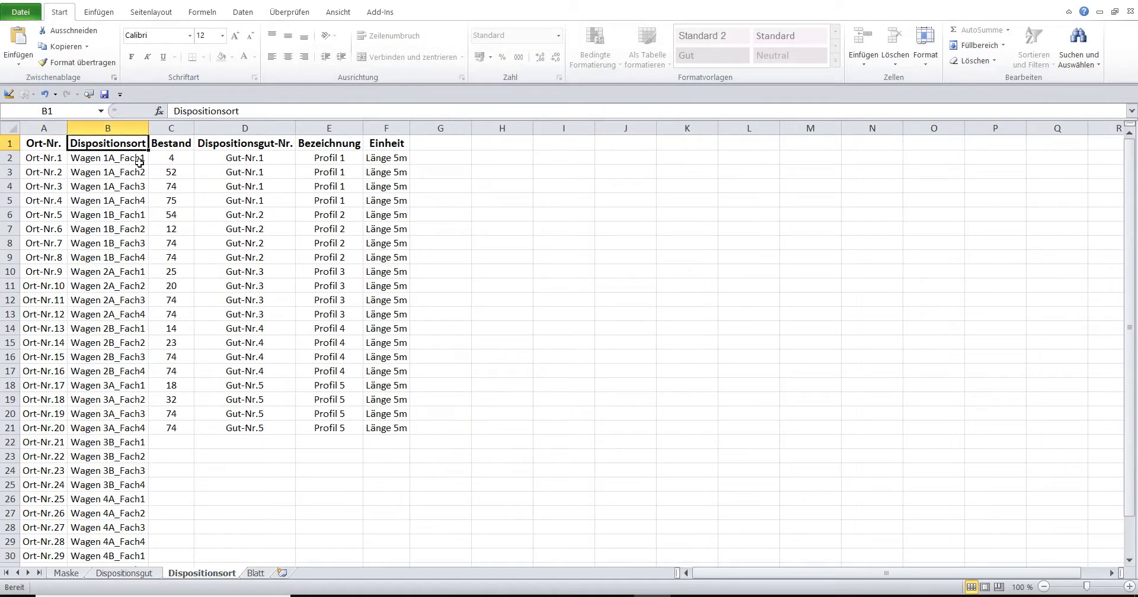
left_click(171, 146)
left_click(228, 147)
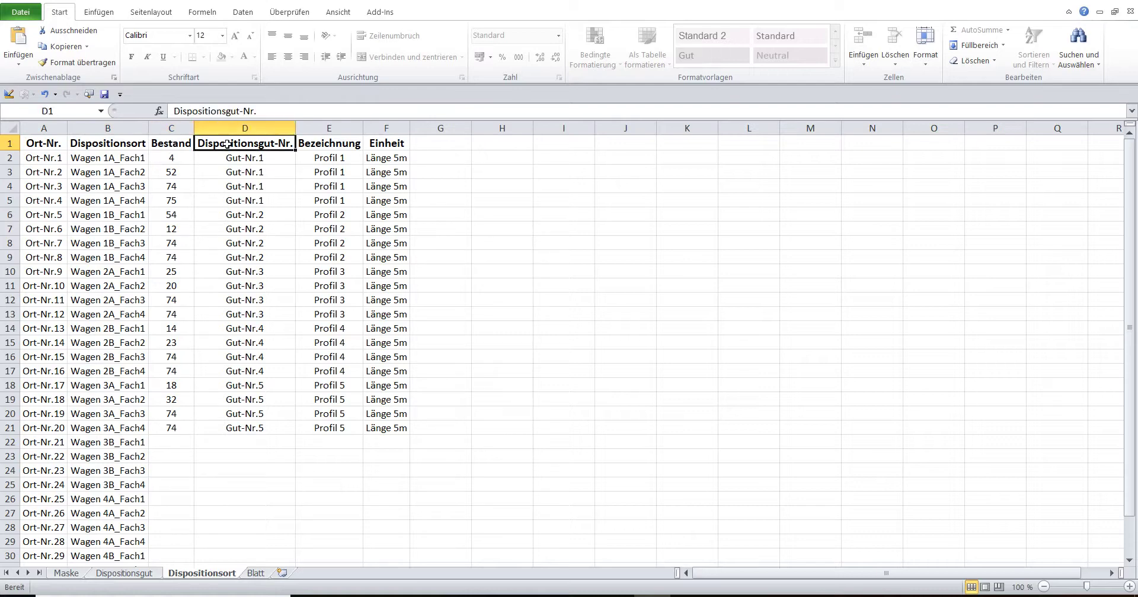
left_click(307, 145)
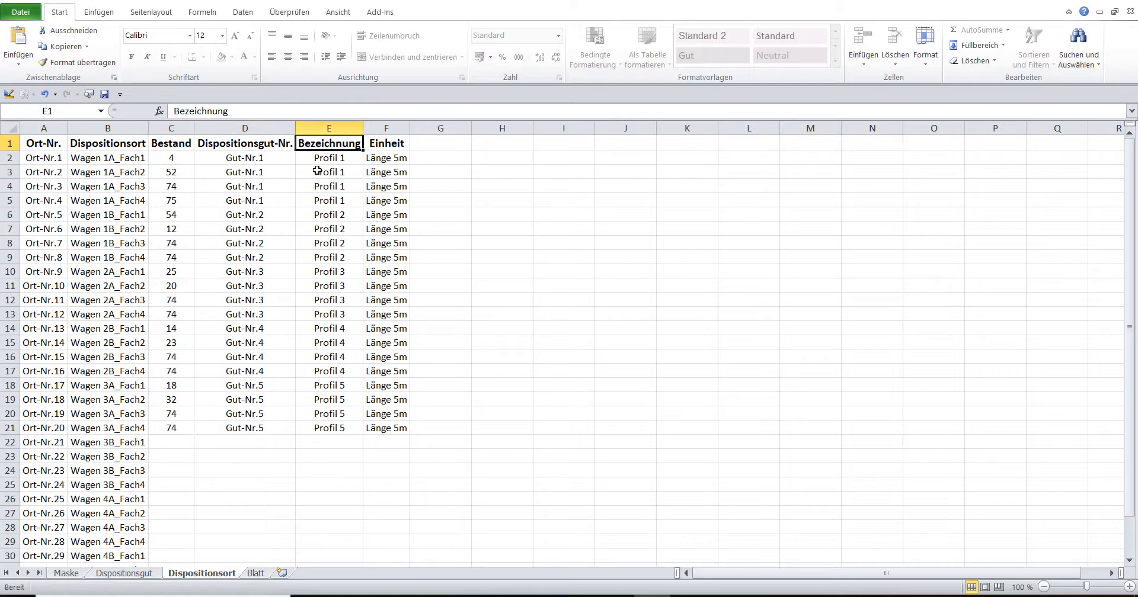
left_click(386, 144)
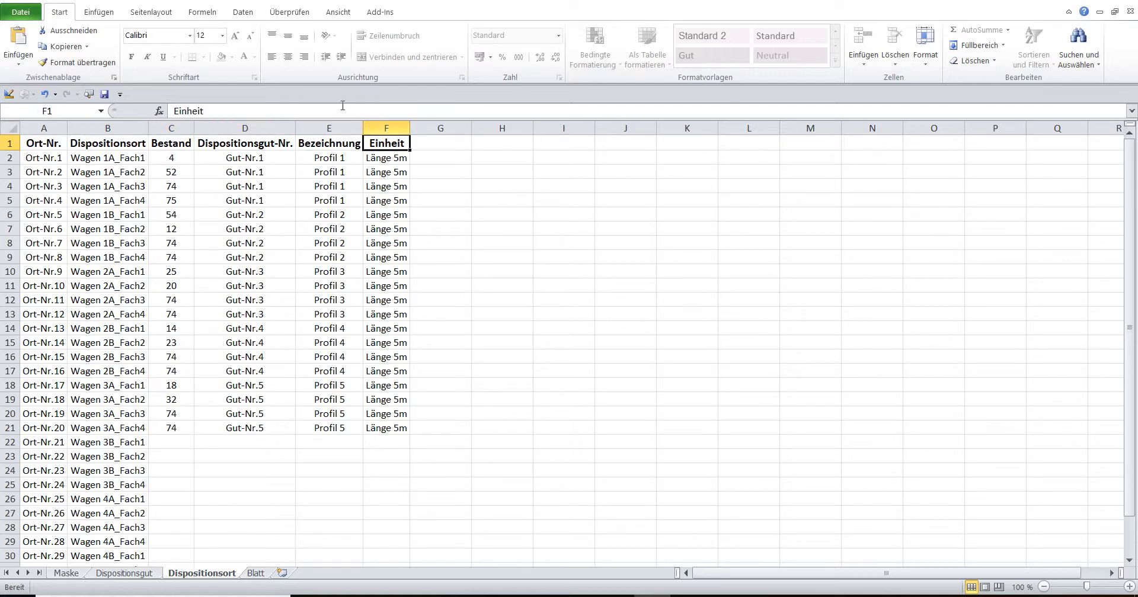
left_click(290, 13)
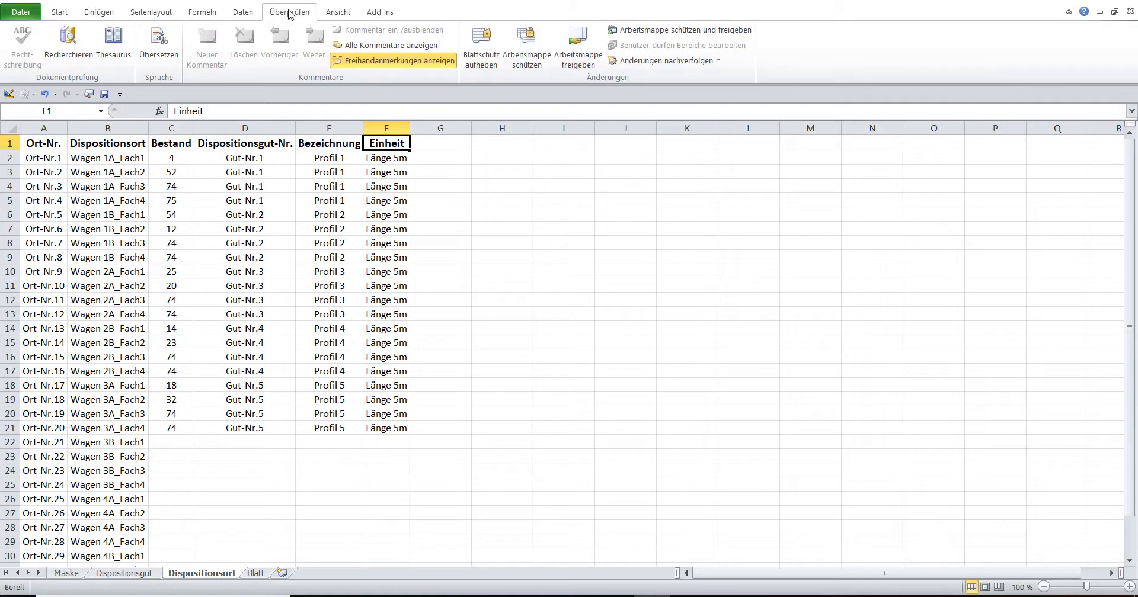
Step: Remove the Dispositionsort sheet's protection by confirming its password
left_click(491, 57)
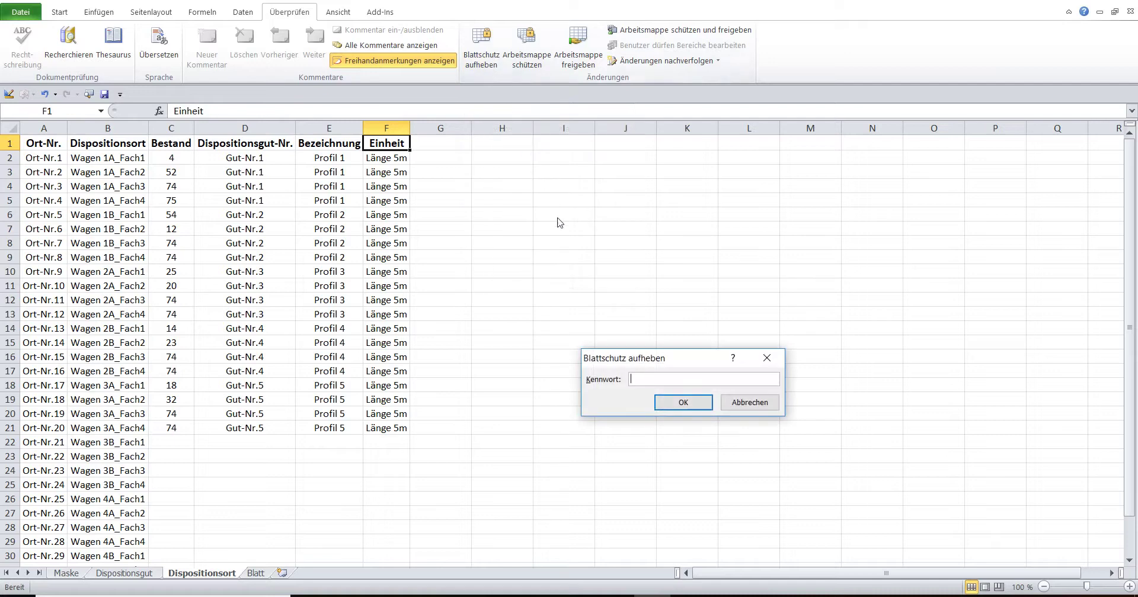
left_click(666, 406)
scroll(173, 348, "down", 4)
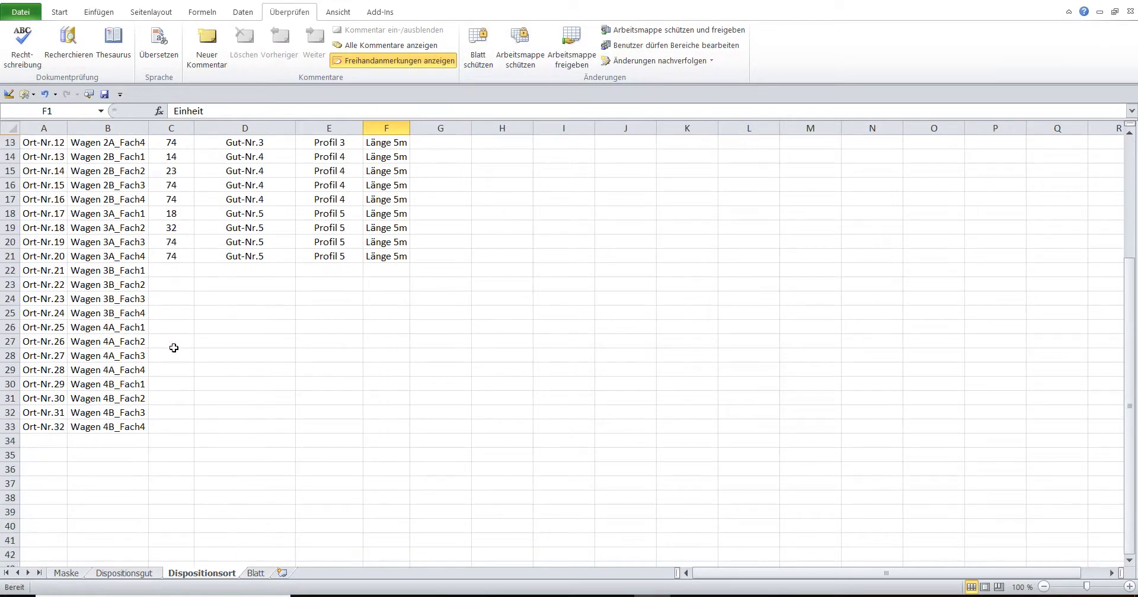
Step: Extend the locations down to Ort-Nr.40 and Wagen 4B_Fach12, then return to the Maske sheet
mouse_move(27, 425)
left_mouse_down()
mouse_move(152, 444)
mouse_move(150, 529)
left_mouse_up()
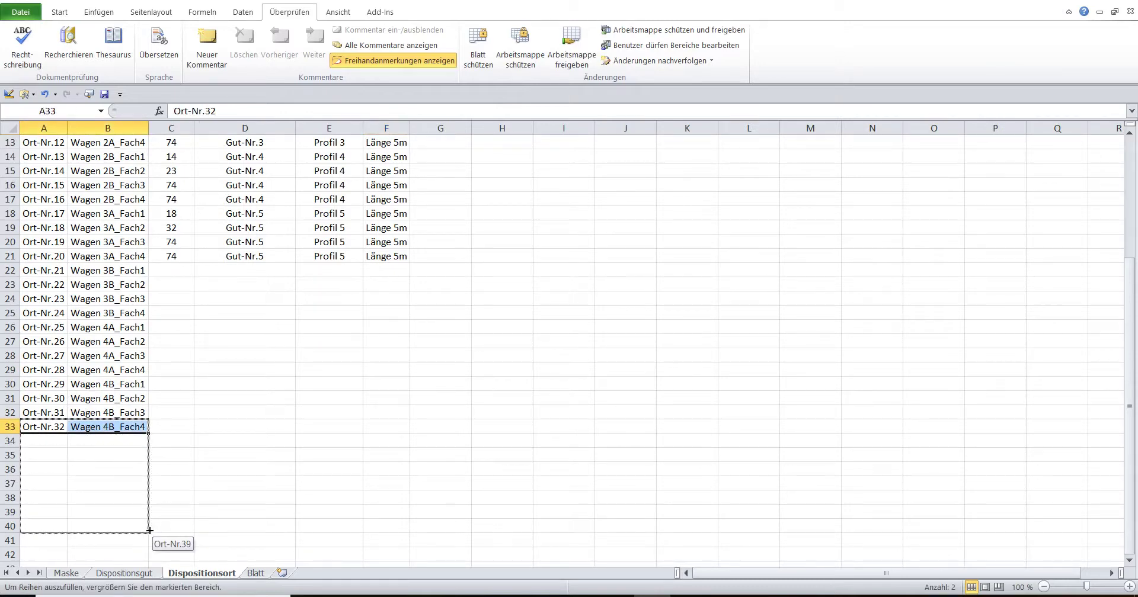
left_click_drag(150, 530, 150, 542)
left_click(169, 469)
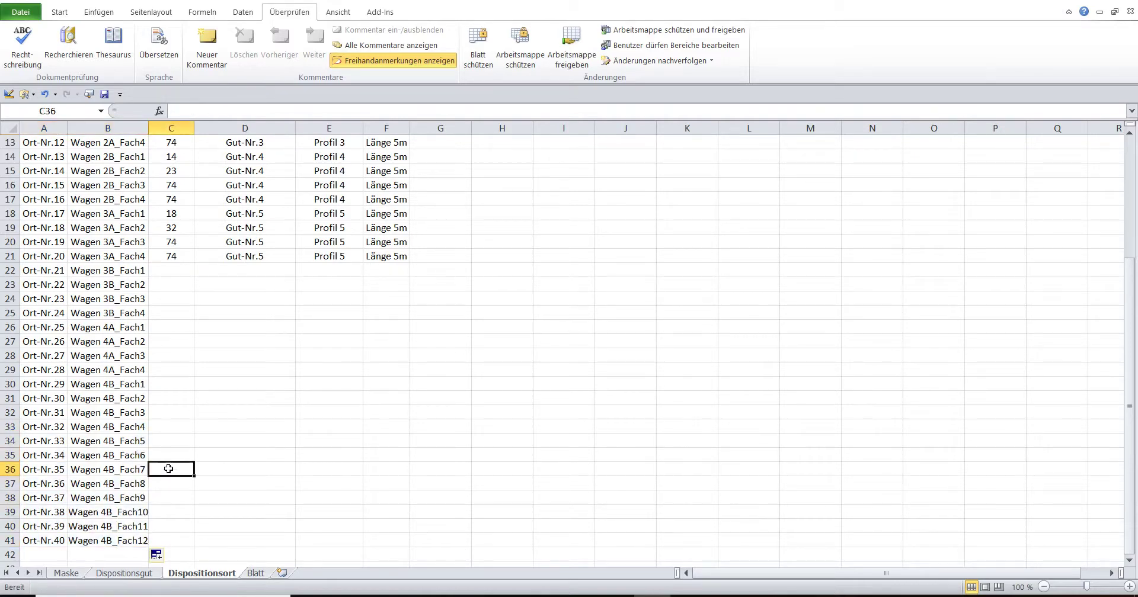
left_click(61, 575)
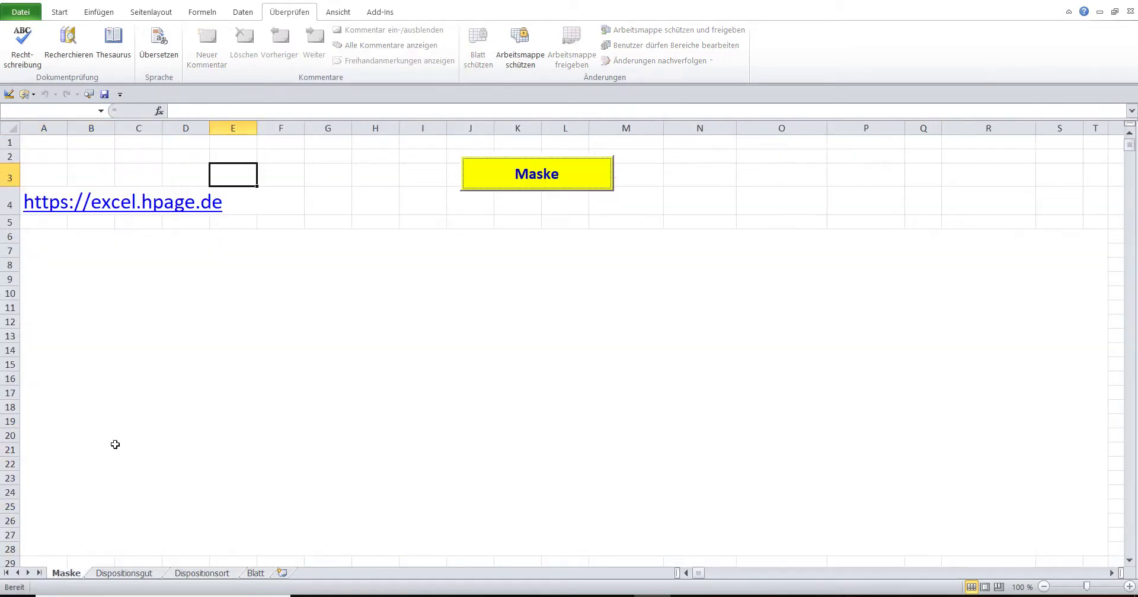
Step: Open the Maske form and set Gut/Mehrung to Ort-Nr.40 with Wagen 4B_Fach12
left_click(59, 12)
left_click(480, 181)
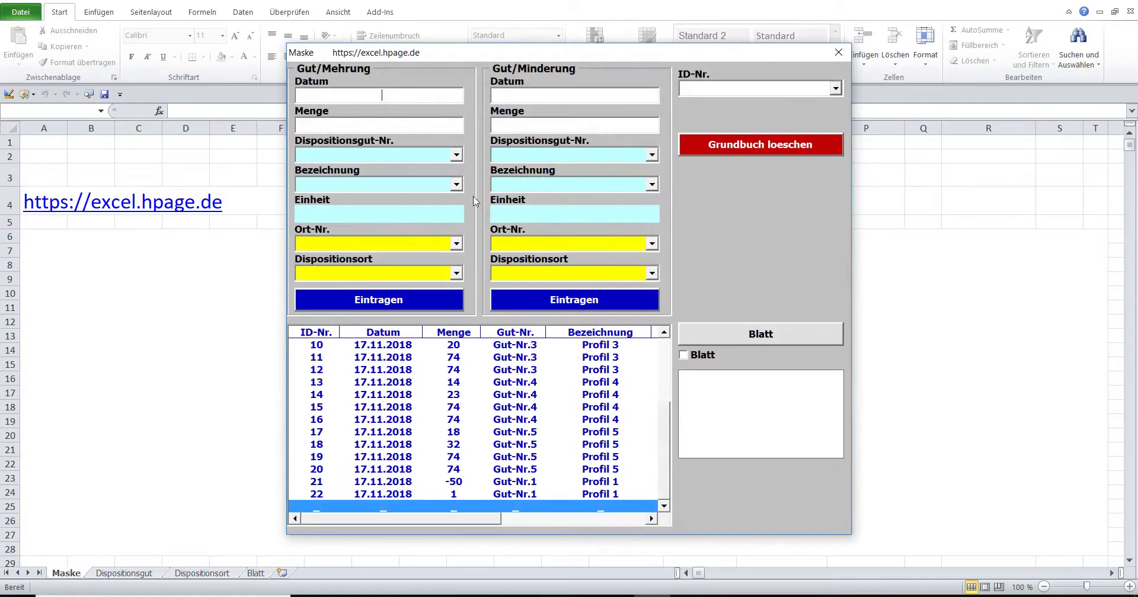
left_click(456, 243)
left_click_drag(462, 279, 460, 340)
left_click(427, 336)
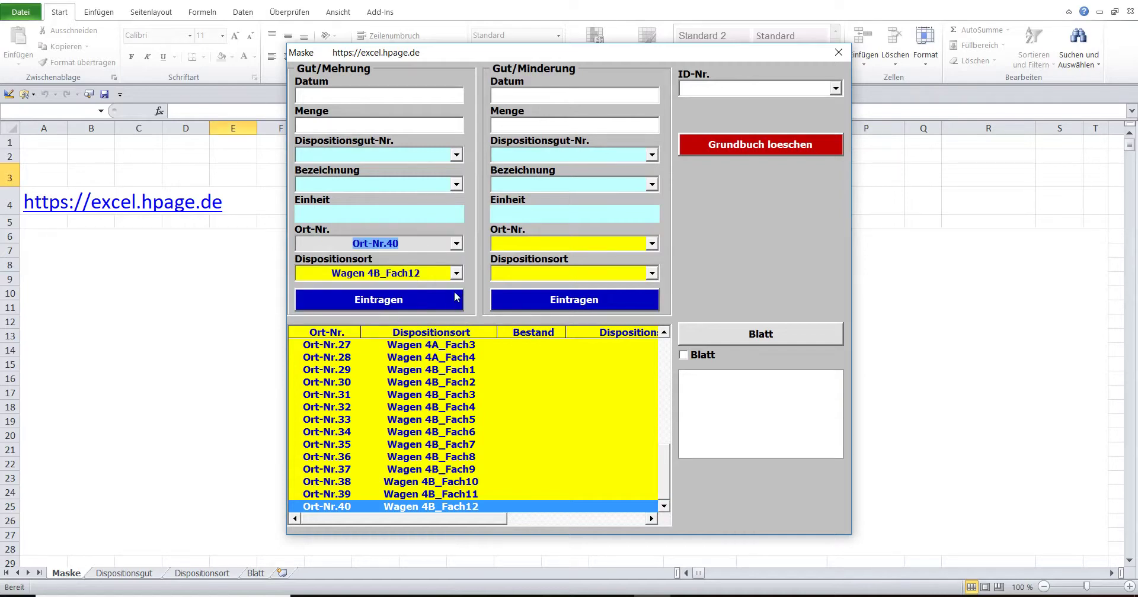
left_click(456, 273)
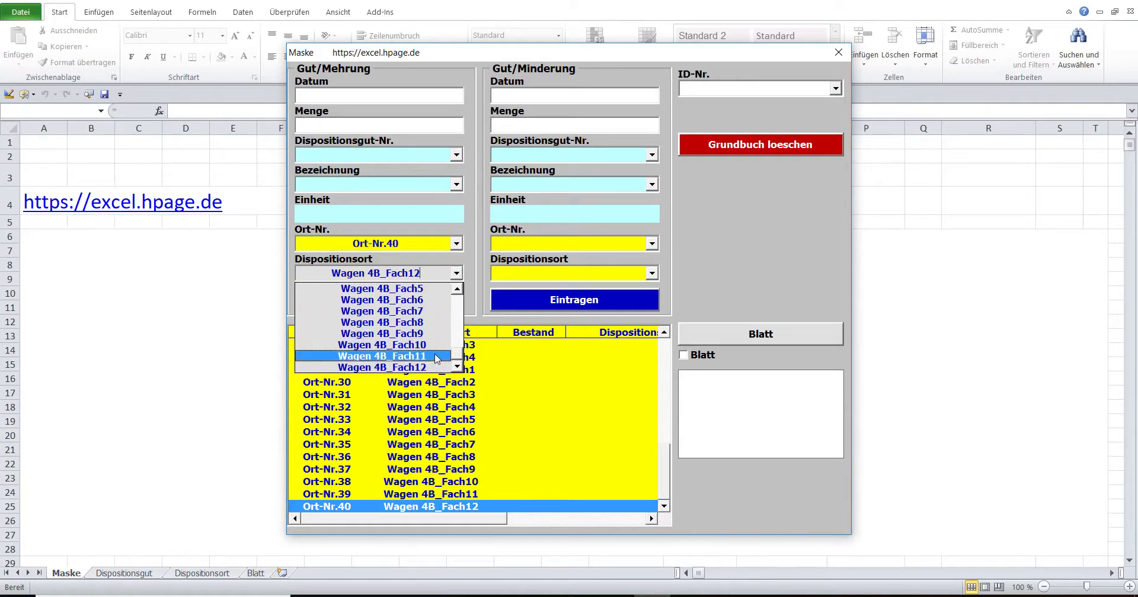
left_click(437, 357)
left_click(457, 273)
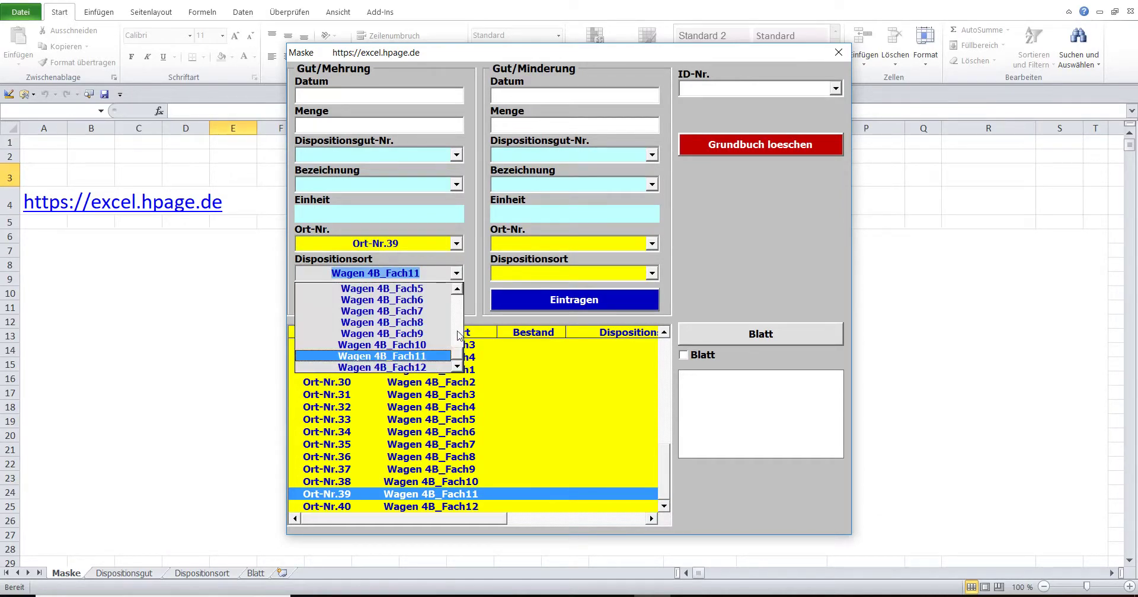
left_click(445, 367)
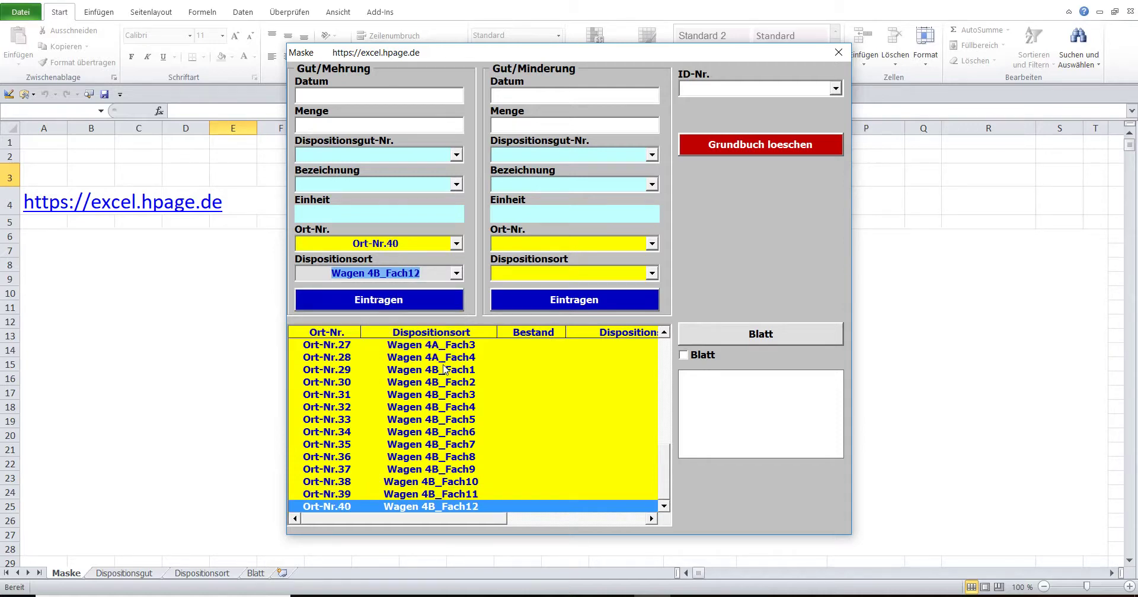
Step: Set the Gut/Minderung location to Ort-Nr.40 with storage place Wagen 4B_Fach12
left_click(652, 244)
left_click_drag(658, 266, 653, 329)
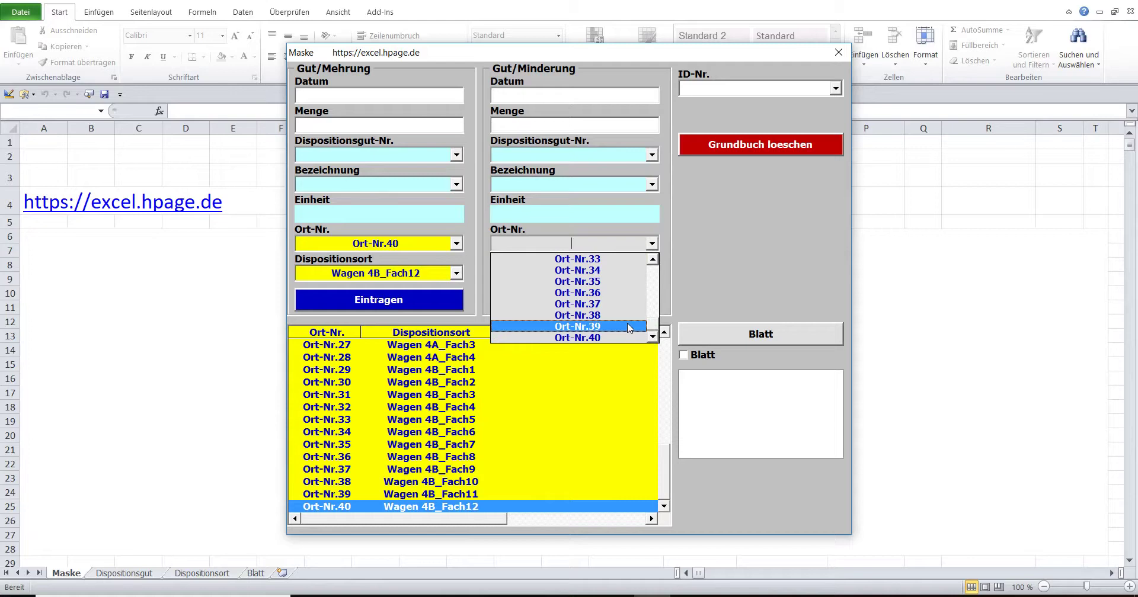
left_click(629, 326)
left_click(653, 246)
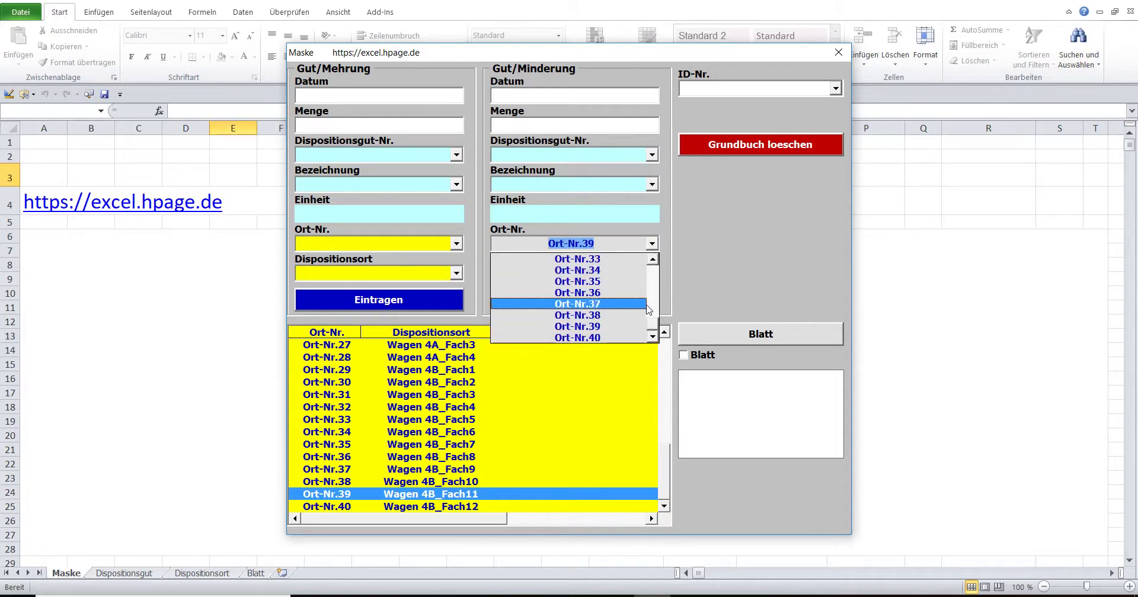
left_click(626, 338)
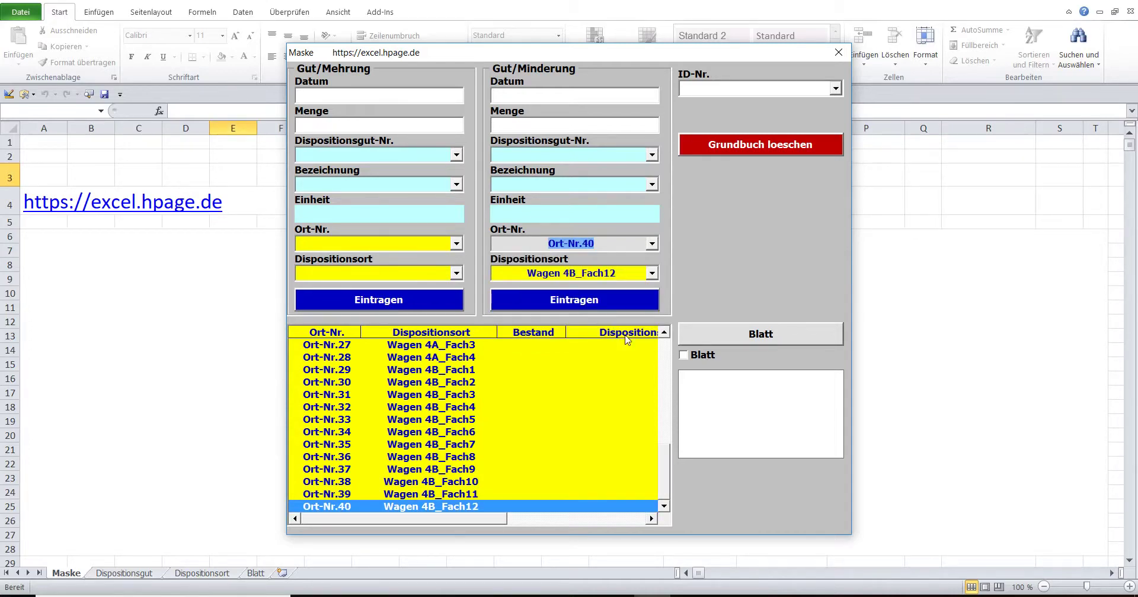
left_click(652, 274)
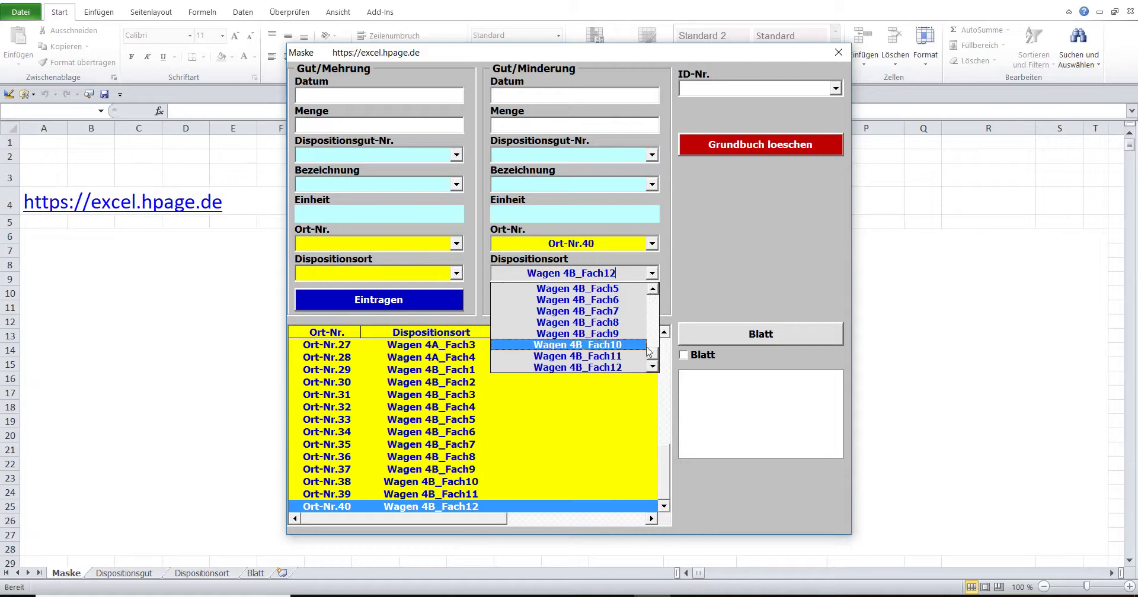
left_click(624, 346)
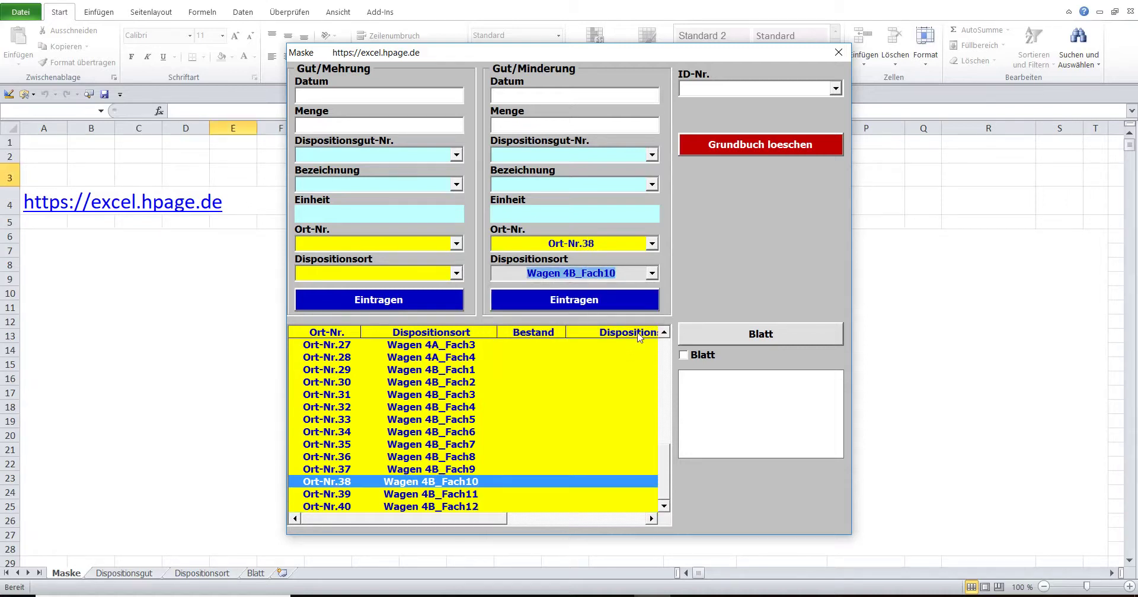
left_click(652, 276)
left_click(617, 368)
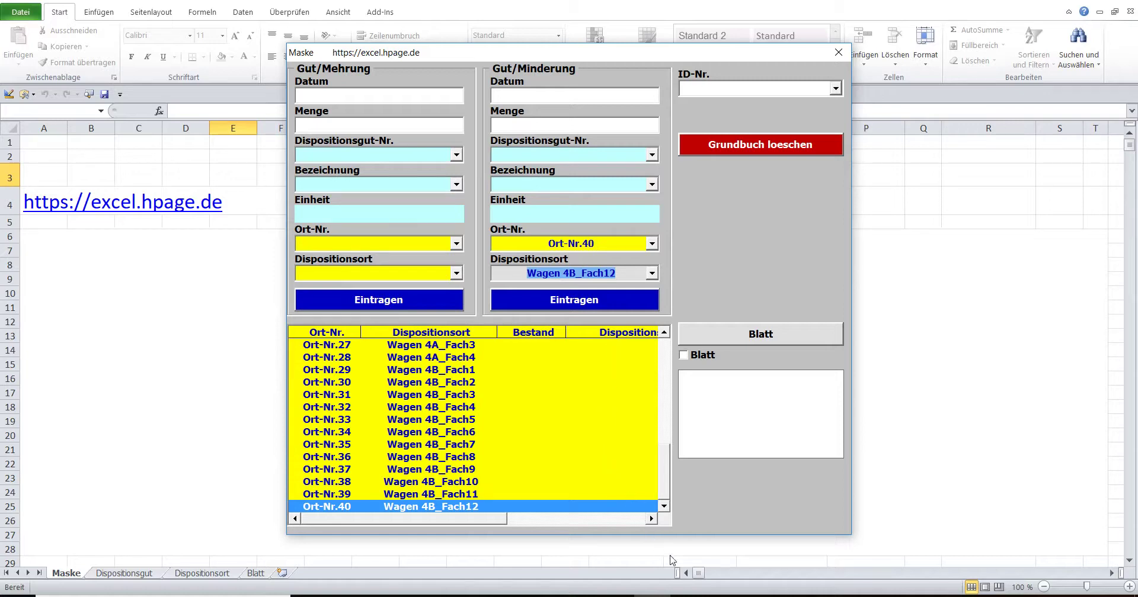
left_click(690, 594)
Step: Highlight the Word paragraph 'Im Tabellenblatt Blatt…' about the Blatt sheet, then go back to Excel
scroll(242, 327, "down", 2)
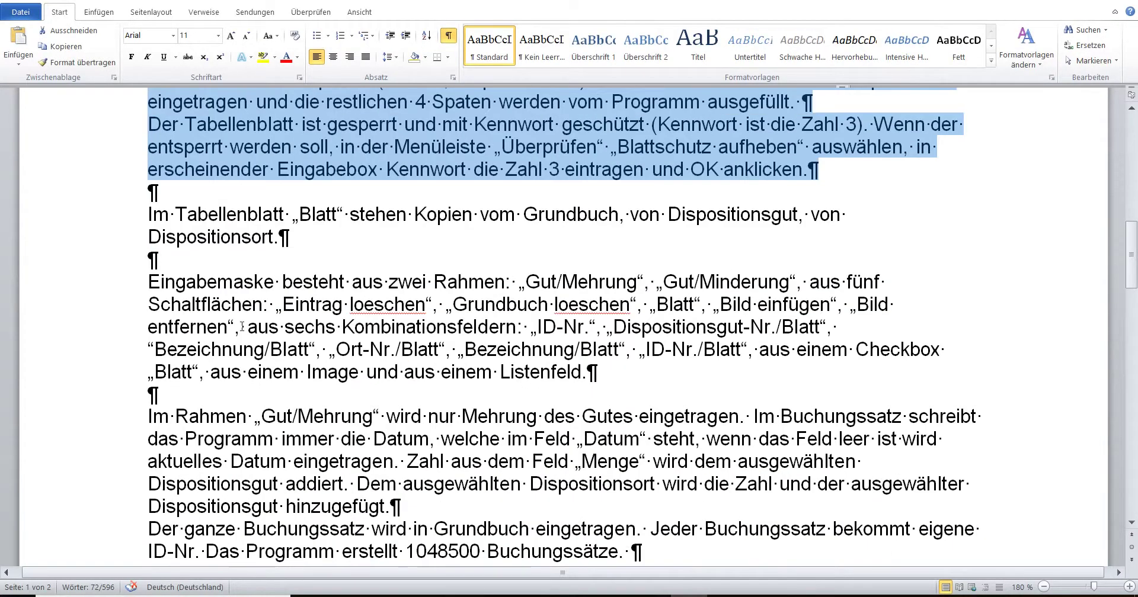
left_click_drag(126, 219, 124, 243)
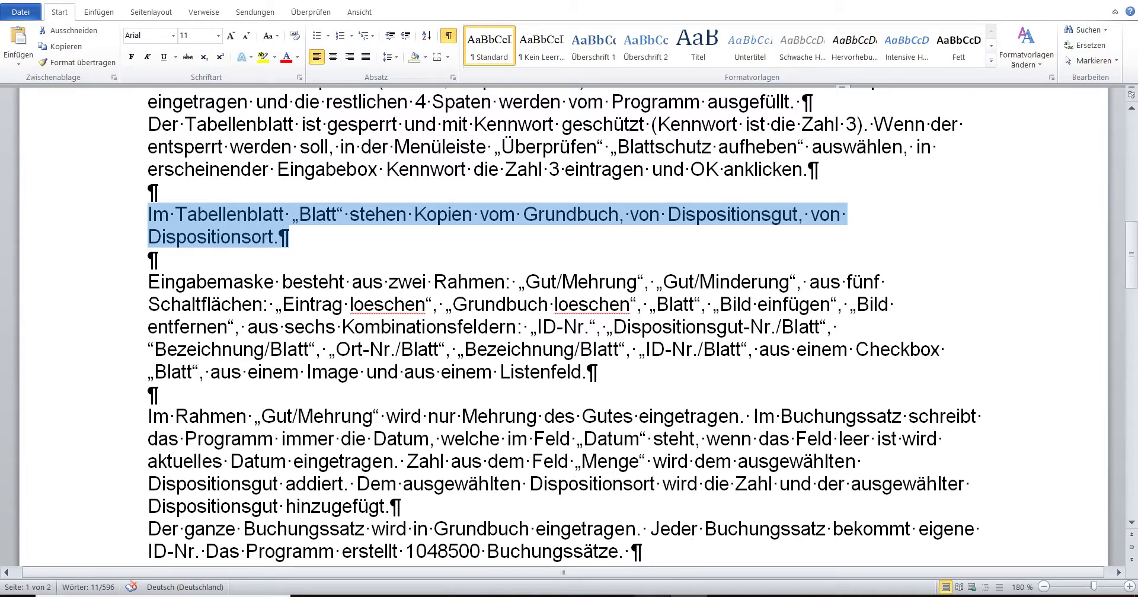
left_click(654, 594)
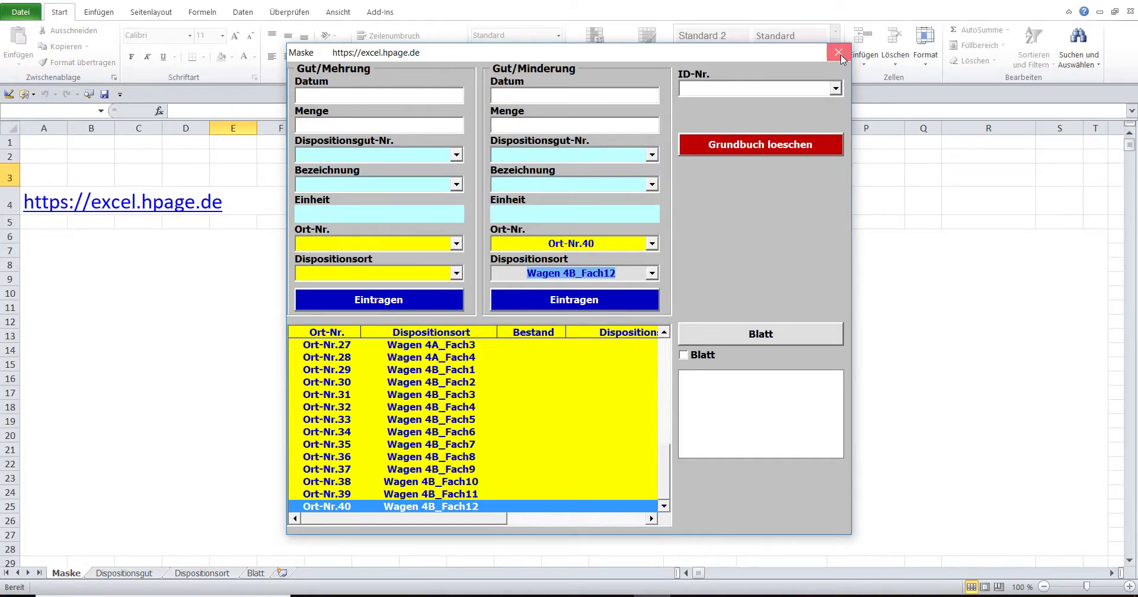
Step: Close the Maske form, view the Blatt sheet, and highlight Word's Eingabemaske paragraph
left_click(838, 52)
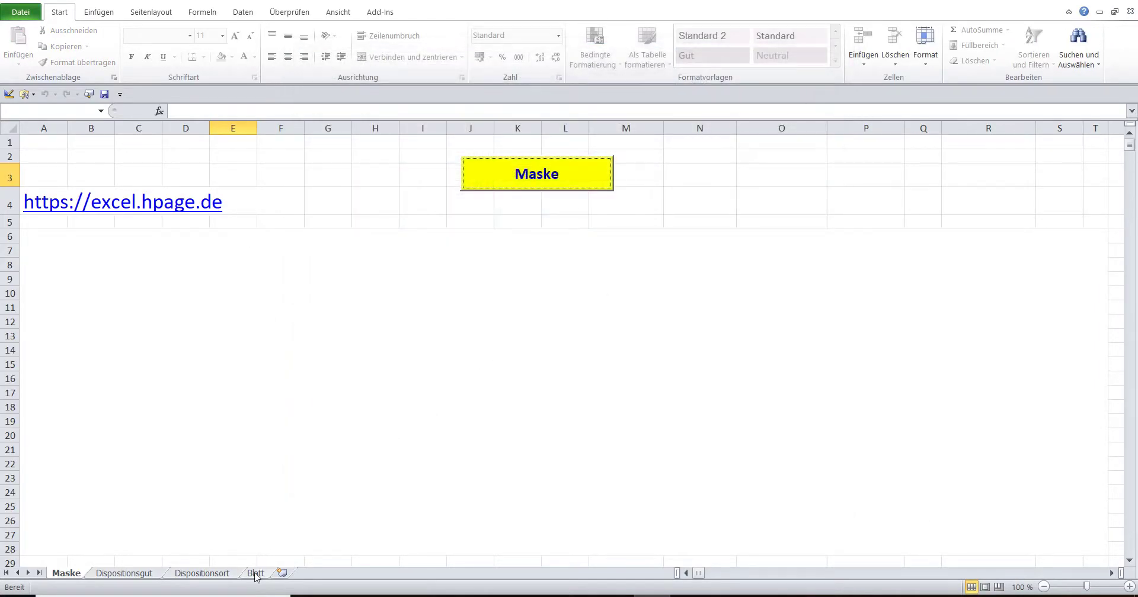
left_click(256, 574)
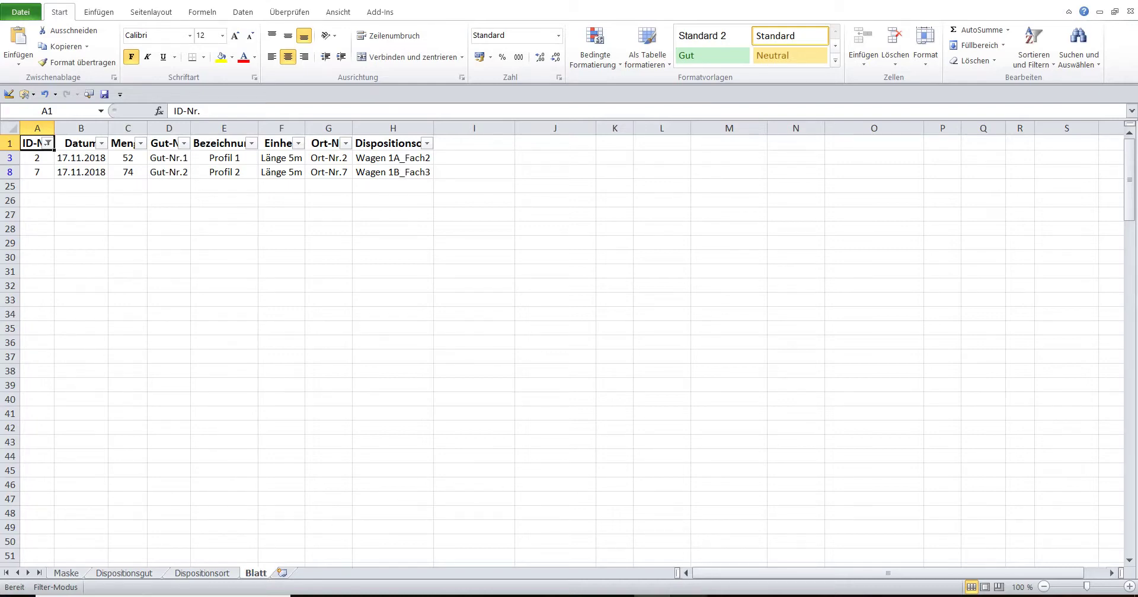
left_click(670, 595)
left_click_drag(109, 291, 110, 375)
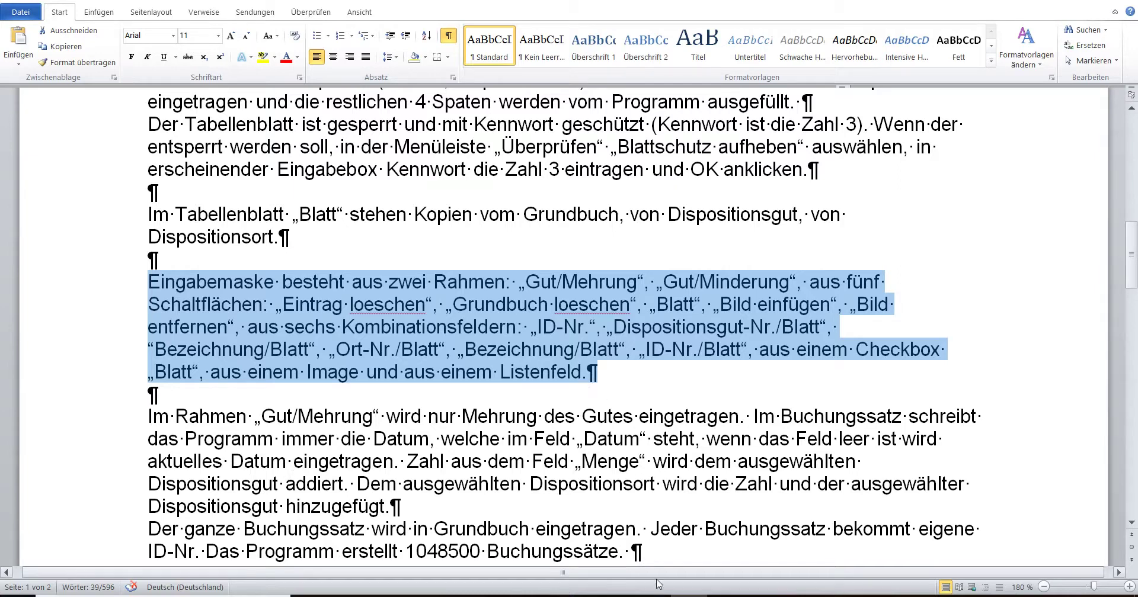
mouse_move(652, 596)
left_click(634, 532)
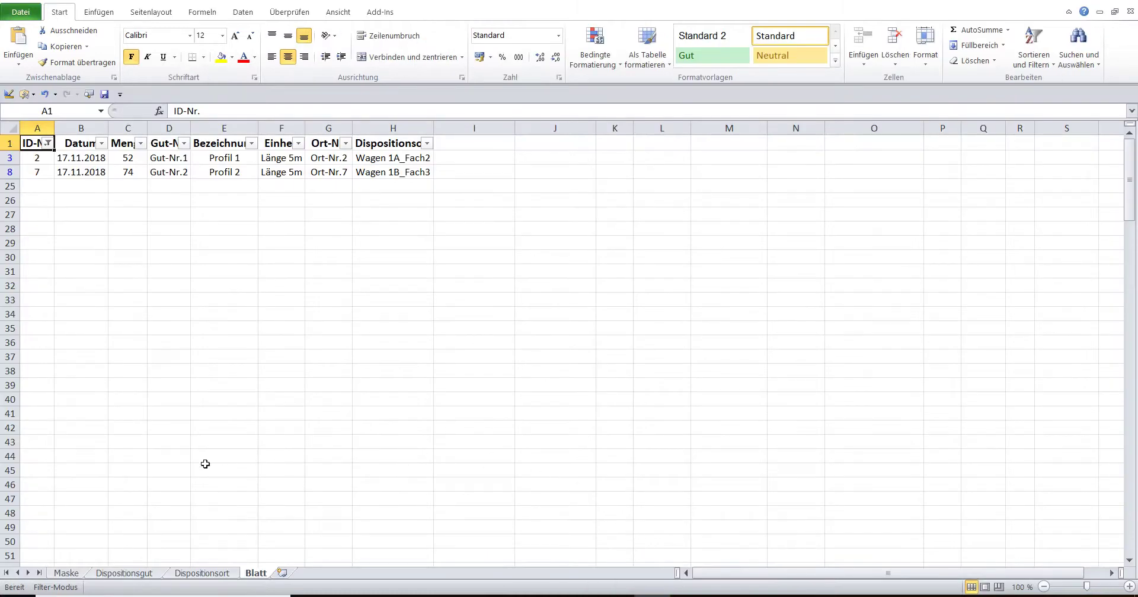
Step: Return to the Maske sheet and launch the Maske entry form with its yellow button
left_click(66, 573)
left_click(476, 176)
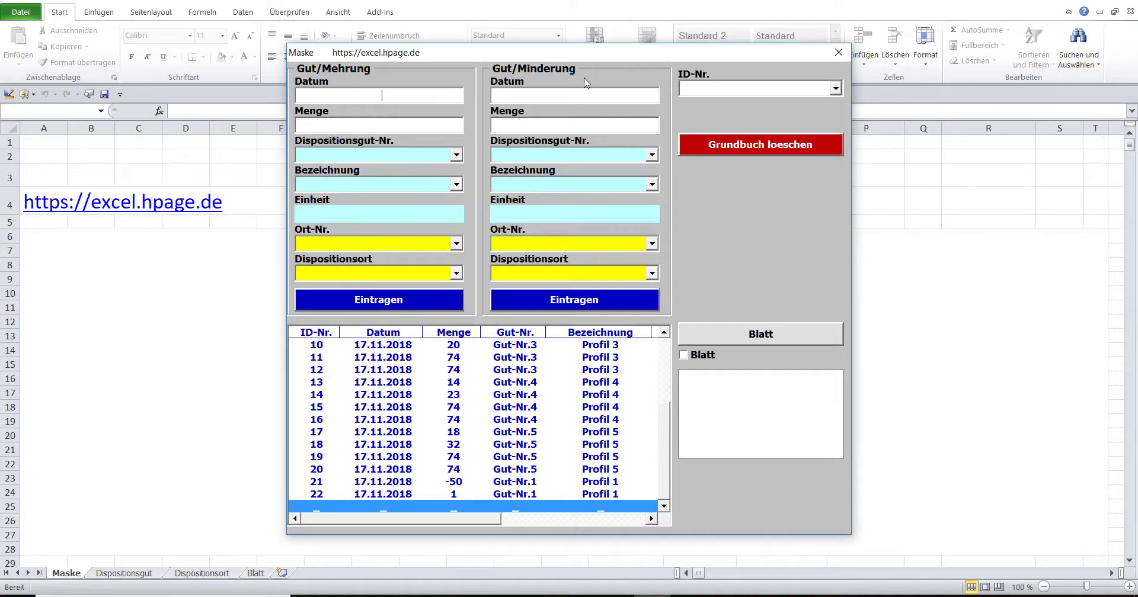
Step: Tick the Blatt option, load booking ID-Nr. 1, and browse the list down to entry 8
left_click(683, 355)
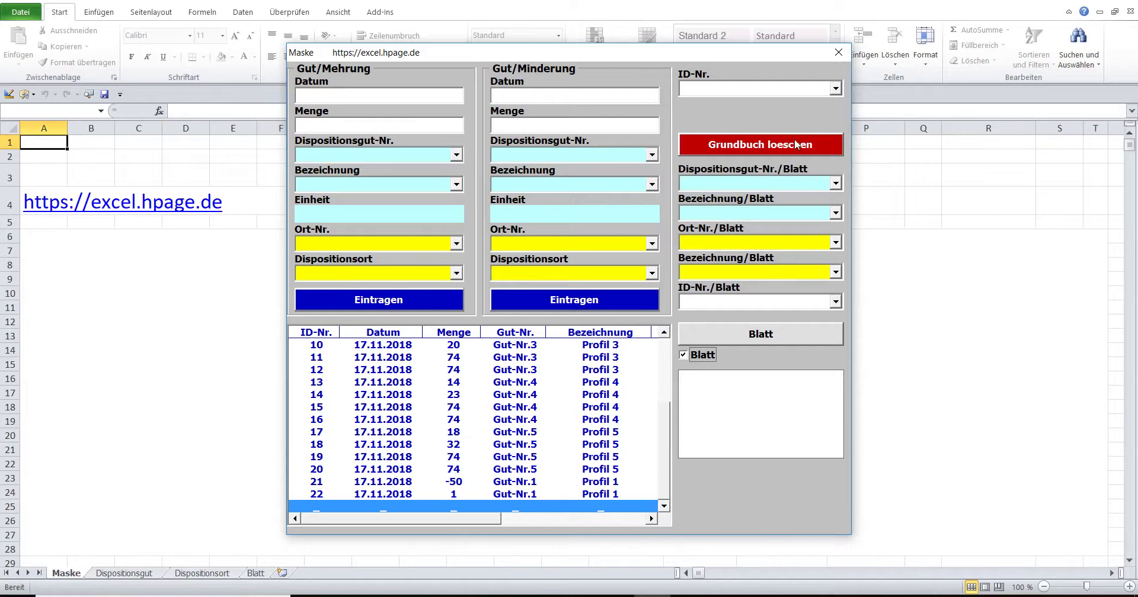
left_click(836, 88)
left_click(763, 104)
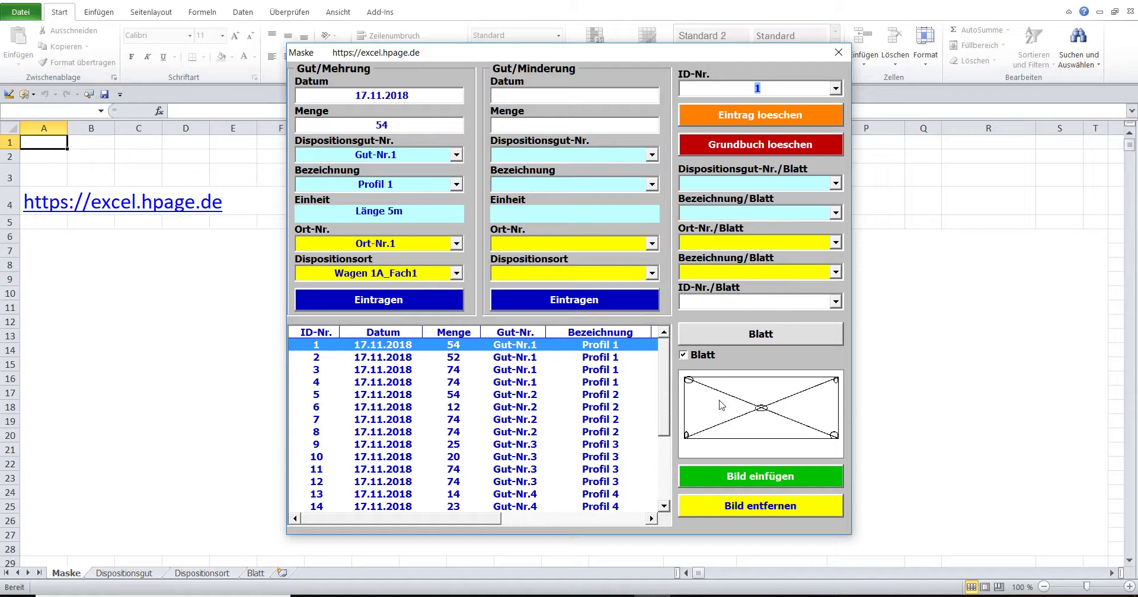
left_click_drag(569, 370, 611, 408)
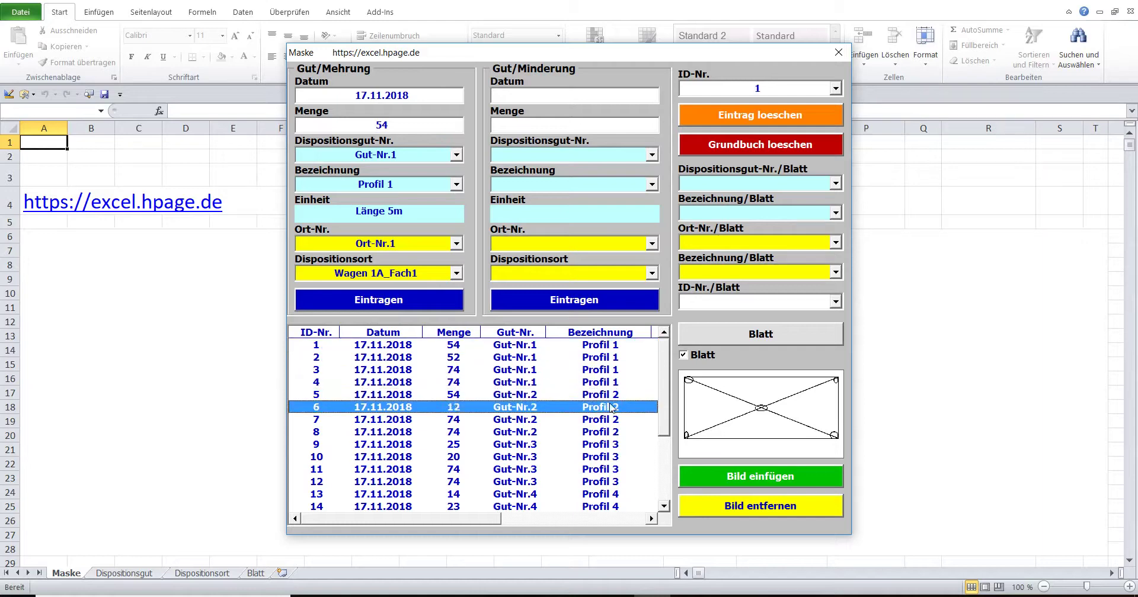
left_click(610, 432)
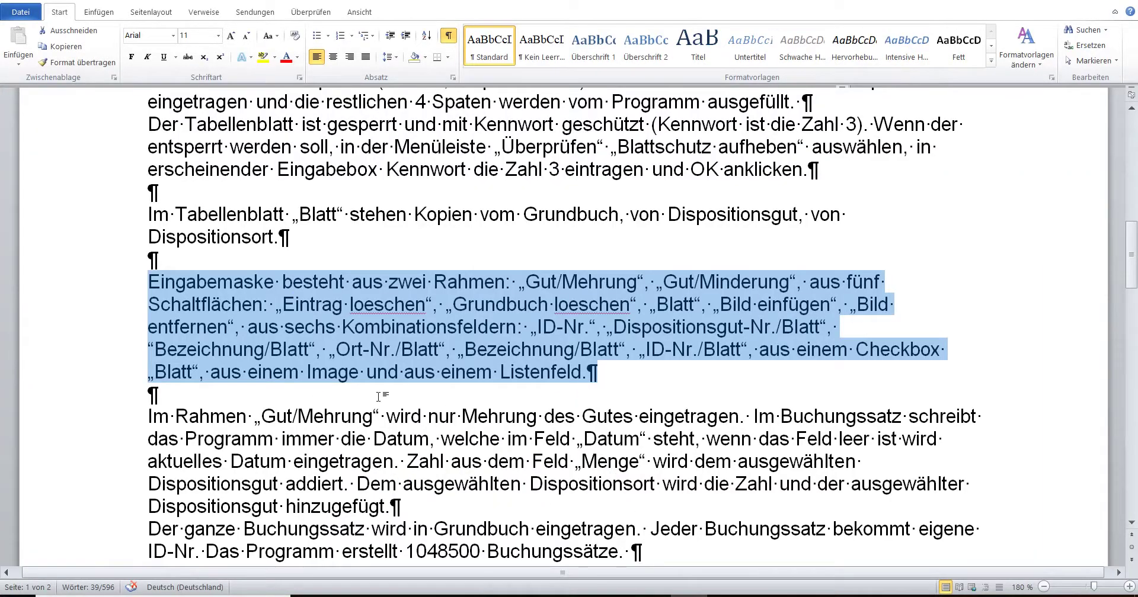
Step: Select the Word paragraphs from 'Im Rahmen' describing the Gut/Mehrung frame and Grundbuch booking
scroll(378, 397, "down", 3)
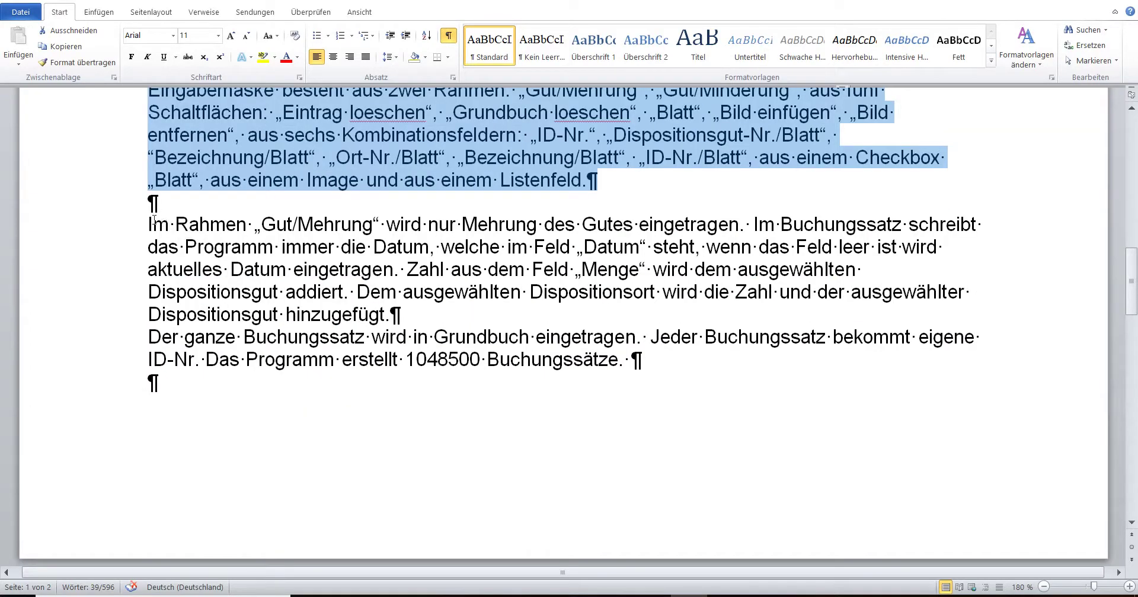
left_click_drag(150, 224, 702, 364)
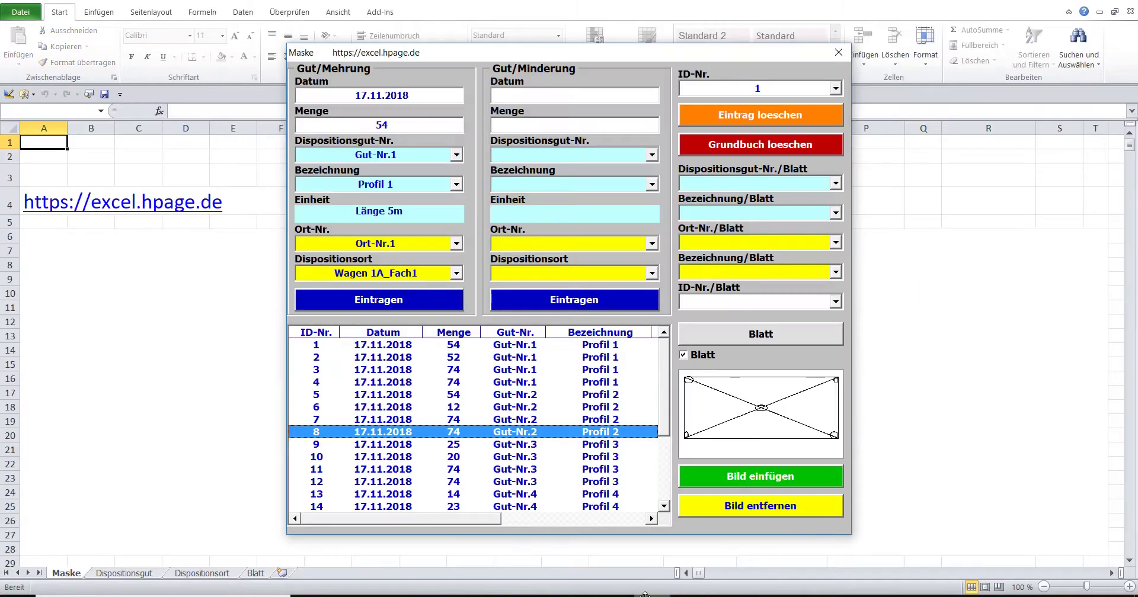
Step: Select the Datum value 17.11.2018, close and reopen the Maske form, and start typing the new date
left_click(430, 98)
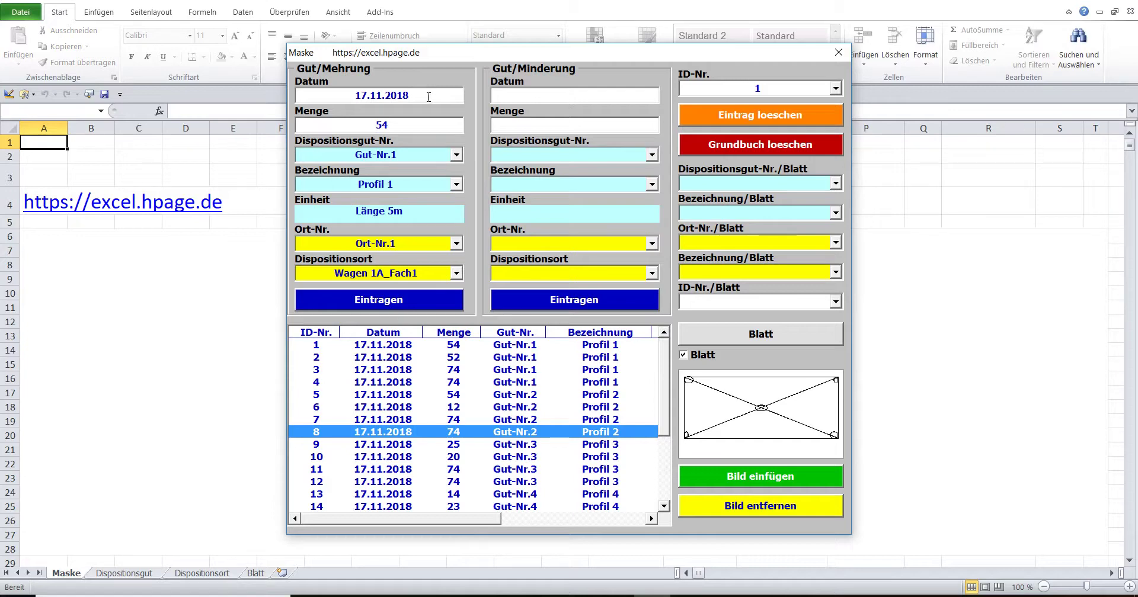
left_click_drag(428, 97, 366, 92)
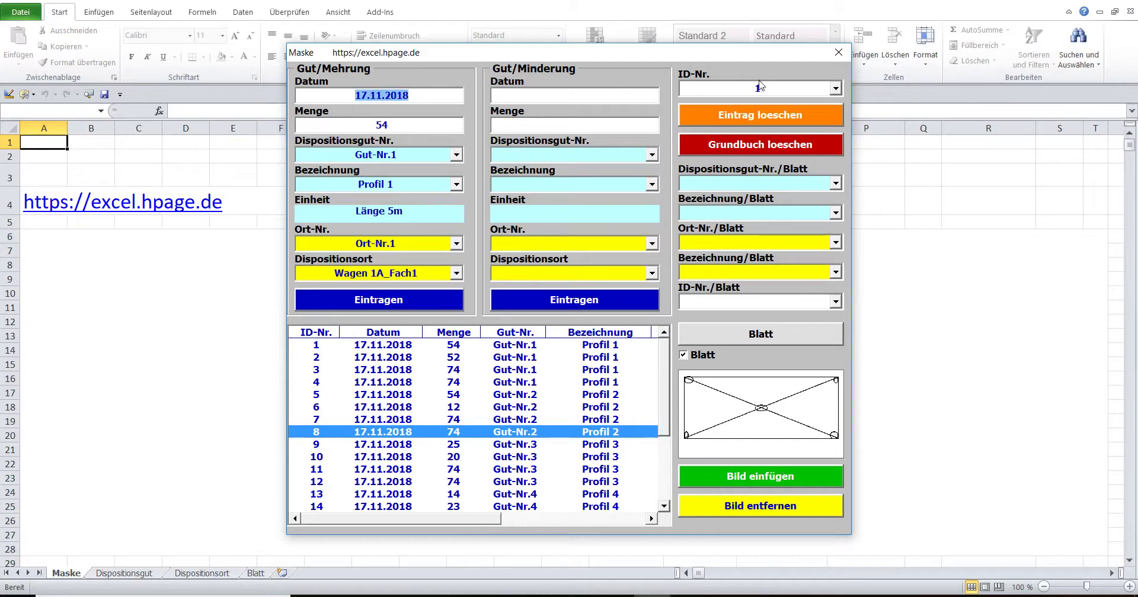
left_click(838, 52)
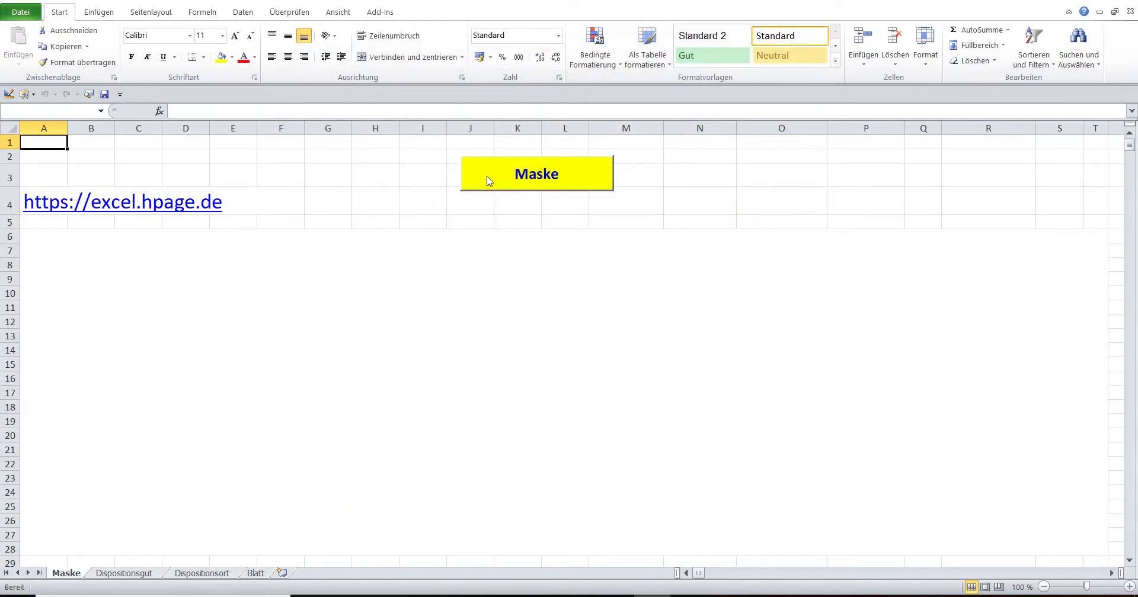
left_click(487, 178)
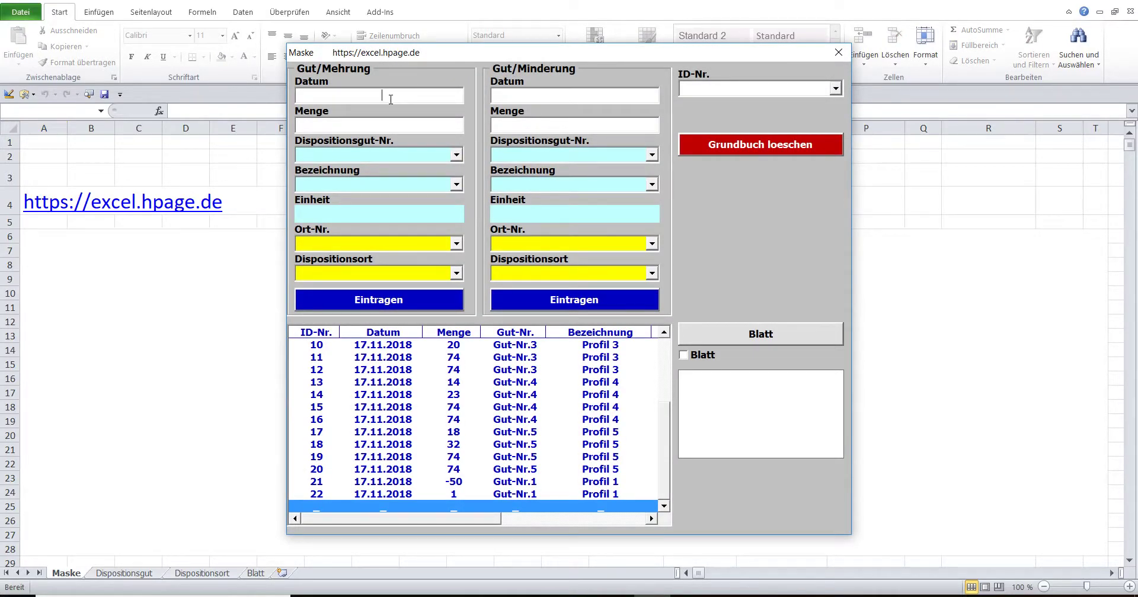
type("1-1-1")
Step: Enter quantity 1 and choose Gut-Nr.6 as the goods item
left_click(396, 124)
left_click(456, 155)
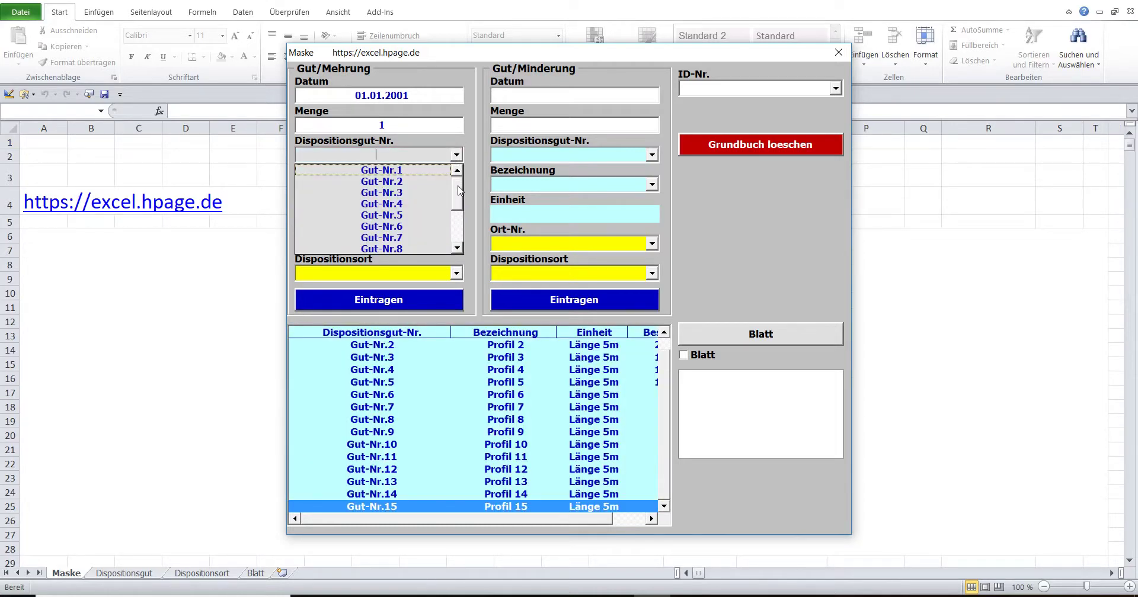
left_click_drag(498, 521, 532, 526)
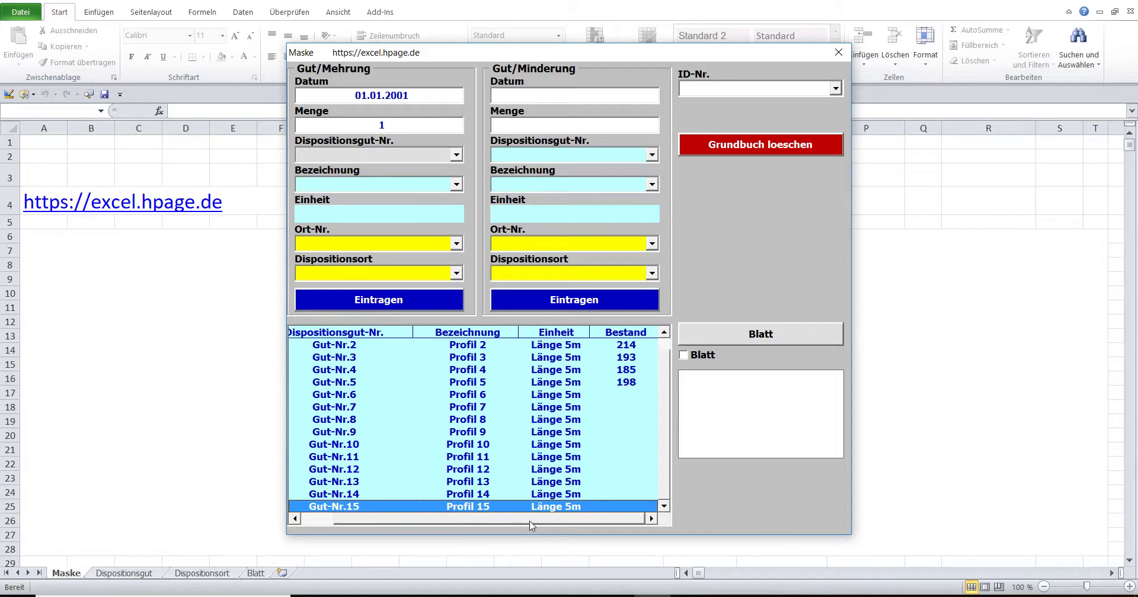
left_click(567, 396)
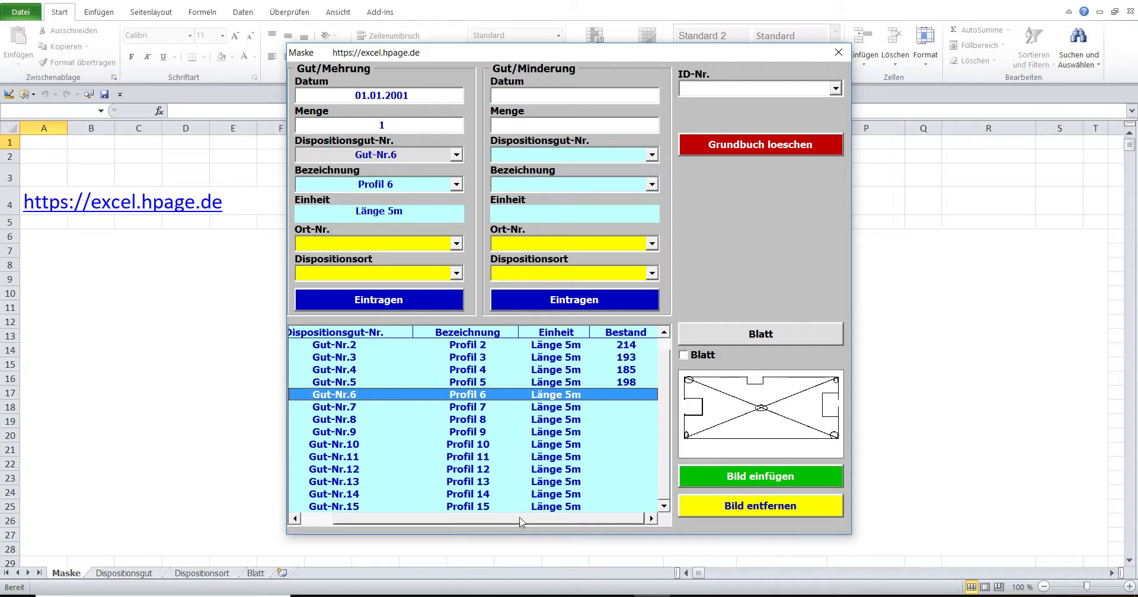
Step: Apply location Ort-Nr.21 Wagen 3B_Fach1, recheck Gut-Nr.6, and show the Grundbuch list
left_click(455, 244)
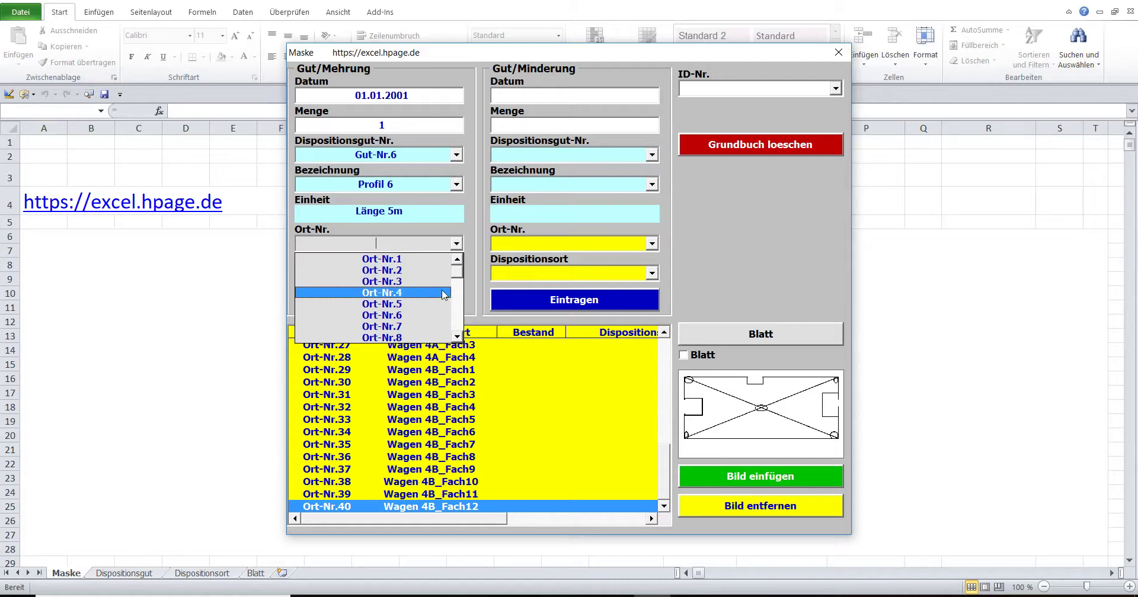
left_click(452, 371)
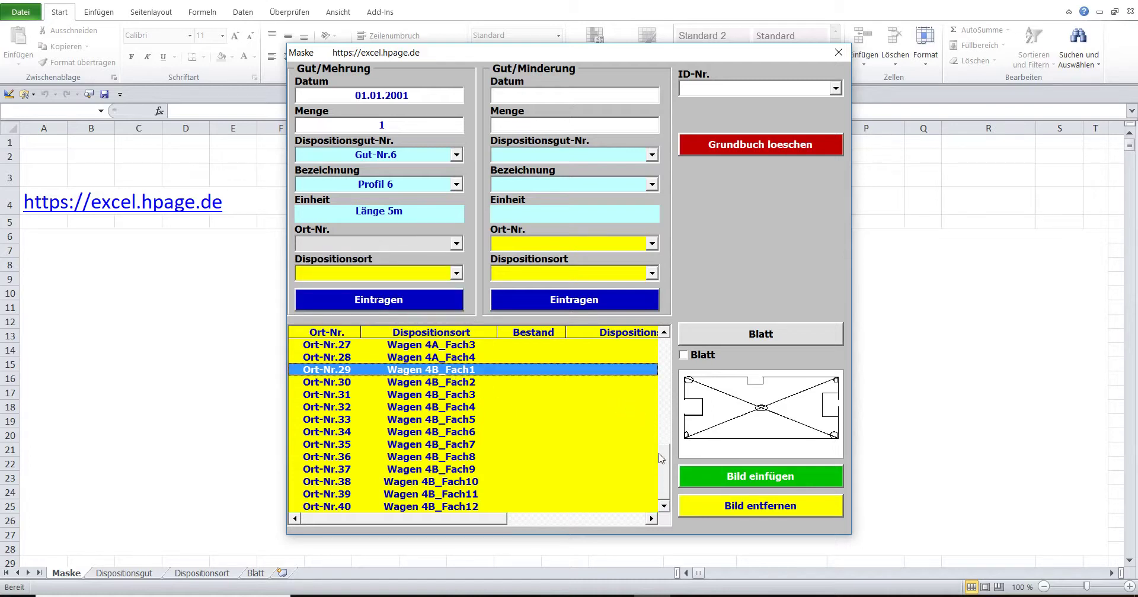
left_click_drag(660, 458, 674, 413)
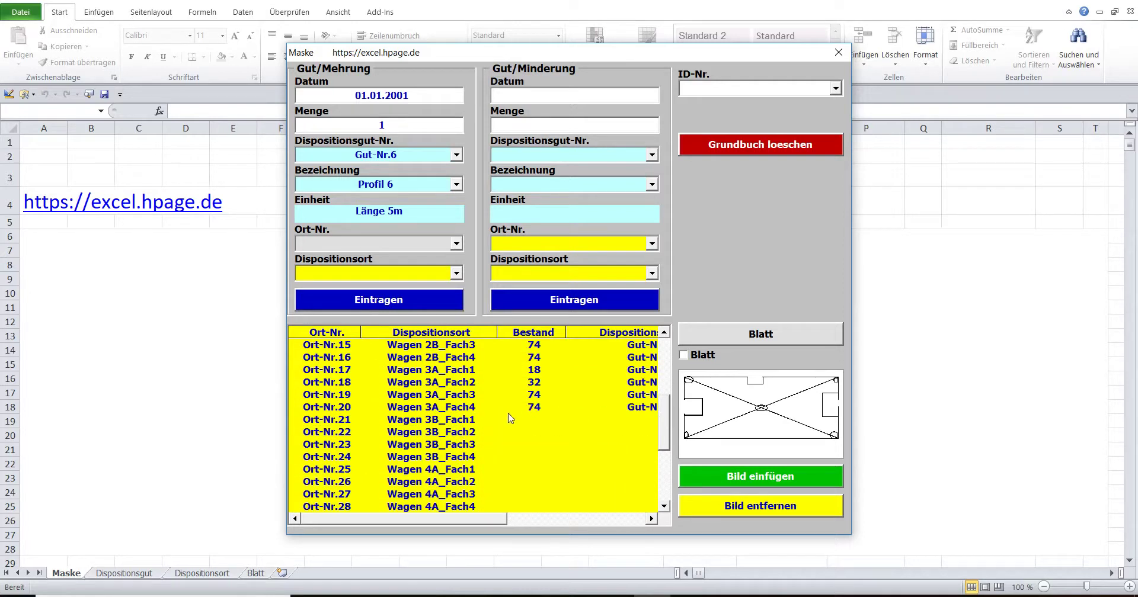
left_click(509, 420)
double_click(472, 422)
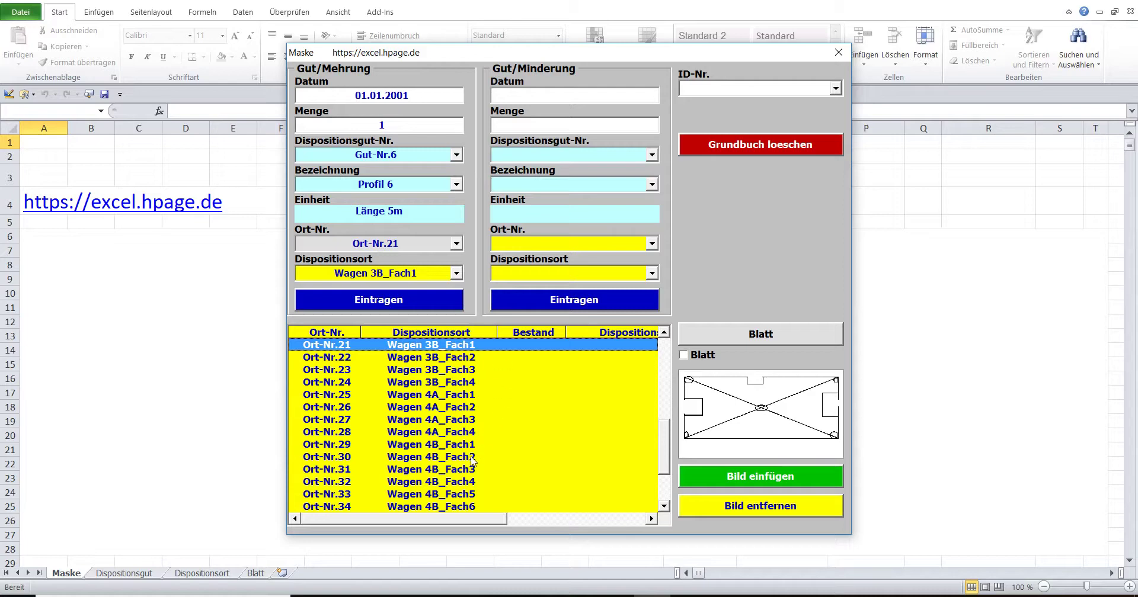
mouse_move(450, 520)
left_mouse_down()
mouse_move(589, 524)
mouse_move(455, 521)
left_mouse_up()
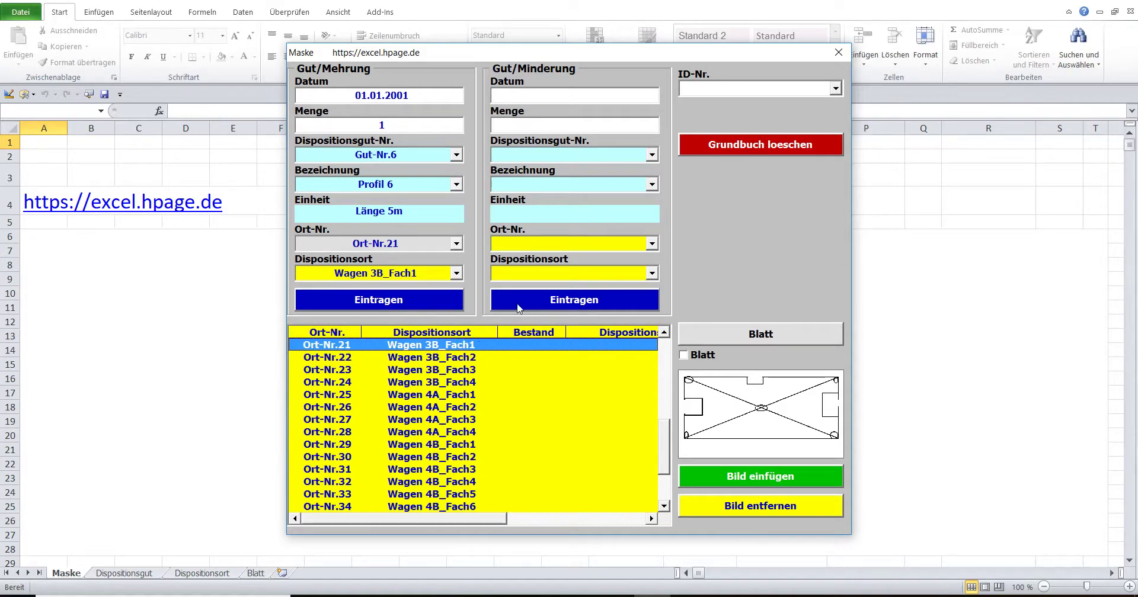
left_click(421, 154)
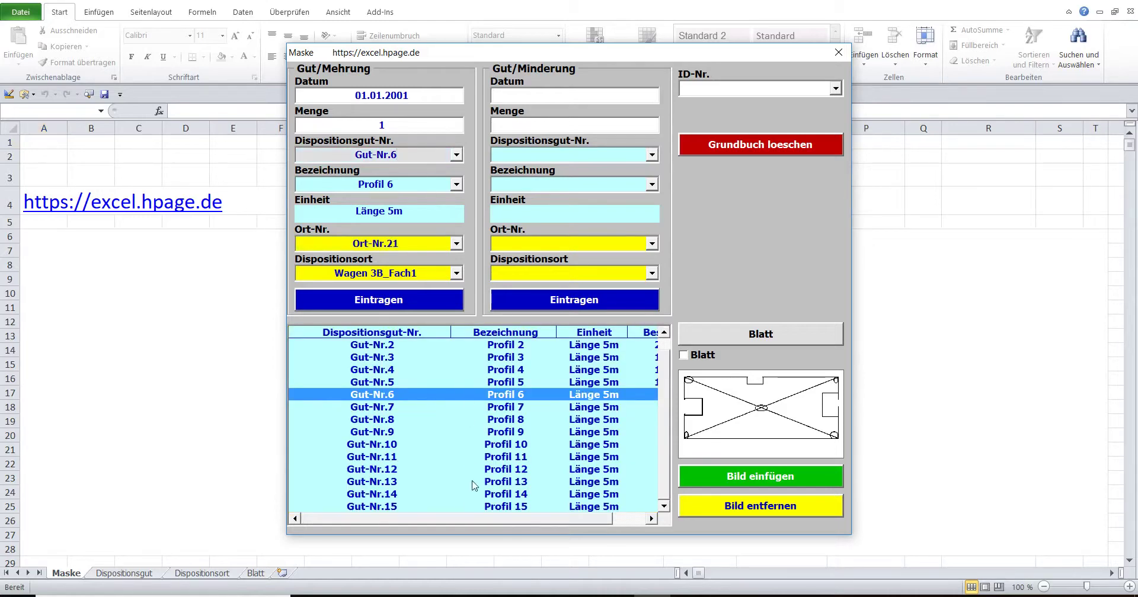
mouse_move(459, 517)
left_mouse_down()
mouse_move(492, 517)
mouse_move(457, 514)
left_mouse_up()
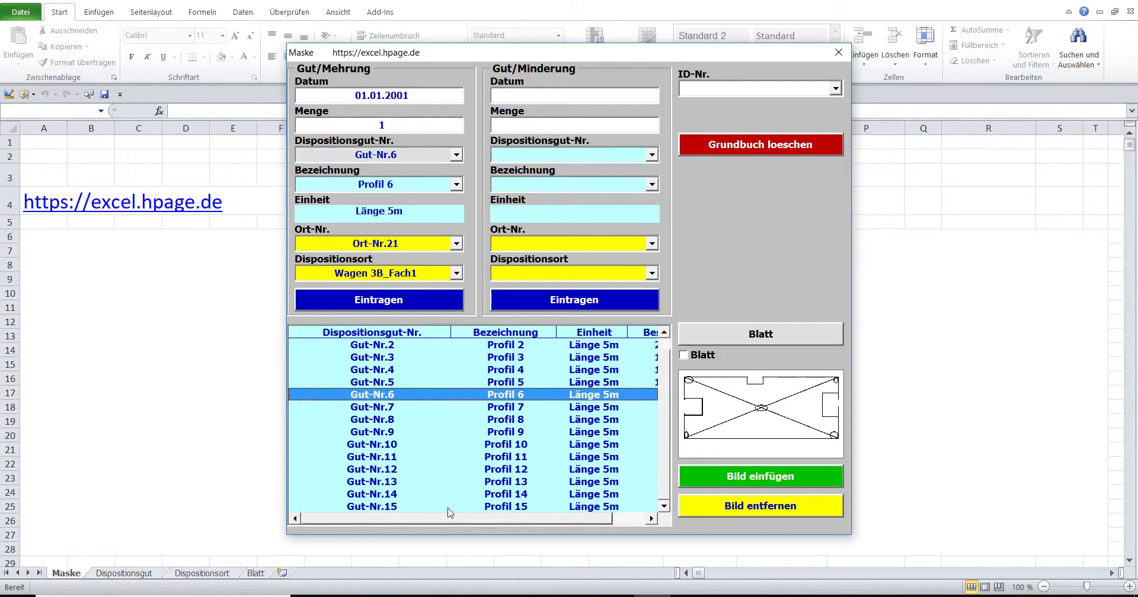
left_click(723, 89)
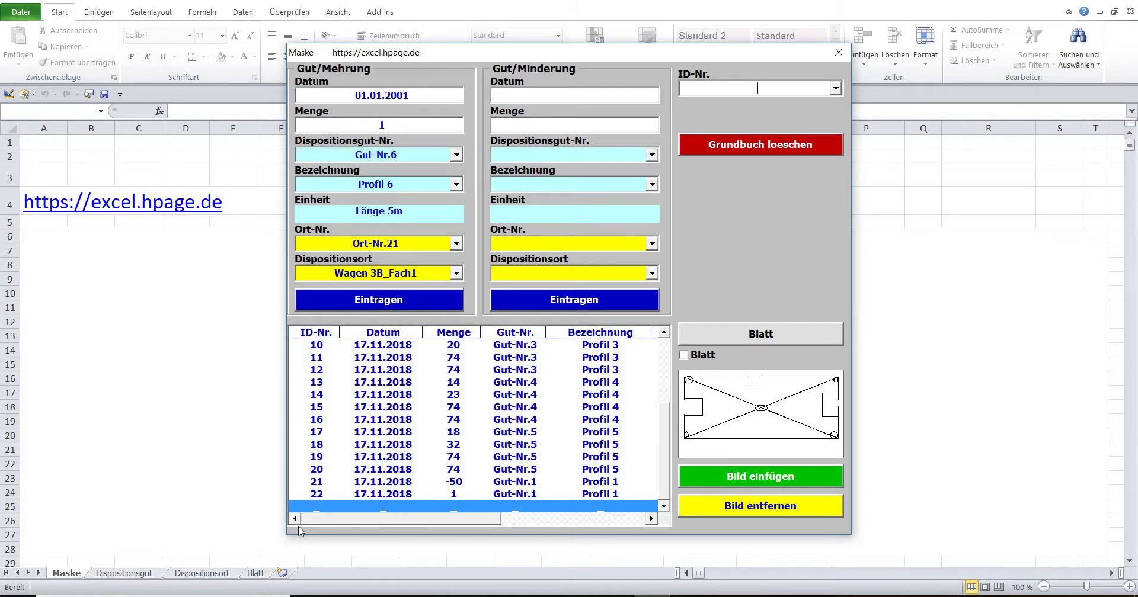
Step: Book entry 23 for Gut-Nr.6 and verify Gut-Nr.6 and Ort-Nr.21 stock now read 1
left_click(395, 300)
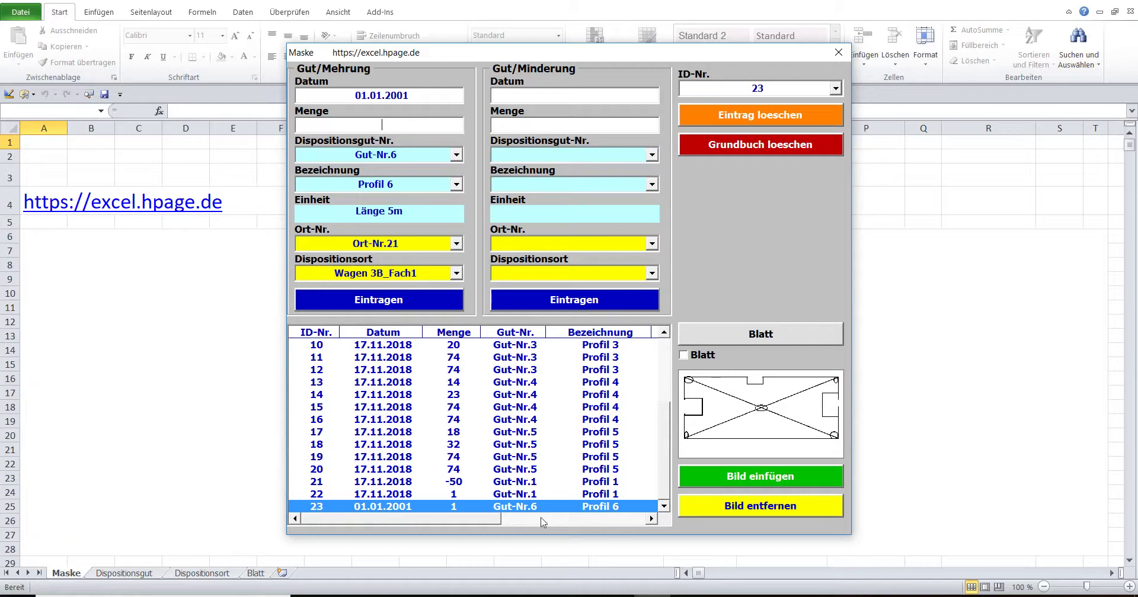
mouse_move(483, 521)
left_mouse_down()
mouse_move(517, 524)
mouse_move(446, 513)
left_mouse_up()
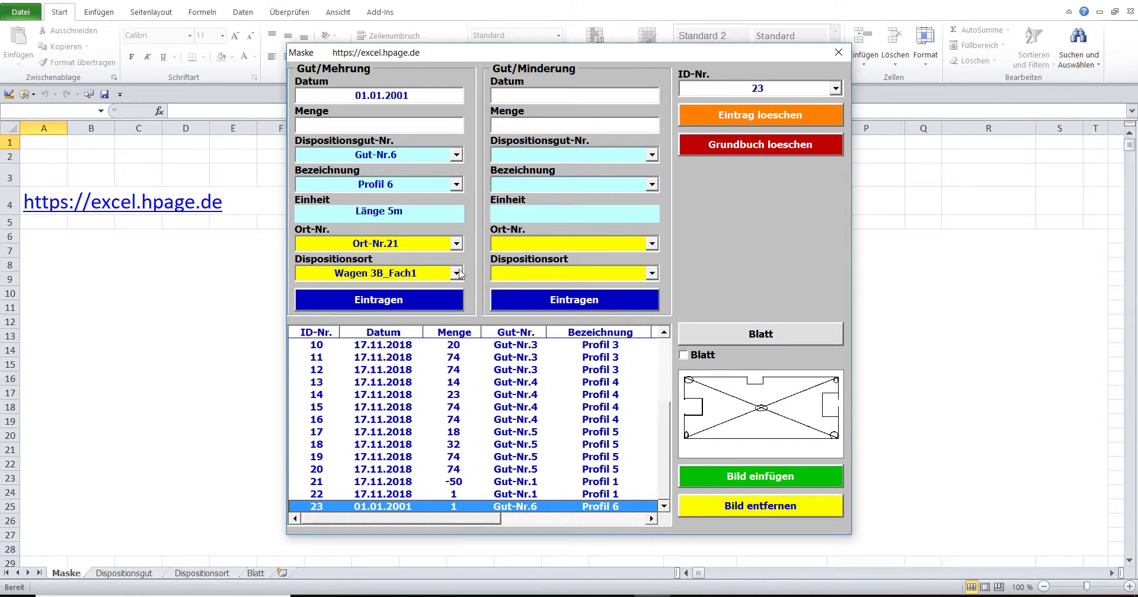
left_click(432, 158)
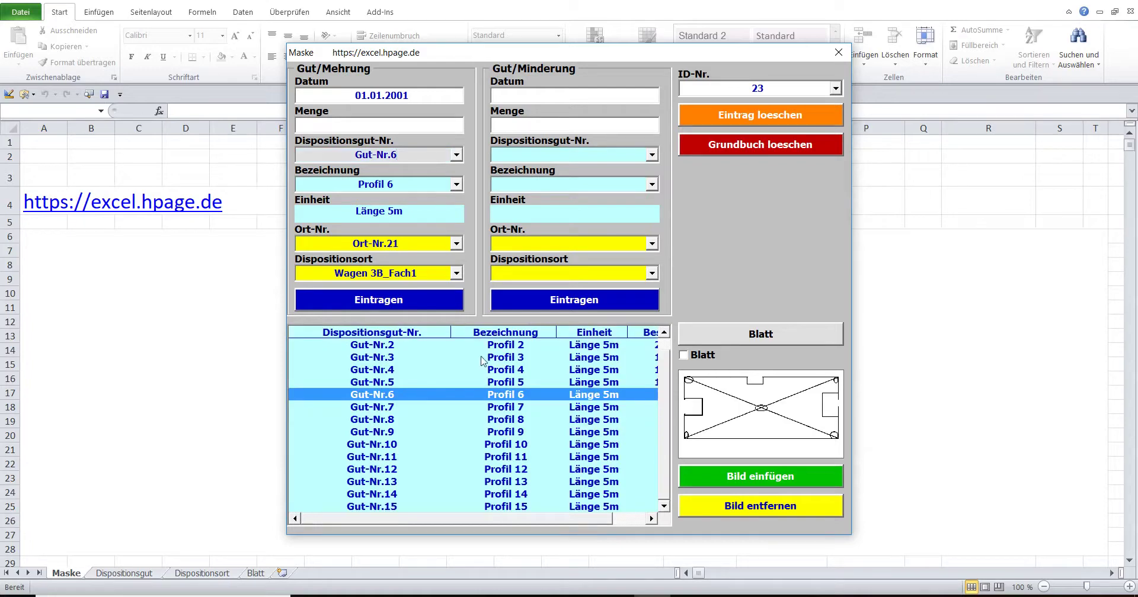
left_click_drag(492, 527, 525, 527)
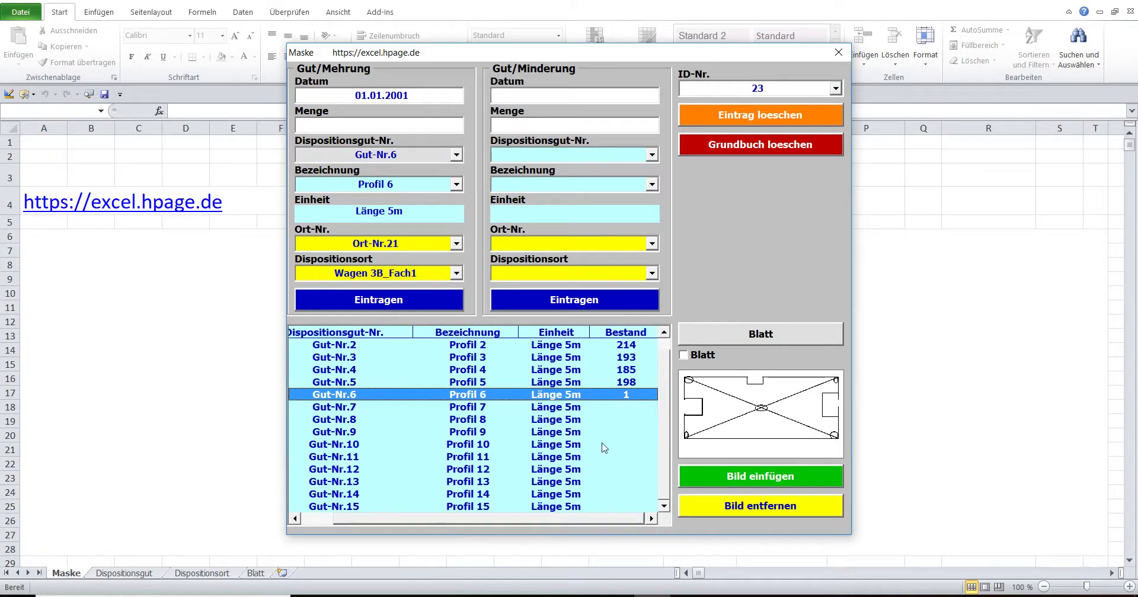
left_click(456, 249)
mouse_move(417, 515)
left_mouse_down()
mouse_move(583, 527)
mouse_move(443, 521)
left_mouse_up()
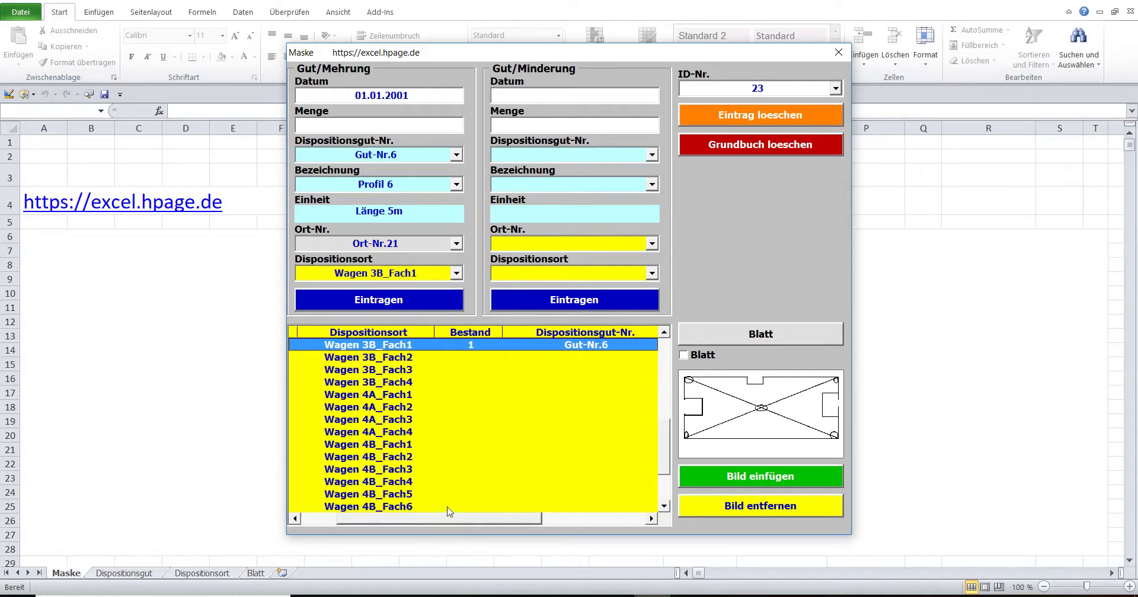
left_click(434, 95)
left_click(365, 126)
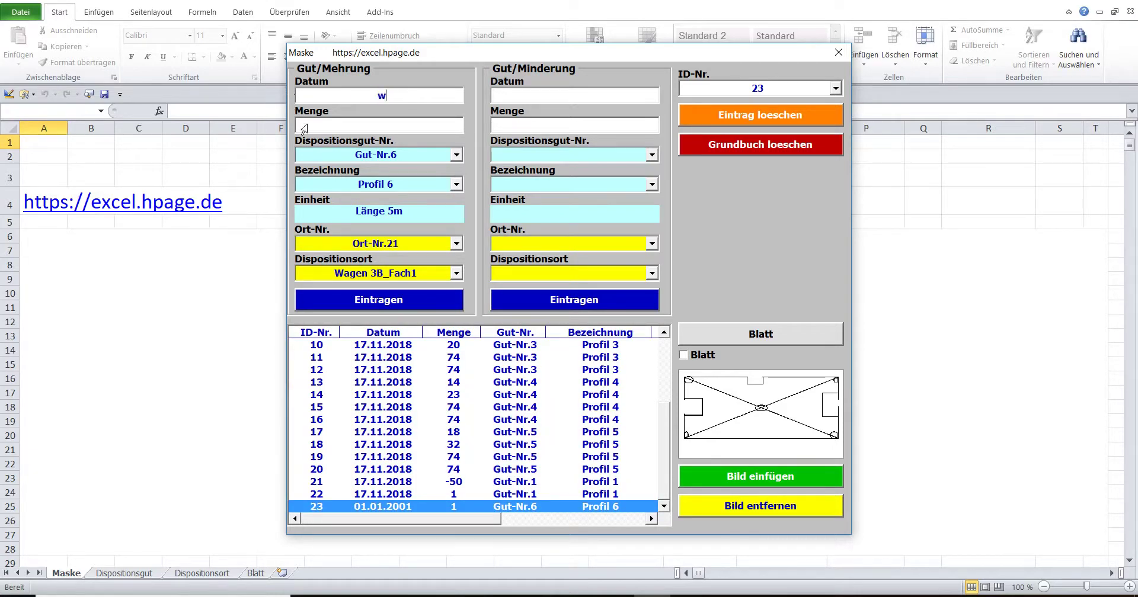
Step: Complete the quantity of 50, then browse the goods and location lists (Gut-Nr.7, Ort-Nr.21, Gut-Nr.8)
left_click(365, 128)
type("0")
key("Tab")
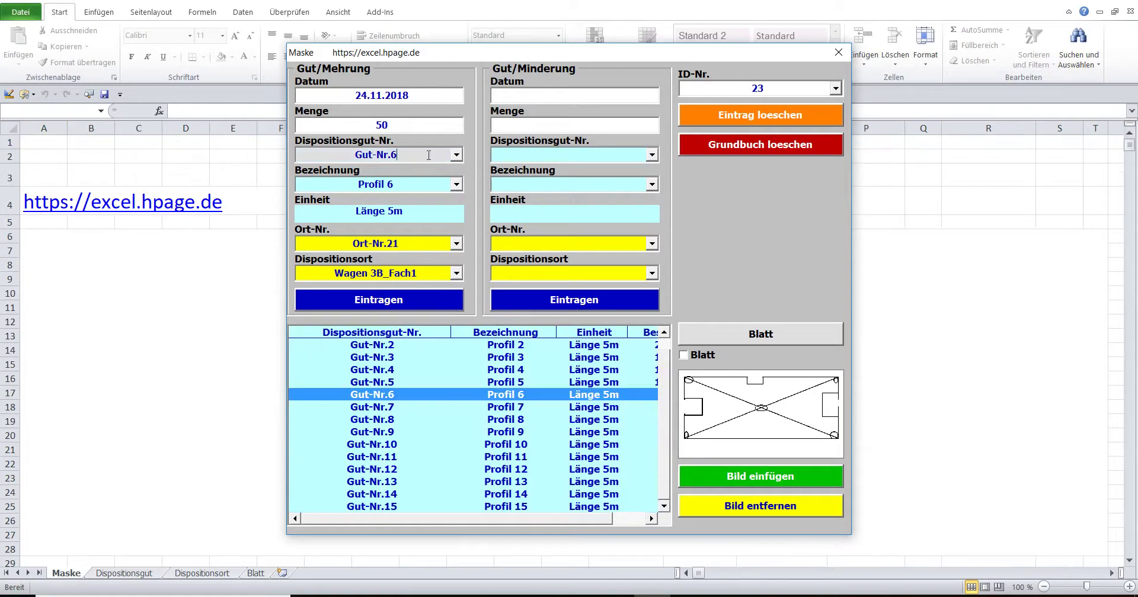
left_click_drag(538, 522, 617, 530)
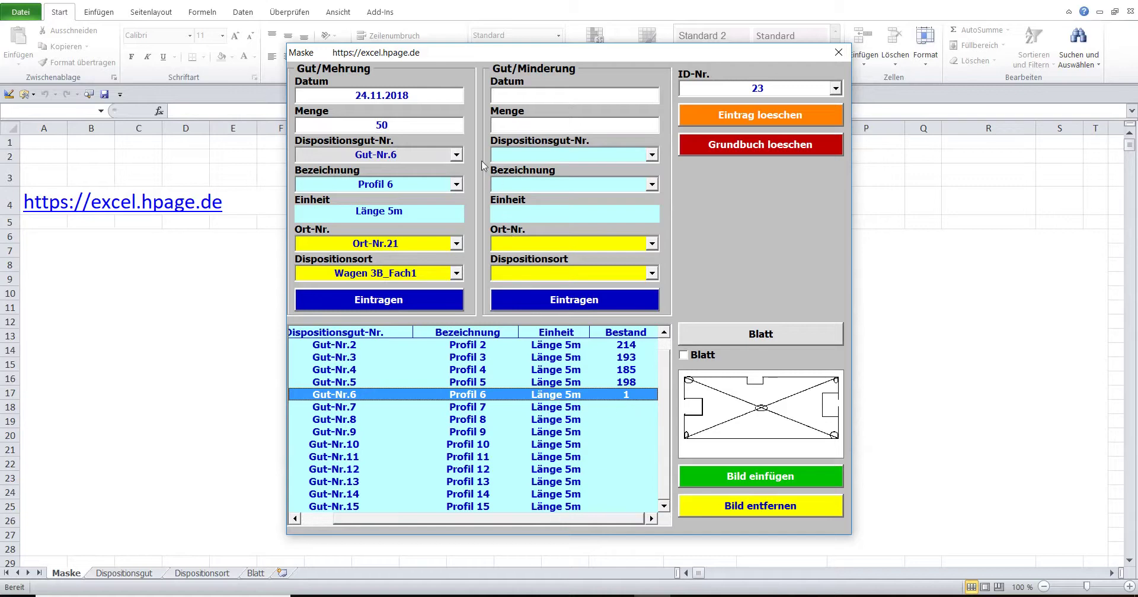
left_click(457, 155)
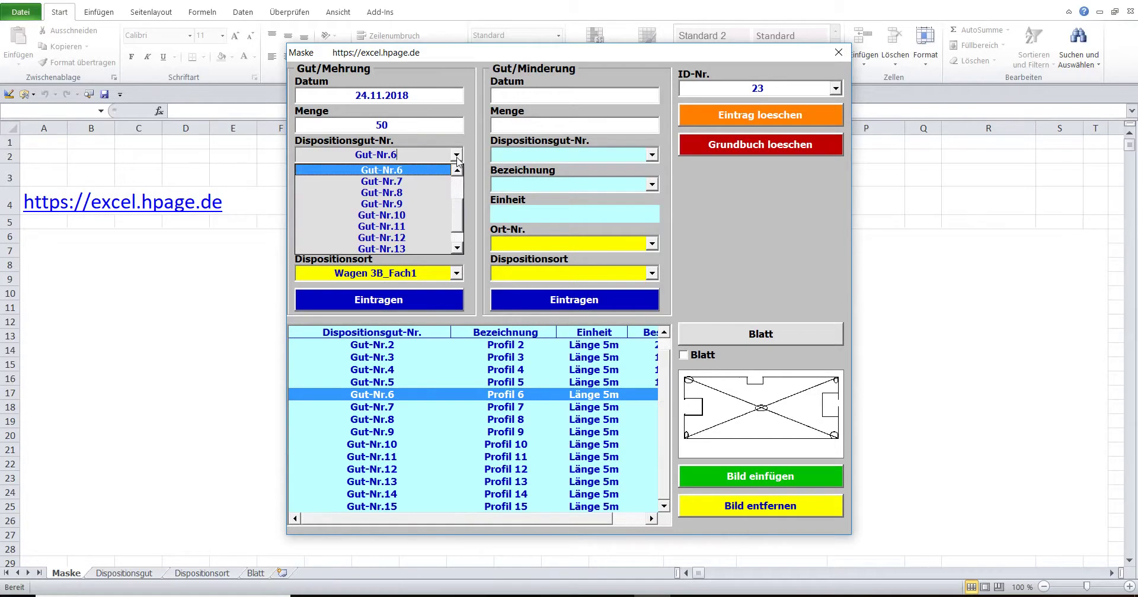
left_click(419, 183)
left_click_drag(507, 520, 646, 517)
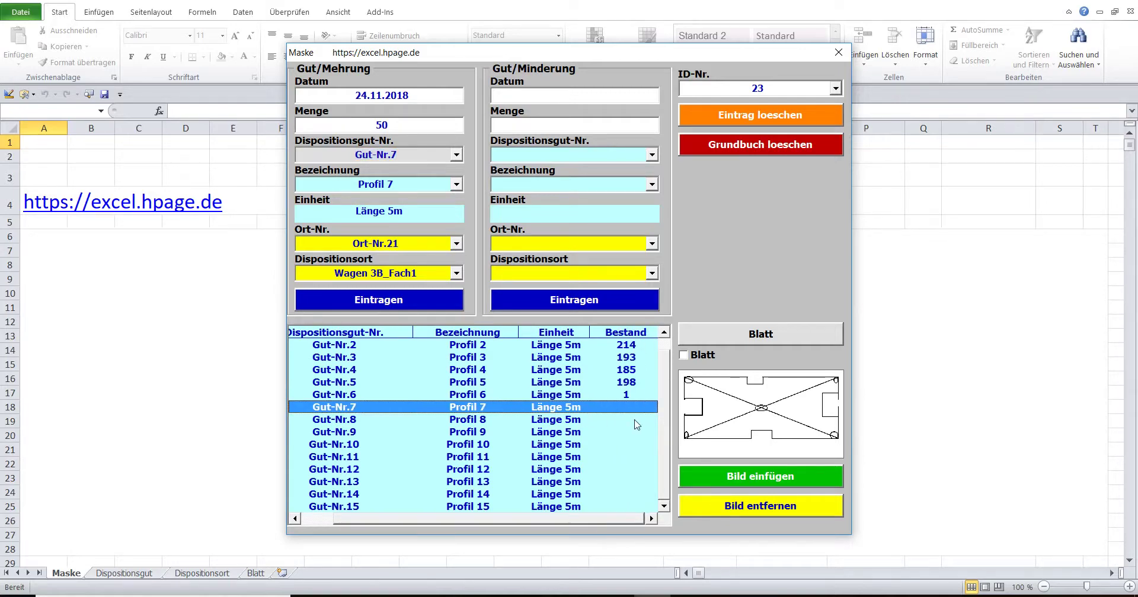
left_click(433, 242)
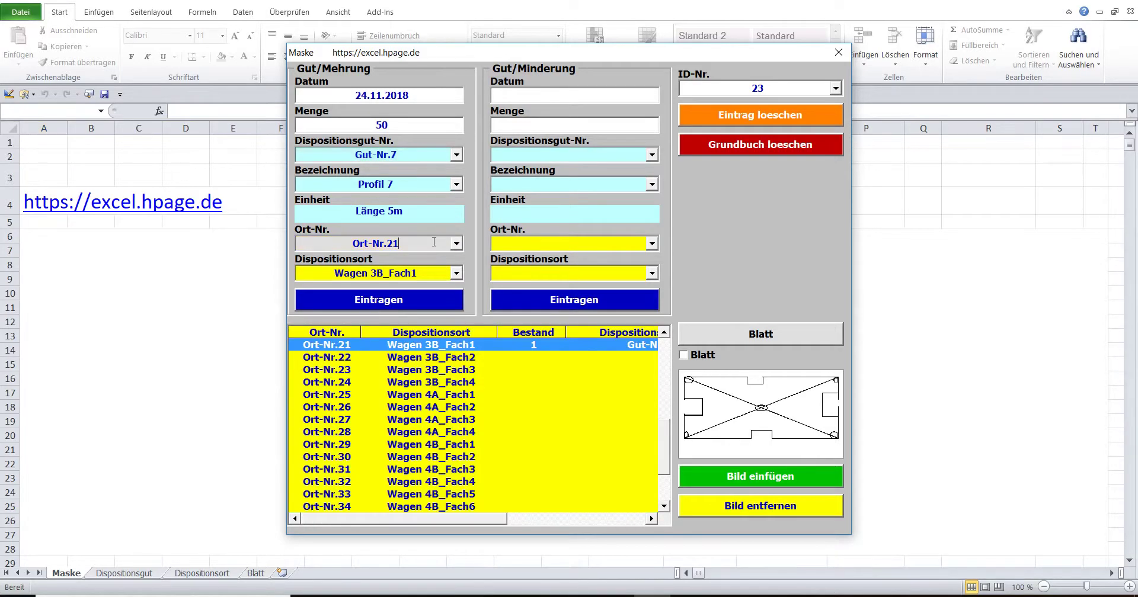
mouse_move(464, 518)
left_mouse_down()
mouse_move(475, 518)
mouse_move(457, 518)
left_mouse_up()
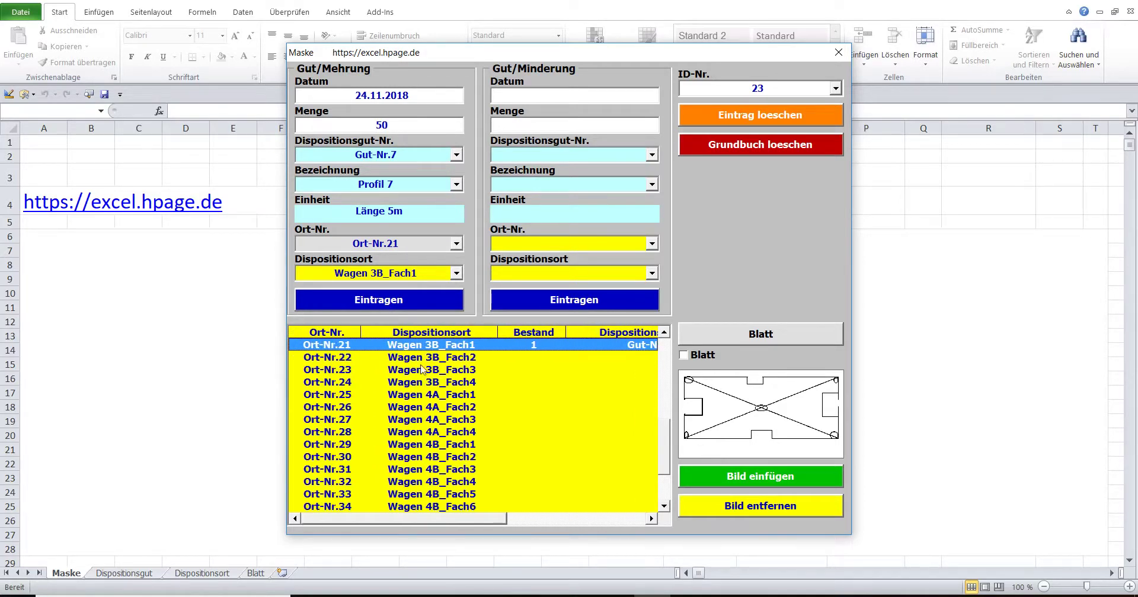
left_click(457, 155)
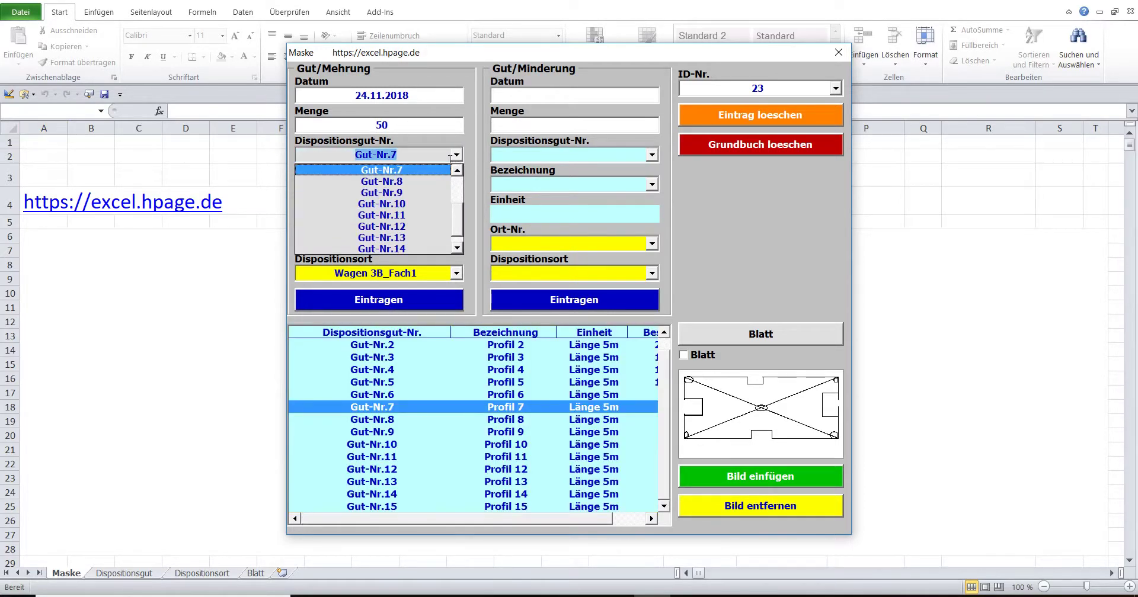
left_click(435, 182)
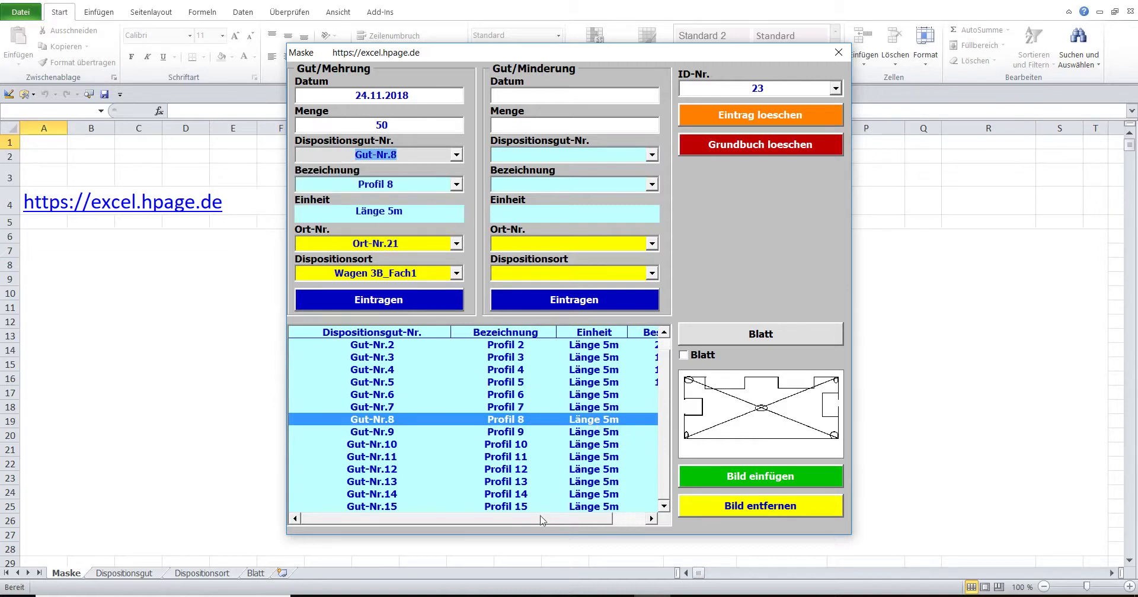
left_click(612, 520)
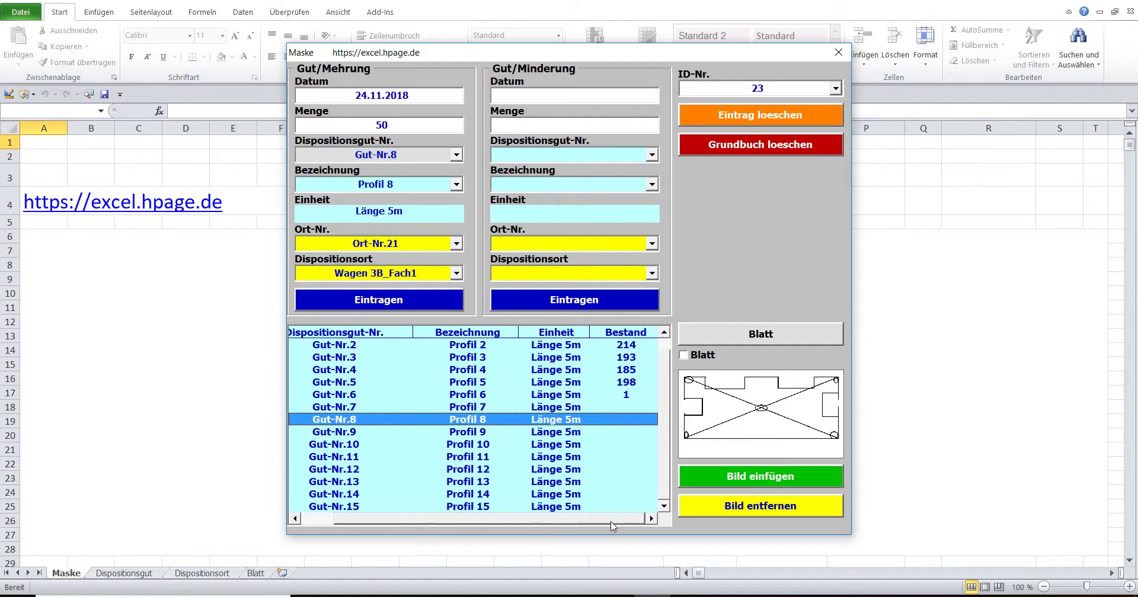
Step: Choose Gut-Nr.7 and Ort-Nr.22, Wagen 3B_Fach2, then book the increase as Grundbuch entry 24
left_click(456, 155)
left_click(457, 171)
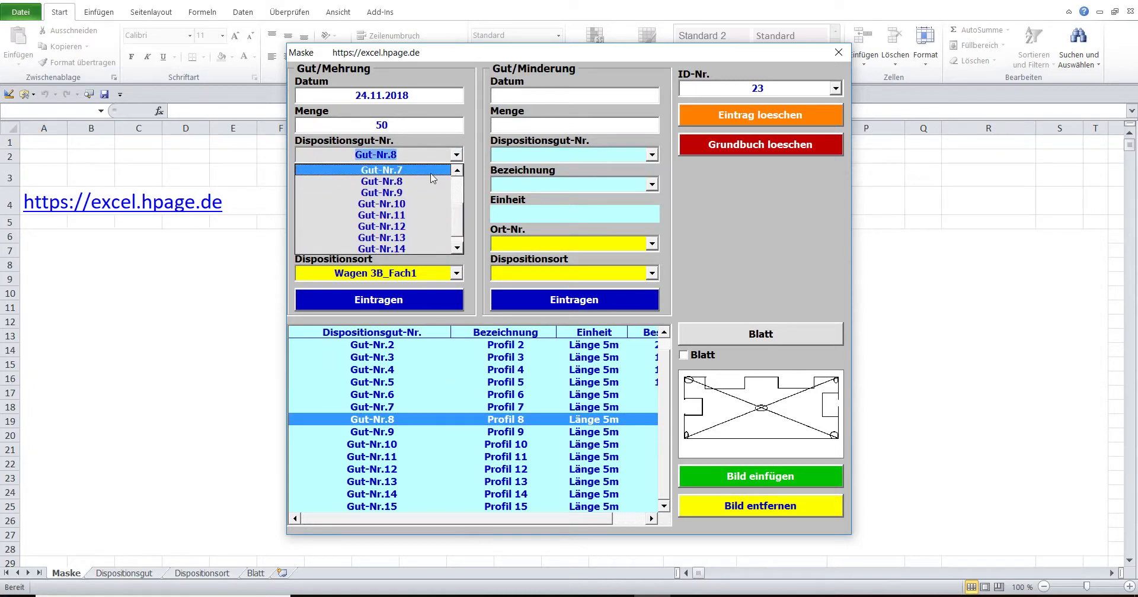
left_click(433, 170)
left_click_drag(480, 520, 515, 524)
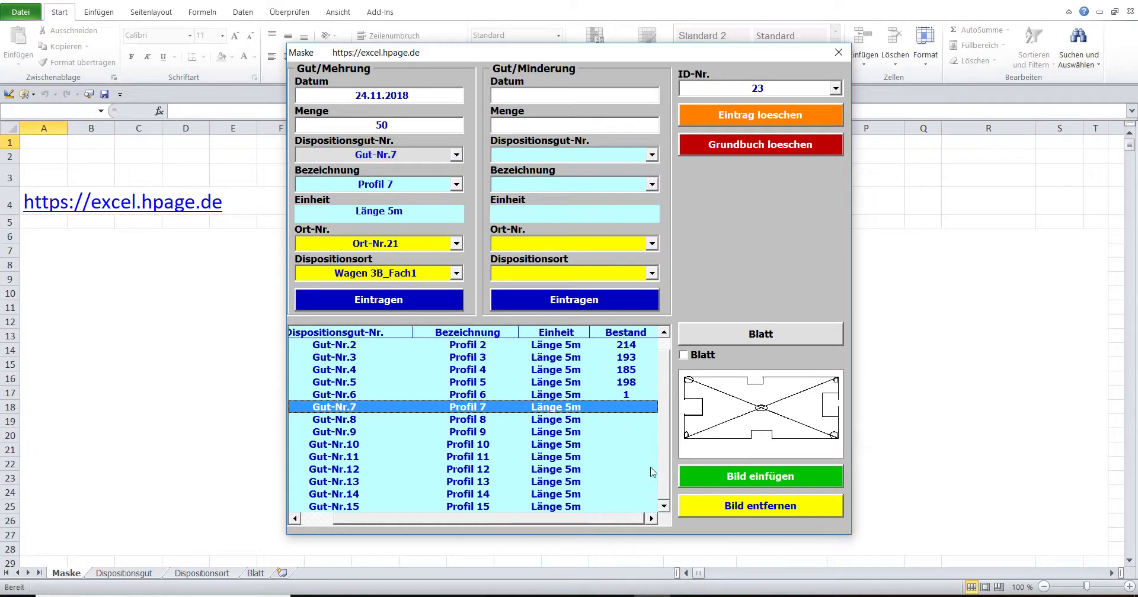
left_click(457, 244)
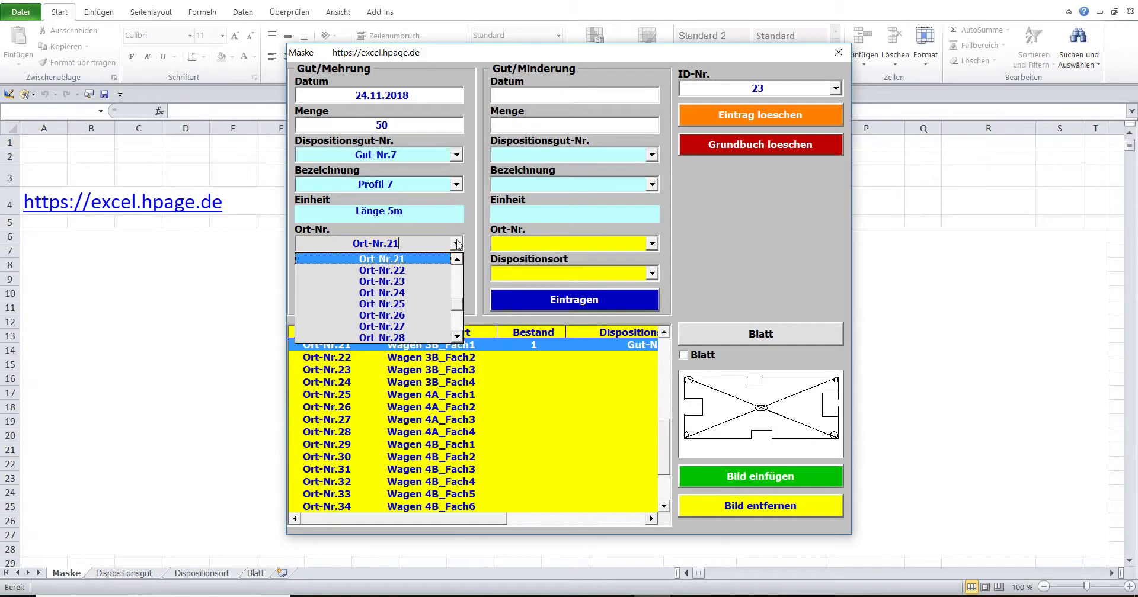
left_click(410, 271)
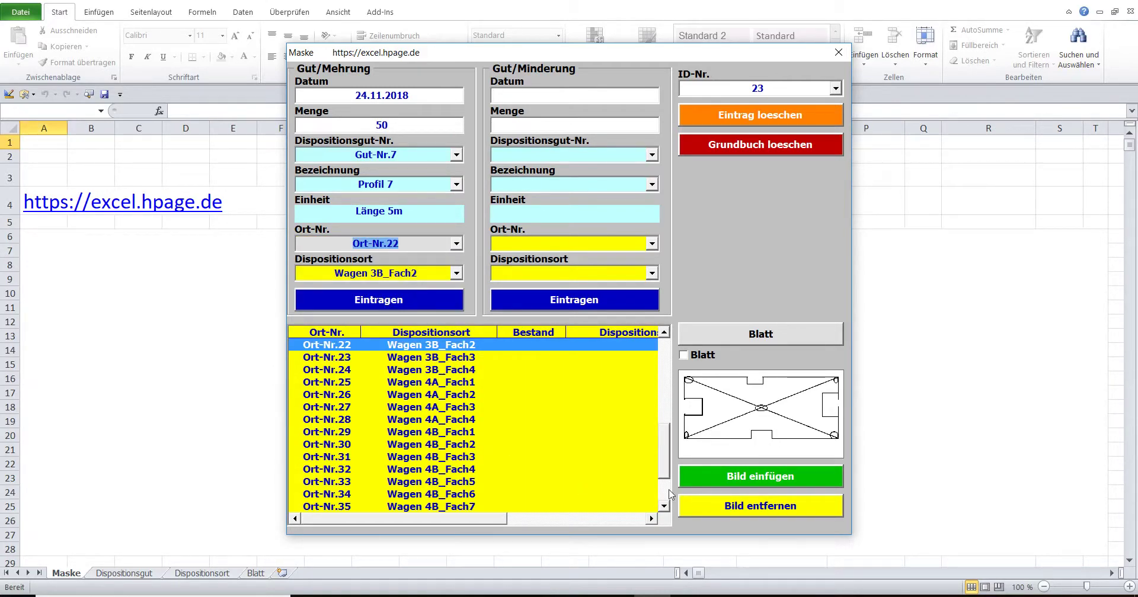
left_click_drag(668, 468, 668, 453)
mouse_move(410, 520)
left_mouse_down()
mouse_move(578, 527)
mouse_move(394, 505)
left_mouse_up()
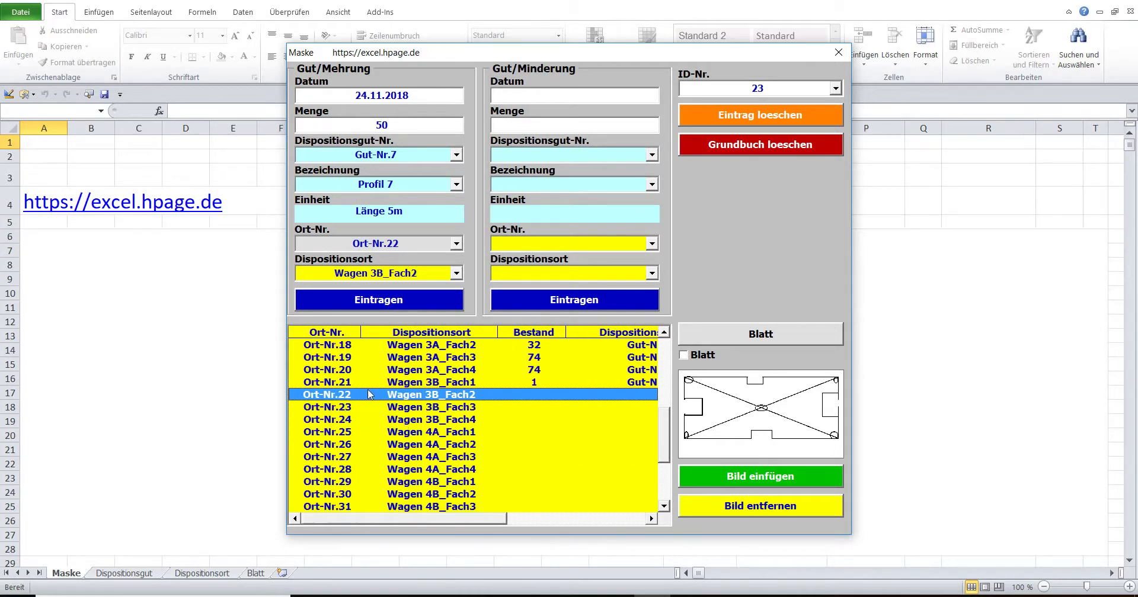
left_click(711, 89)
left_click(401, 301)
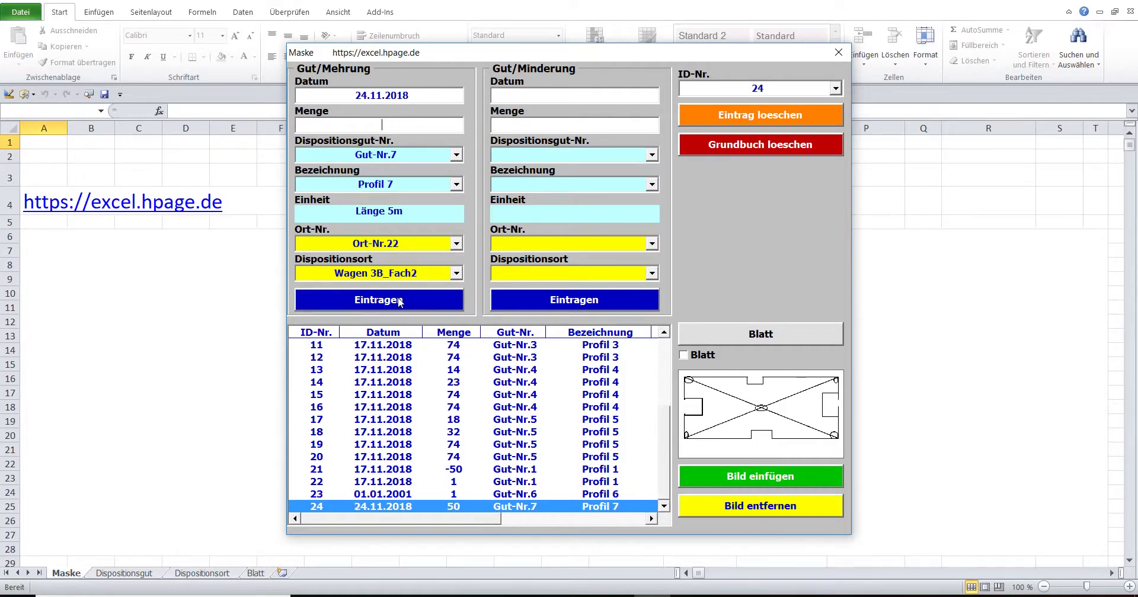
left_click_drag(425, 519, 601, 525)
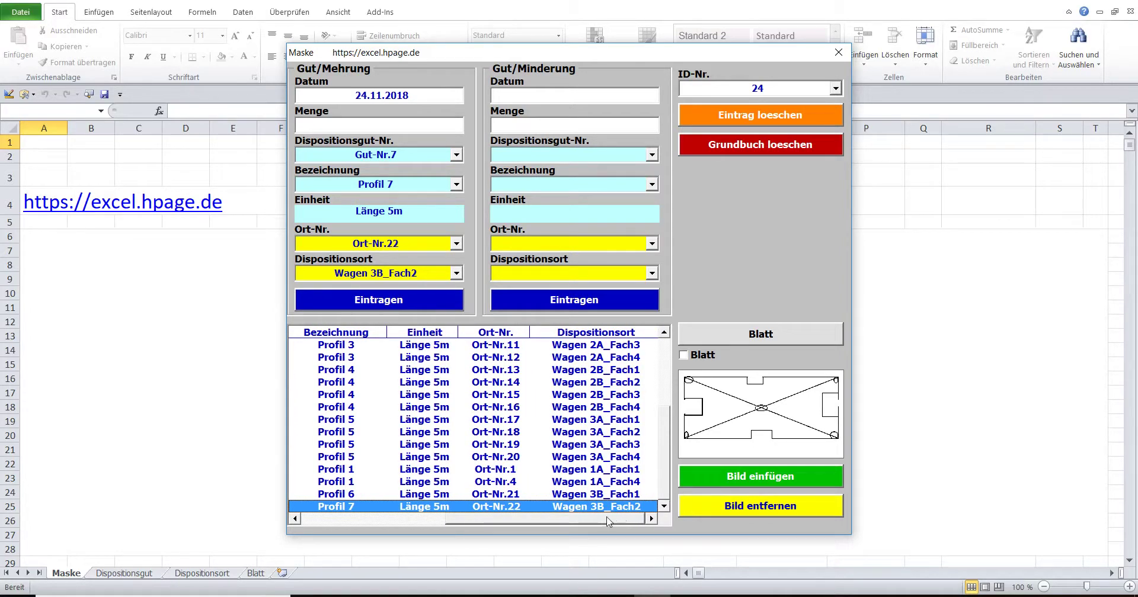
left_click_drag(607, 522, 401, 518)
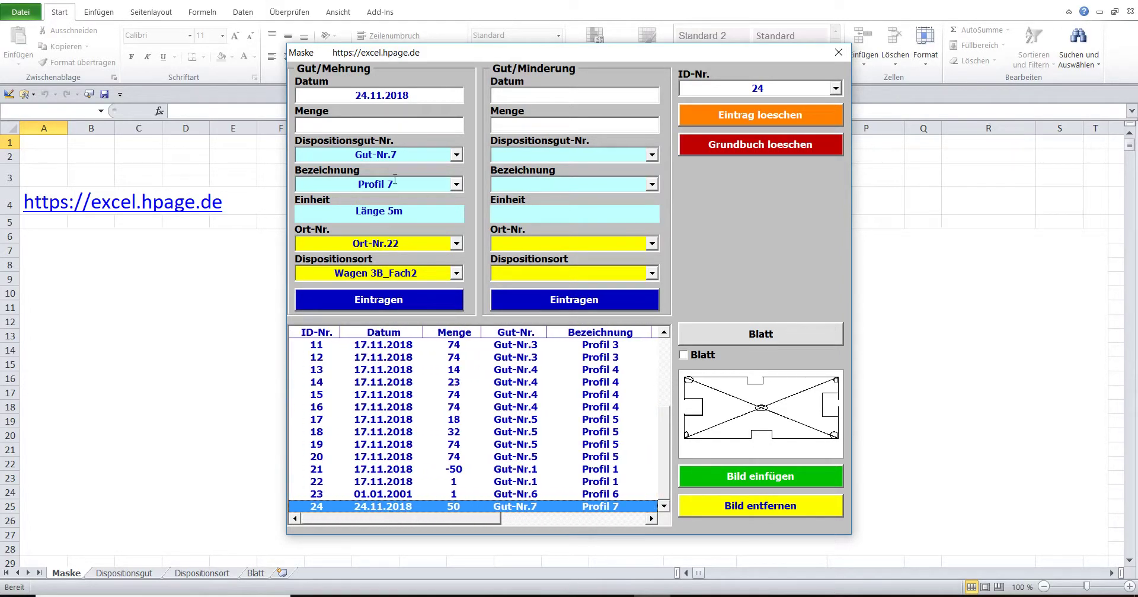
left_click(416, 157)
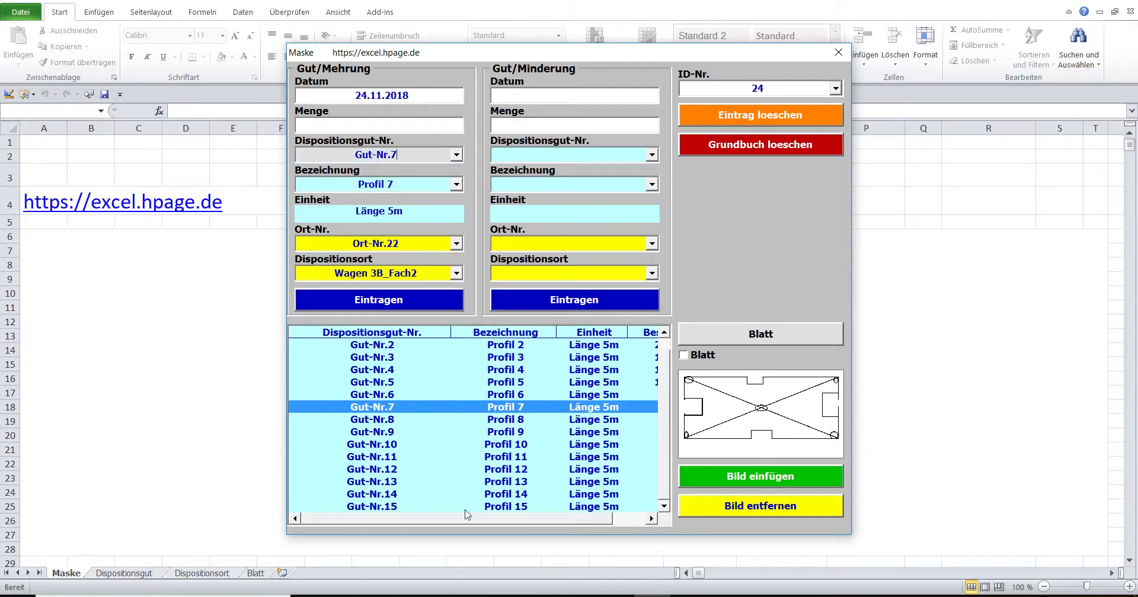
left_click_drag(464, 522, 568, 534)
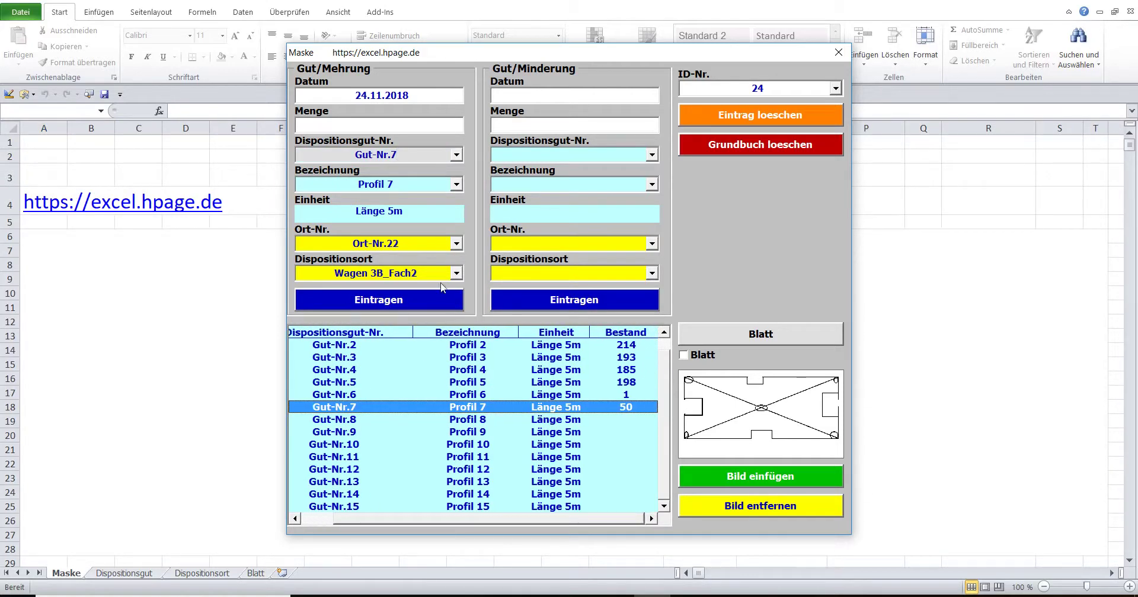
left_click(427, 244)
left_click_drag(467, 520, 611, 526)
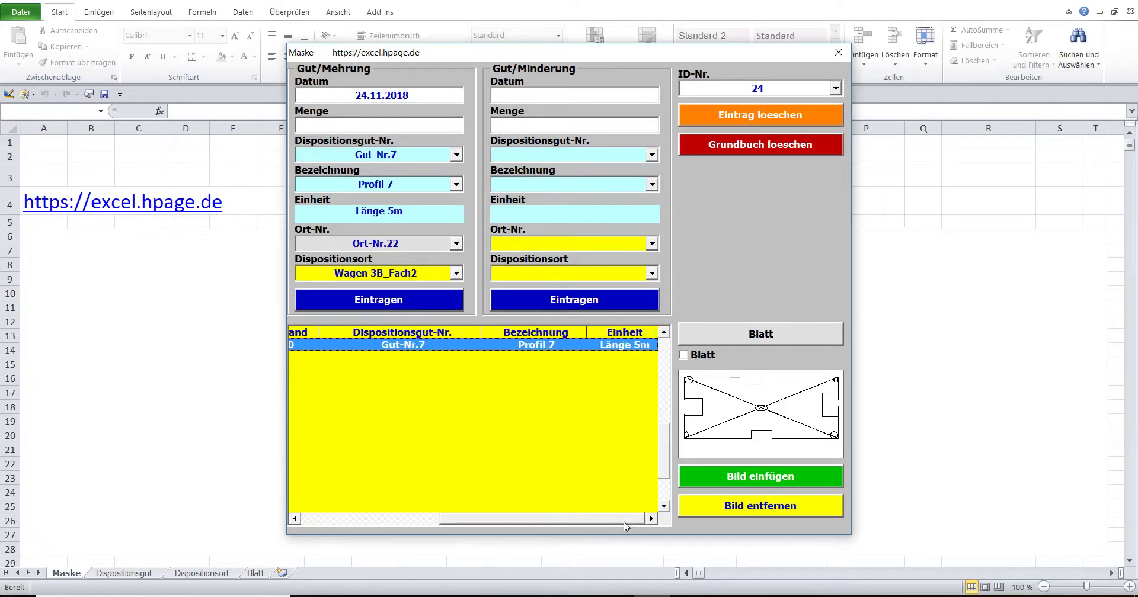
left_click(753, 87)
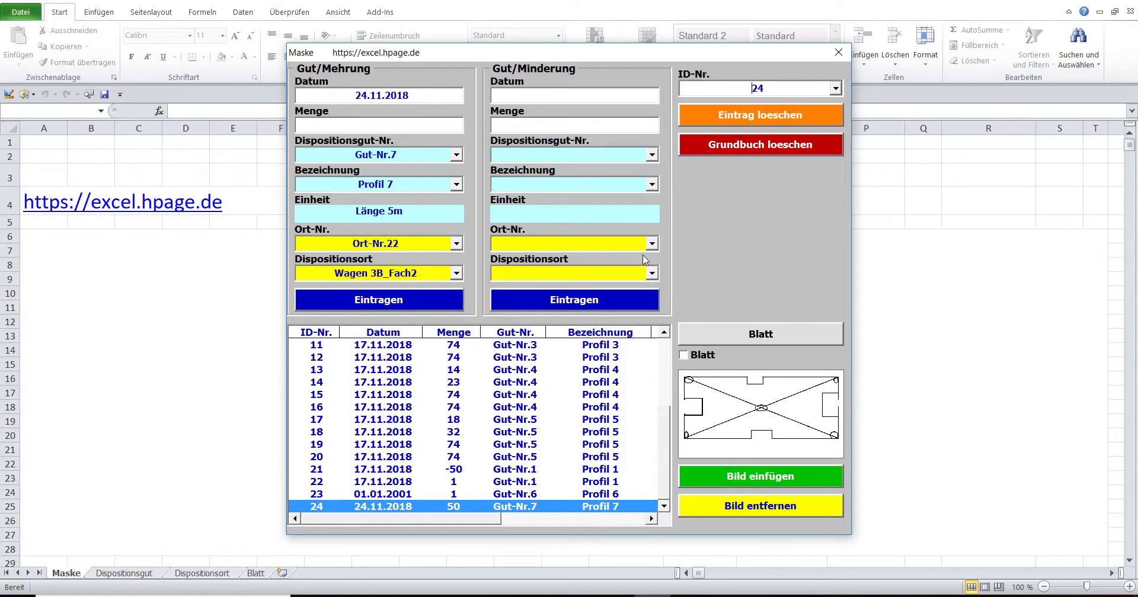
mouse_move(439, 523)
left_mouse_down()
mouse_move(604, 540)
mouse_move(418, 532)
left_mouse_up()
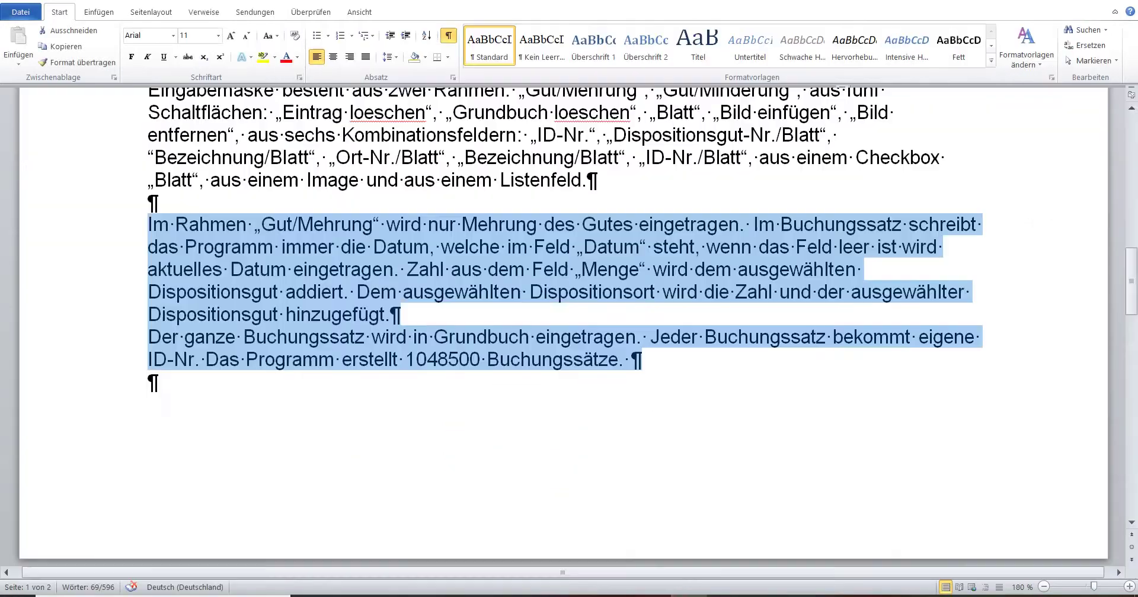
left_click(700, 593)
scroll(413, 396, "down", 3)
Step: Scroll to page 2 in Word, mark the Gut/Minderung paragraph, and return to Excel's Maske
scroll(409, 393, "down", 4)
scroll(402, 389, "down", 1)
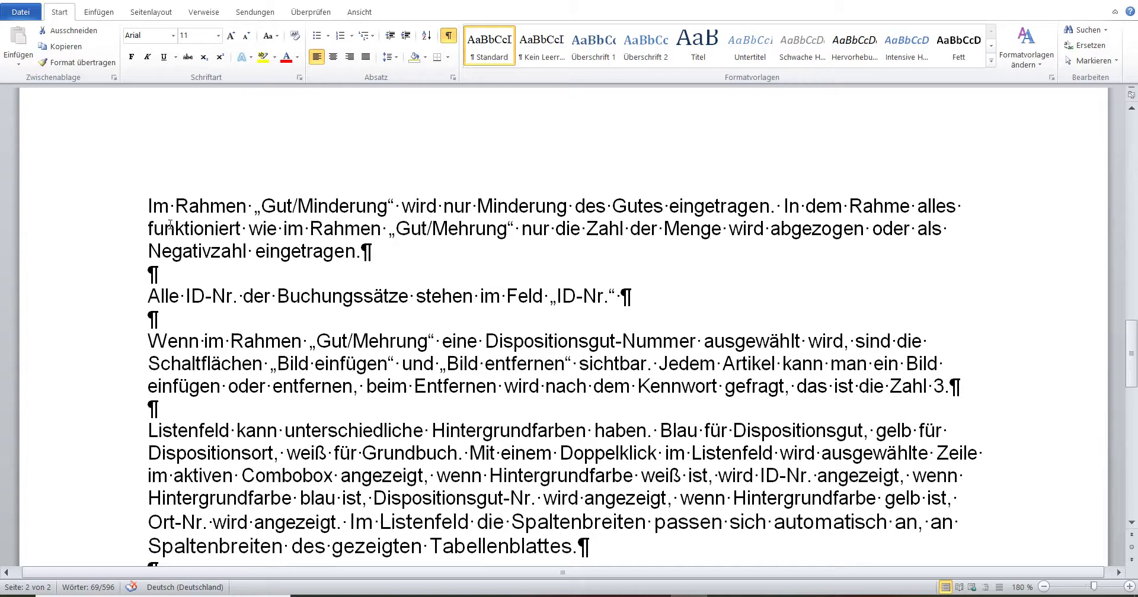
left_click_drag(132, 207, 141, 267)
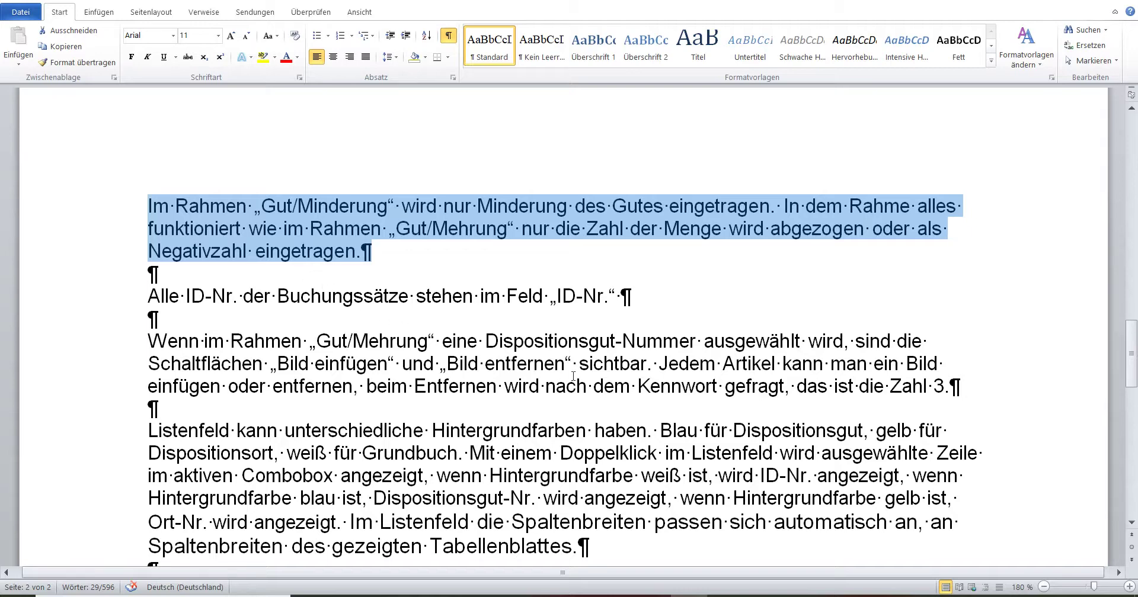
left_click(652, 594)
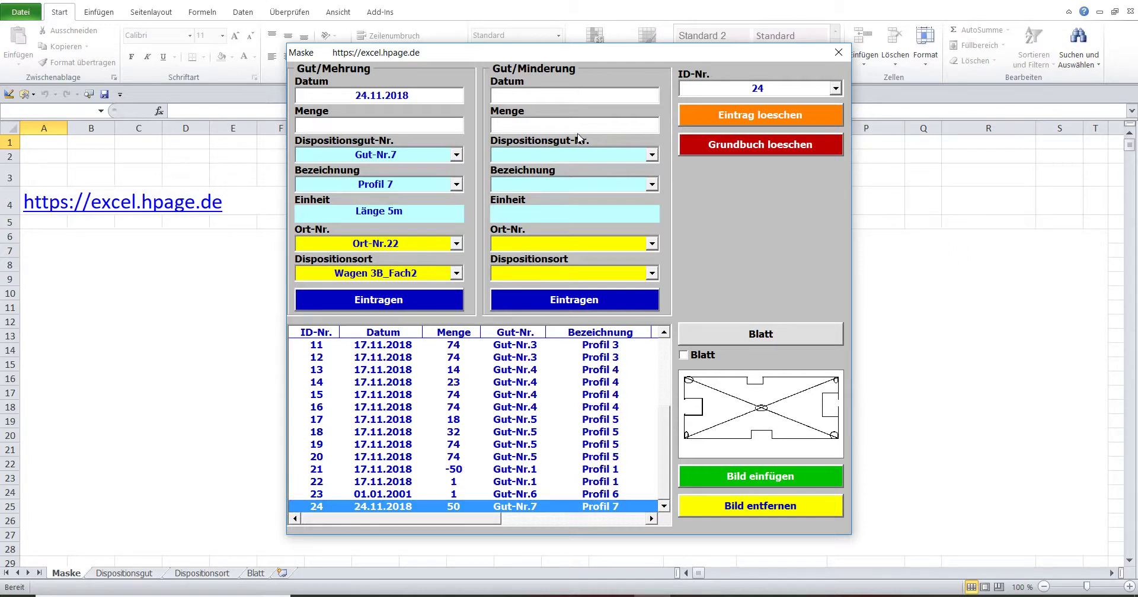
Step: Enter reduction date 1-1-1 (01.01.2001) and load Gut-Nr.6 from the stock list
type("1-1-1")
left_click(588, 125)
left_click(652, 154)
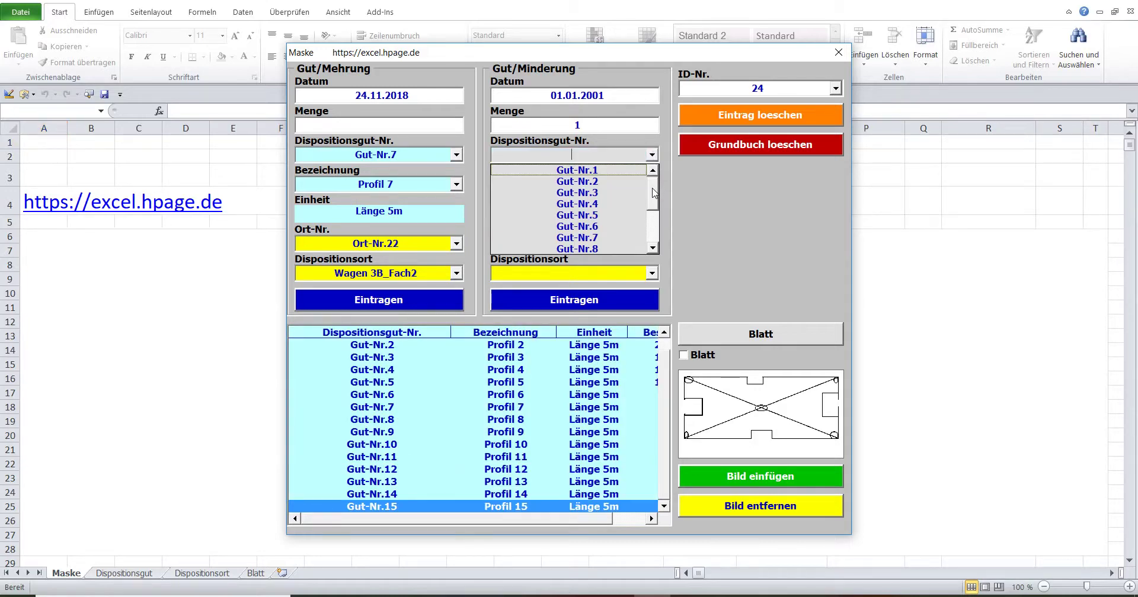
left_click(626, 382)
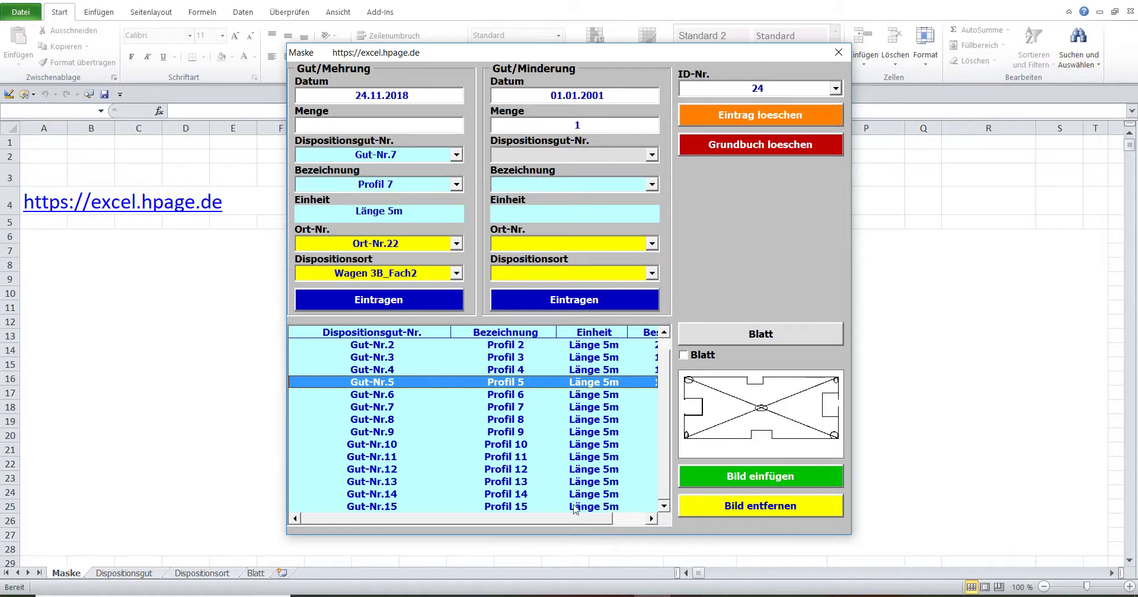
left_click_drag(573, 520, 639, 524)
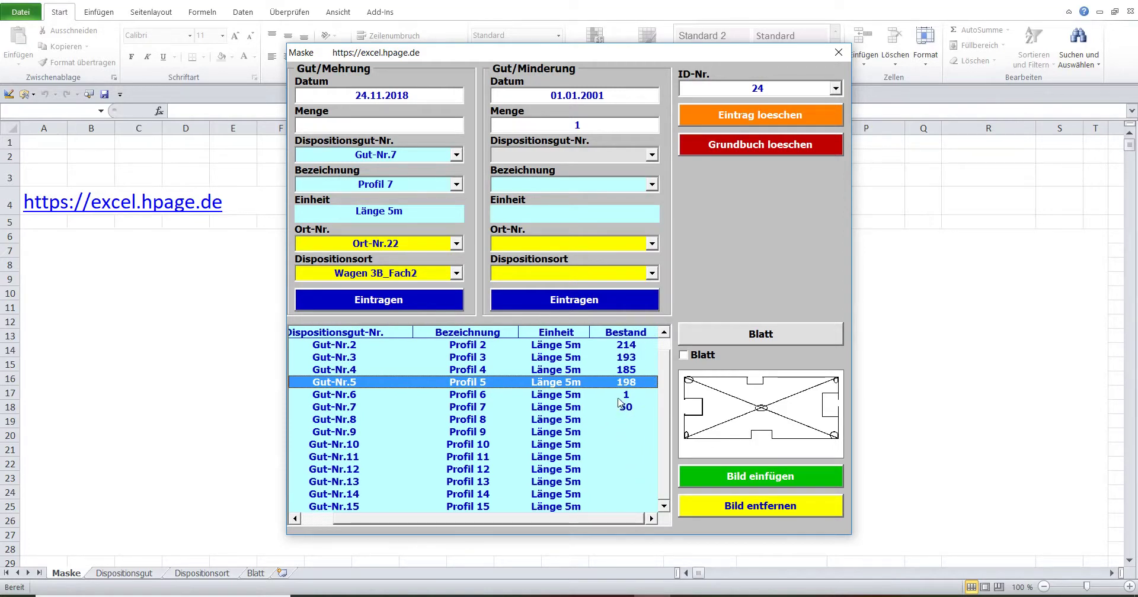
left_click(619, 395)
double_click(619, 395)
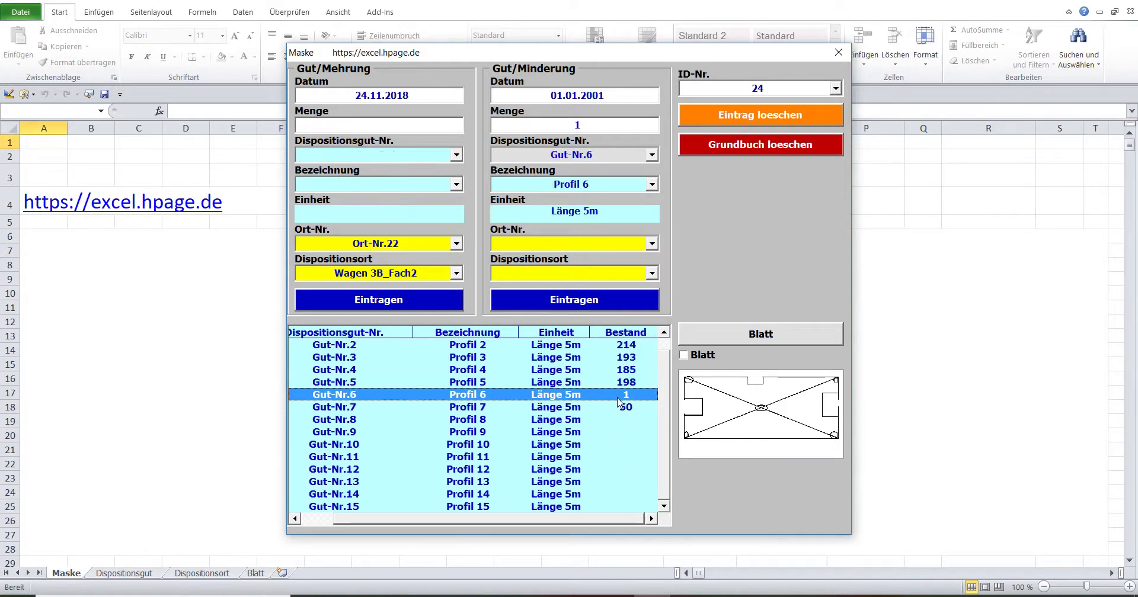
Step: Load Ort-Nr.21 as storage place and book the reduction of 1 as Grundbuch entry 25
left_click(630, 246)
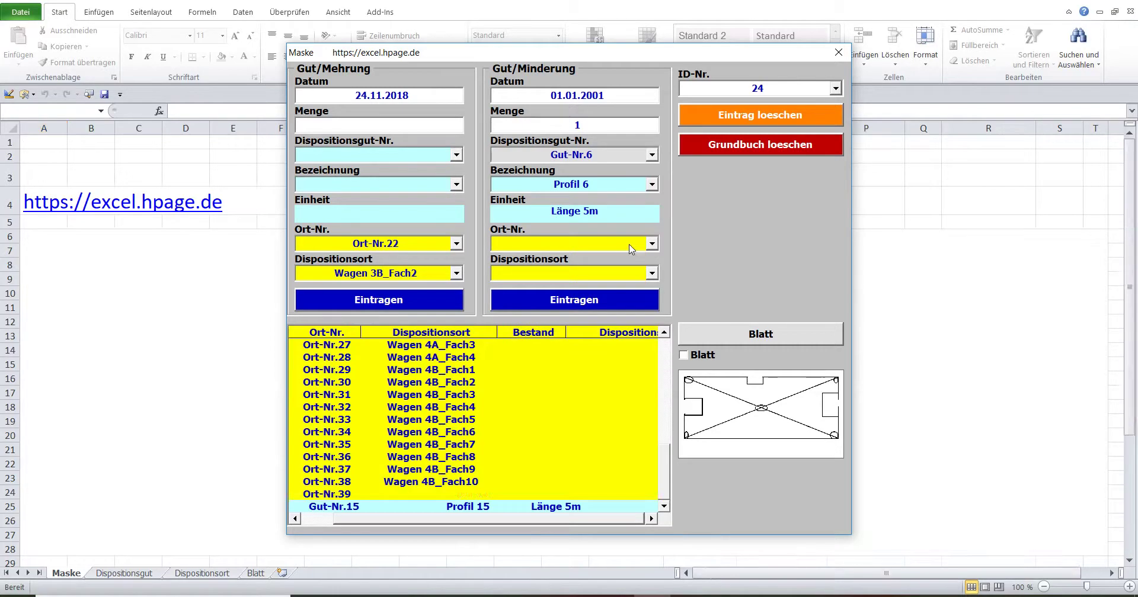
left_click_drag(503, 519, 608, 519)
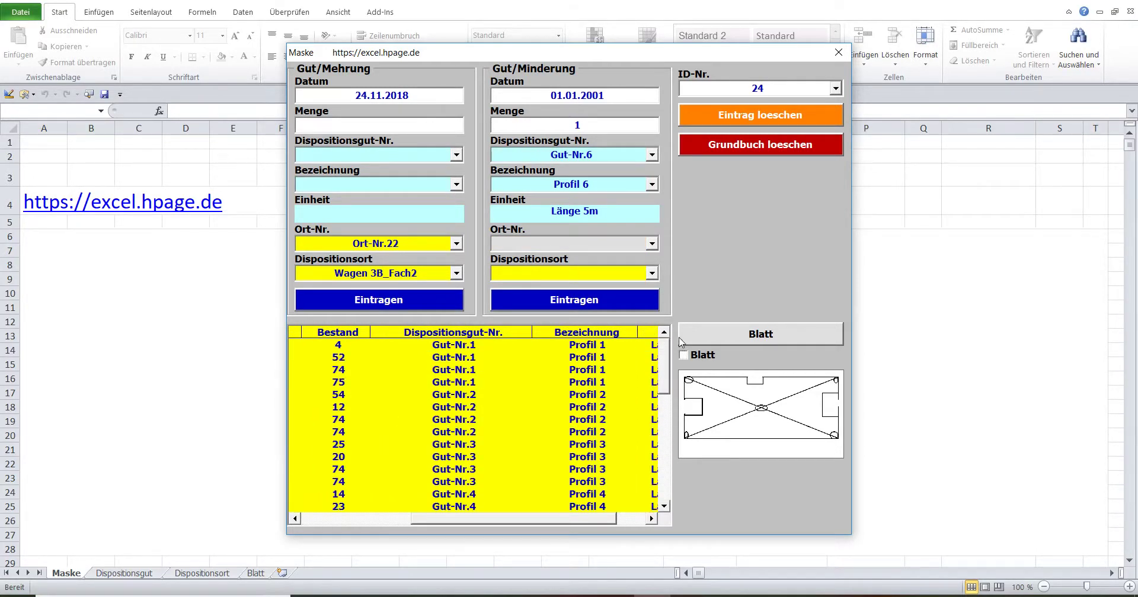
left_click_drag(608, 520, 513, 519)
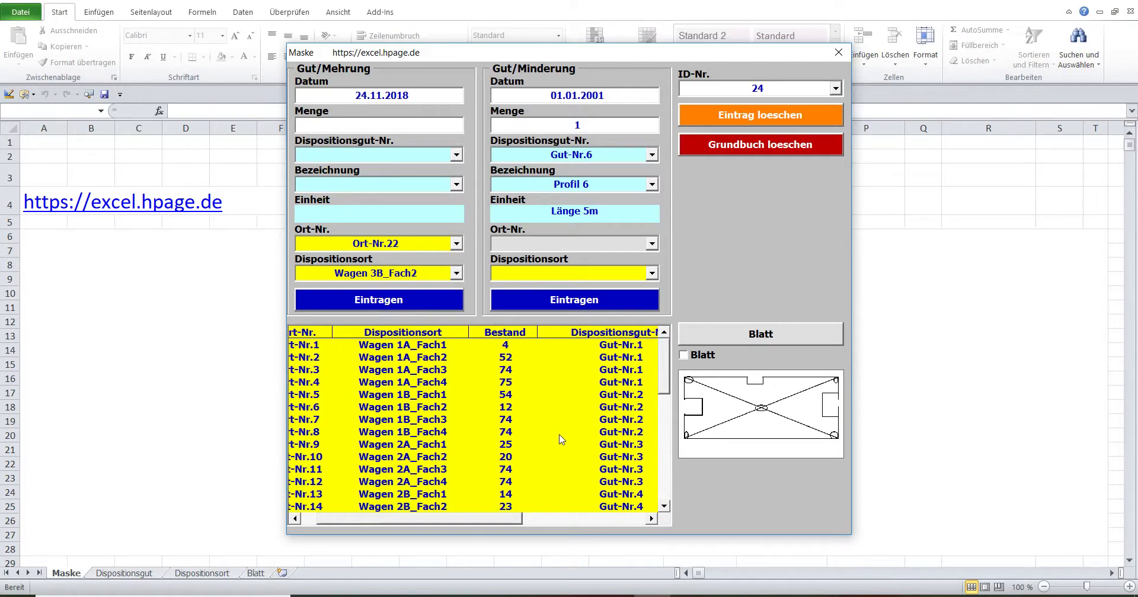
left_click_drag(664, 389, 665, 446)
left_click(506, 421)
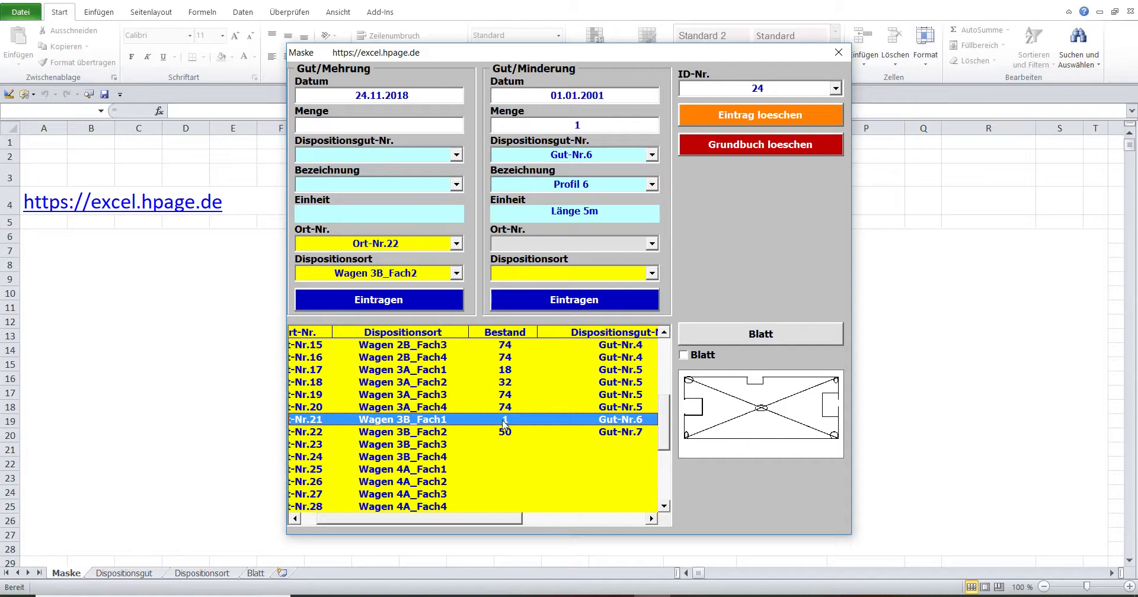
double_click(504, 422)
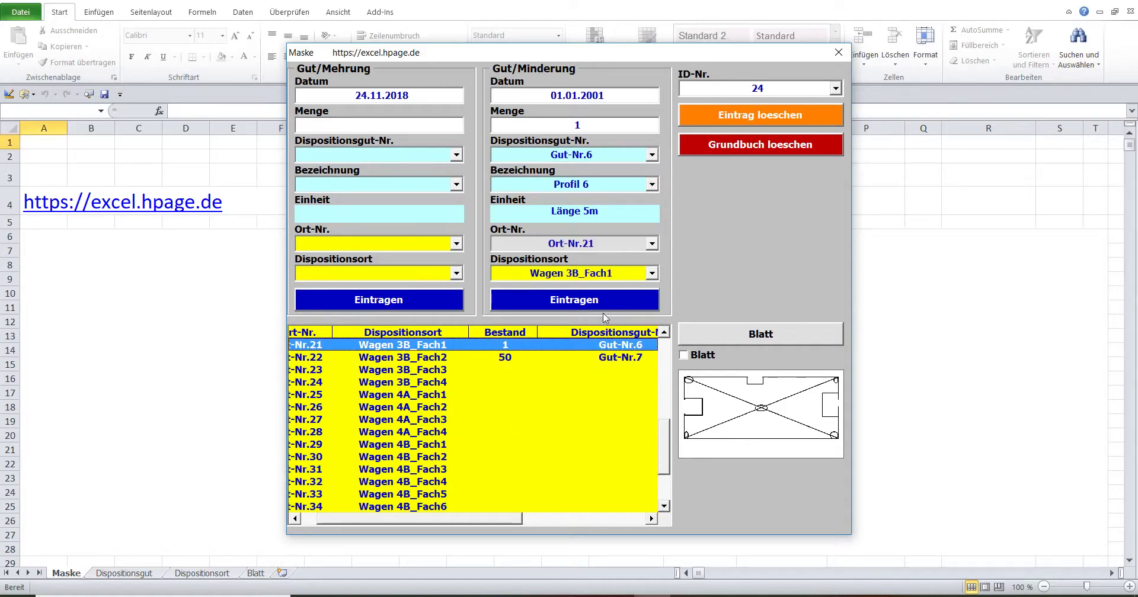
left_click(722, 92)
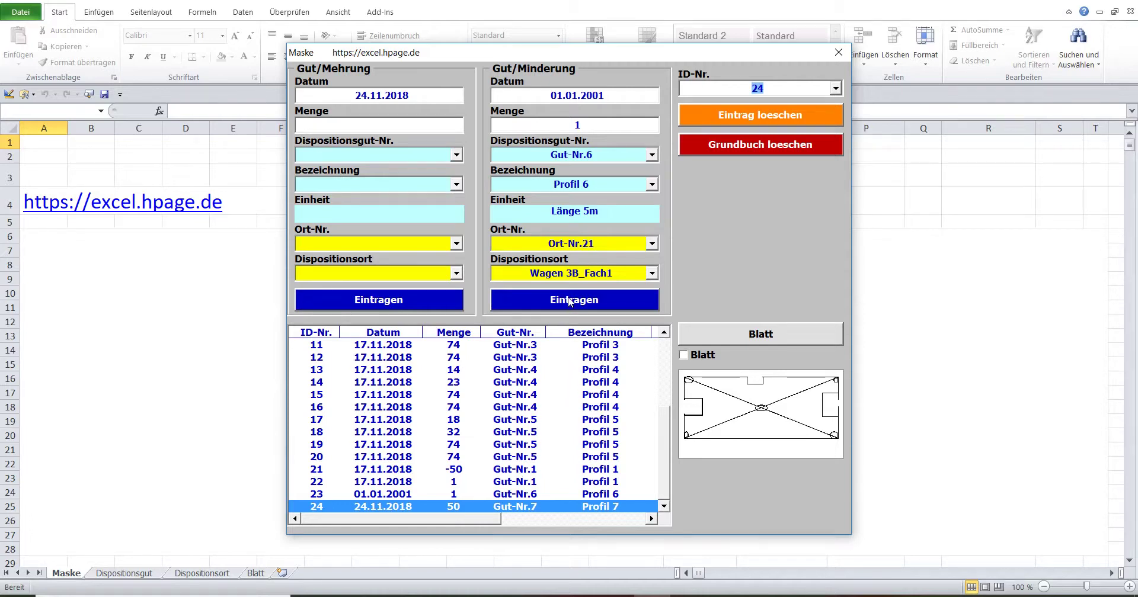
left_click(569, 302)
left_click(569, 300)
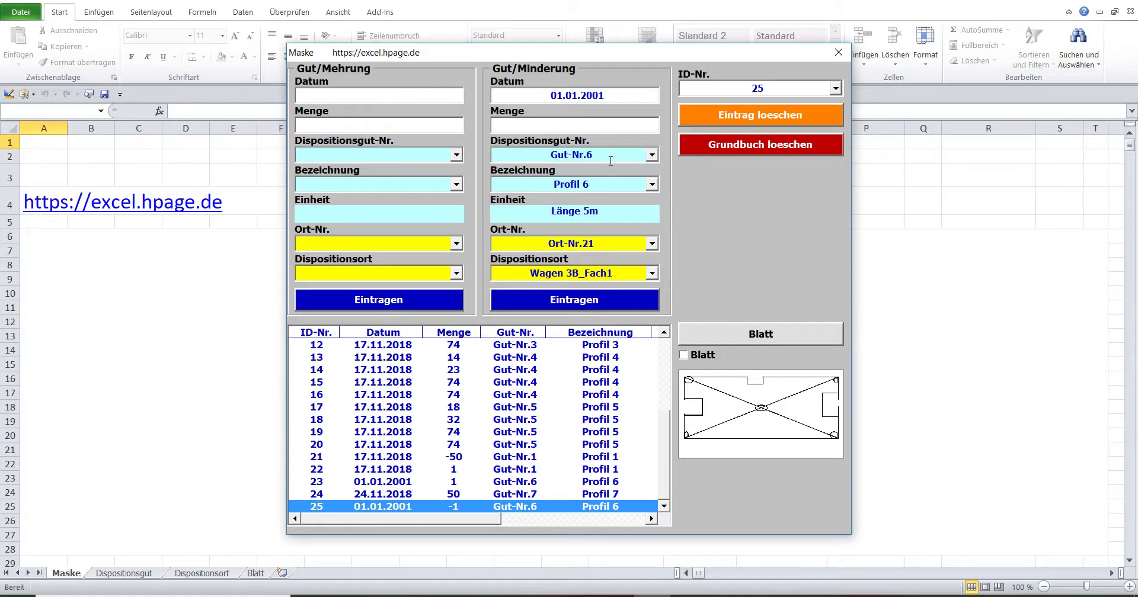
Step: Check the stock and location lists, then fill in reduction date 24.11.2018 and quantity 3
left_click(609, 155)
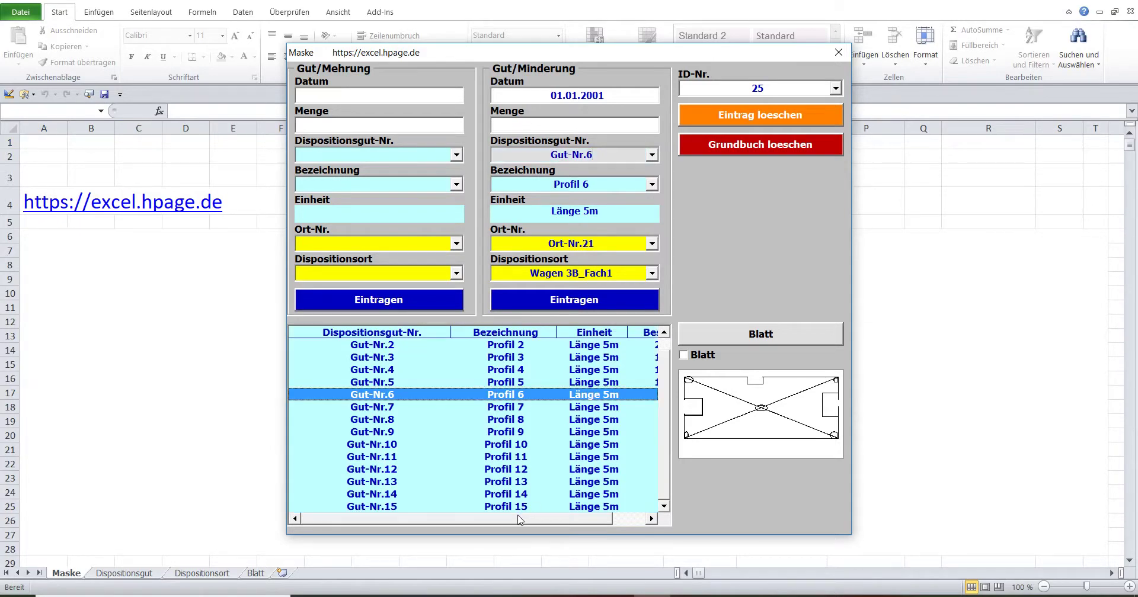
left_click_drag(521, 519, 616, 533)
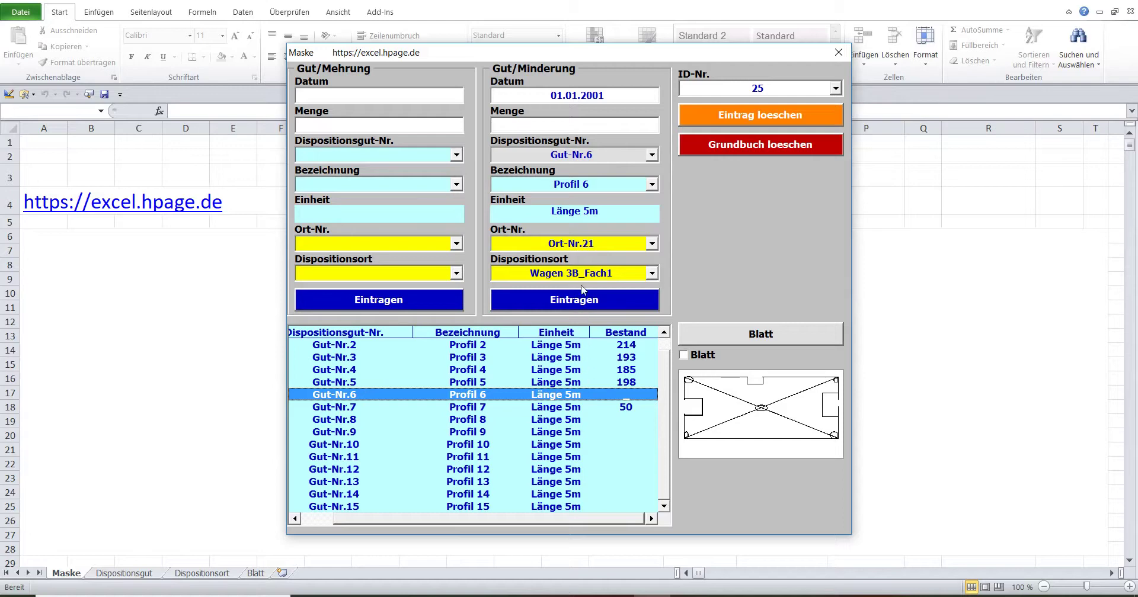
left_click(583, 243)
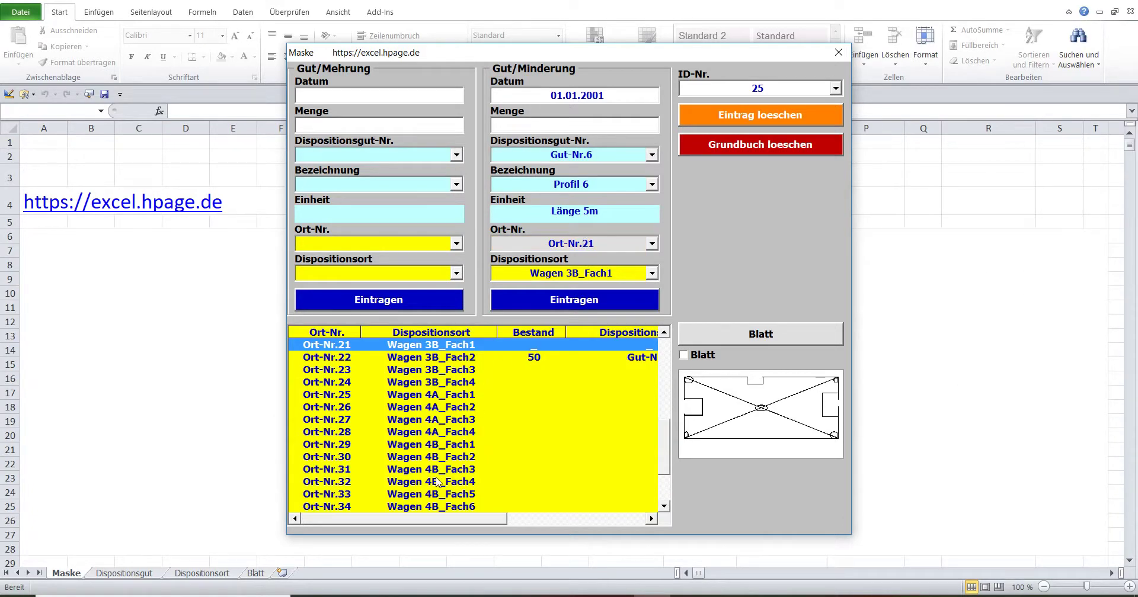
mouse_move(421, 521)
left_mouse_down()
mouse_move(596, 526)
mouse_move(403, 512)
left_mouse_up()
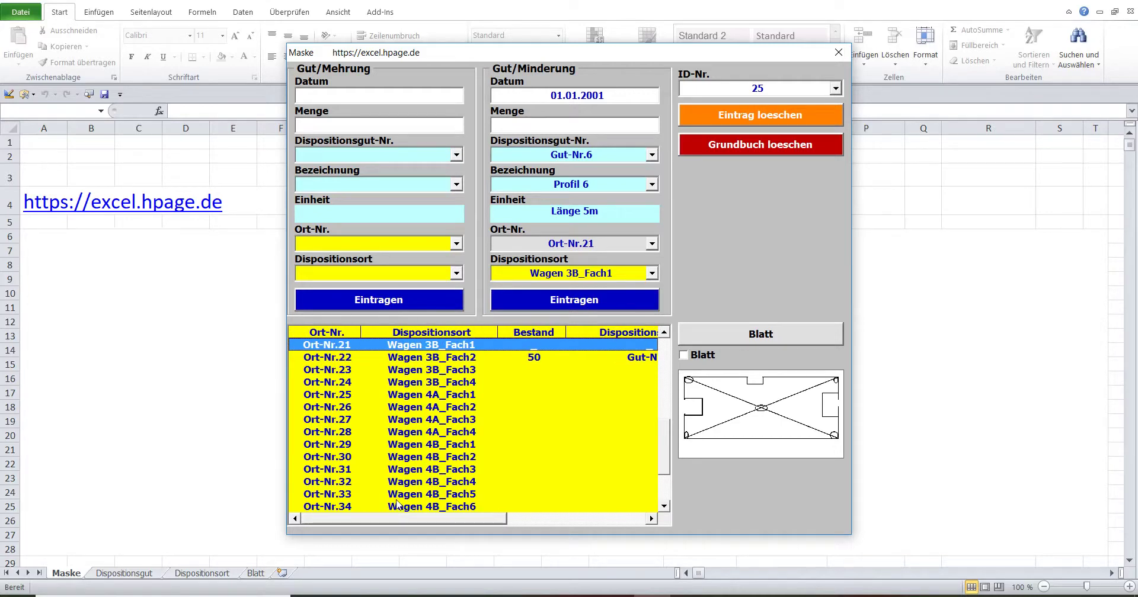
left_click(611, 104)
type("w")
left_click(619, 125)
type("3")
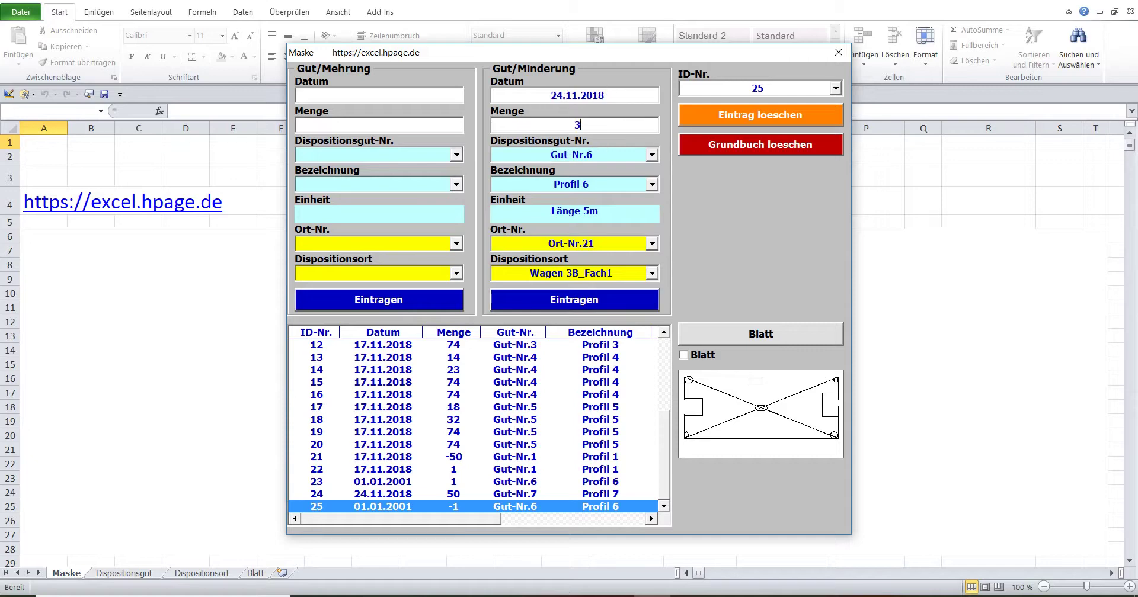
Step: Choose Gut-Nr.7 and Ort-Nr.22, Wagen 3B_Fach2, and book the reduction into the Grundbuch
left_click(629, 158)
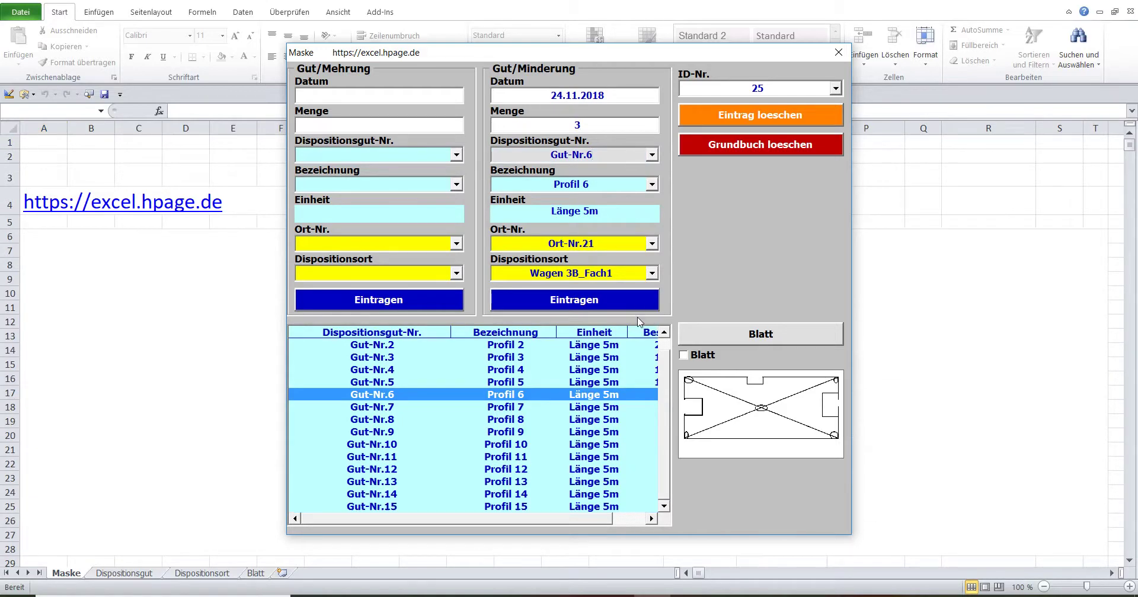
left_click(652, 155)
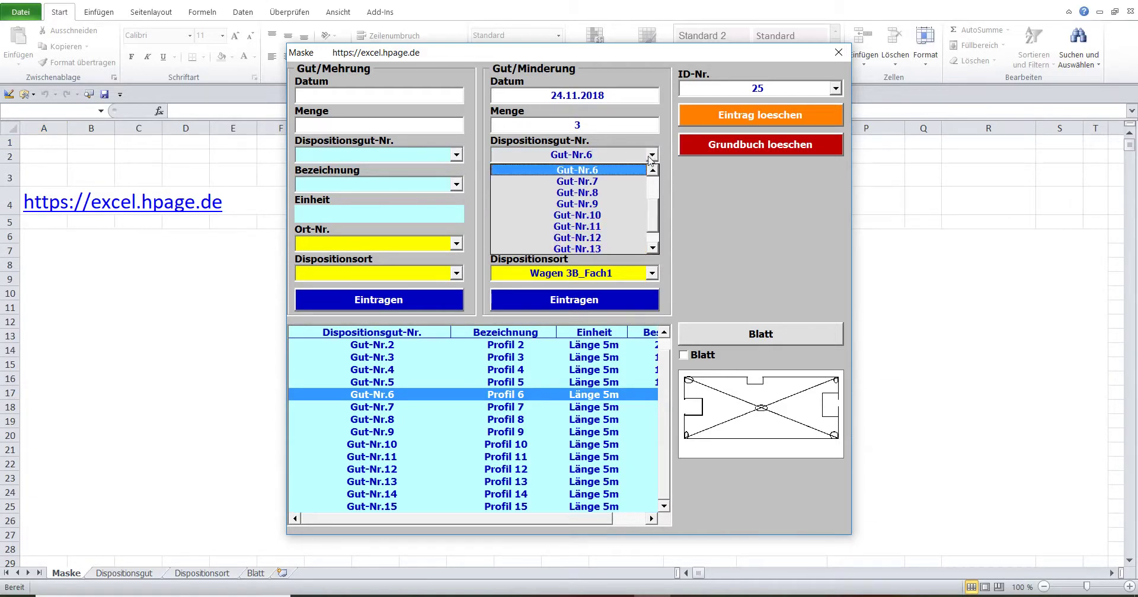
left_click(625, 181)
left_click_drag(514, 521, 568, 524)
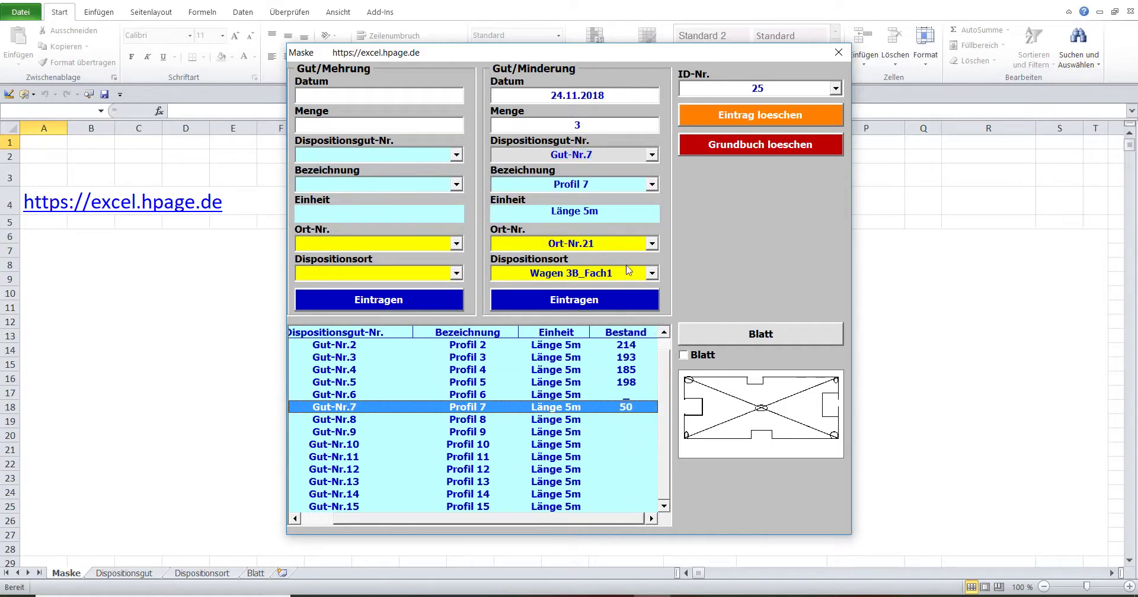
left_click(641, 243)
left_click(652, 244)
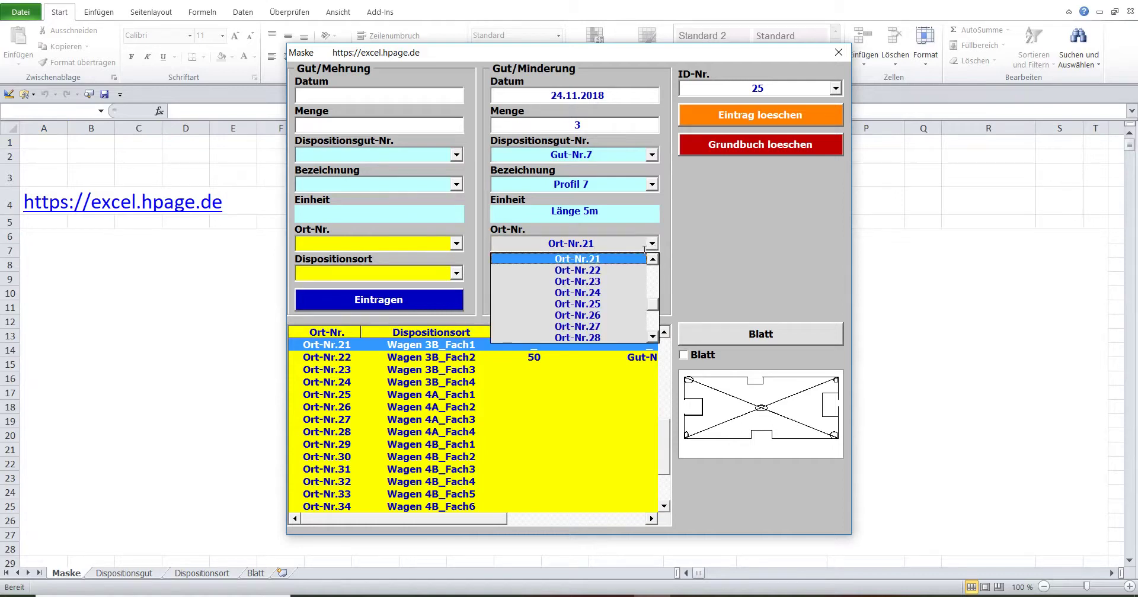
left_click(622, 271)
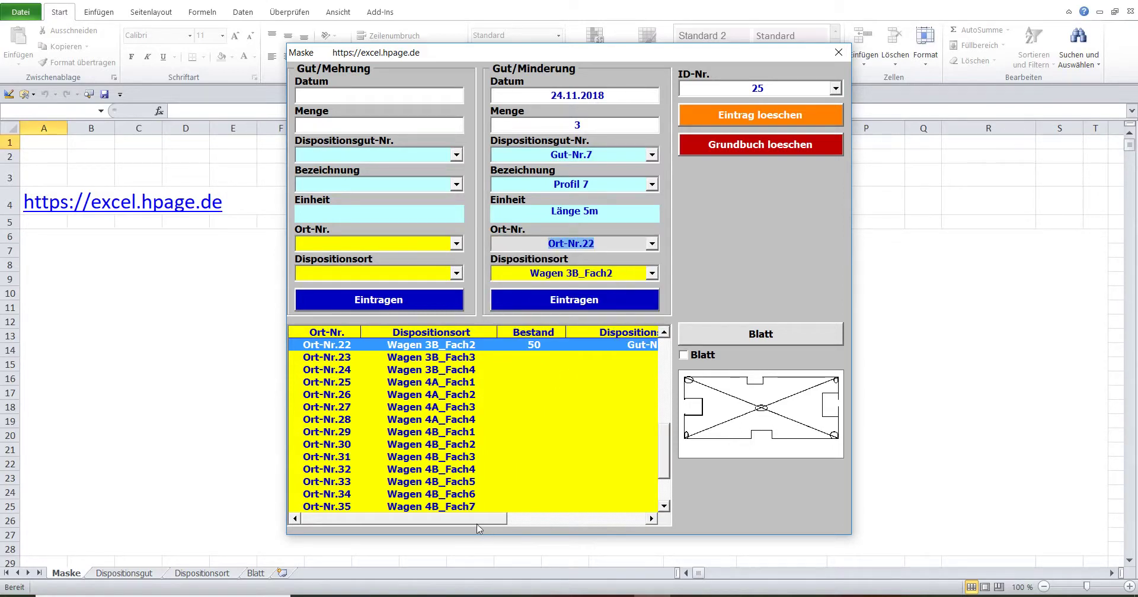
left_click_drag(491, 521, 646, 518)
left_click(652, 272)
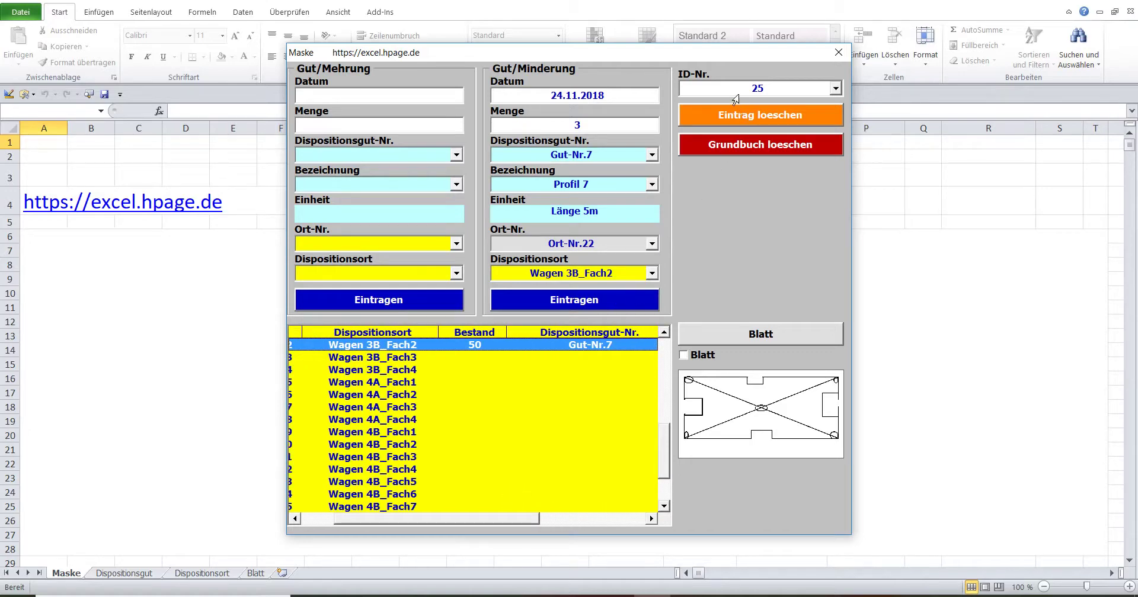
left_click(728, 90)
left_click(551, 301)
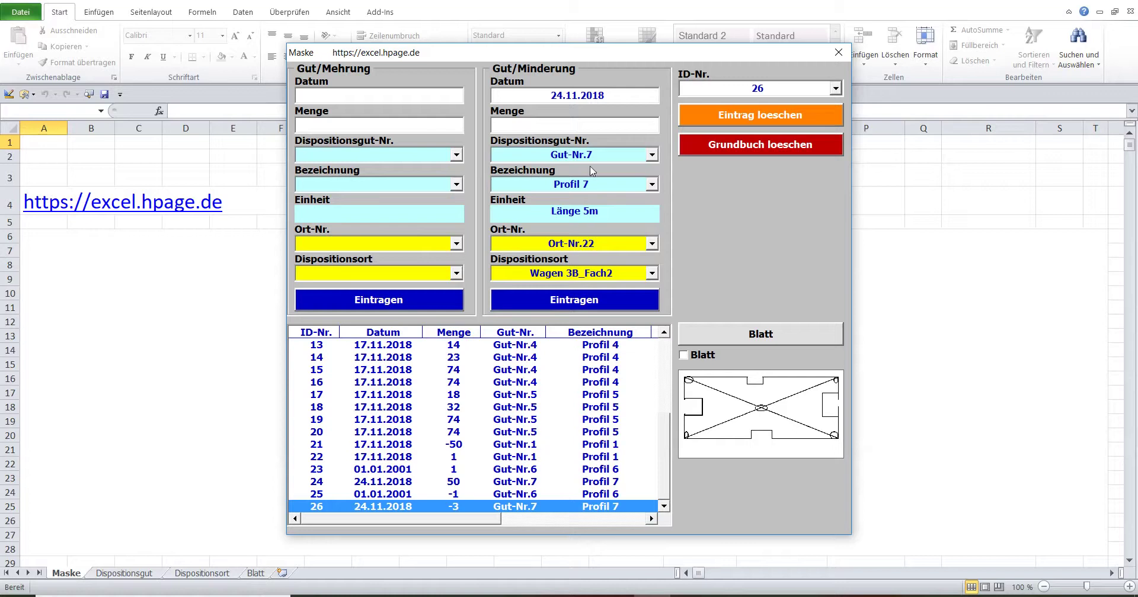
Step: Check the Bestand column for Gut-Nr.7 and Ort-Nr.22, now showing 47 remaining
mouse_move(434, 520)
left_mouse_down()
mouse_move(593, 536)
mouse_move(438, 528)
left_mouse_up()
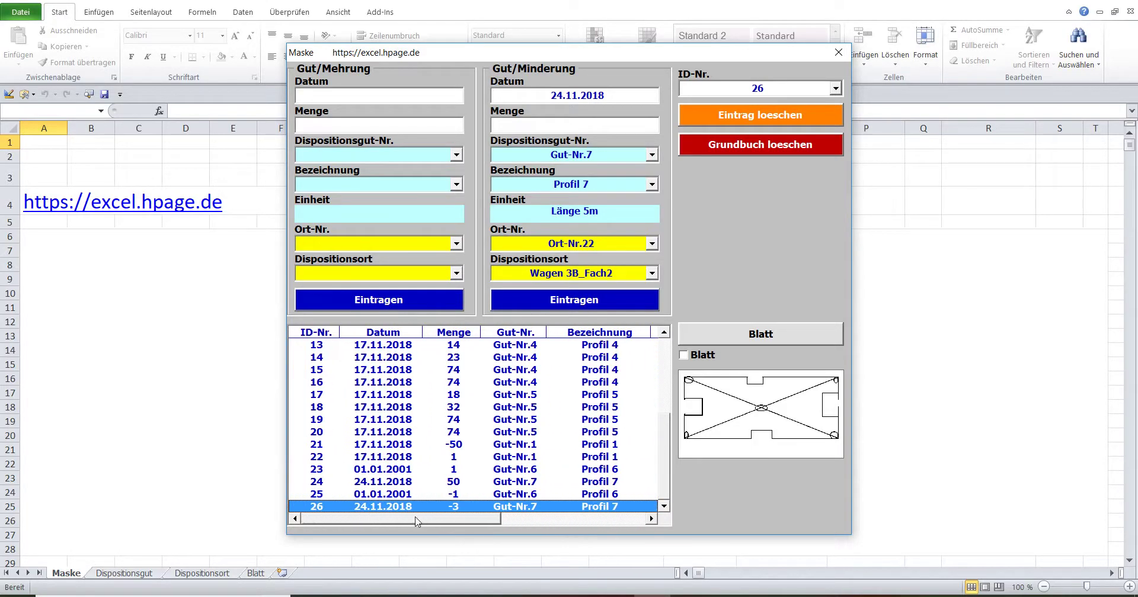
left_click(529, 154)
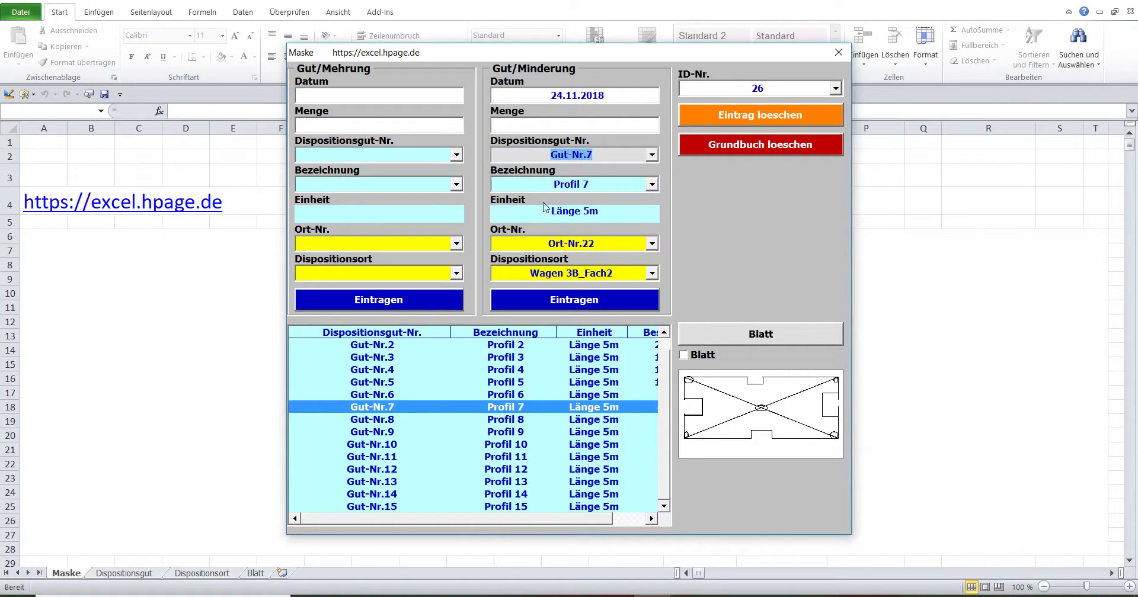
left_click_drag(535, 519, 568, 530)
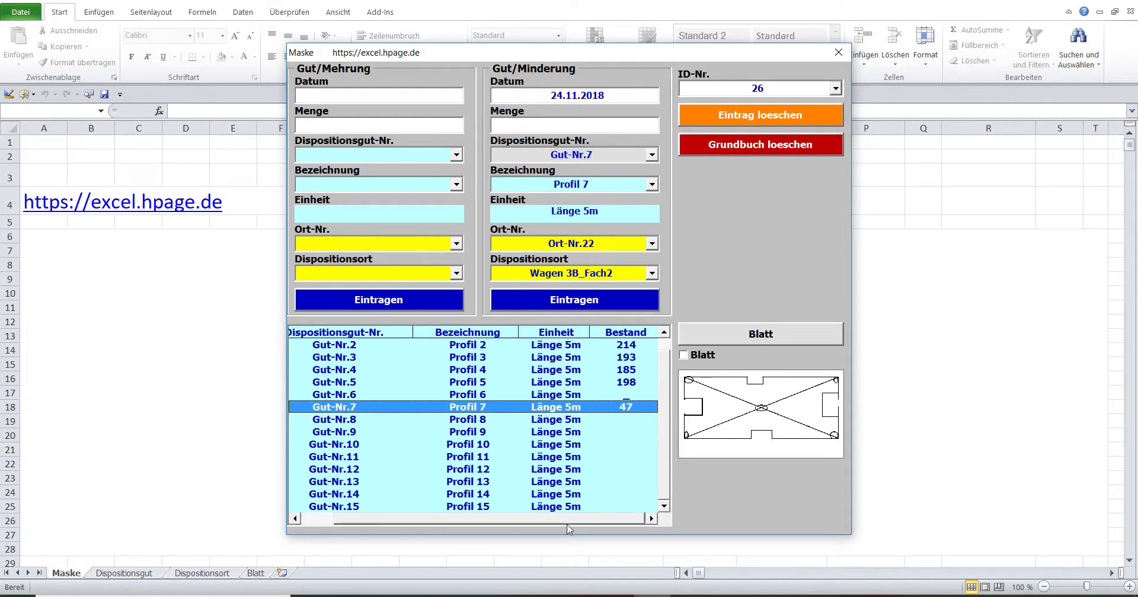
left_click(585, 243)
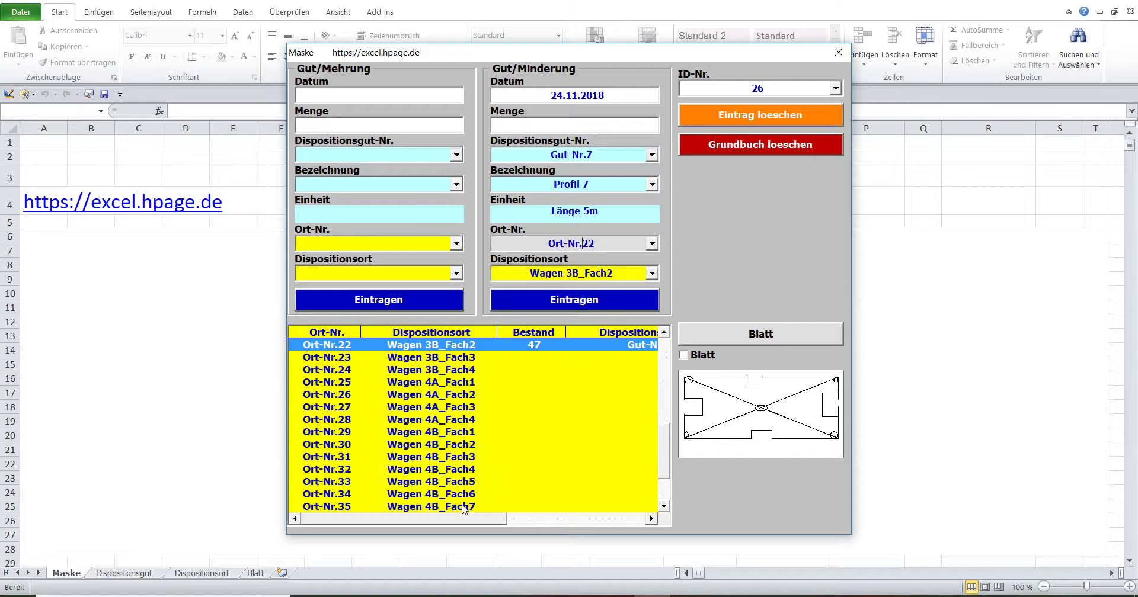
left_click_drag(458, 518, 596, 519)
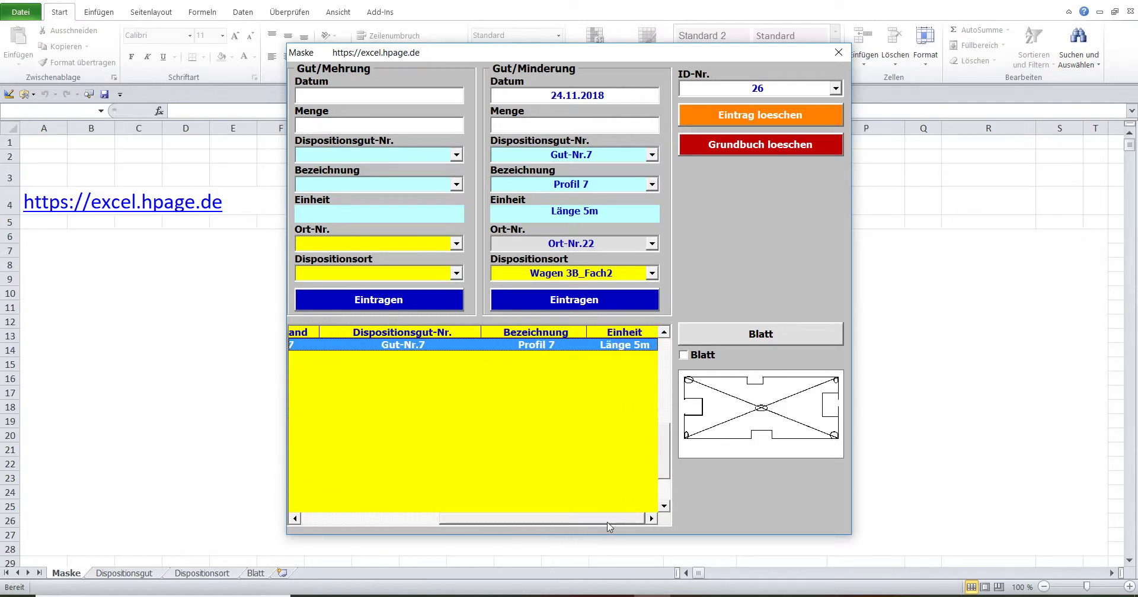
left_click_drag(663, 466, 671, 443)
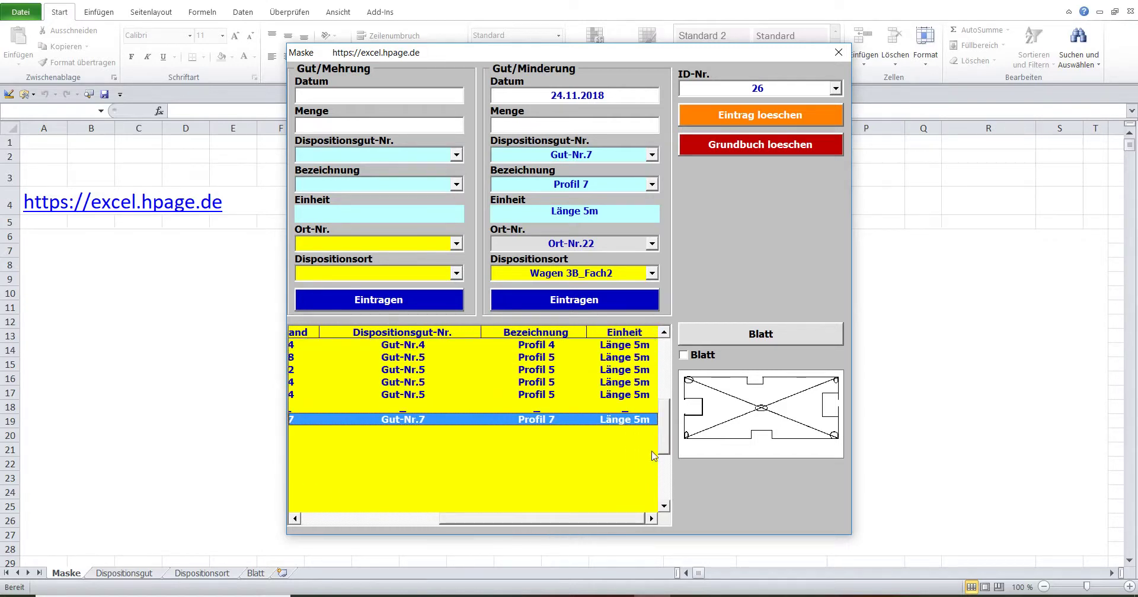
left_click_drag(616, 515, 477, 517)
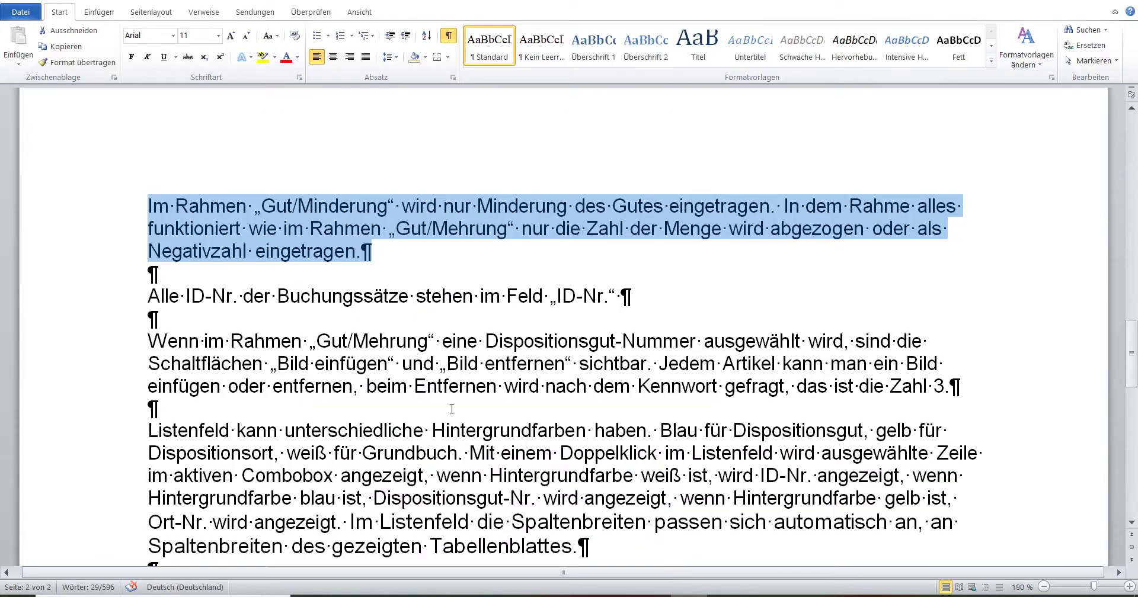
Step: Mark the Word sentence 'Alle ID-Nr. der Buchungssätze stehen im Feld ID-Nr.'
left_click_drag(169, 300, 656, 298)
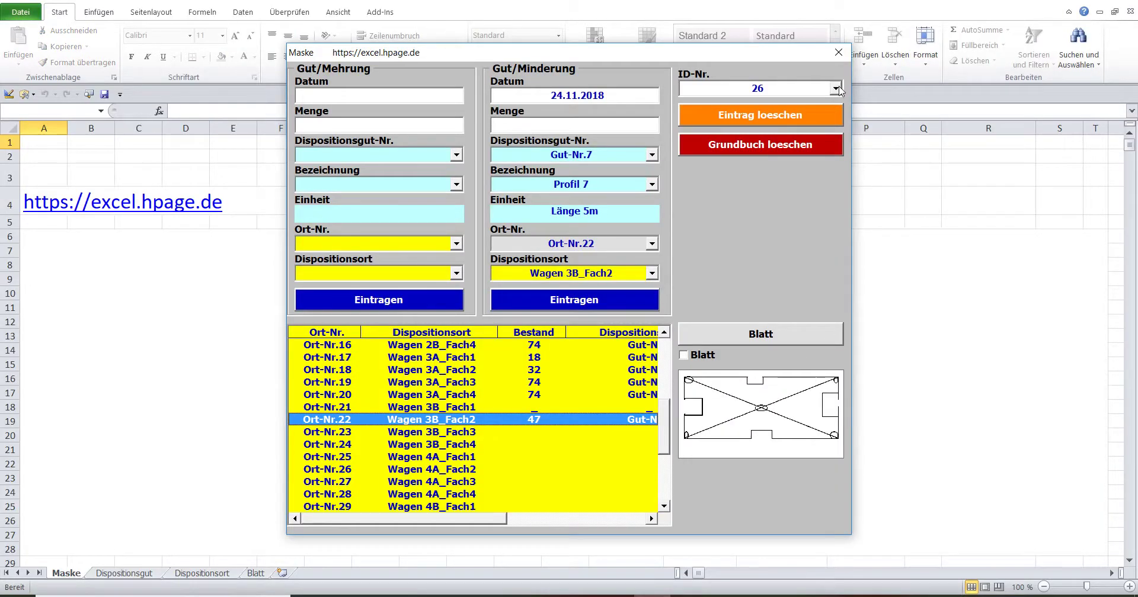
Step: Load Grundbuch bookings 1, 18 and 26 into the form in turn from the ID-Nr. list
left_click(836, 88)
left_click_drag(837, 151, 842, 104)
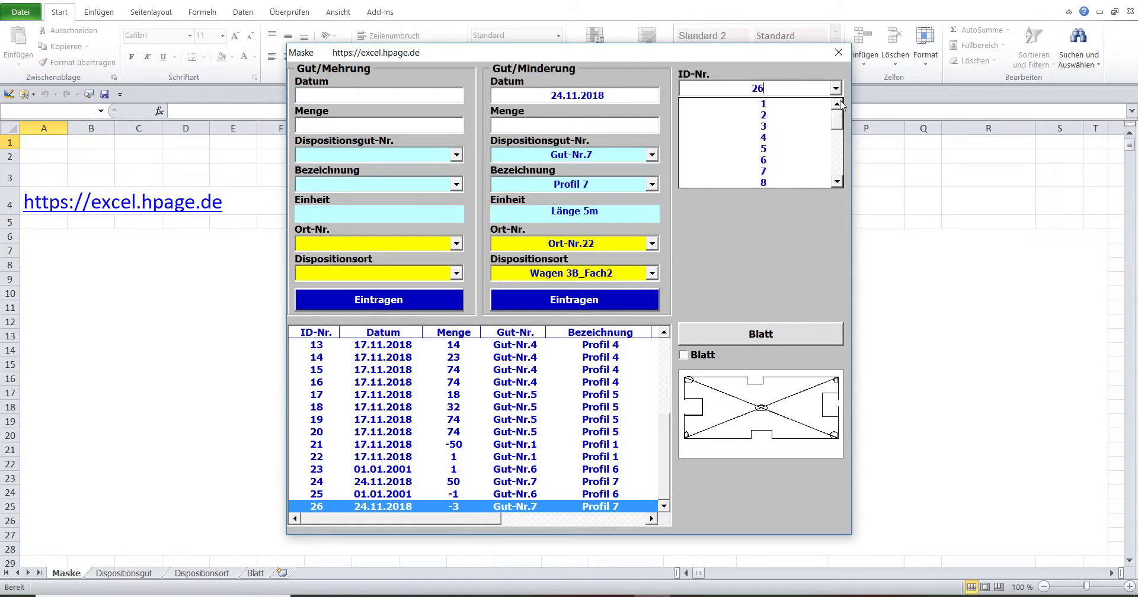
left_click(813, 105)
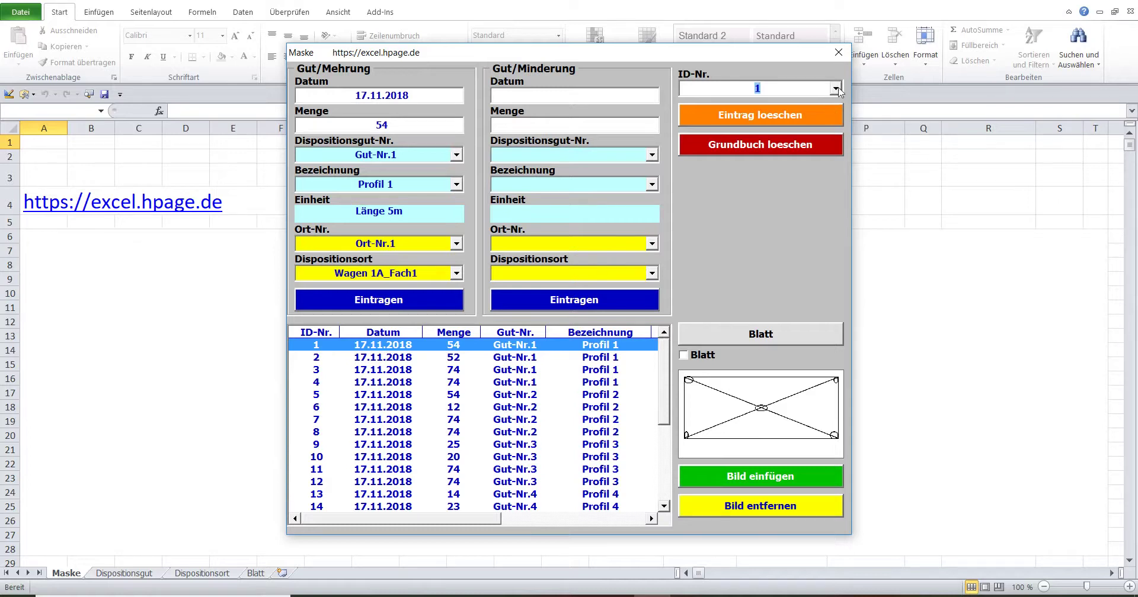
left_click(836, 89)
scroll(811, 155, "down", 5)
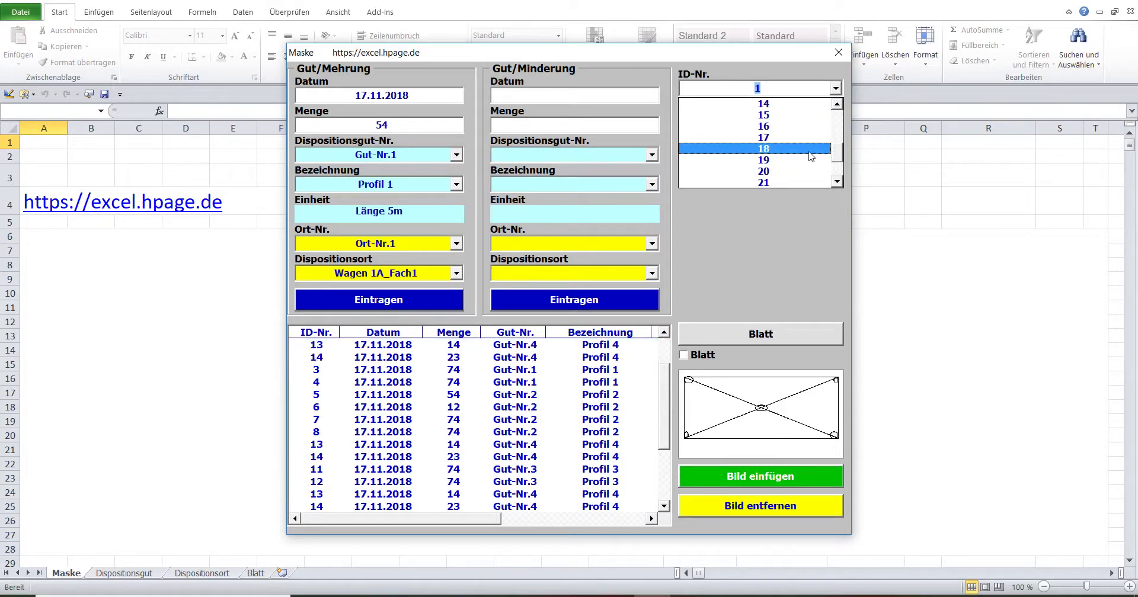
left_click(811, 148)
left_click(837, 89)
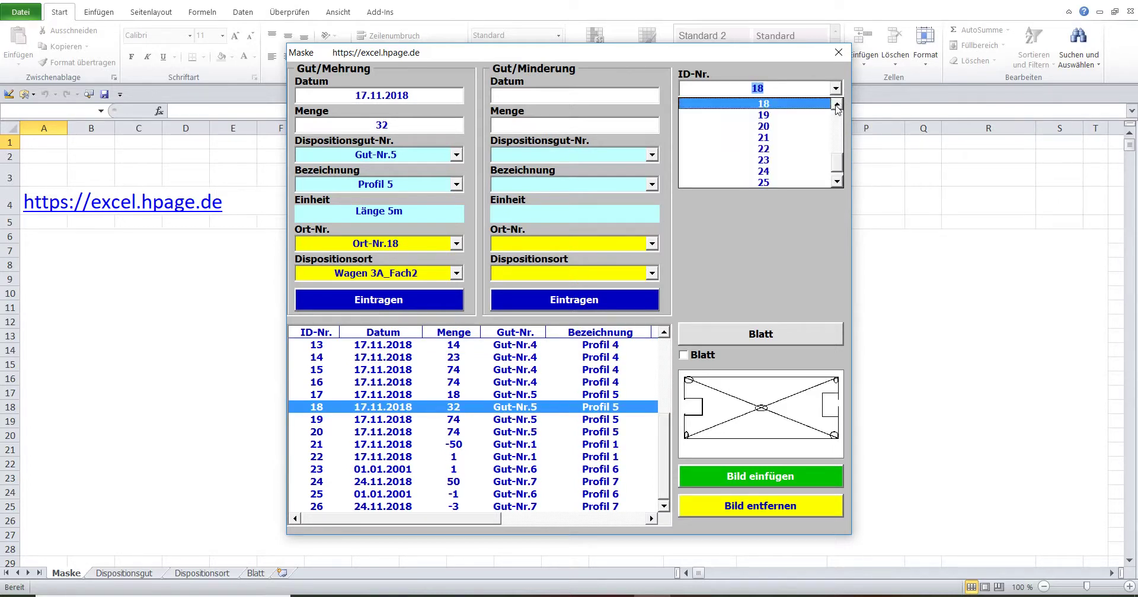
scroll(829, 148, "down", 1)
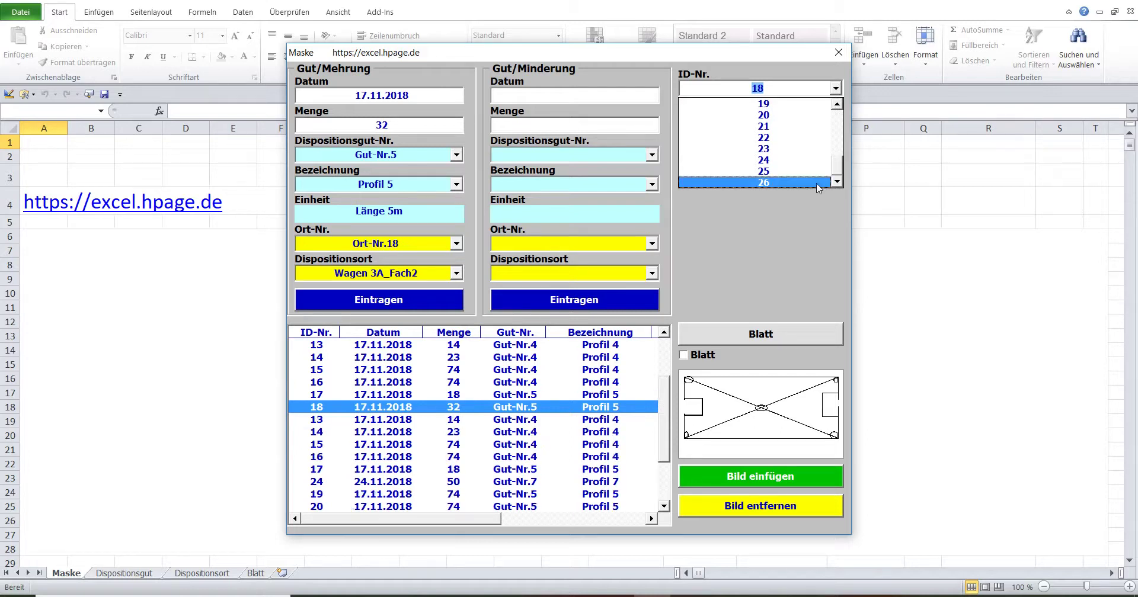
left_click(818, 182)
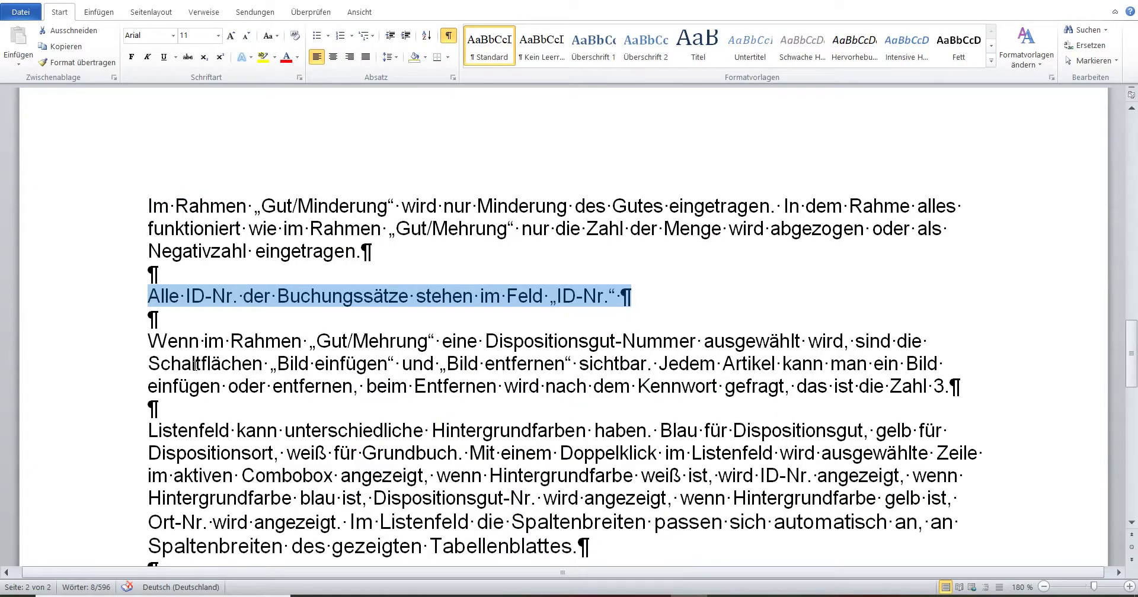
Step: Select the Word paragraph beginning 'Wenn im Rahmen Gut/Mehrung' about item pictures and the removal password
left_click_drag(170, 340, 1014, 390)
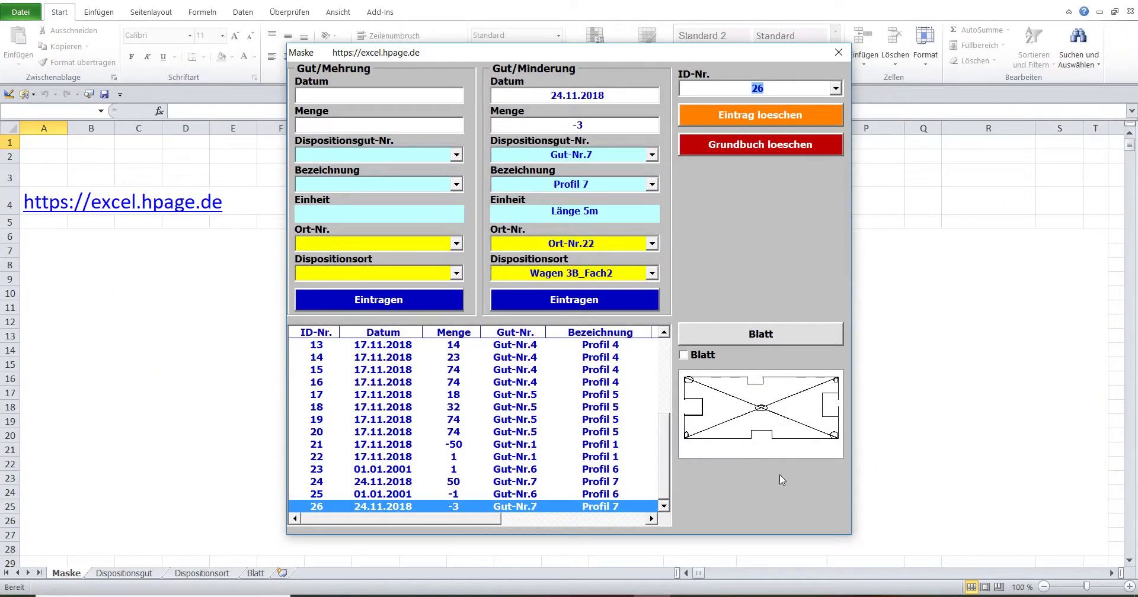
Step: Browse Gut-Nr.1 and Gut-Nr.10 in the Dispositionsgut-Nr. list to view their pictures
left_click(455, 154)
left_click(439, 171)
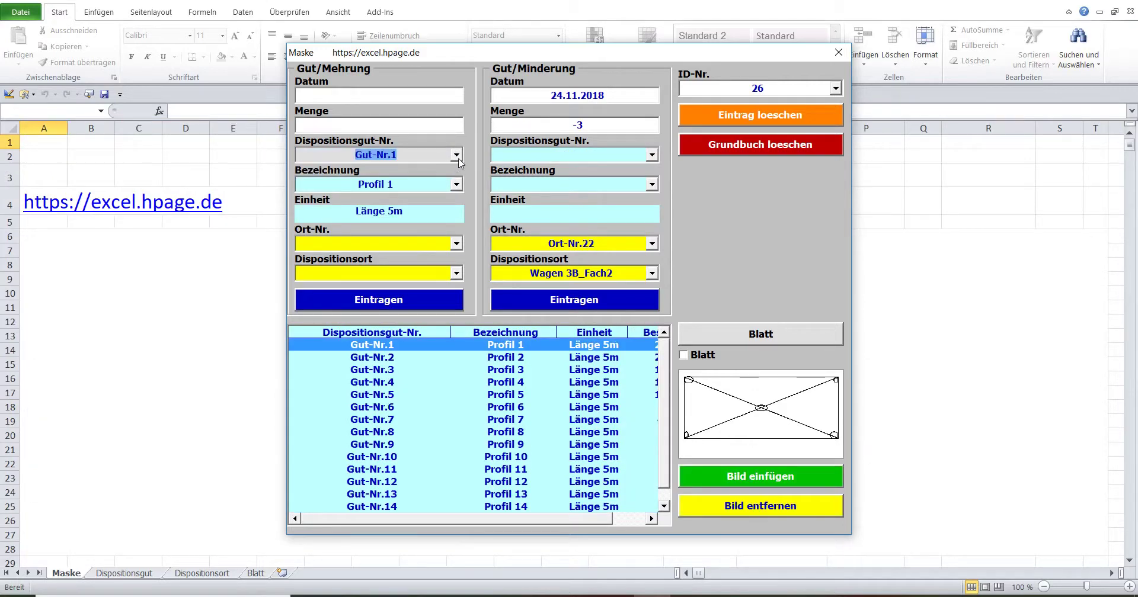
left_click(456, 155)
left_click(459, 214)
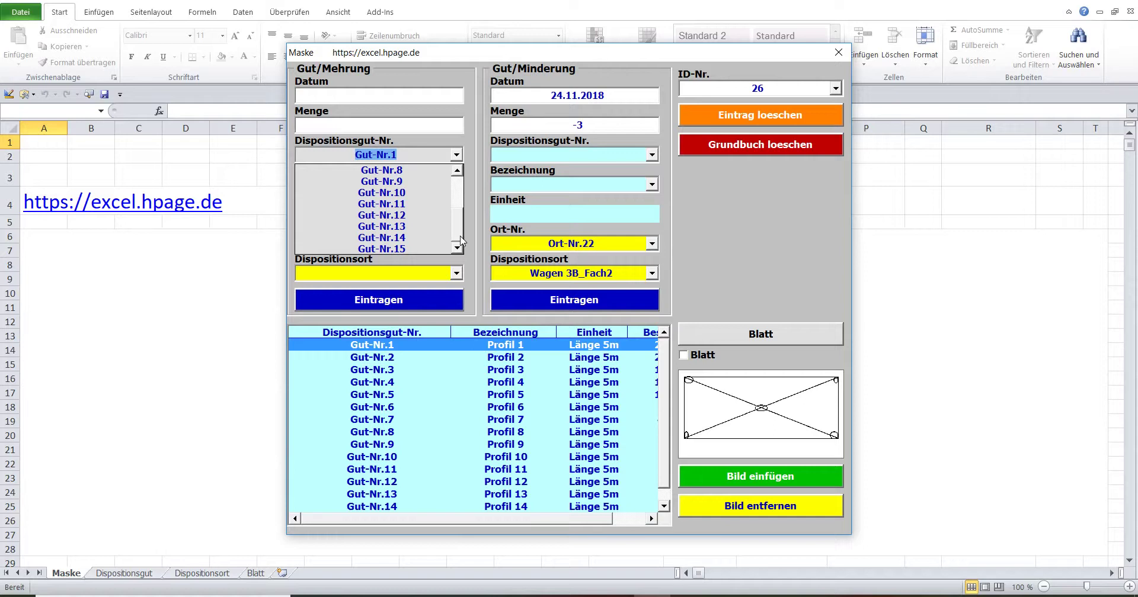
left_click(417, 193)
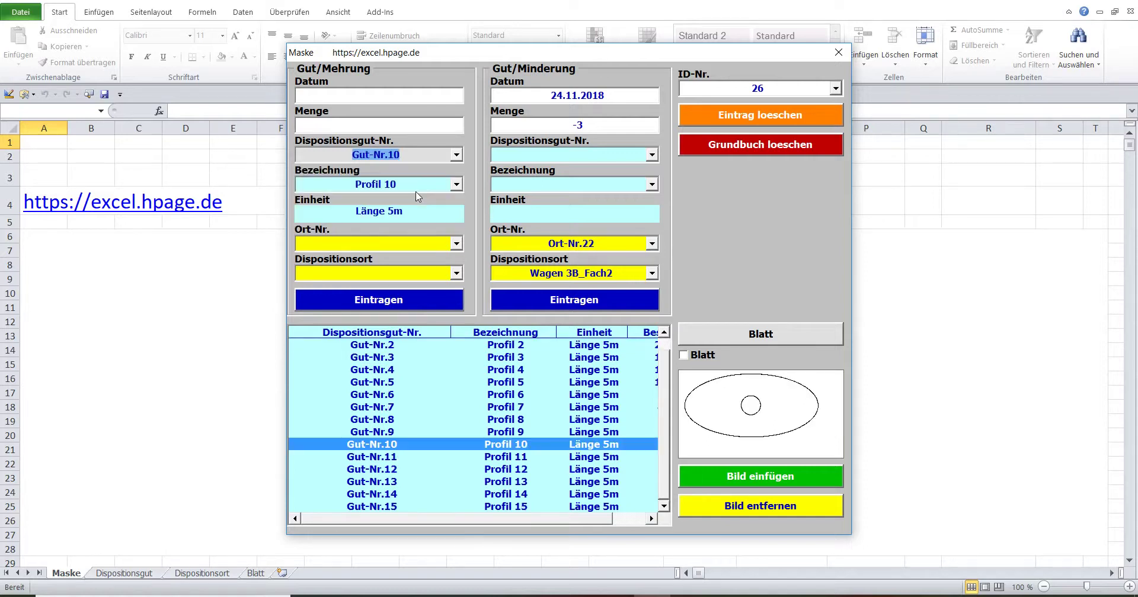
Step: Attach the 11_Profil picture to Gut-Nr.11 and the 12_Profil picture to Gut-Nr.12
left_click(455, 155)
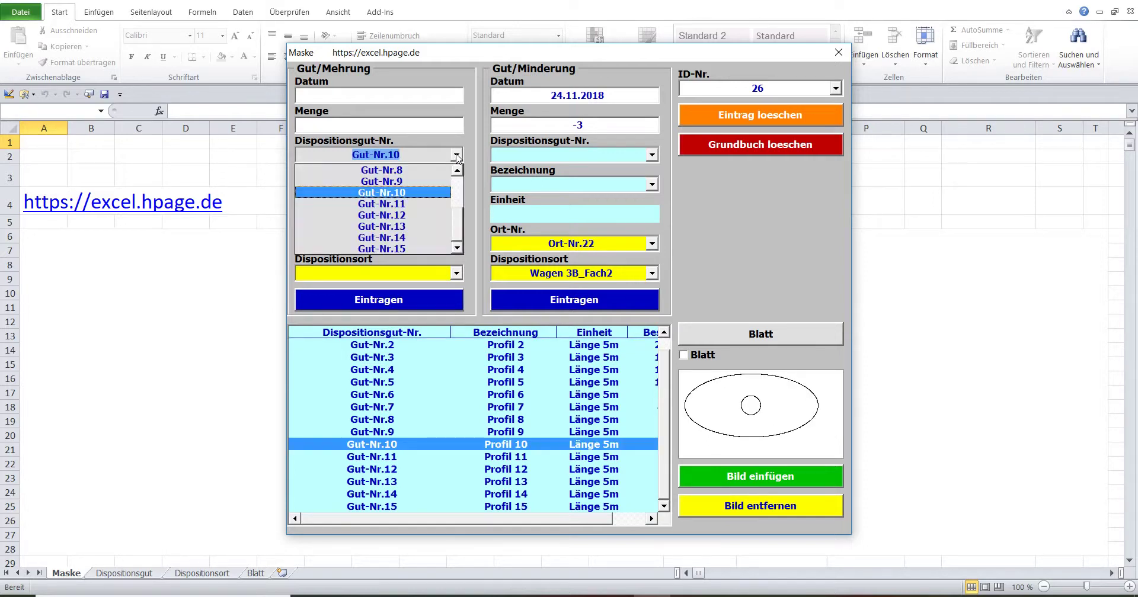
left_click(411, 203)
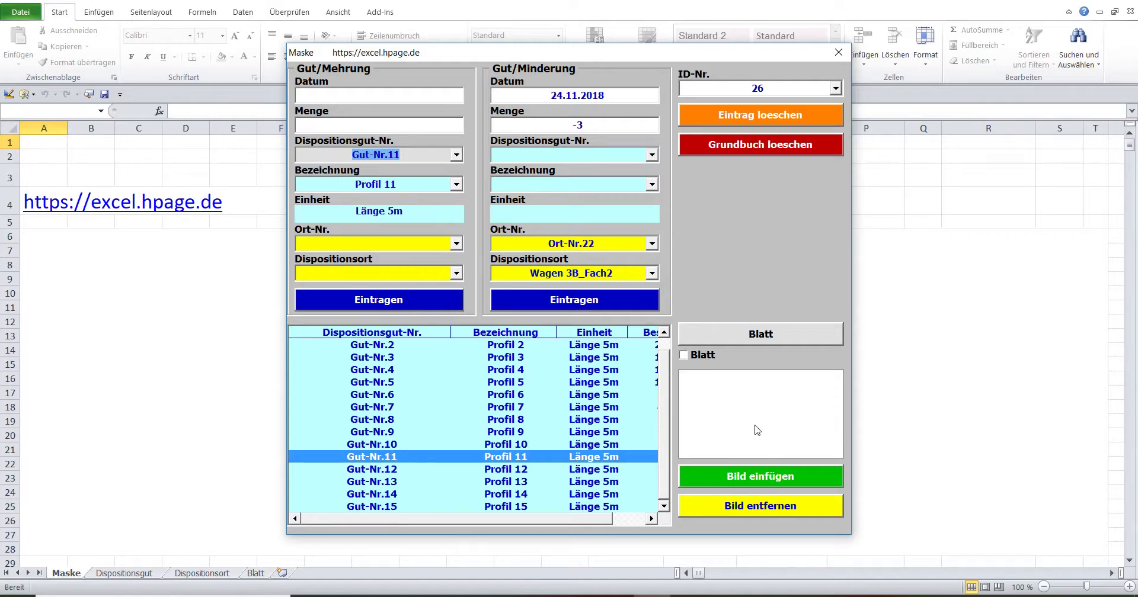
left_click(768, 479)
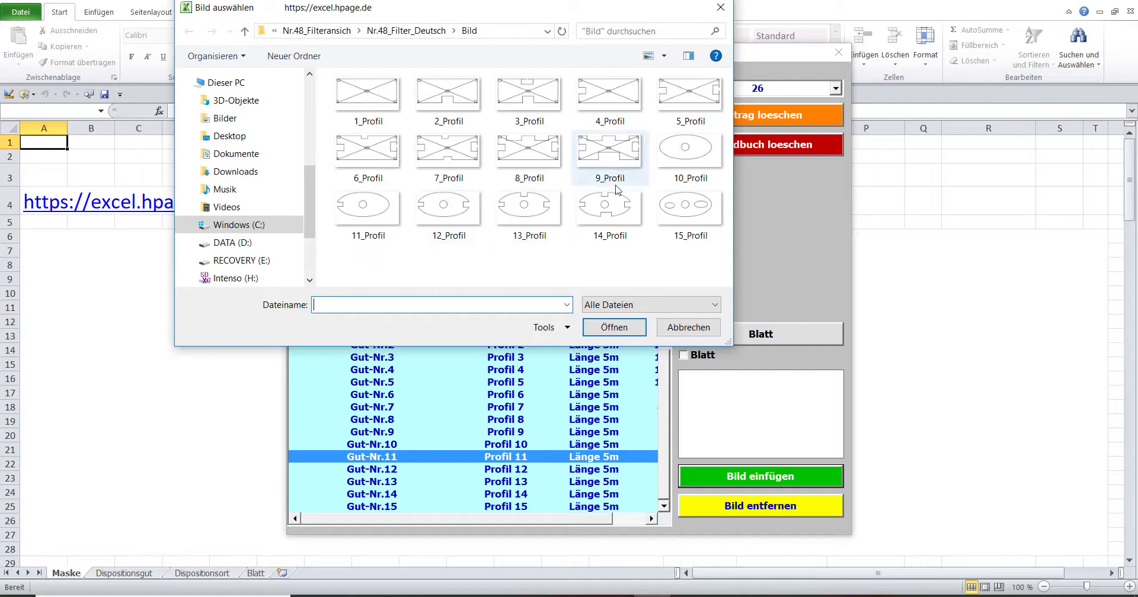
double_click(369, 197)
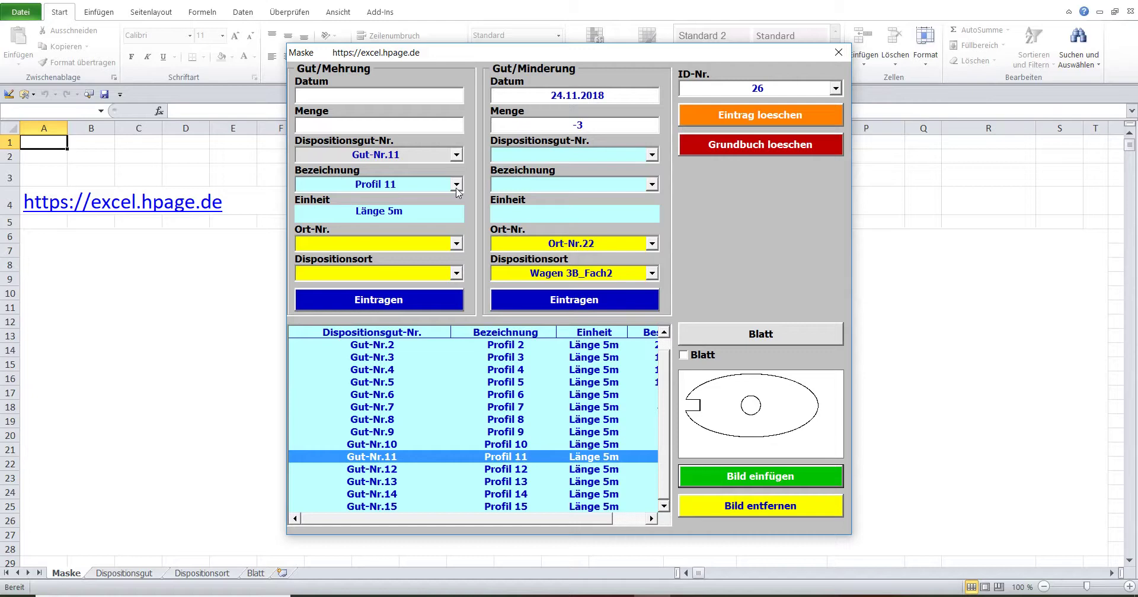
left_click(456, 155)
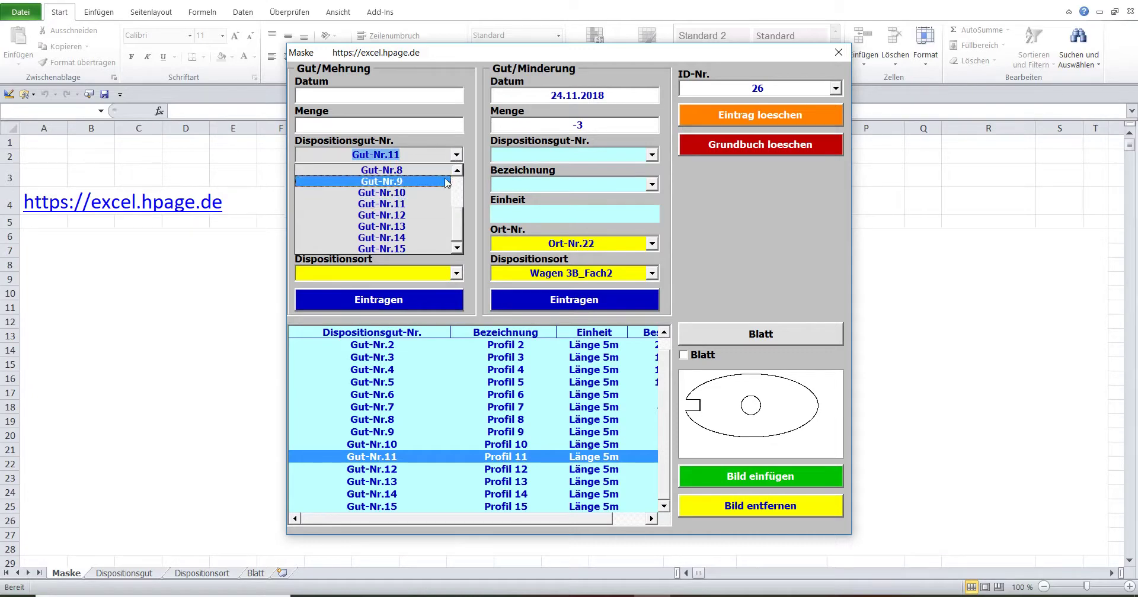
left_click(436, 220)
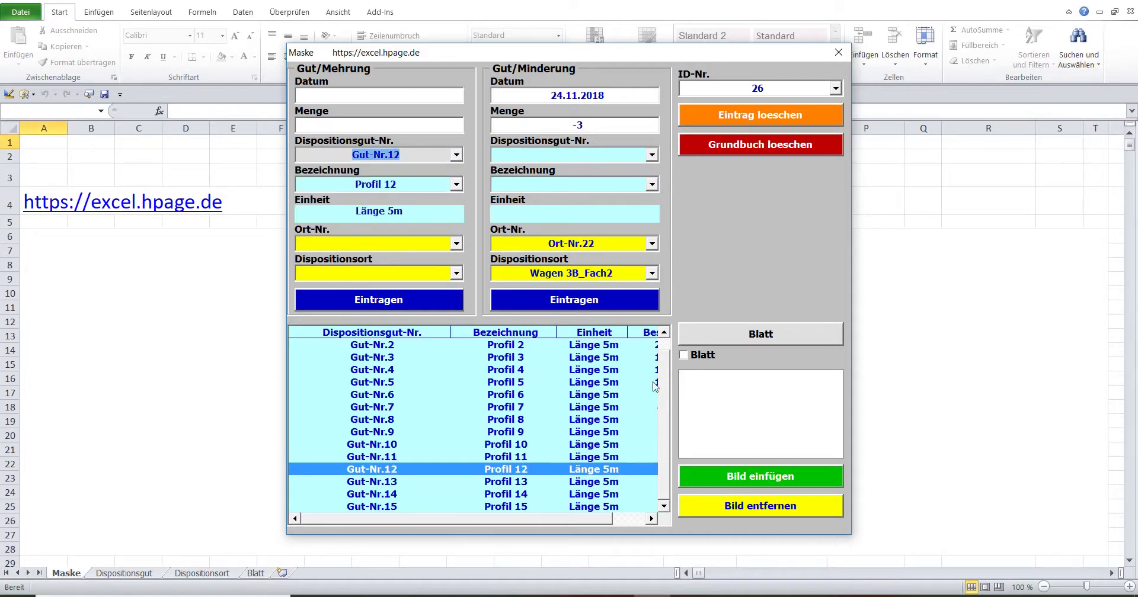
left_click(729, 477)
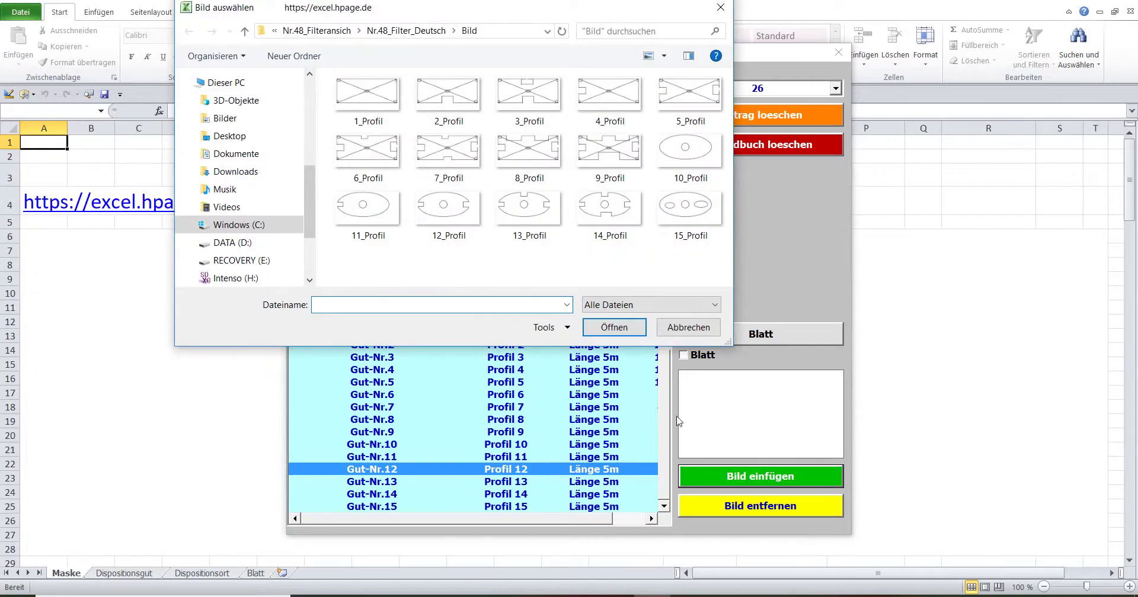
double_click(458, 216)
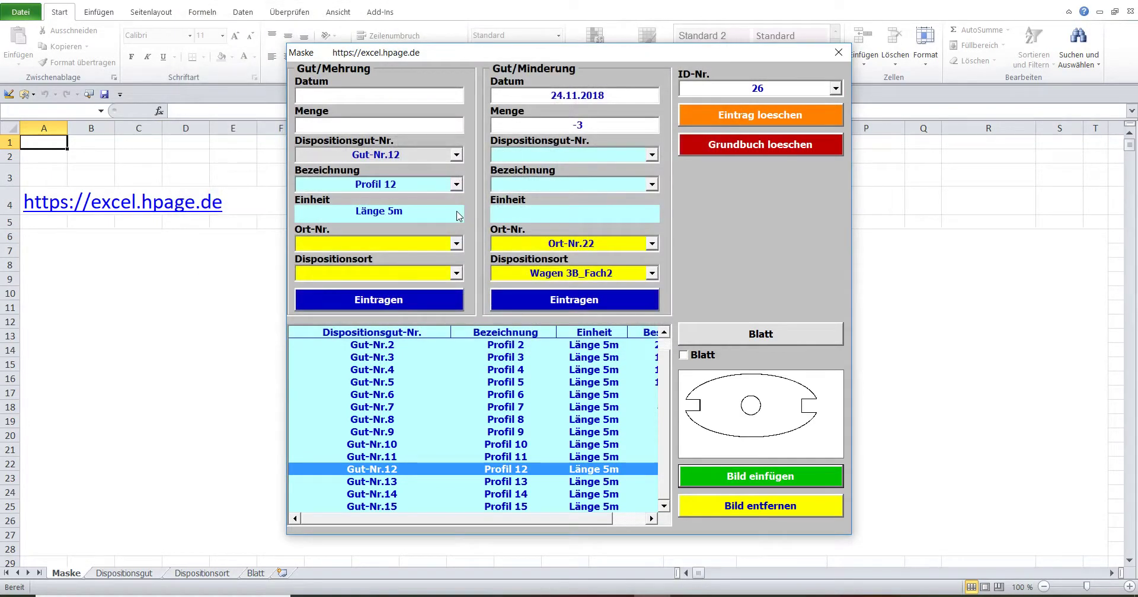
Step: Attach the 13_Profil picture to Gut-Nr.13 and the 14_Profil picture to Gut-Nr.14
left_click(457, 155)
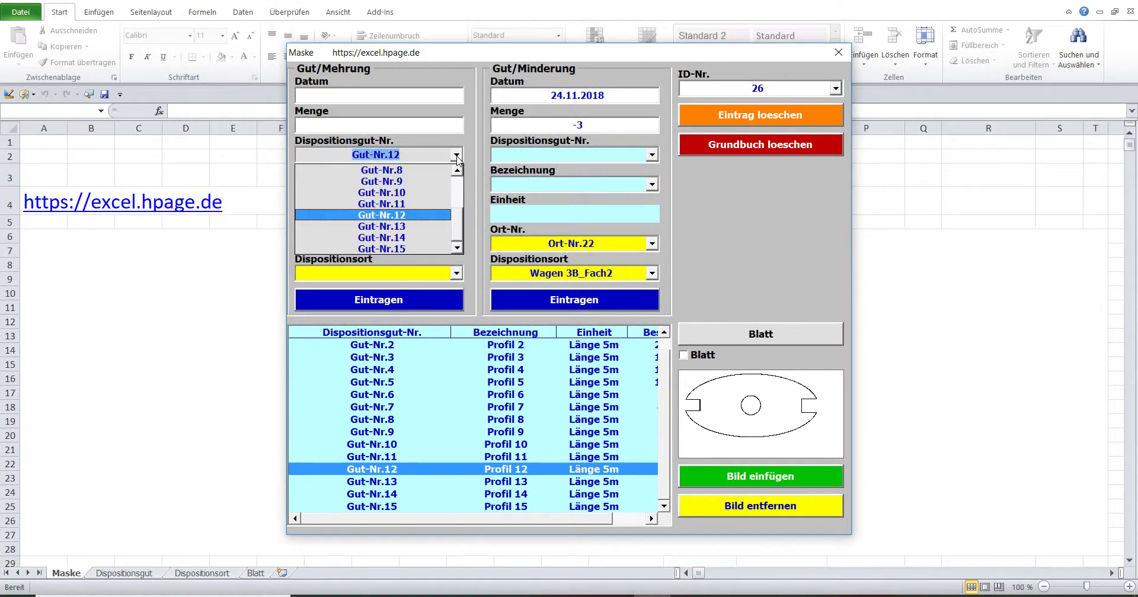
left_click(431, 227)
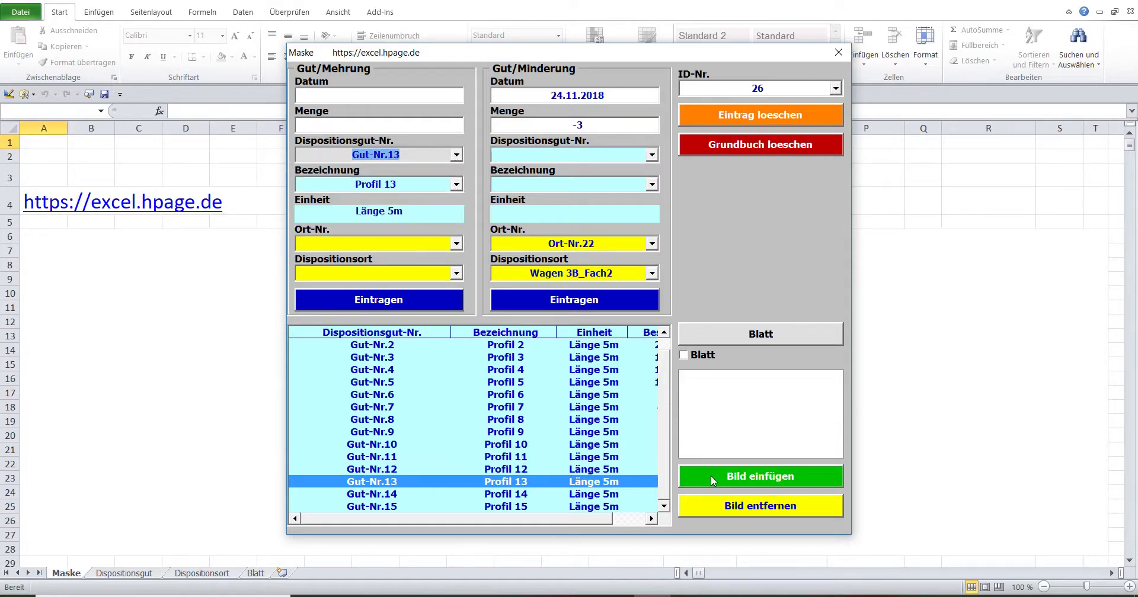
left_click(710, 476)
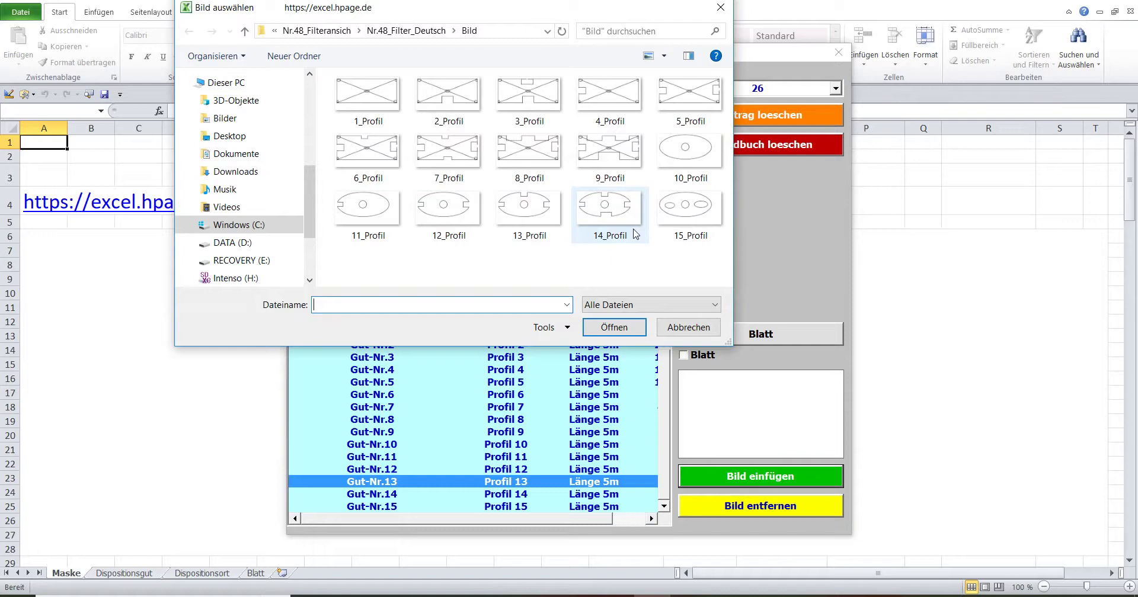
double_click(539, 203)
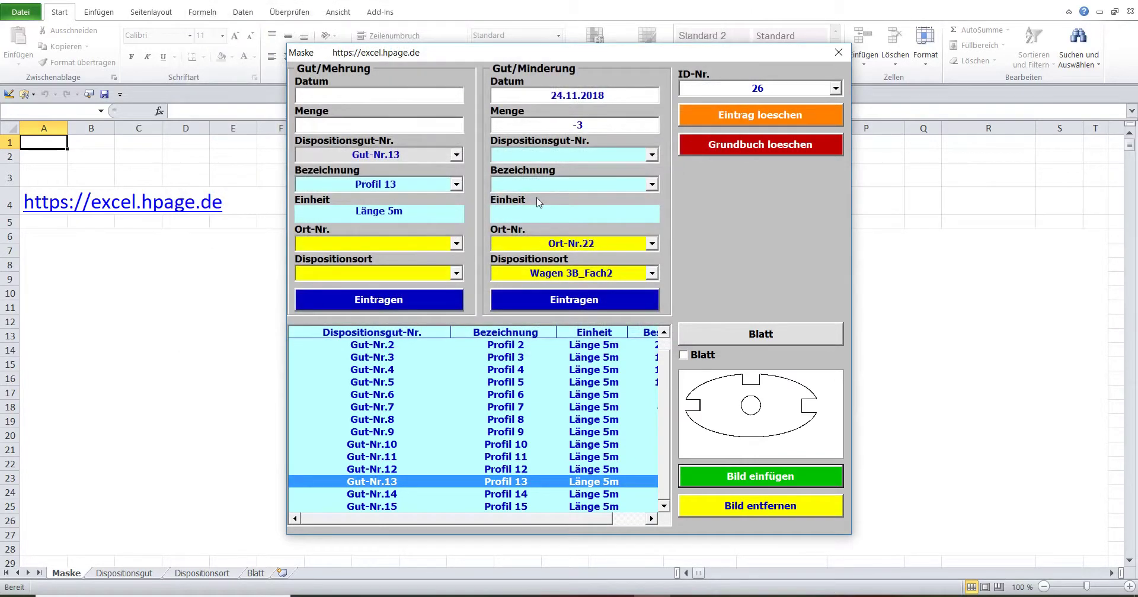
left_click(455, 154)
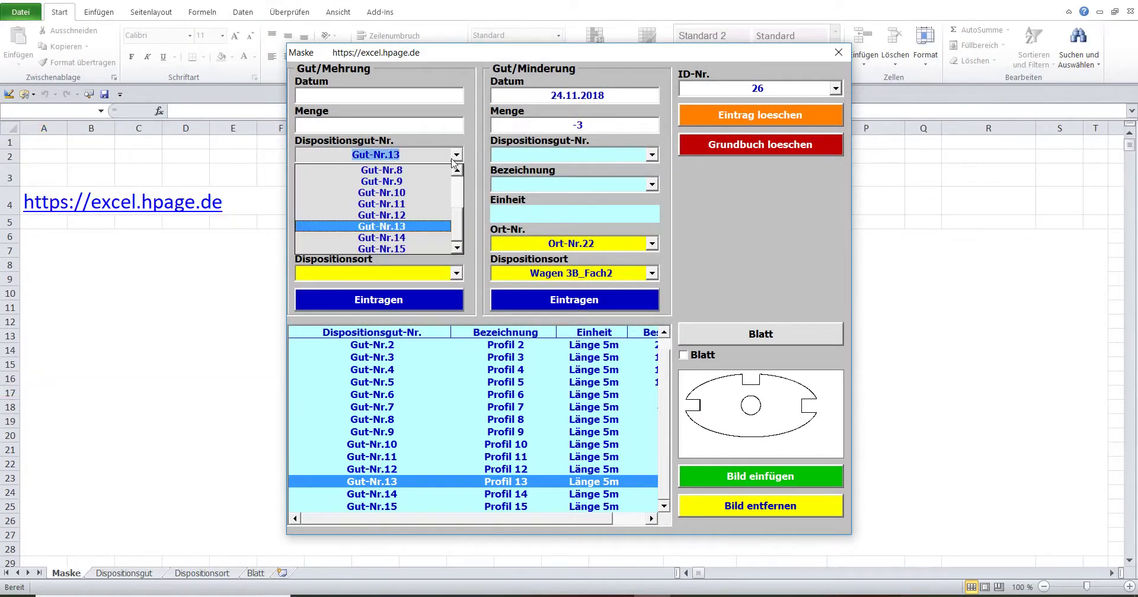
left_click(413, 238)
left_click(721, 477)
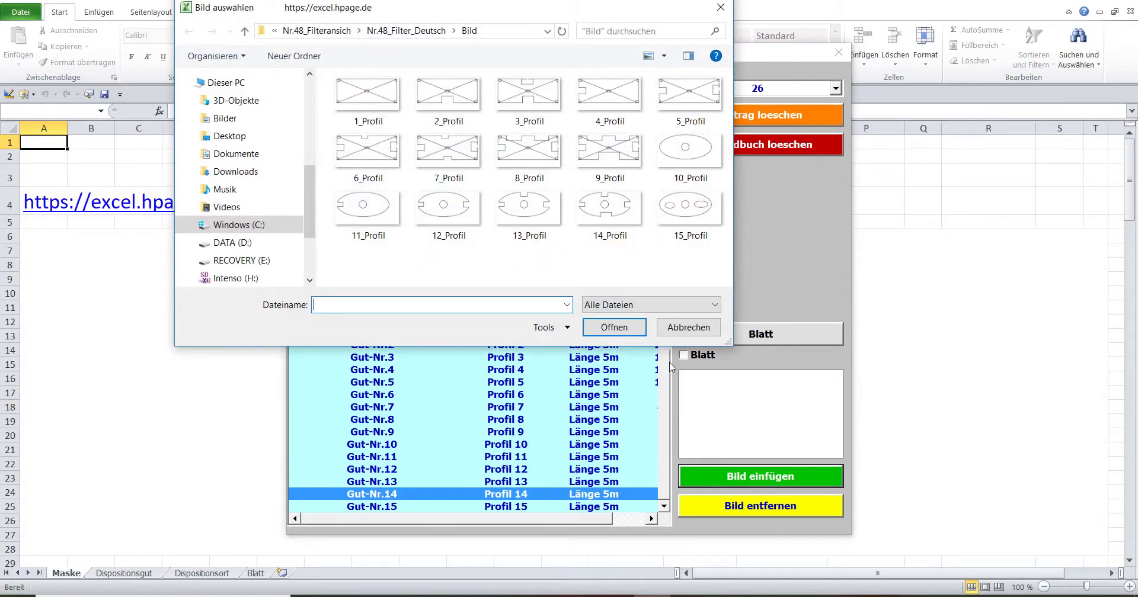
left_click(610, 211)
double_click(610, 211)
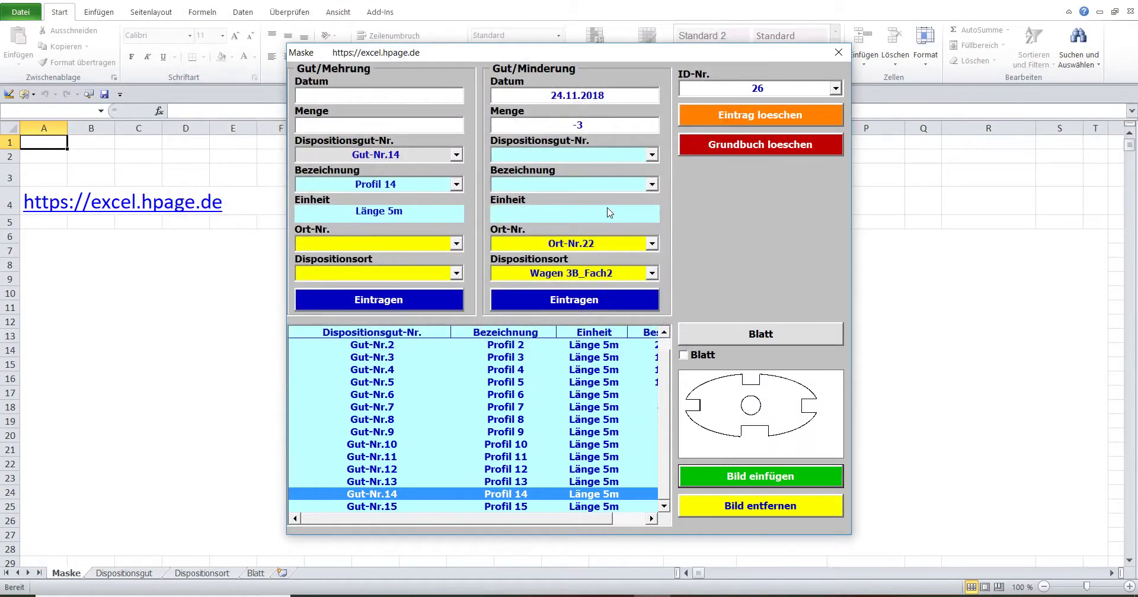
Step: Attach 15_Profil to Gut-Nr.15, then request picture removal, bringing up the password prompt
left_click(456, 154)
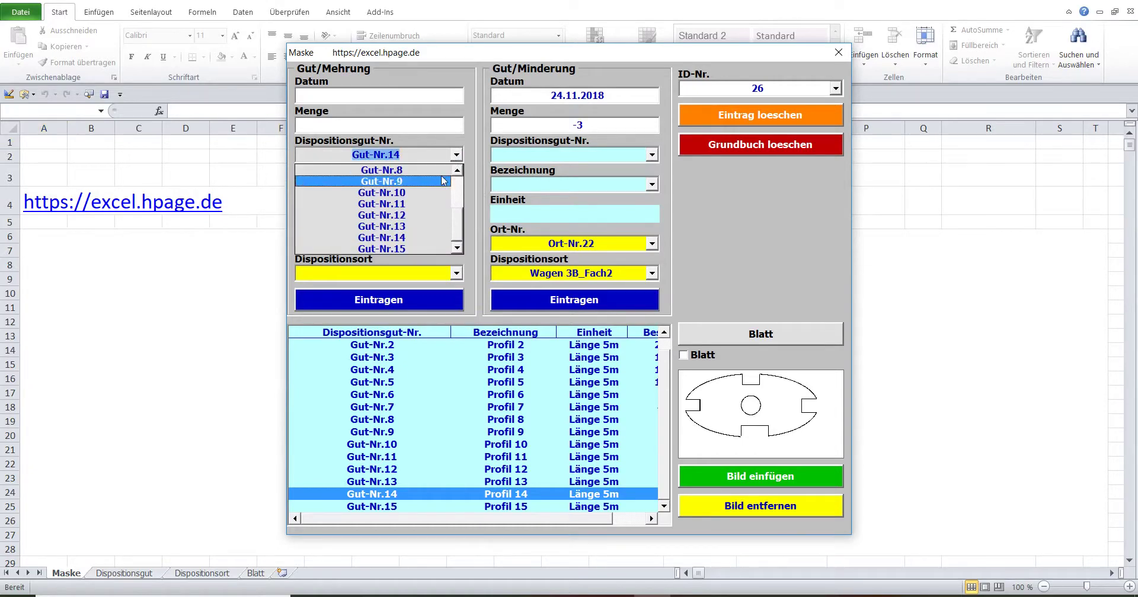
left_click(406, 248)
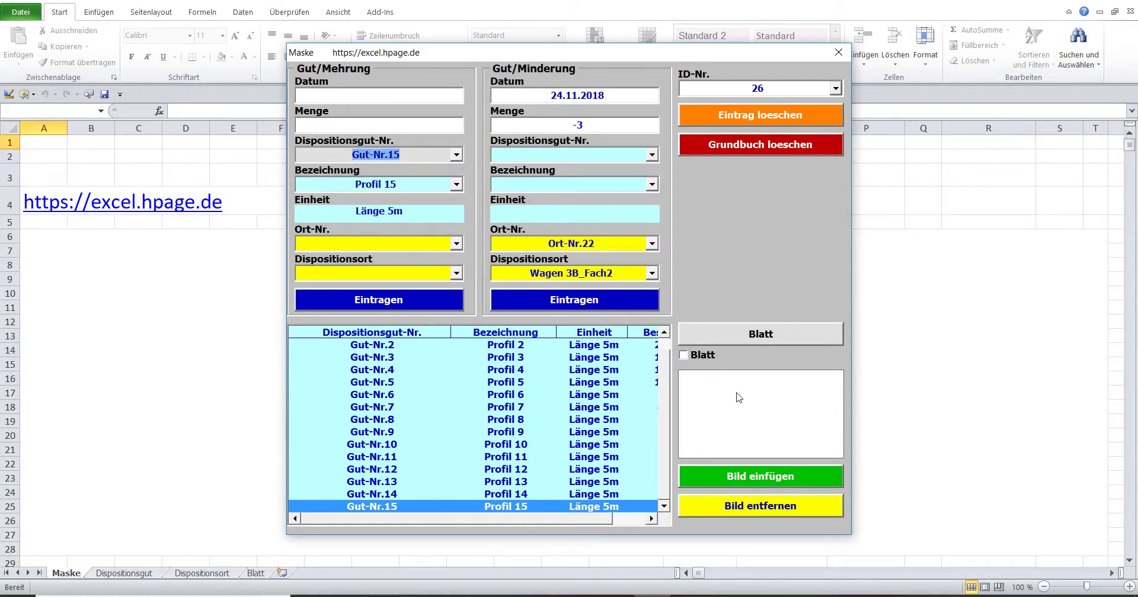
left_click(762, 478)
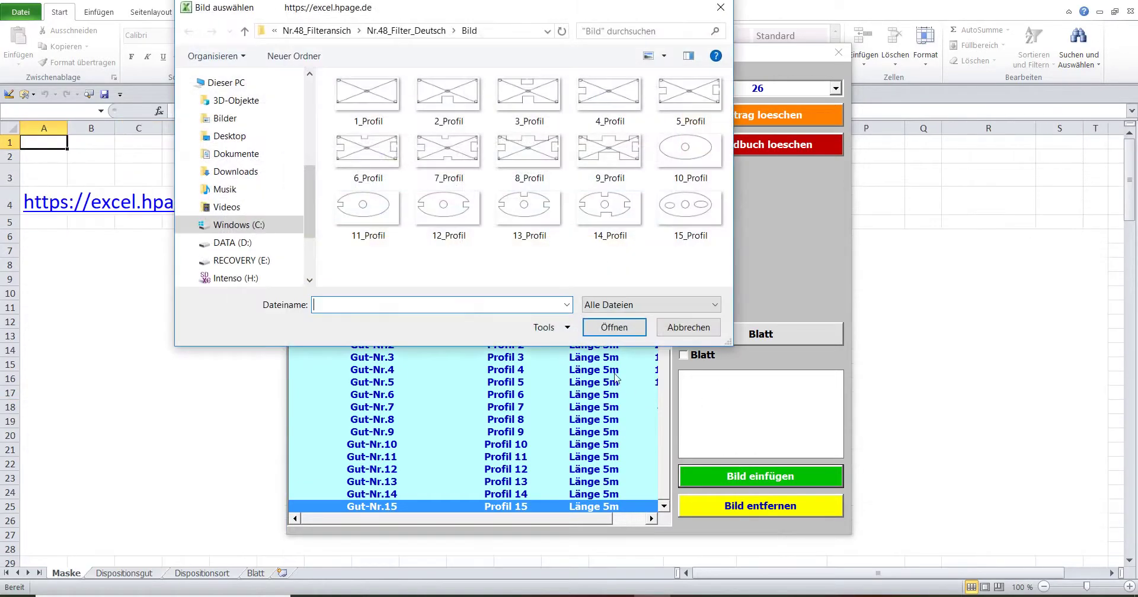
left_click(686, 208)
double_click(686, 208)
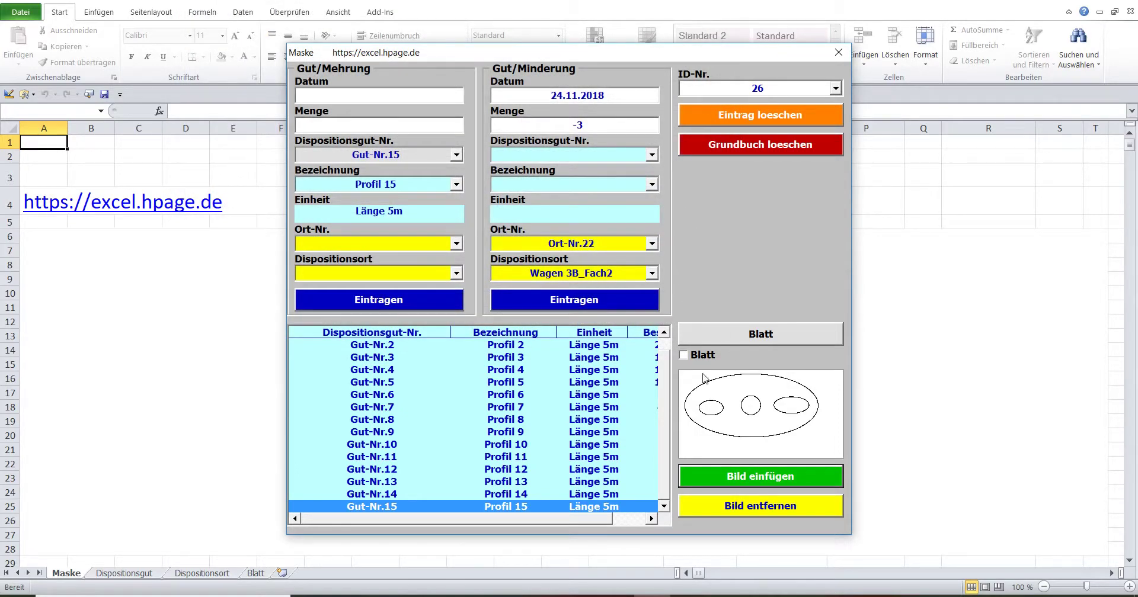
left_click(727, 509)
type("3")
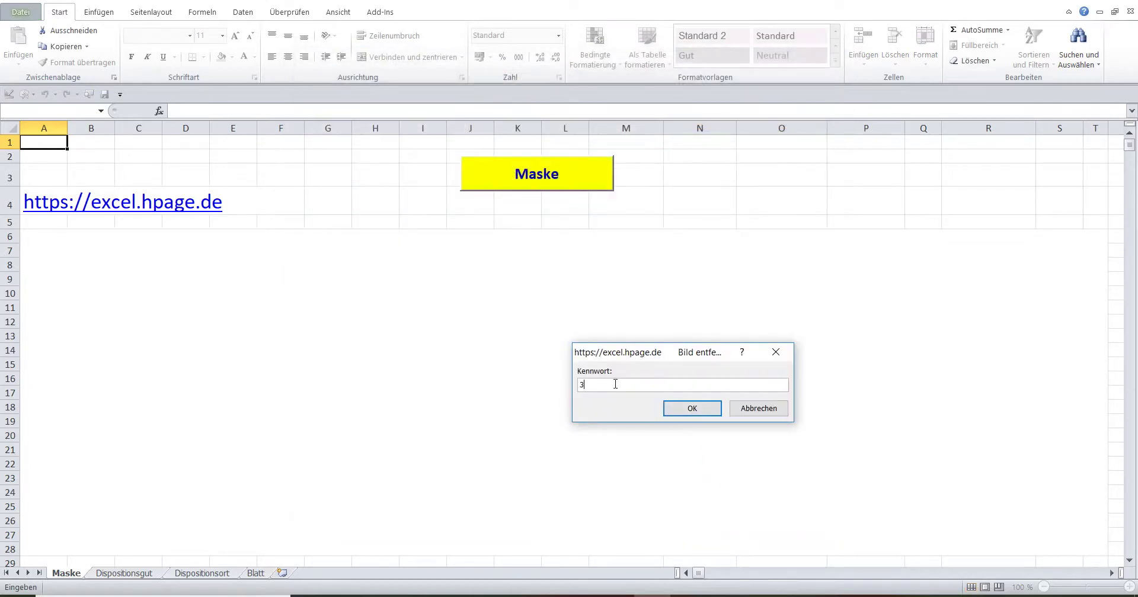
Step: Confirm removal of Gut-Nr.15's picture with the password, then reattach the 15_Profil picture to Gut-Nr.15
left_click(689, 409)
left_click(640, 349)
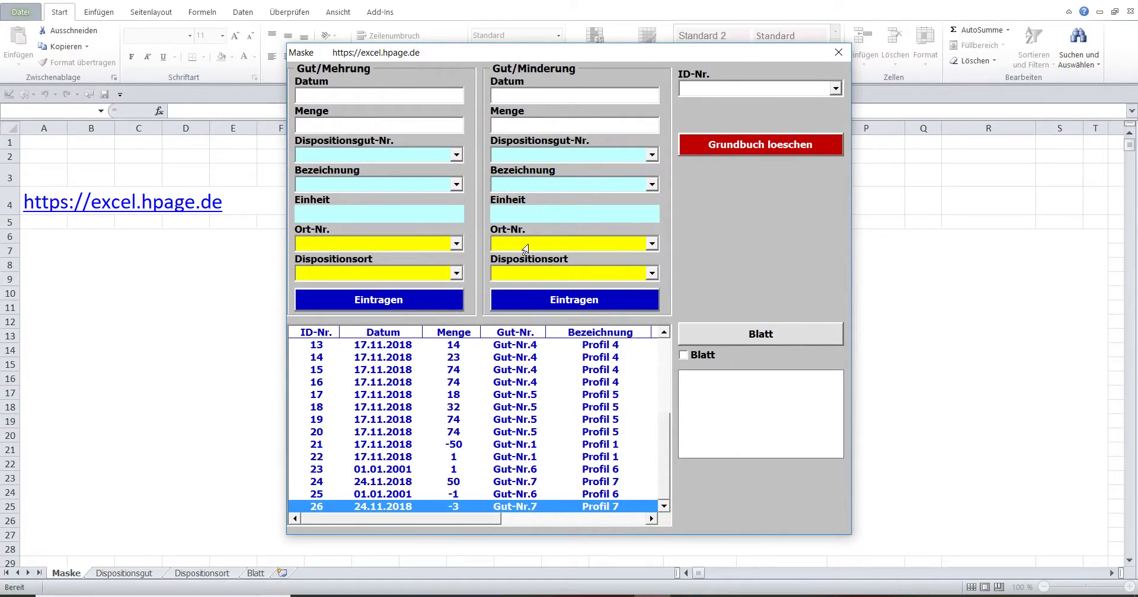
left_click(455, 156)
scroll(415, 225, "down", 3)
left_click(432, 249)
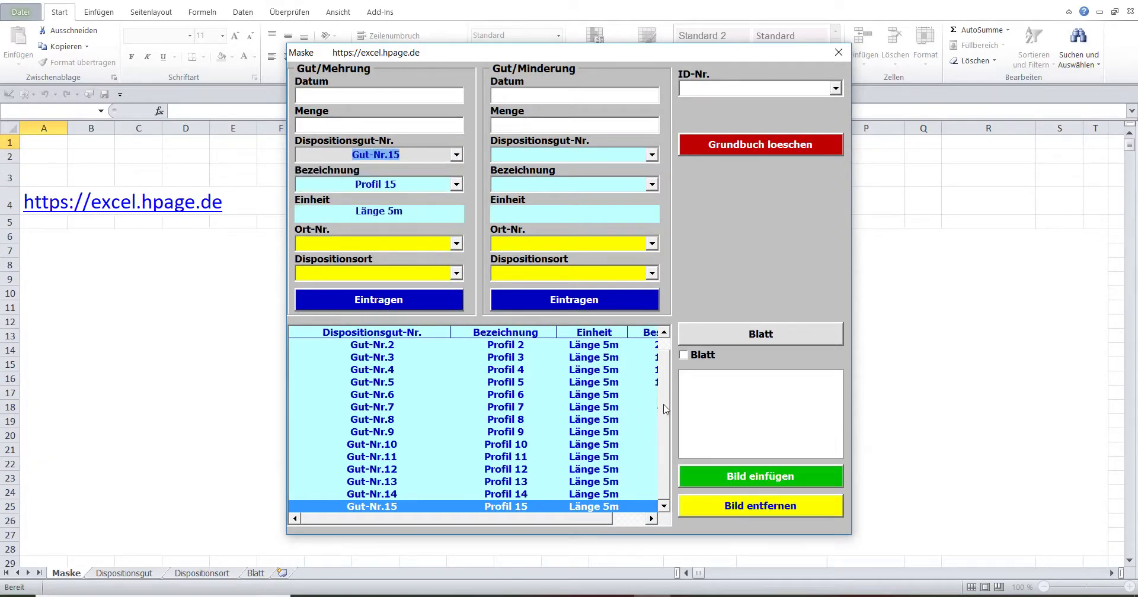
left_click(738, 480)
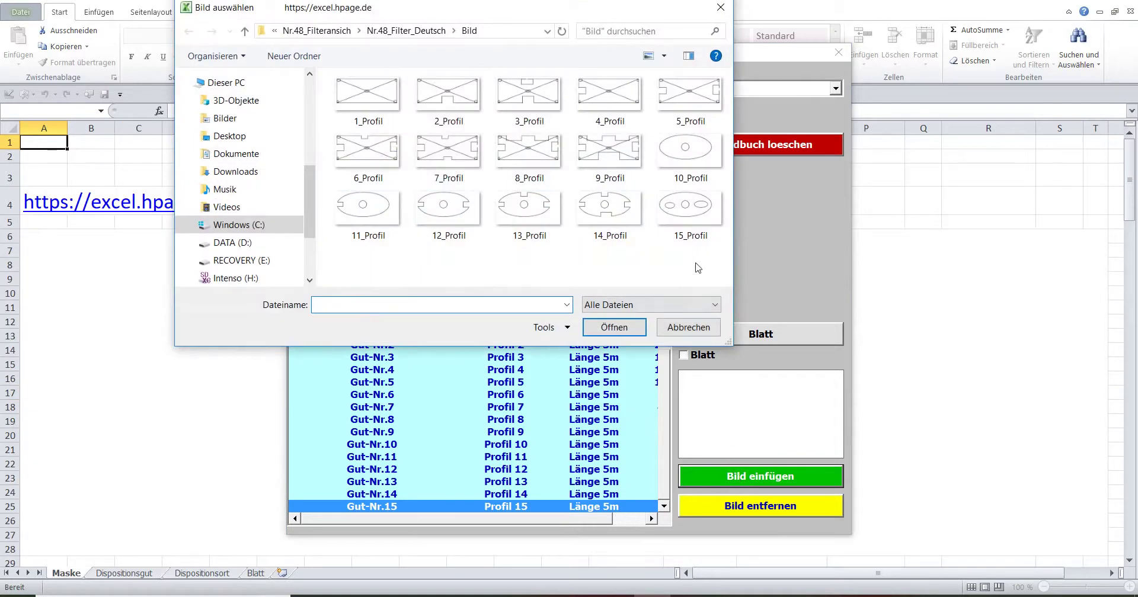
double_click(686, 213)
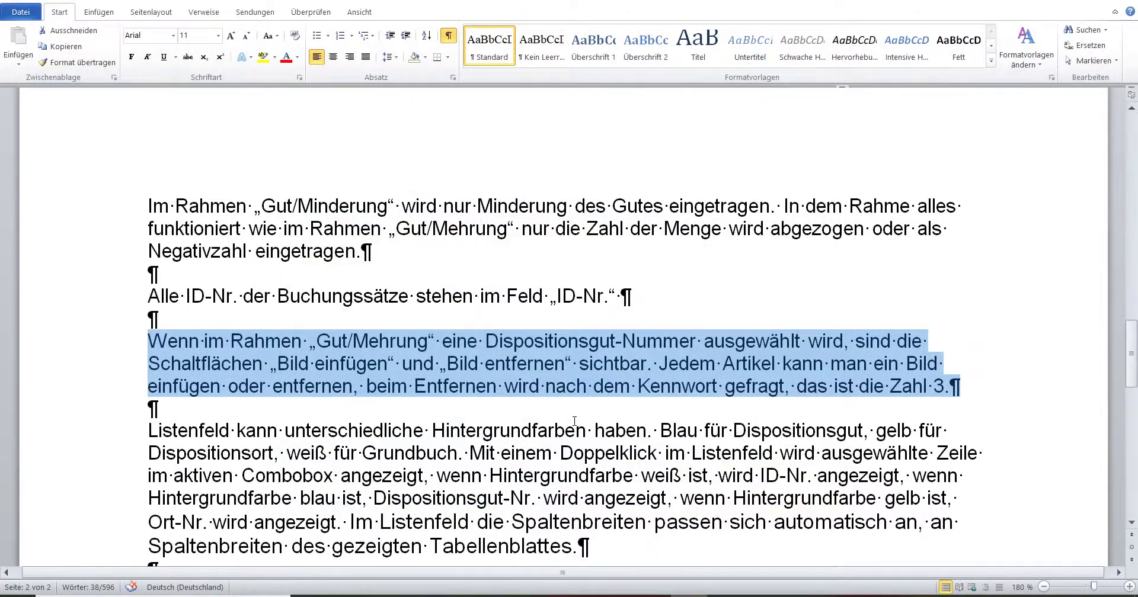
Step: Select the Listenfeld paragraph on list background colours and column widths, then return to the Excel form
scroll(248, 290, "down", 2)
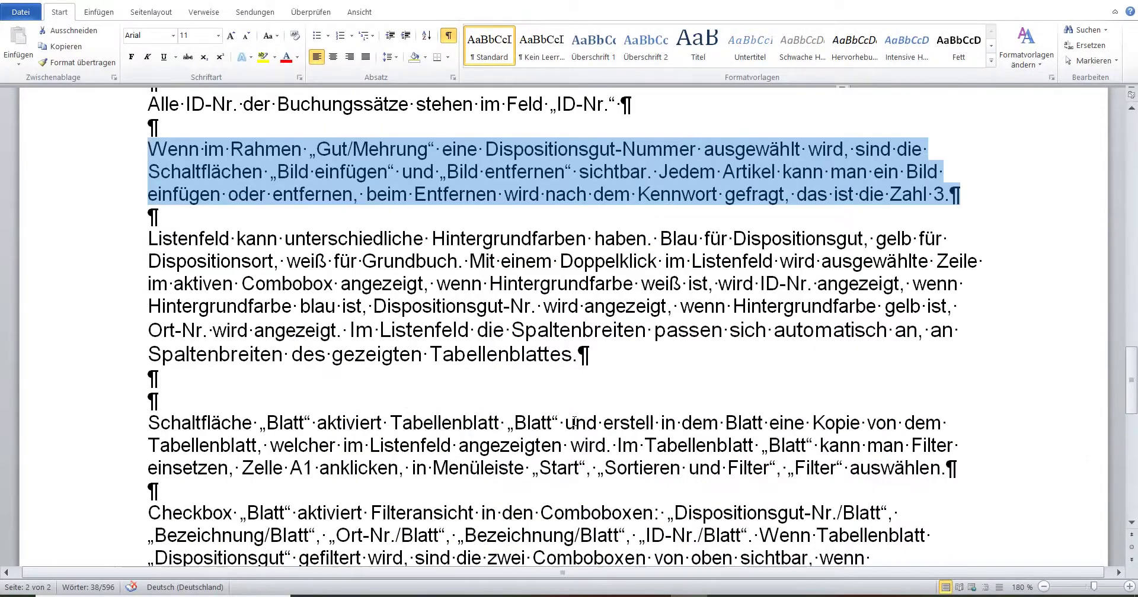
left_click_drag(133, 243, 122, 355)
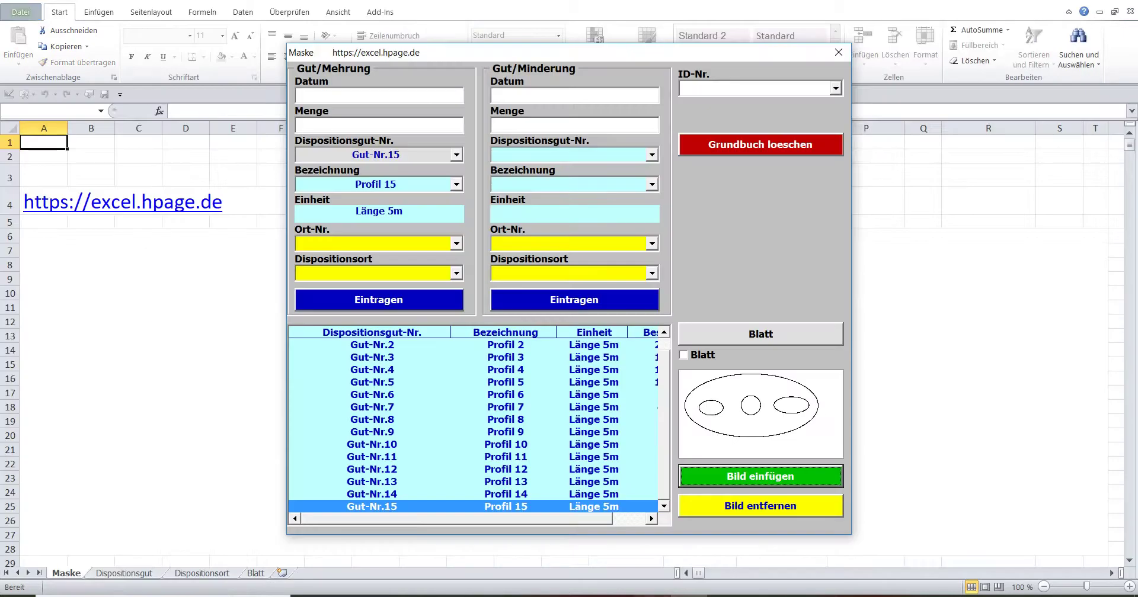
left_click(643, 595)
Step: Load Gut-Nr.5, then Gut-Nr.11, with their pictures into the Maske form
left_click(388, 382)
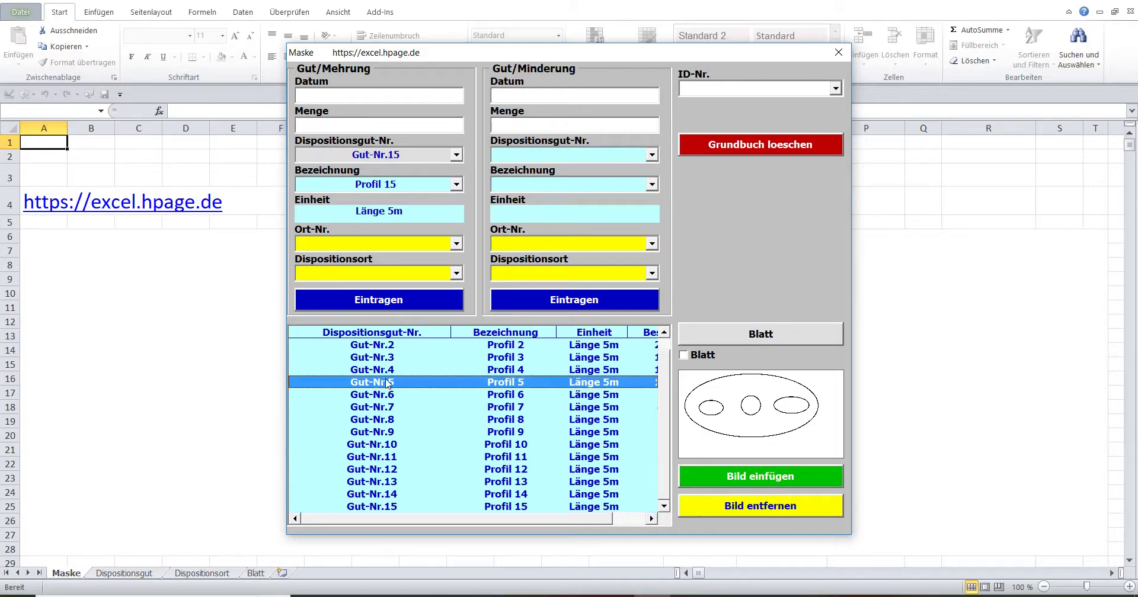
left_click(388, 382)
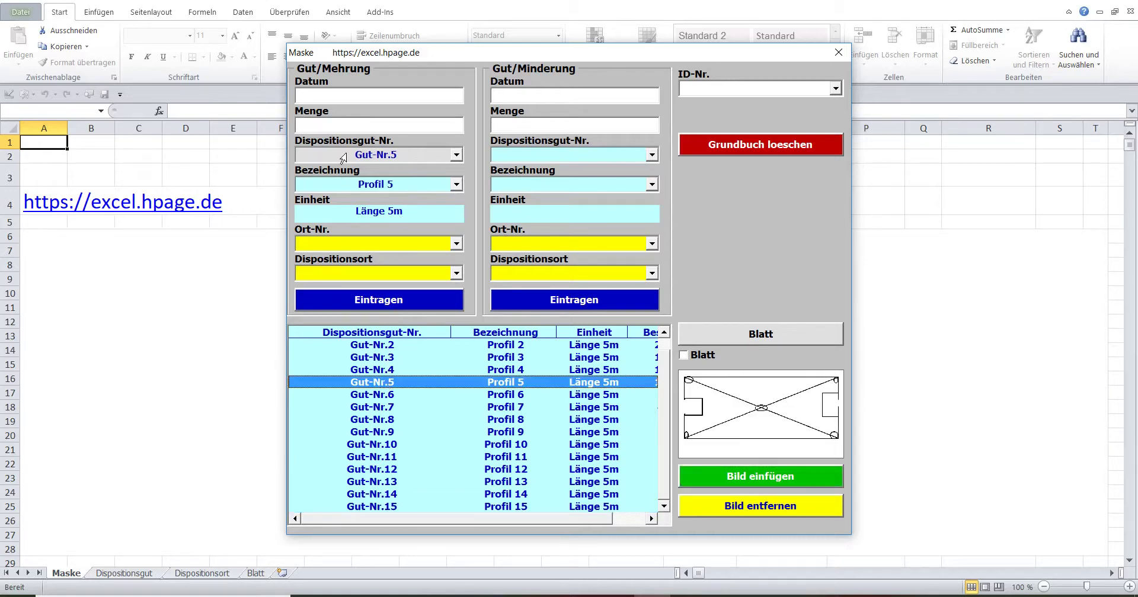
left_click(389, 185)
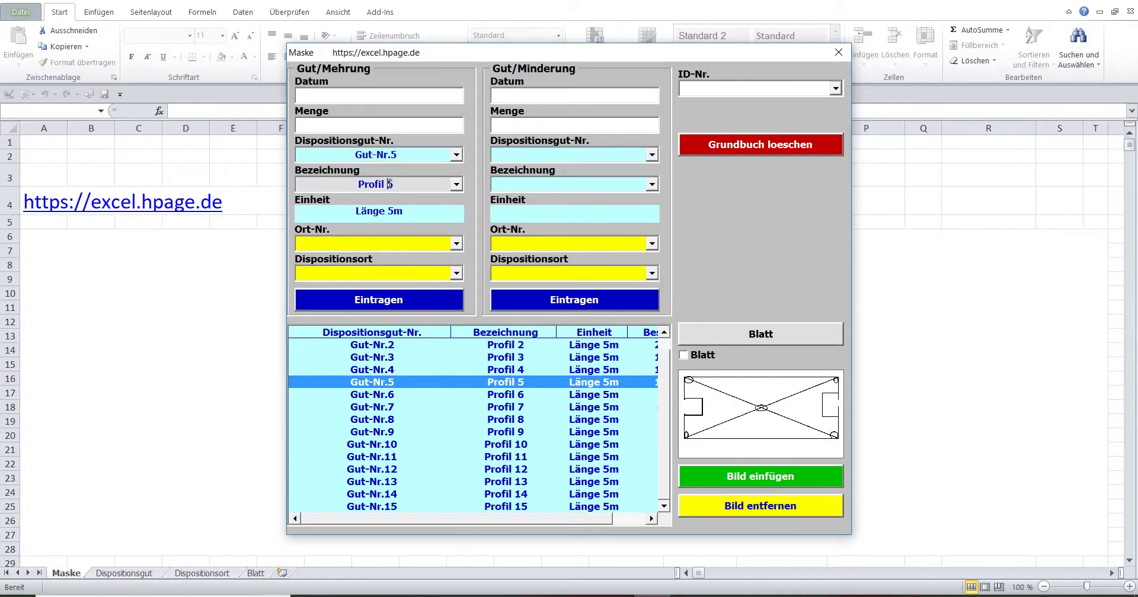
left_click(391, 457)
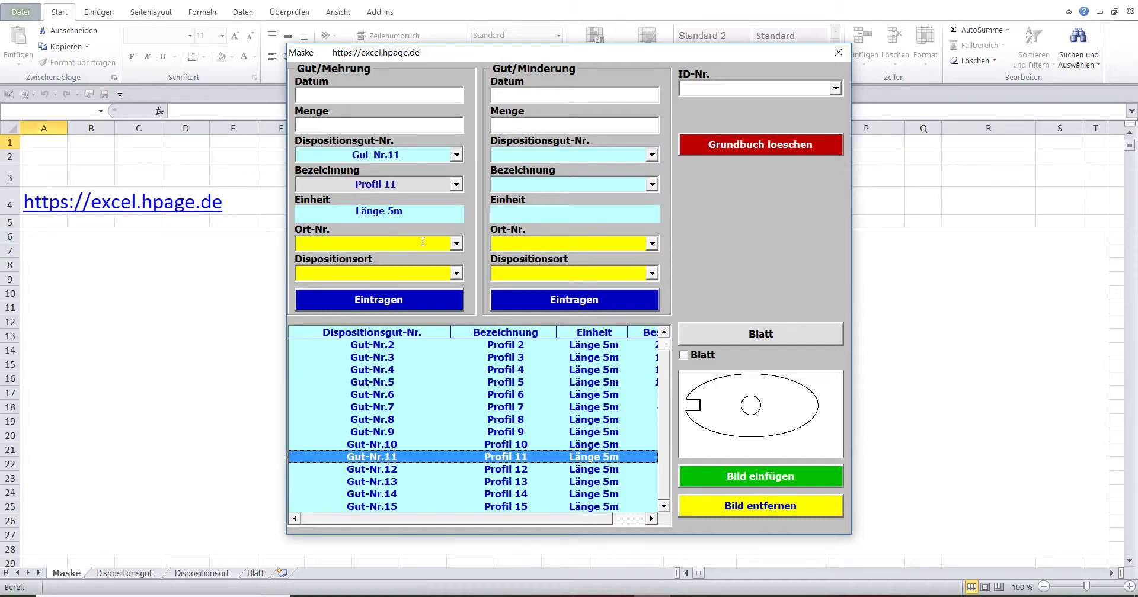
Step: Load Gut-Nr.8 into the Minderung side, replacing Gut-Nr.4, and set its location to Ort-Nr.3
left_click(560, 156)
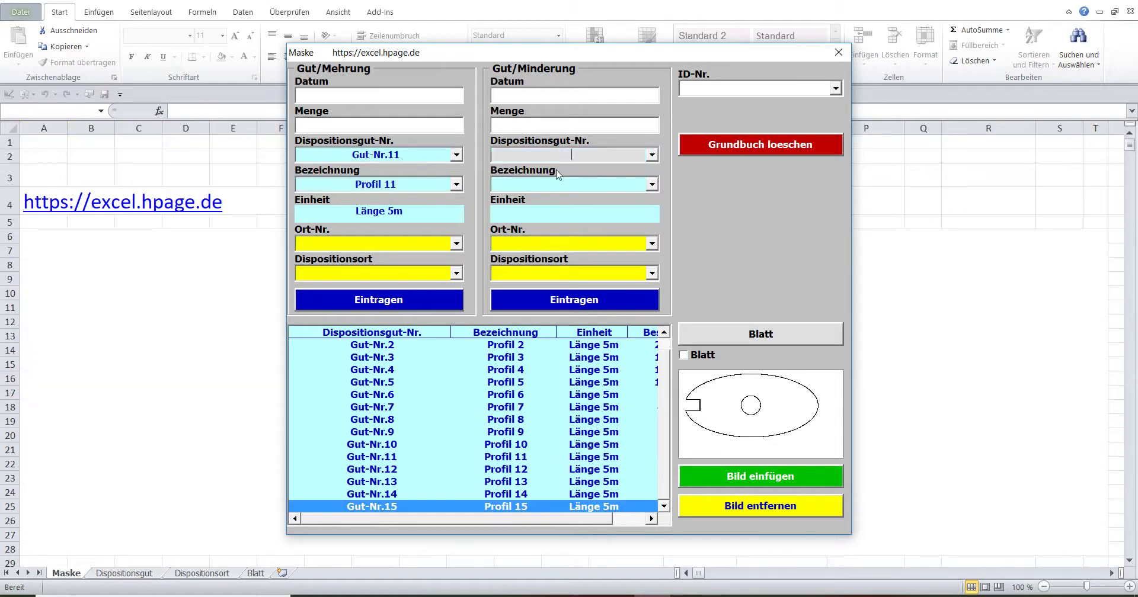
left_click(498, 371)
double_click(498, 374)
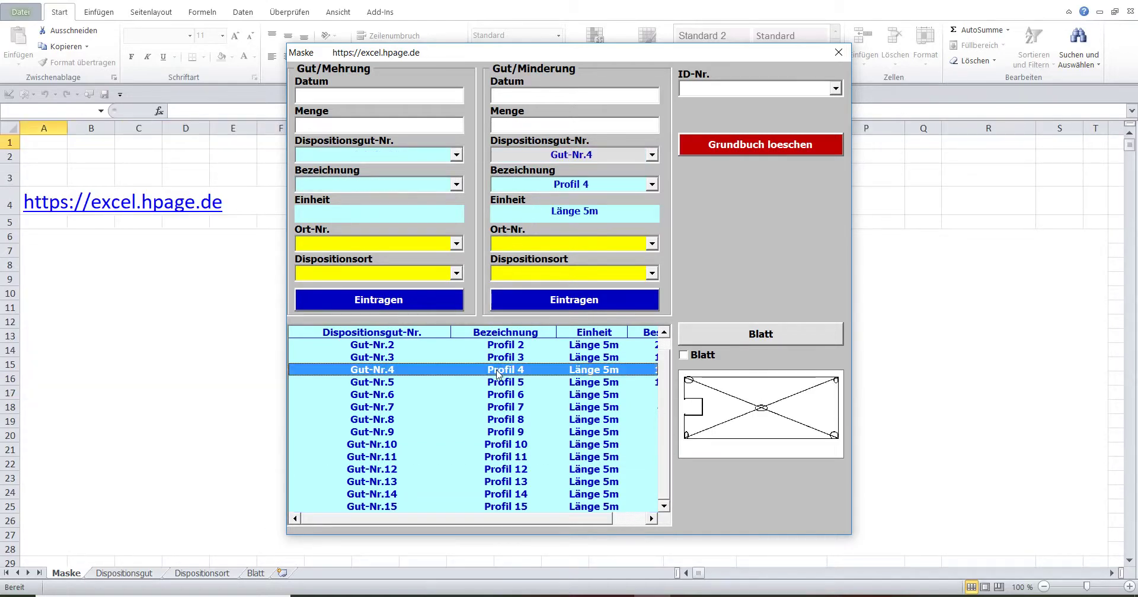
left_click(593, 185)
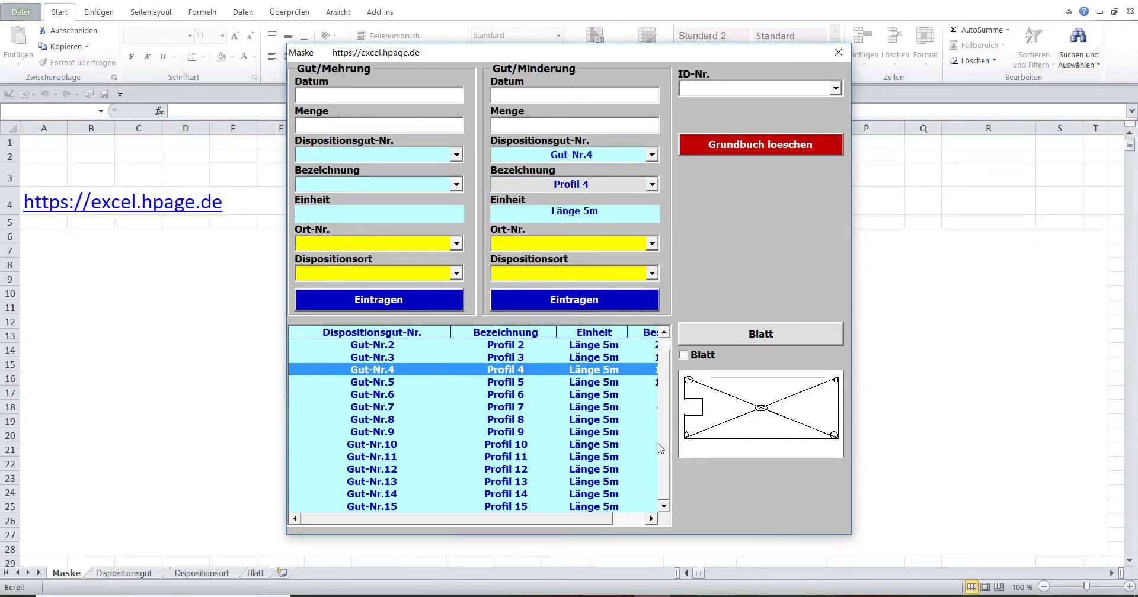
left_click(606, 420)
double_click(607, 421)
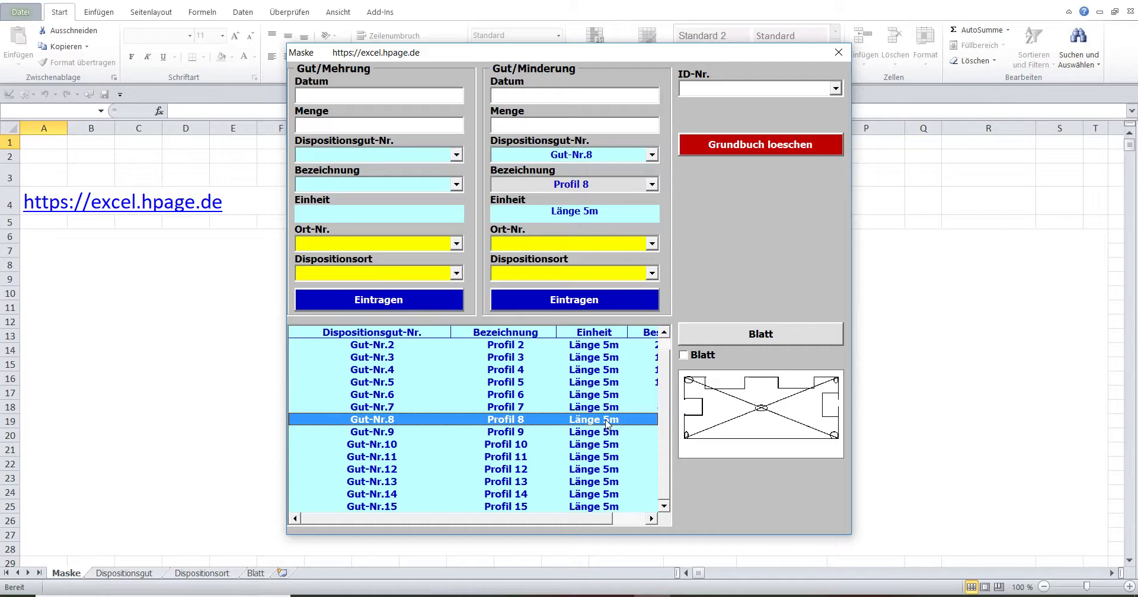
left_click(584, 245)
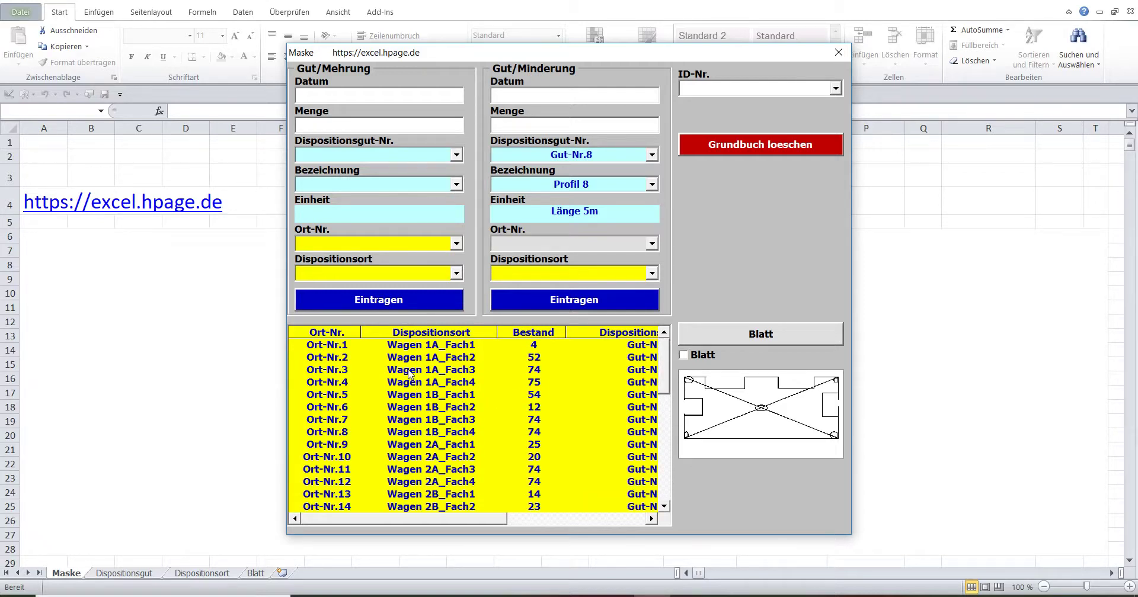
left_click(408, 371)
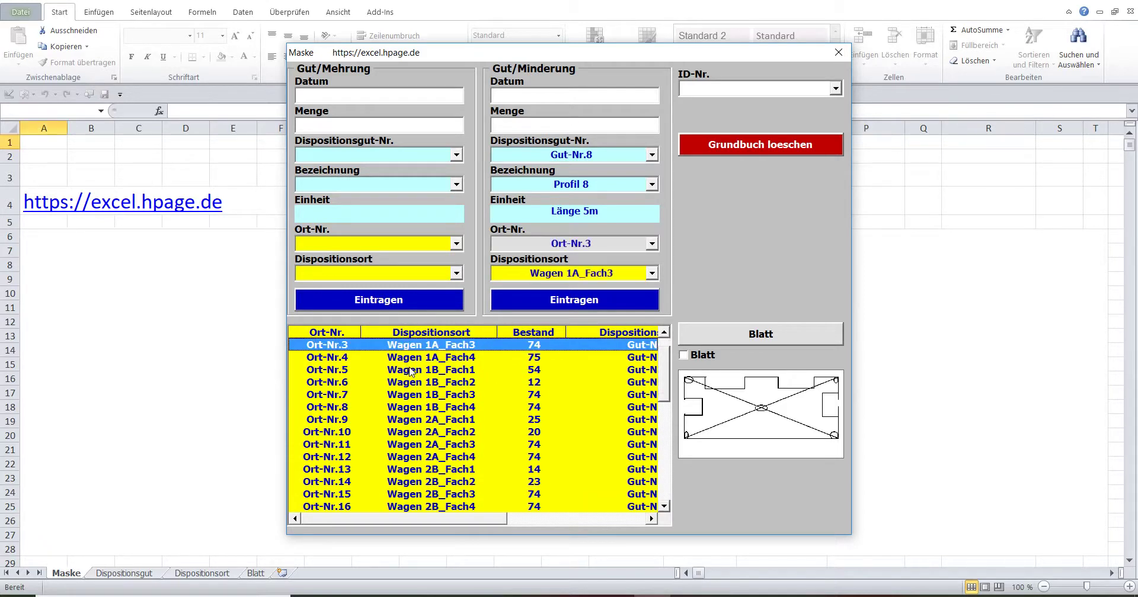
Step: Set the Minderung entry's storage location to Ort-Nr.10
left_click(591, 273)
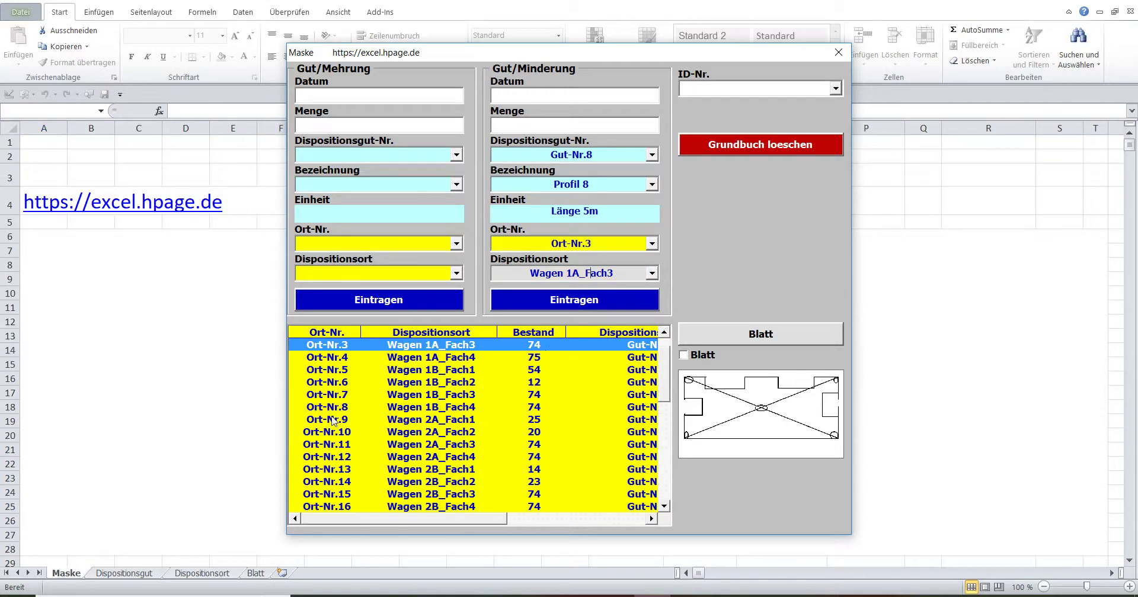
left_click(471, 435)
double_click(471, 436)
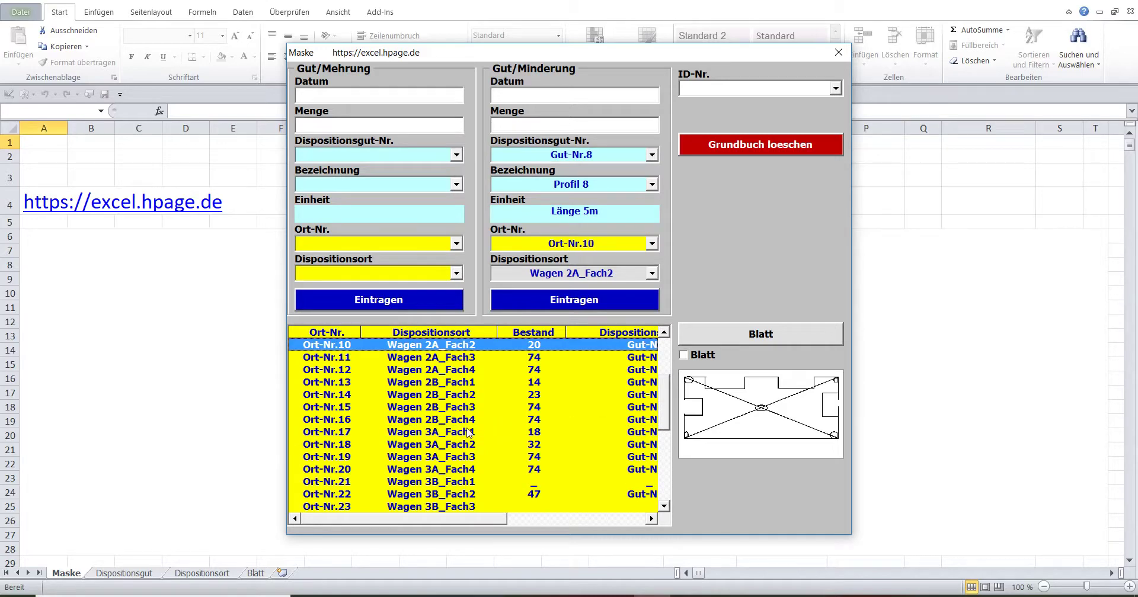
Step: Set the Mehrung location to Ort-Nr.7 (Wagen 1B_Fach3) and list the booked Grundbuch entries
left_click(411, 245)
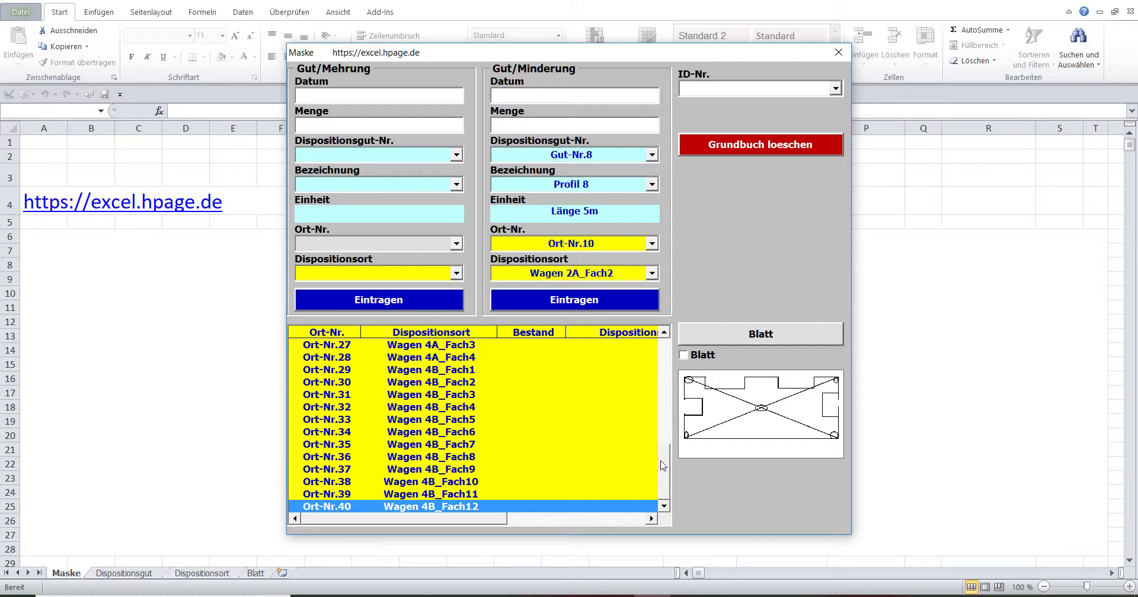
left_click_drag(663, 466, 663, 359)
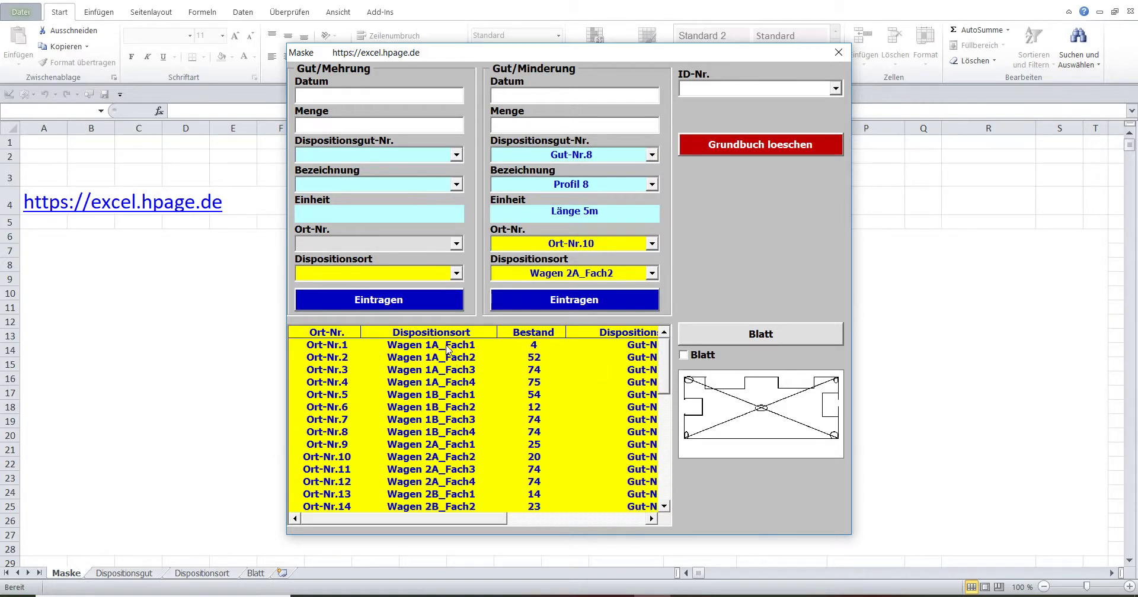
left_click(448, 350)
left_click(444, 348)
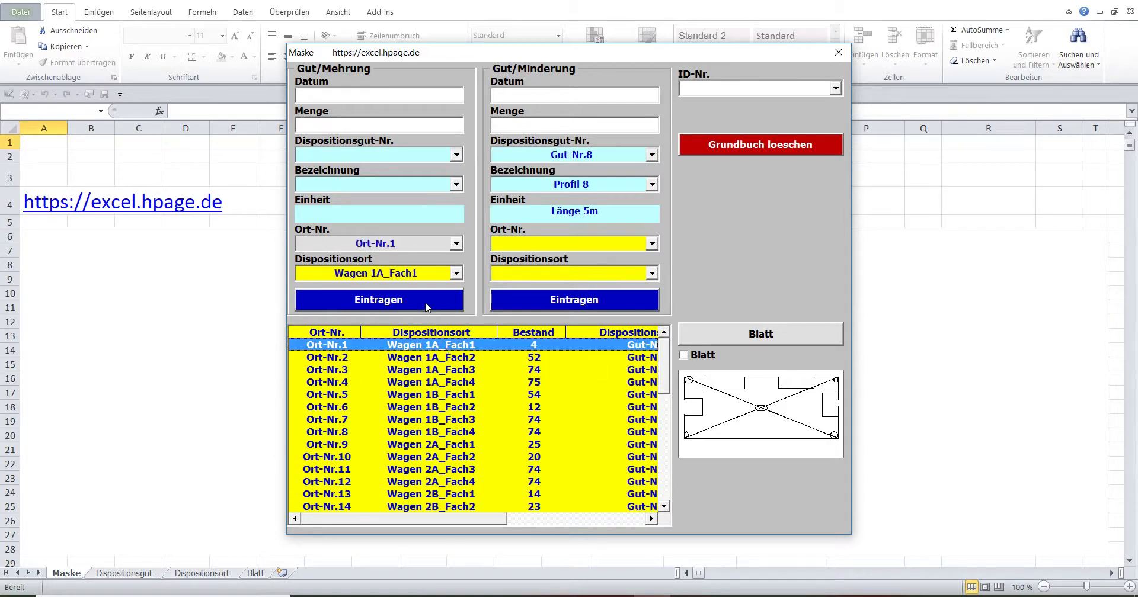
left_click(417, 273)
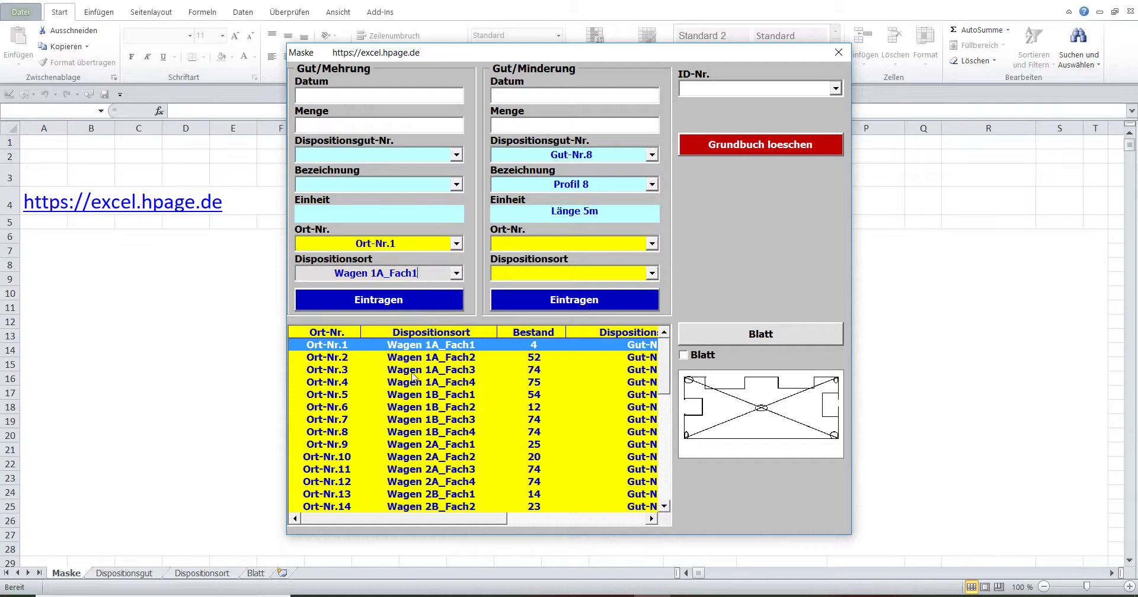
left_click(471, 421)
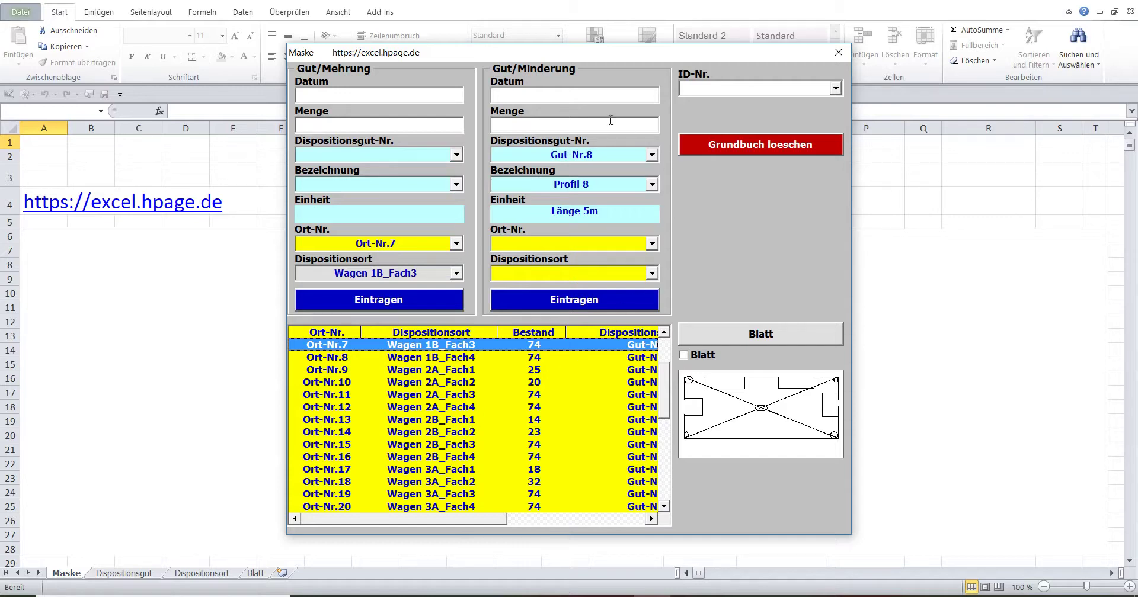
left_click(699, 90)
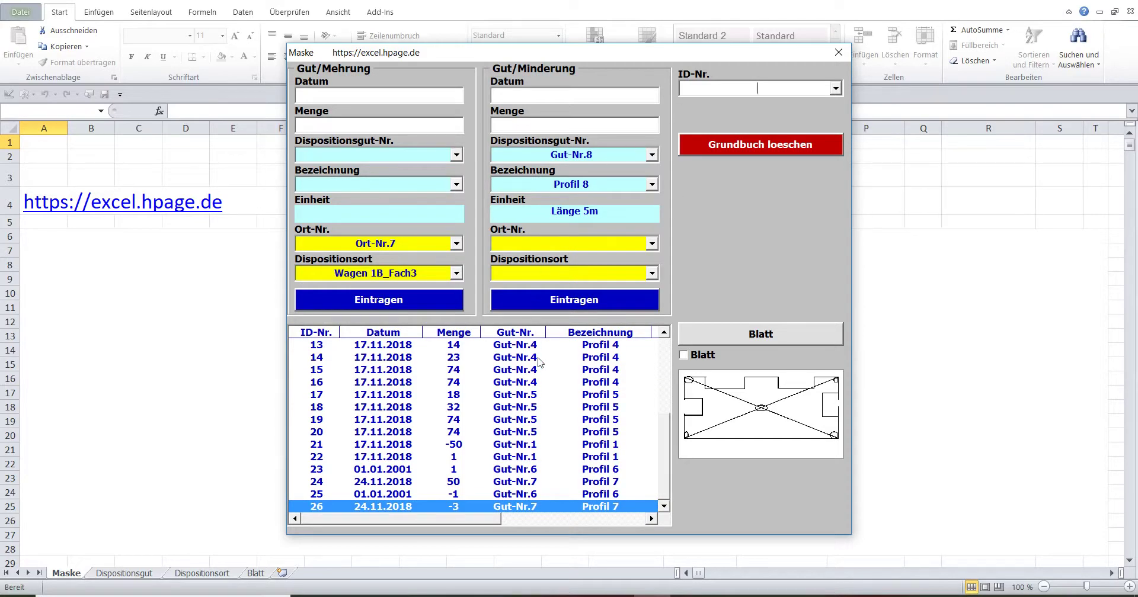
Step: Load booked entries 1, 21 and 22 into the form one after another
left_click_drag(662, 459, 679, 371)
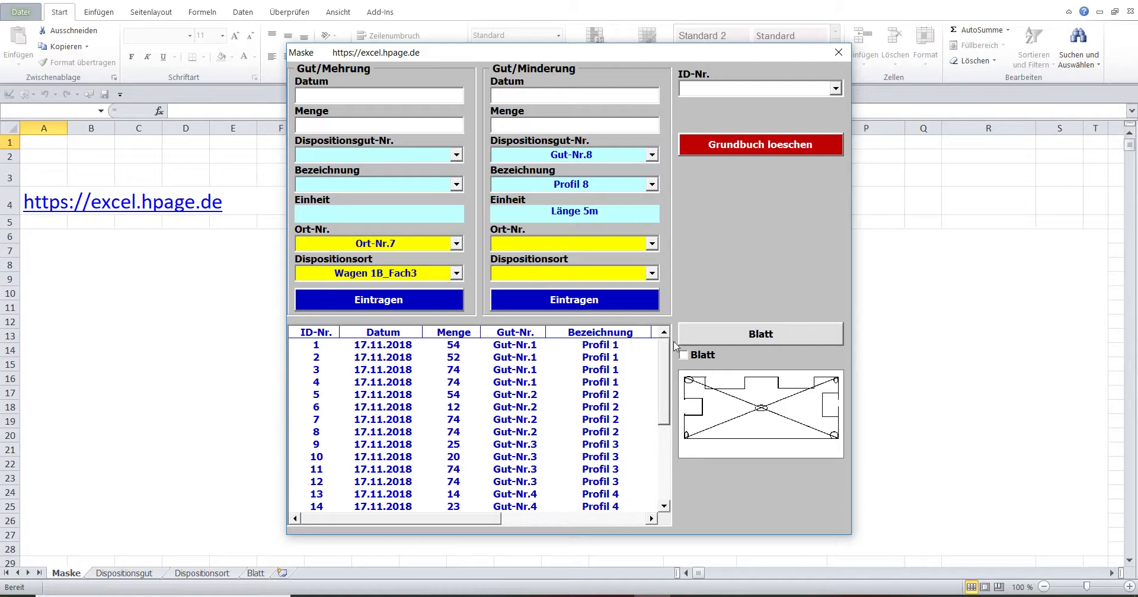
left_click(401, 346)
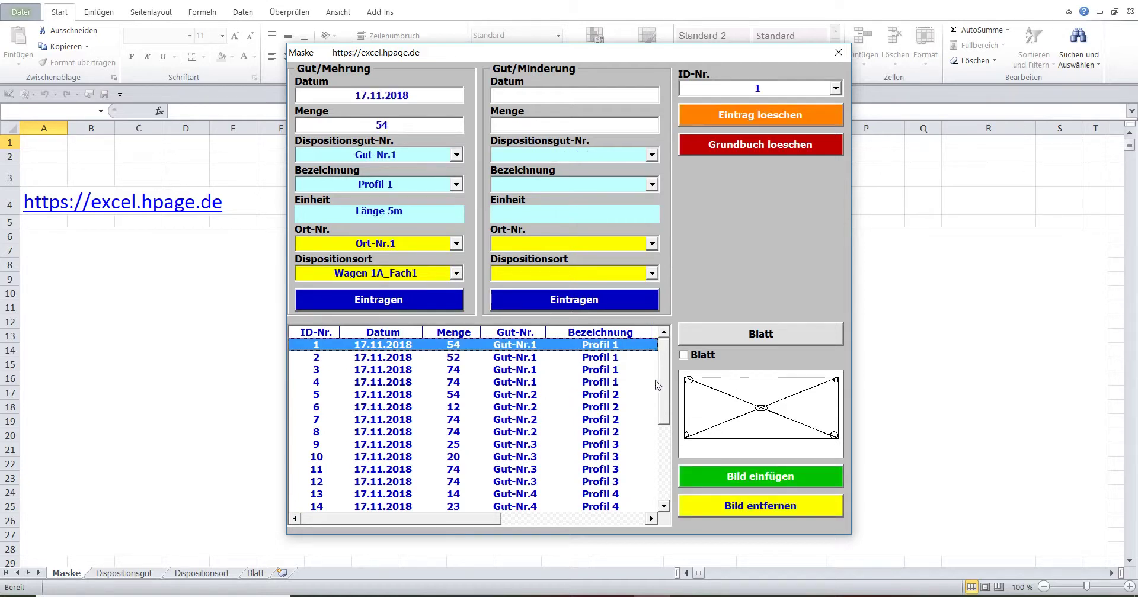
left_click_drag(664, 373, 656, 467)
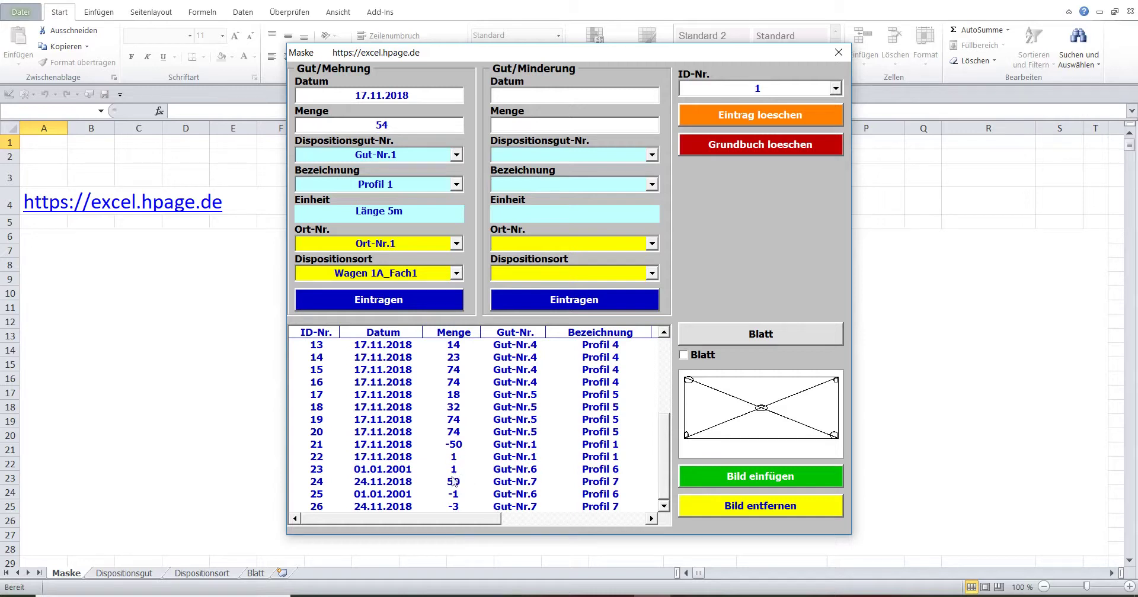
left_click(459, 451)
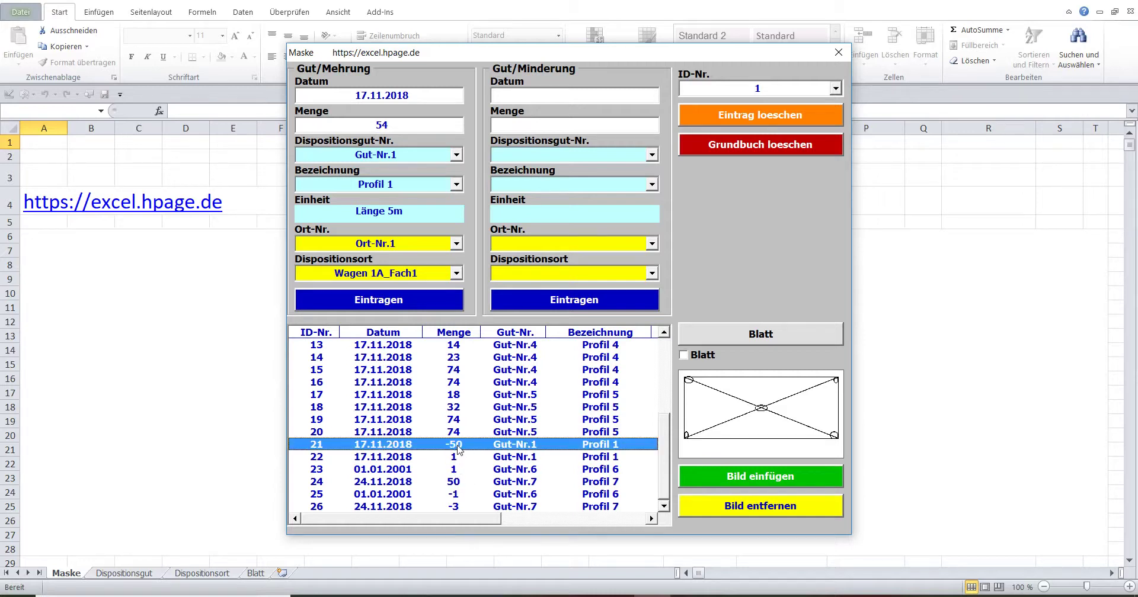
left_click(458, 450)
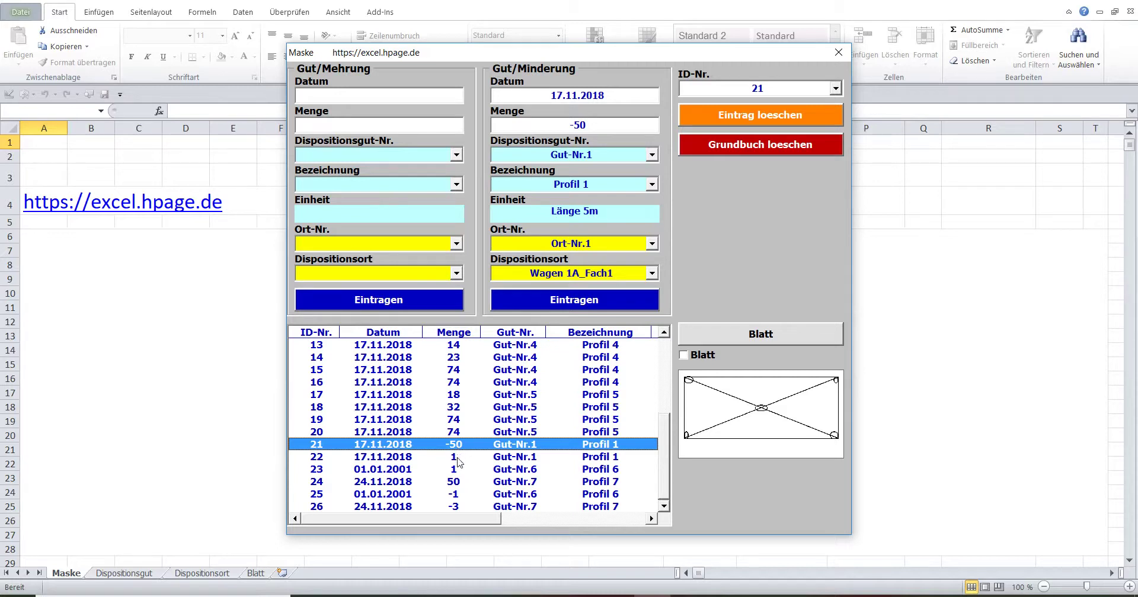
left_click(497, 458)
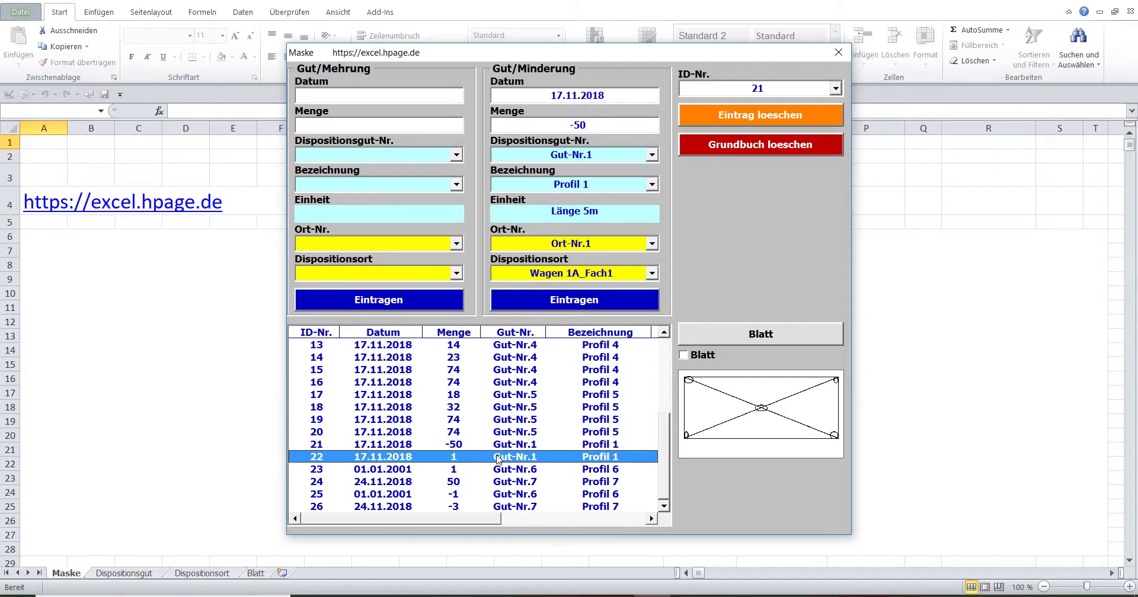
left_click(497, 456)
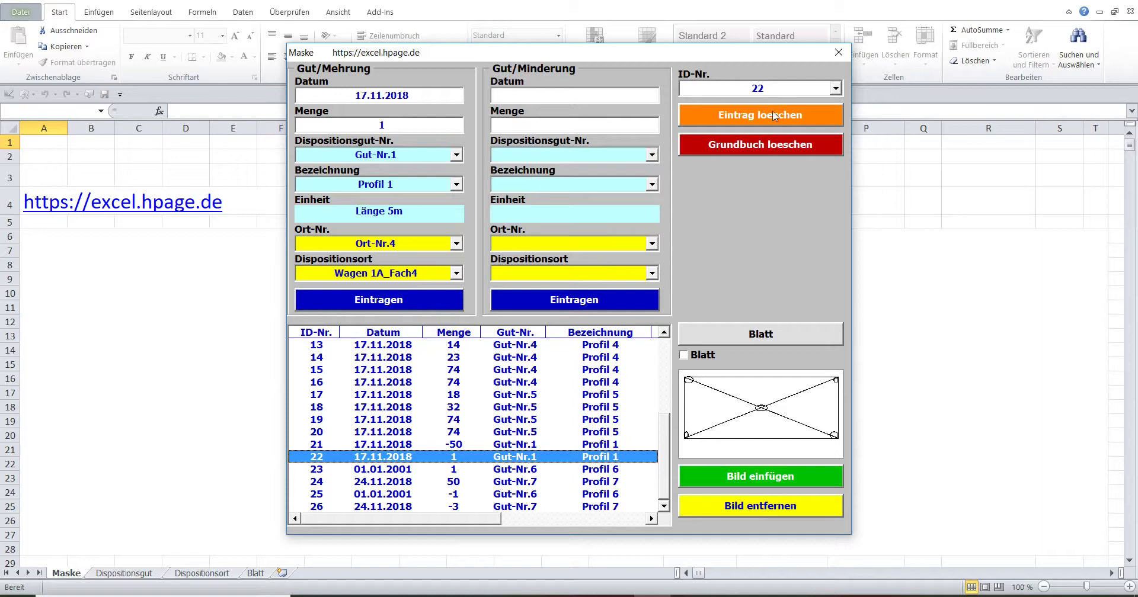
Step: Show the item list again, scroll it sideways, and close the Maske form
left_click(413, 155)
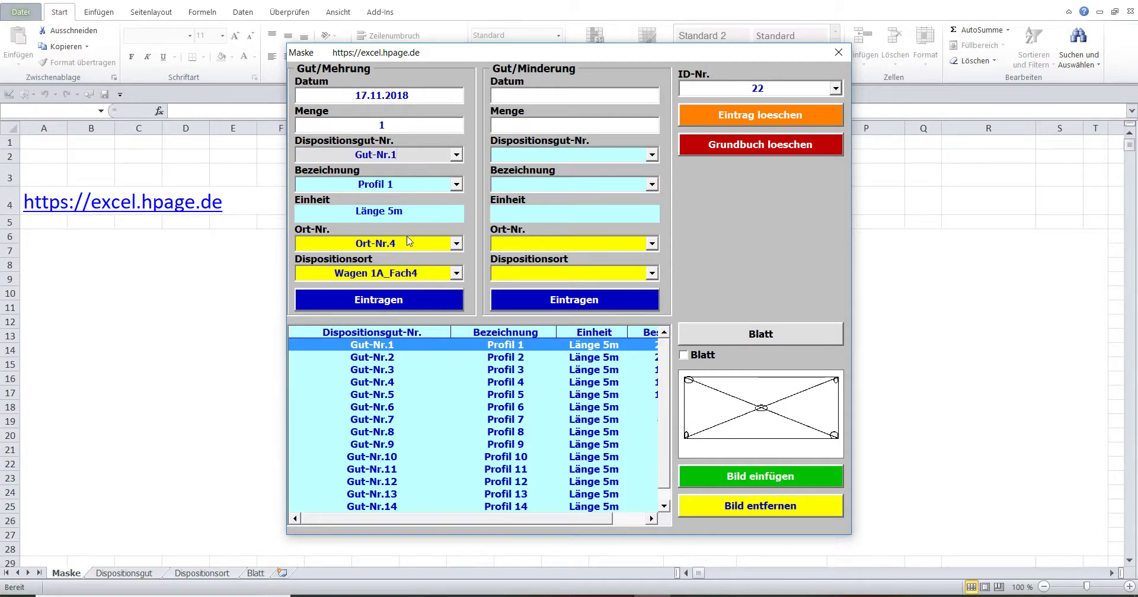
left_click_drag(454, 520, 556, 520)
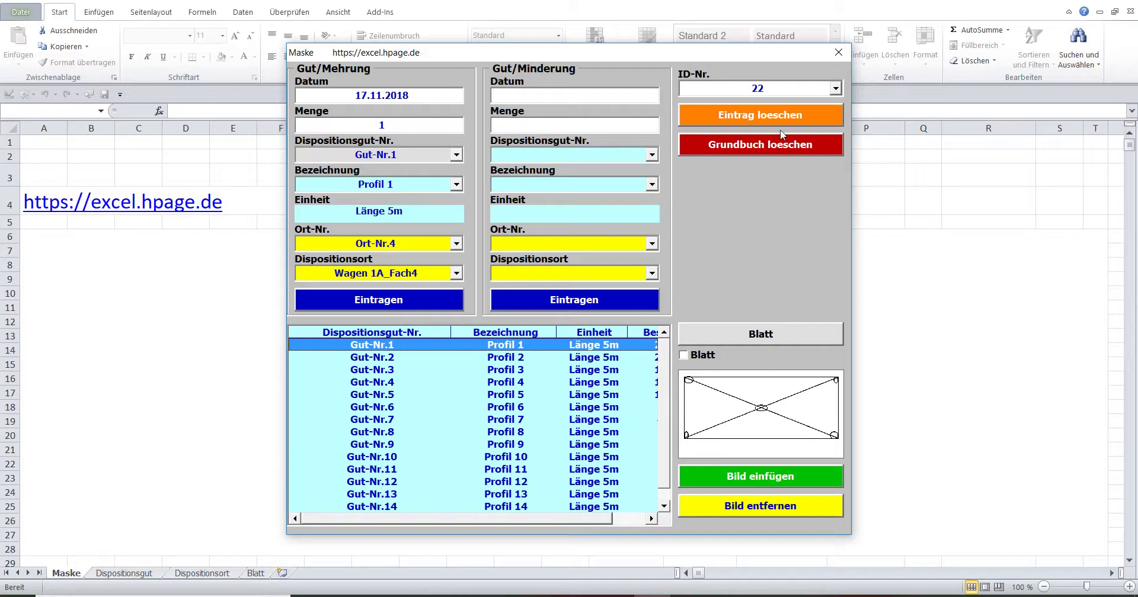
left_click(838, 53)
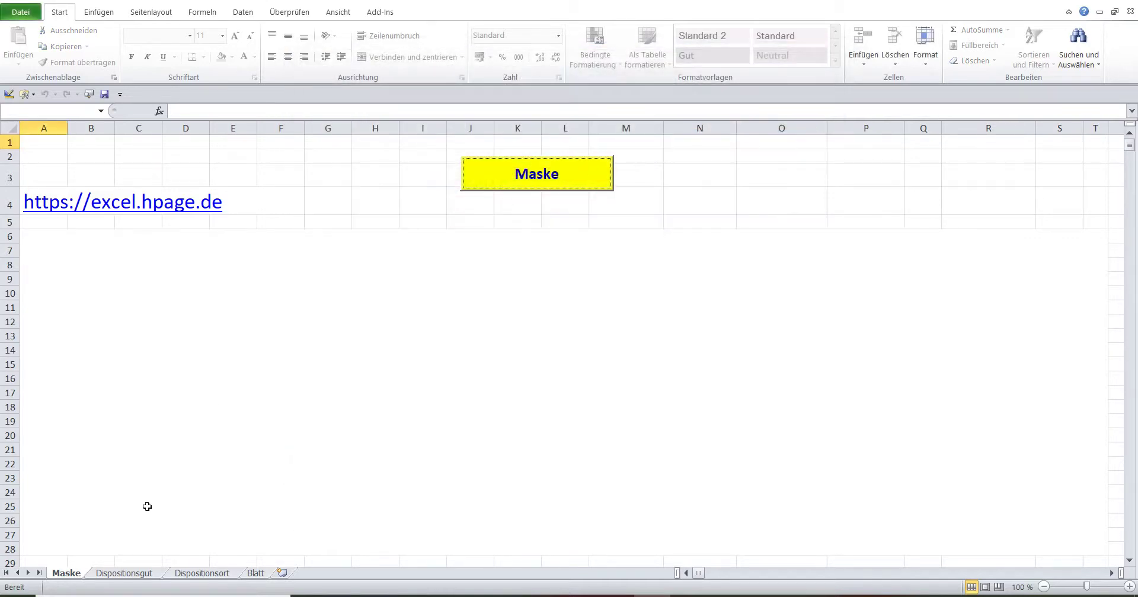
Step: Unprotect the Dispositionsgut sheet using its password
left_click(118, 573)
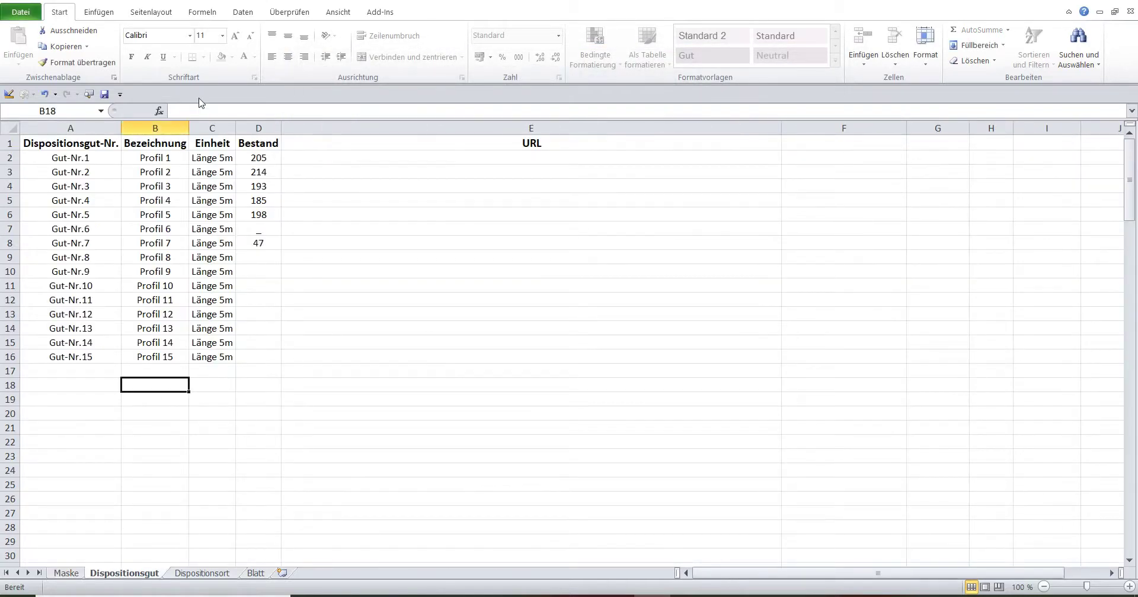
left_click(296, 15)
left_click(481, 57)
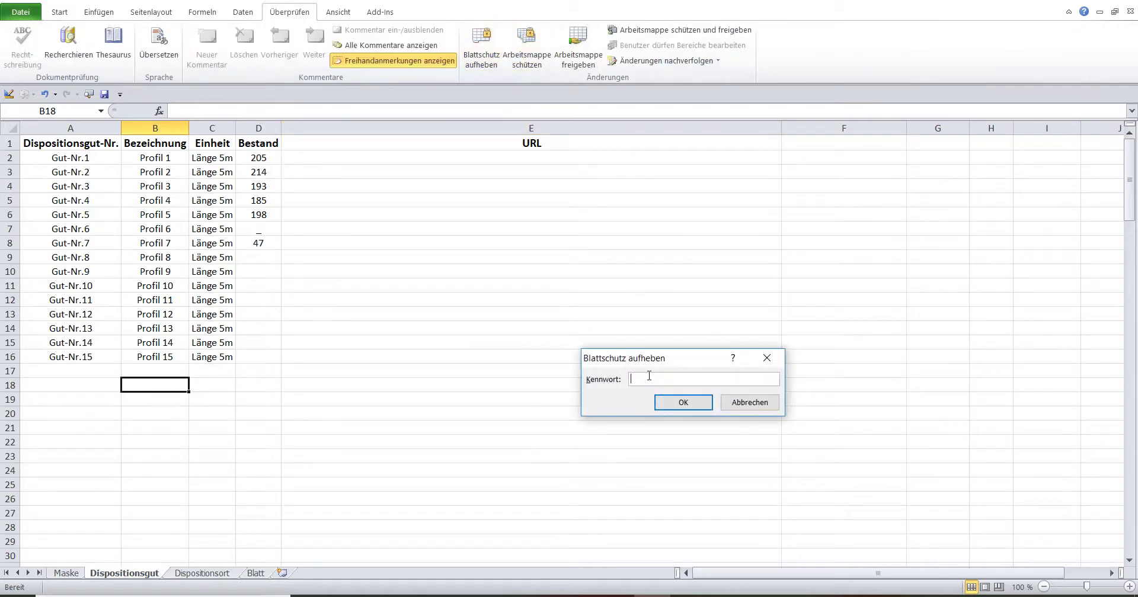
type("1")
left_click(676, 405)
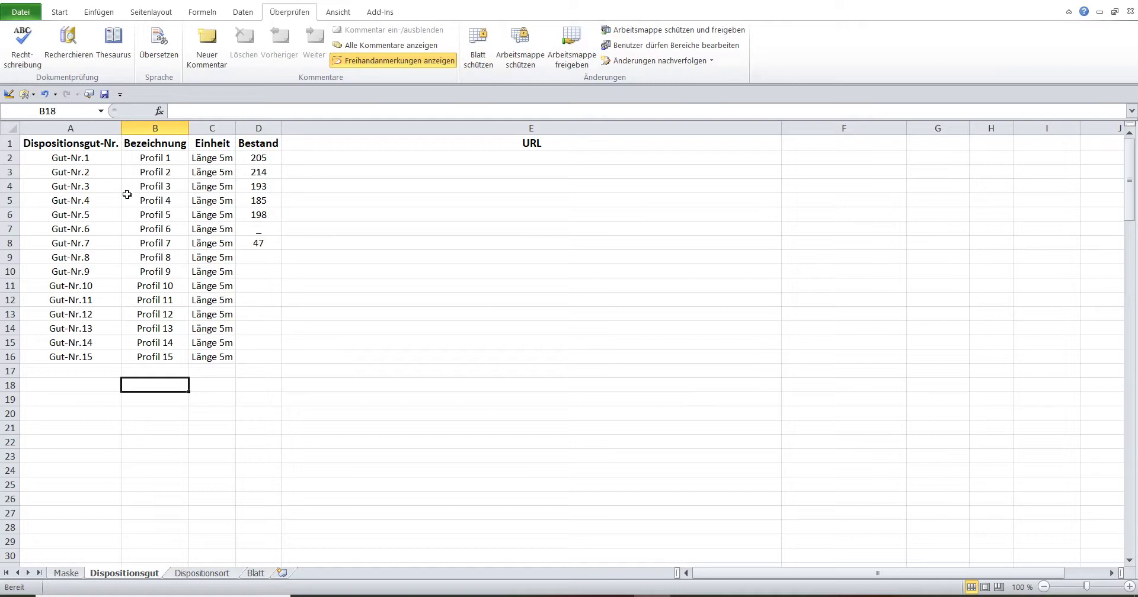
Step: Append long runs of w's to Gut-Nr.1 in A2 and Profil 1 in B2, then open the Maske form
left_click(98, 164)
key("F2")
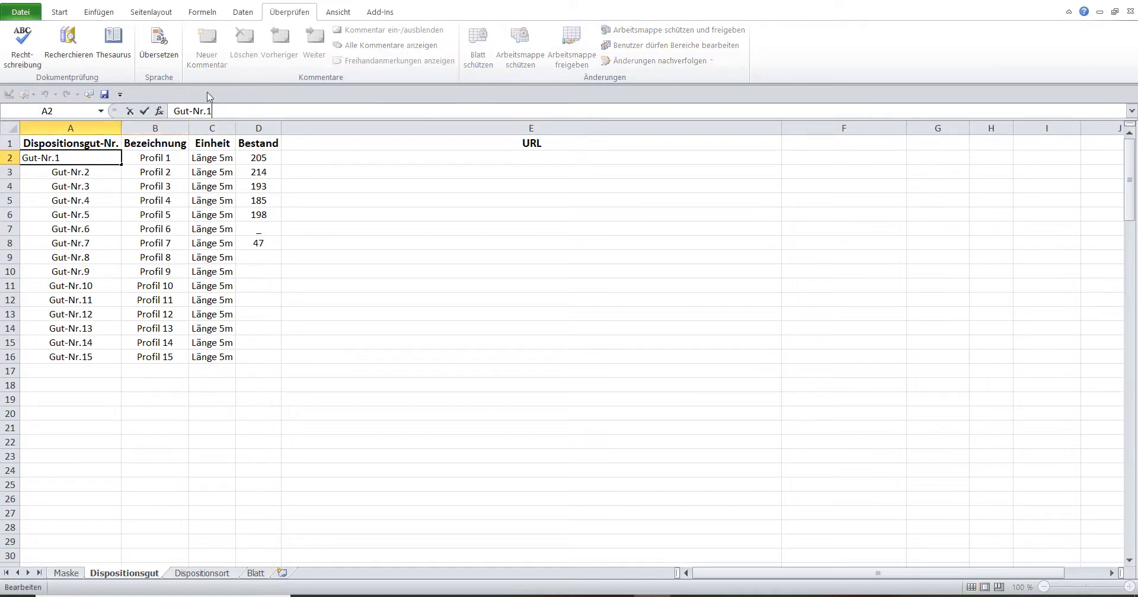
left_click(61, 12)
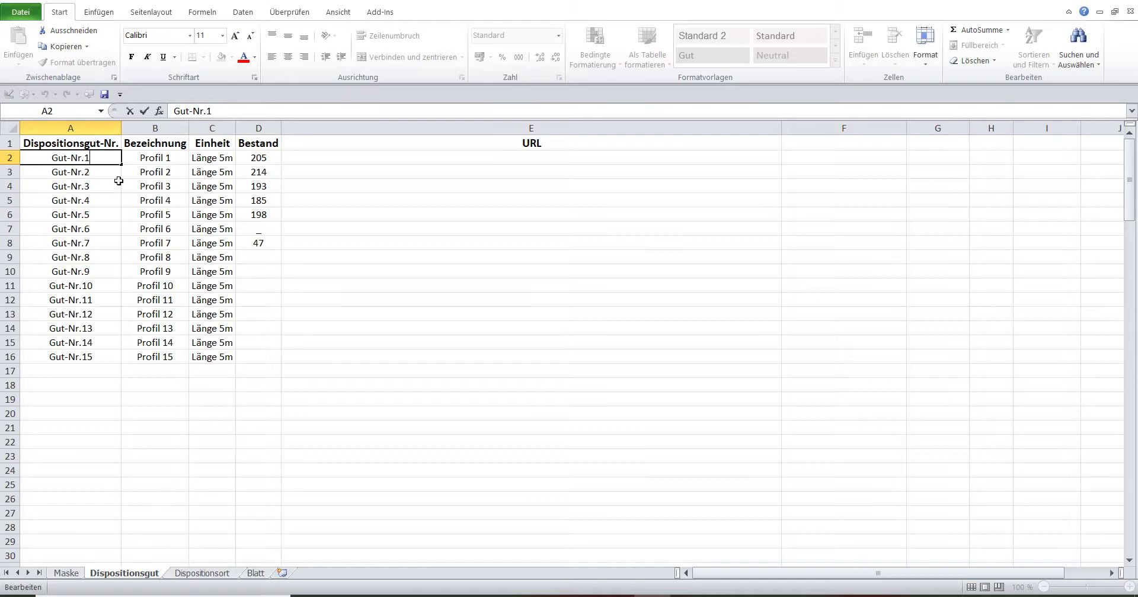
type("wwwwwwwwwwwwwwww")
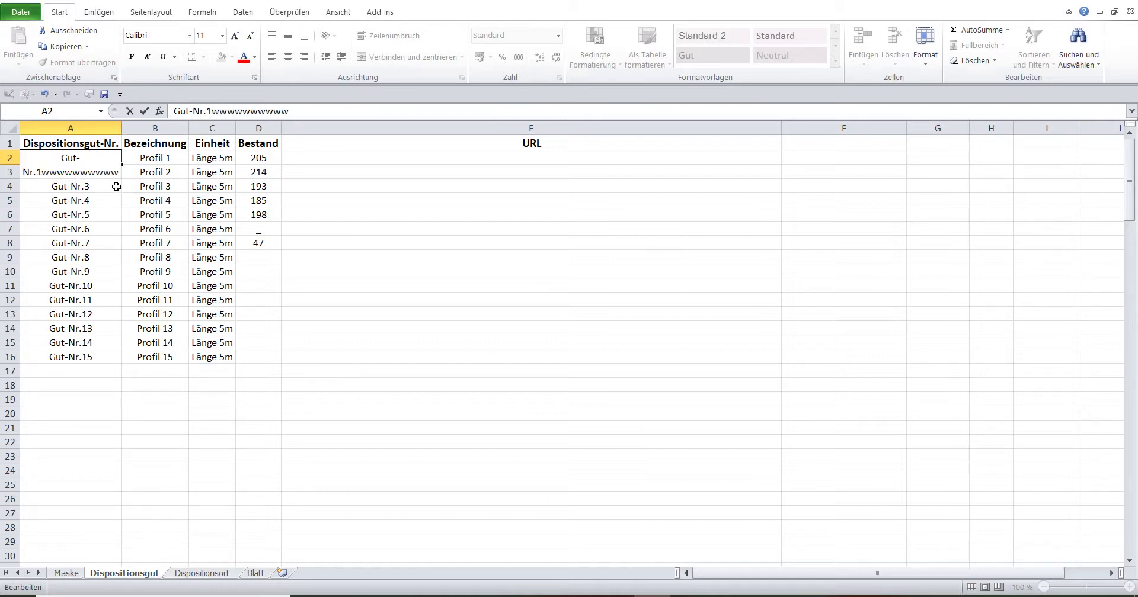
left_click(148, 158)
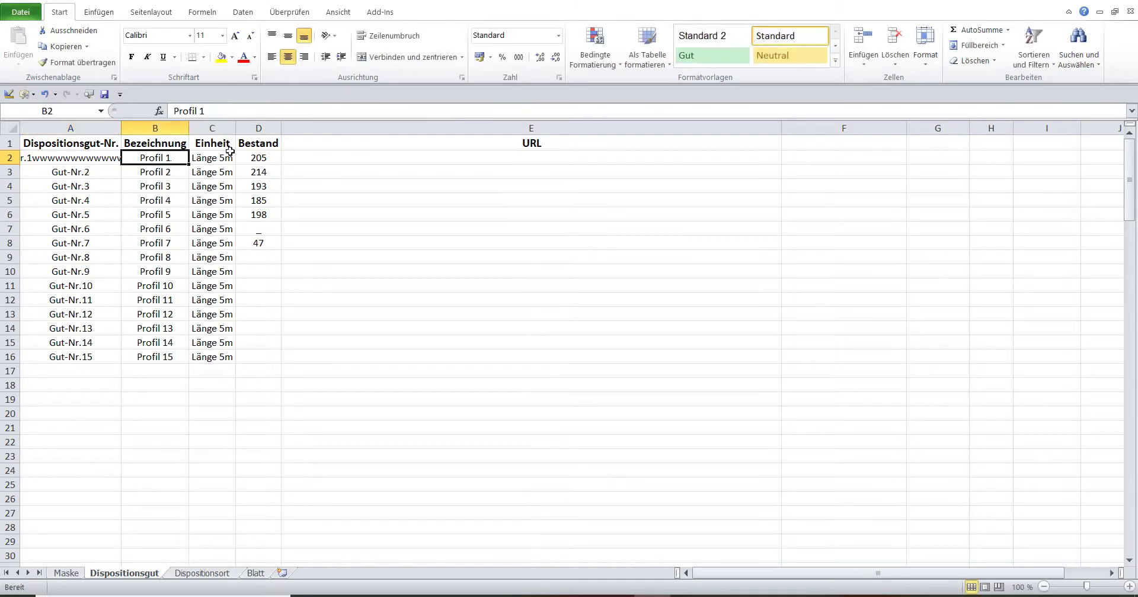
key("F2")
type("wwwwwwwwwwwwwwwww")
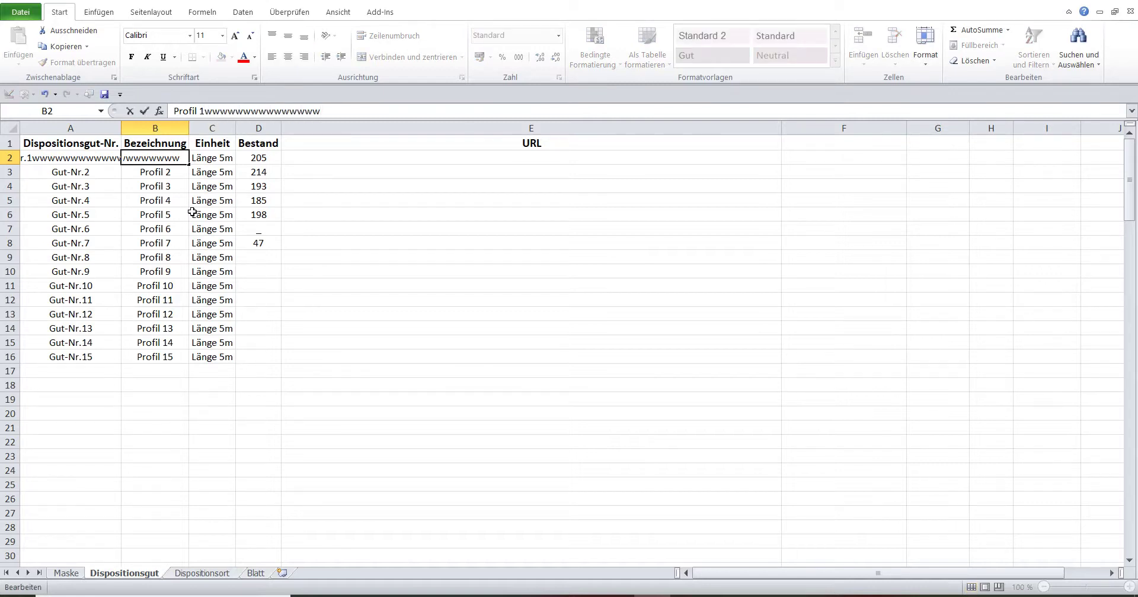
left_click(413, 377)
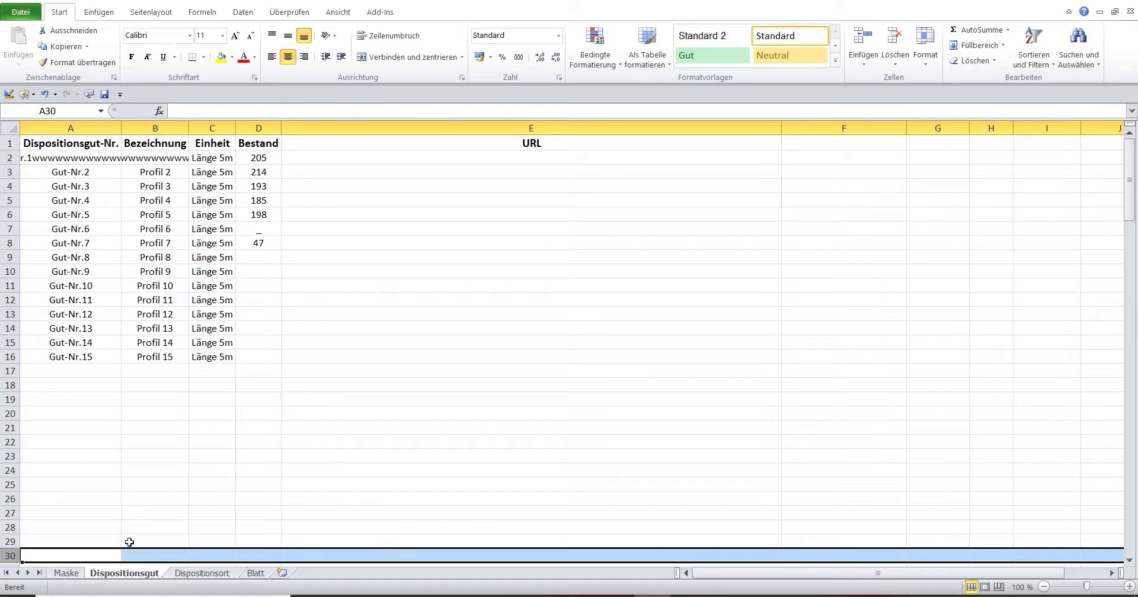
left_click(168, 480)
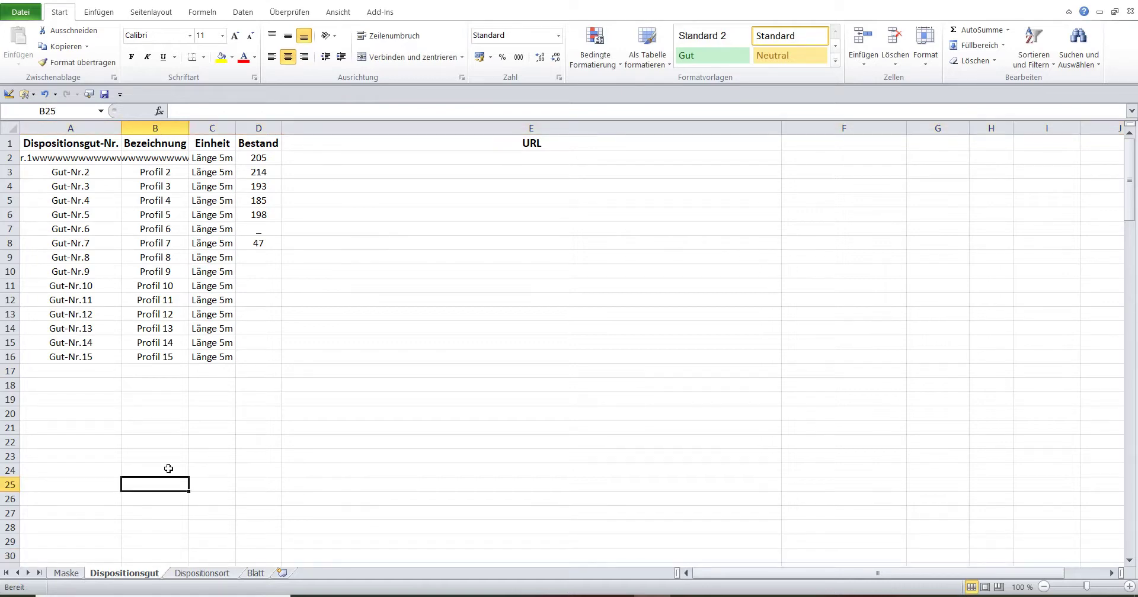
left_click(67, 572)
left_click(499, 168)
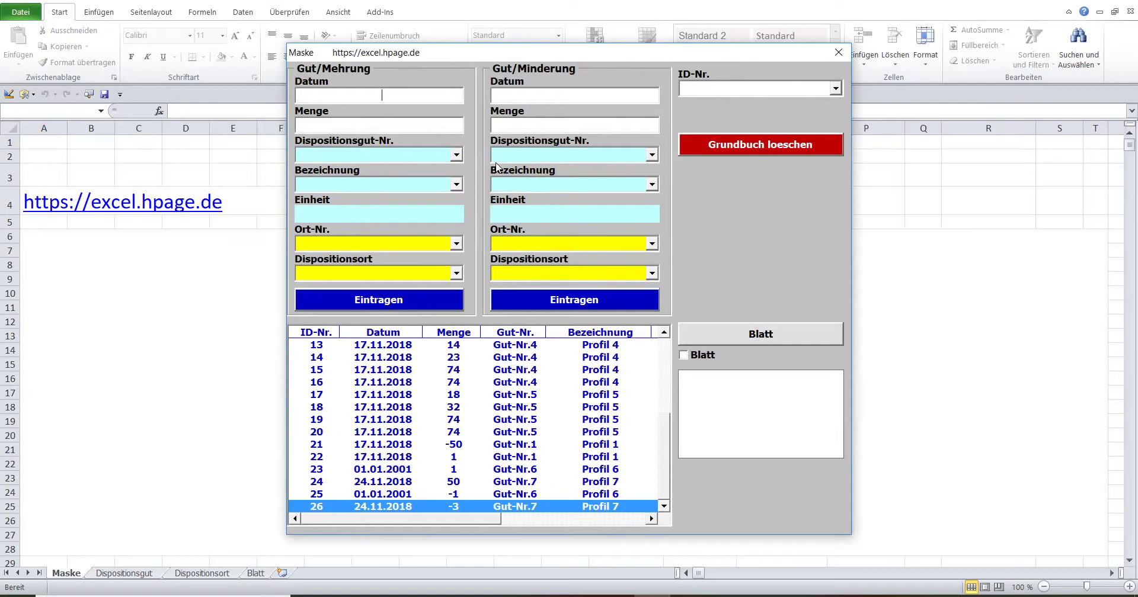
Step: Scroll the item and location lists sideways to view the lengthened entries
left_click(426, 156)
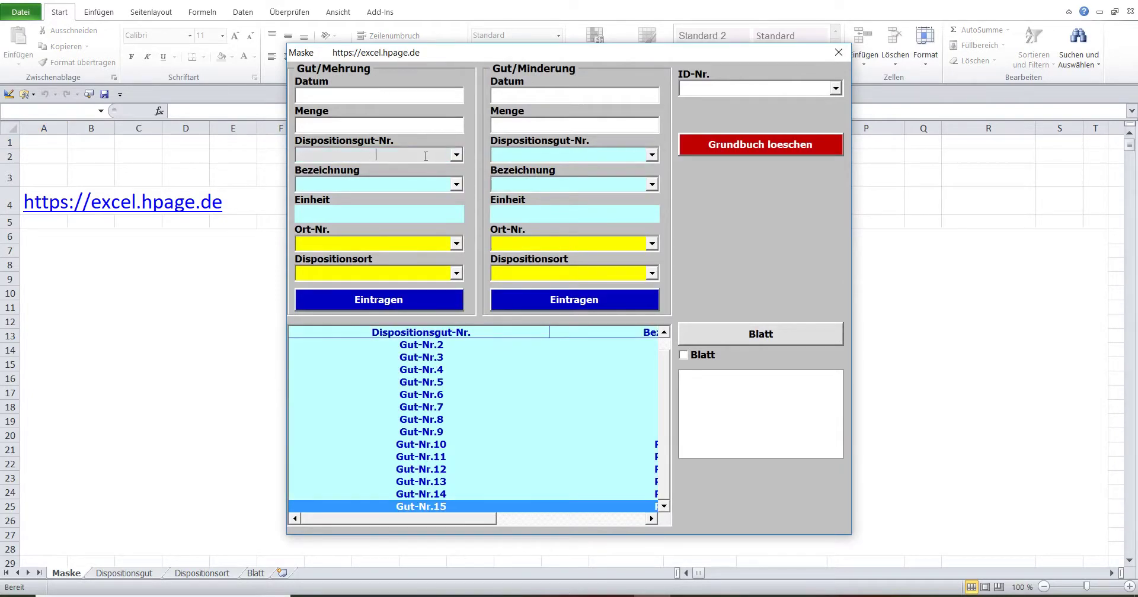
left_click(450, 511)
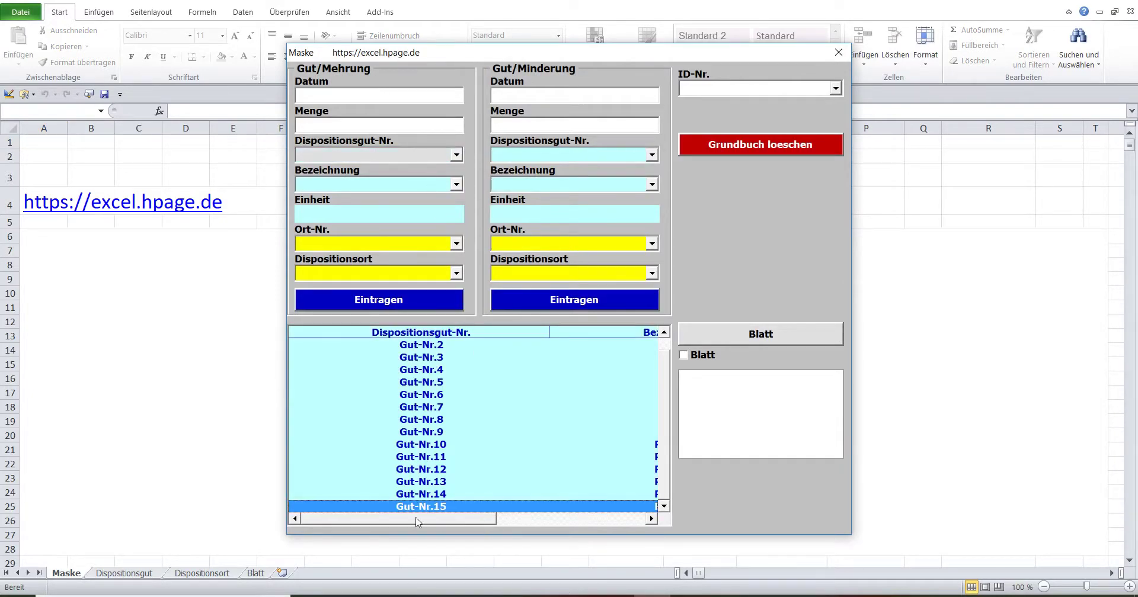
left_click(663, 463)
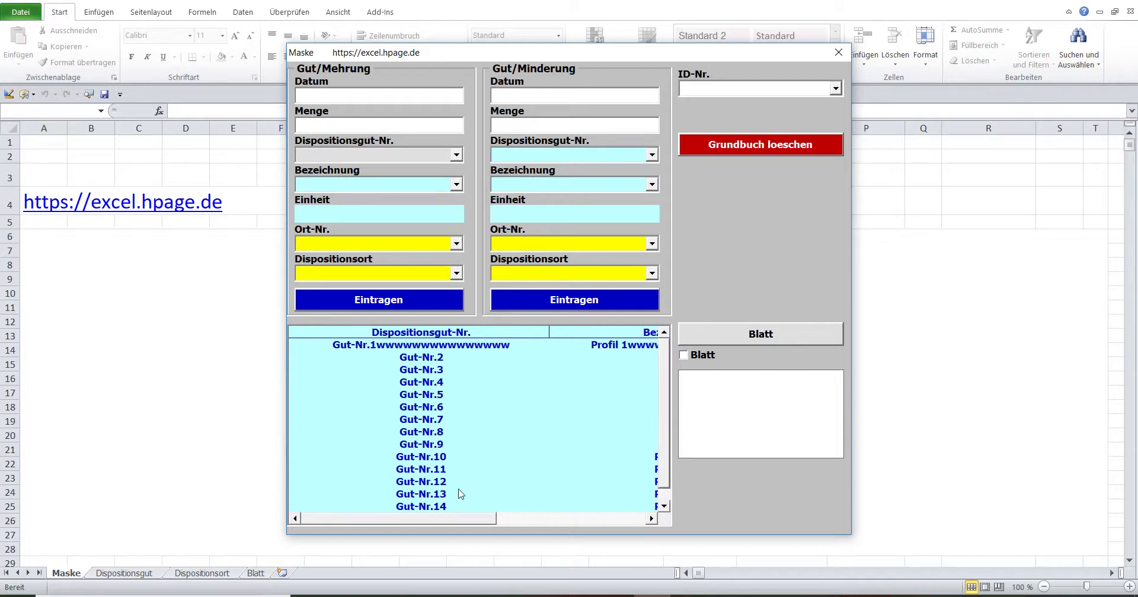
left_click_drag(446, 522, 622, 502)
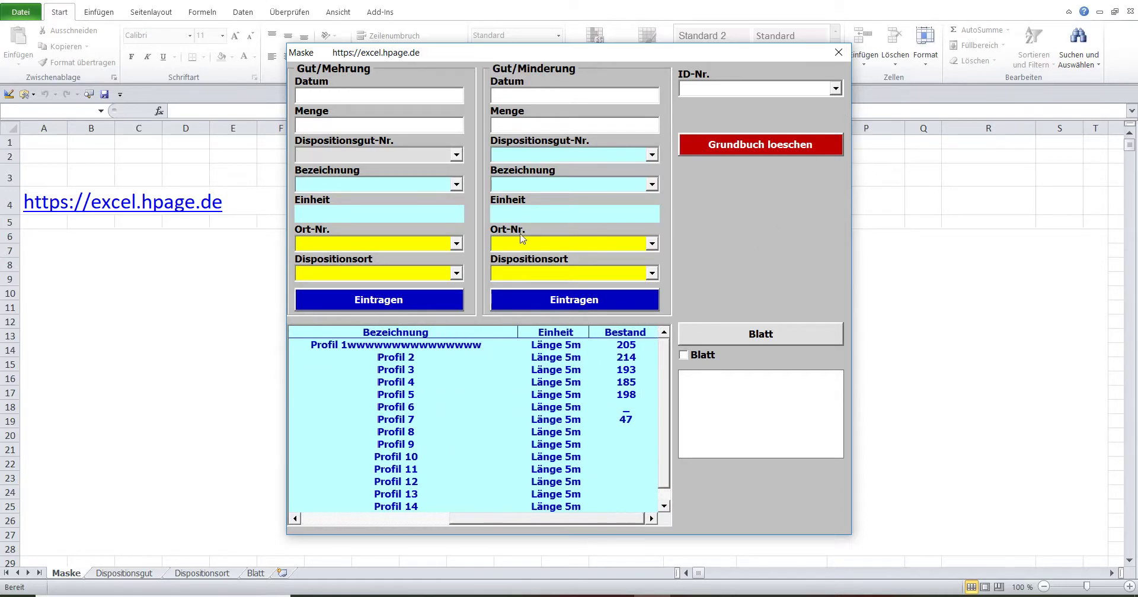
left_click(428, 238)
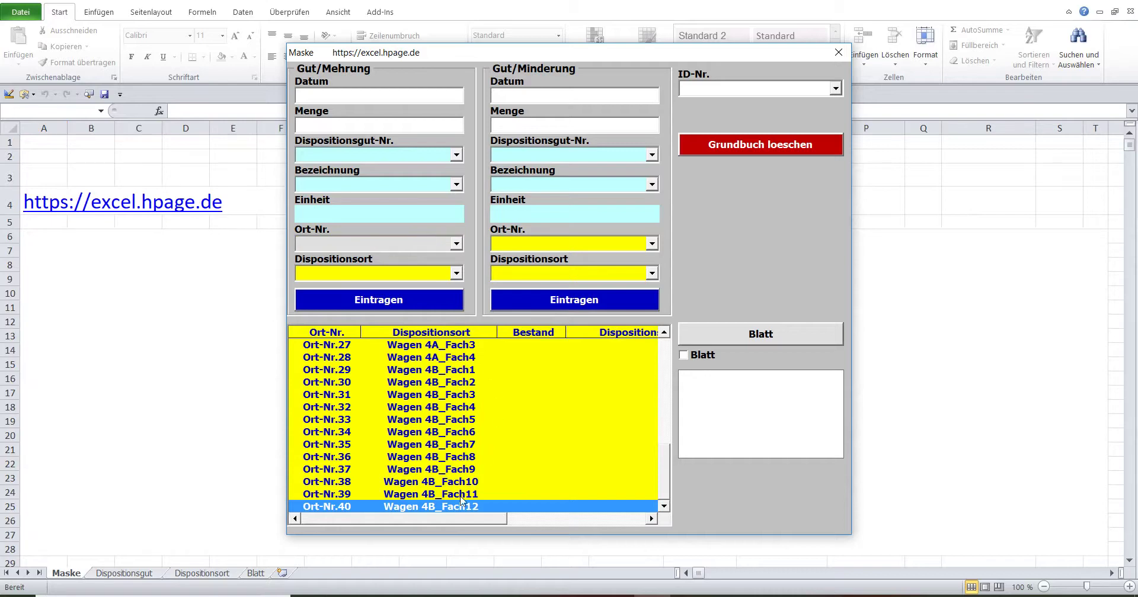
left_click_drag(452, 522, 480, 507)
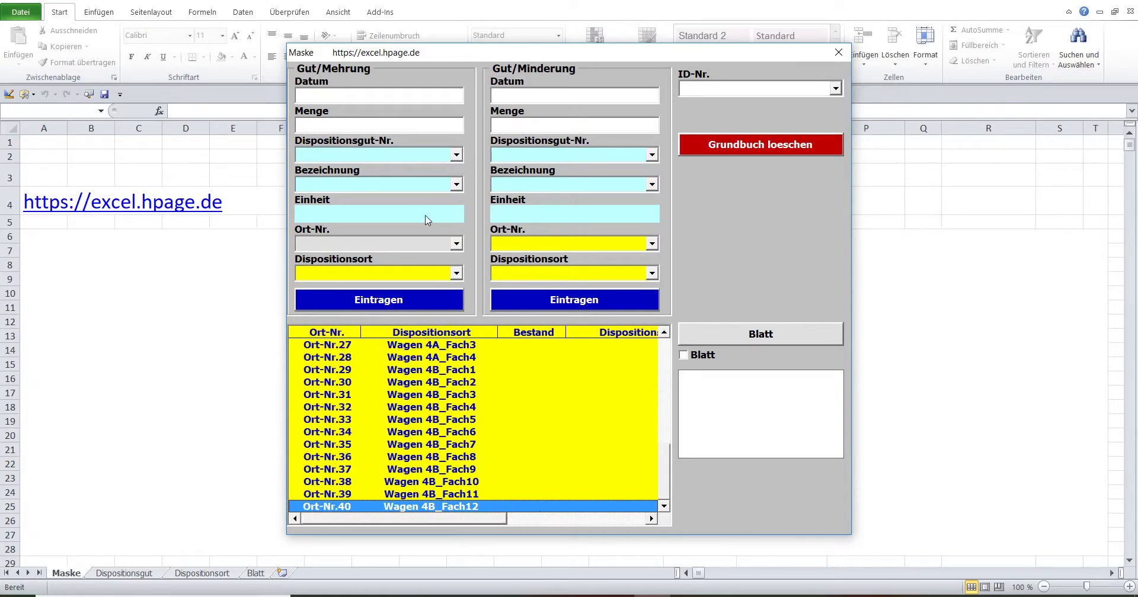
Step: Recheck the item list's widened columns, then close the Maske form
left_click(420, 153)
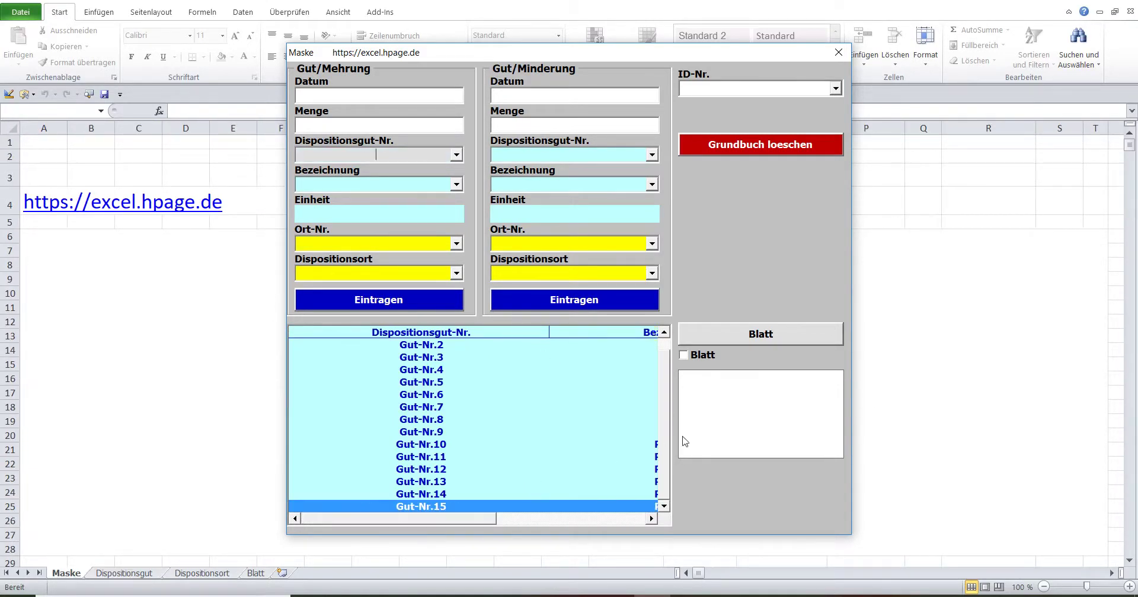
left_click_drag(664, 443, 665, 391)
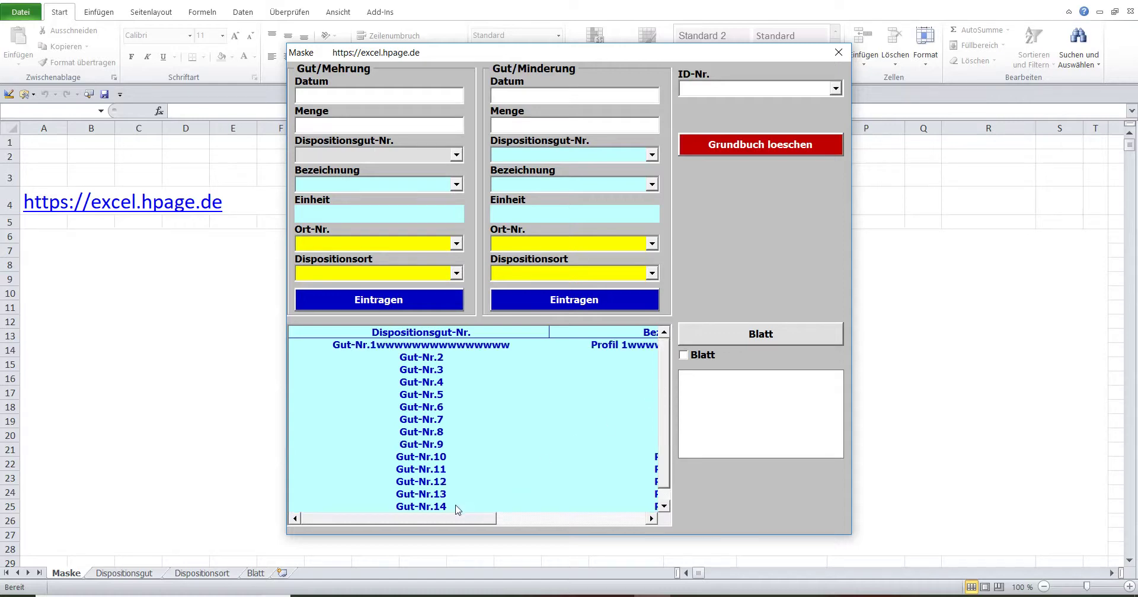
mouse_move(452, 517)
left_mouse_down()
mouse_move(591, 511)
mouse_move(399, 482)
left_mouse_up()
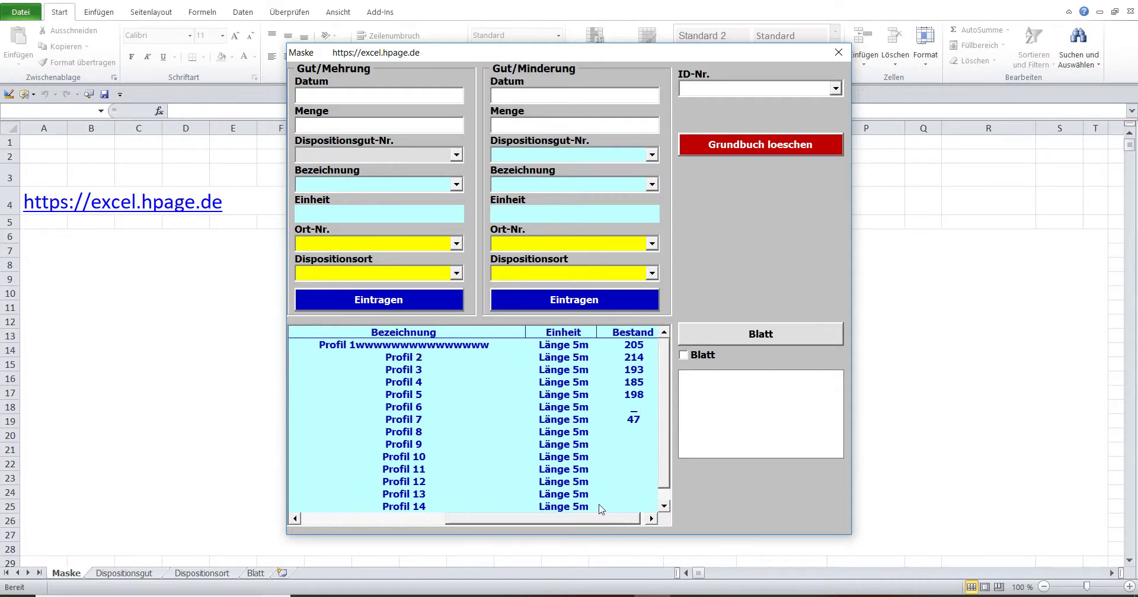
left_click(838, 53)
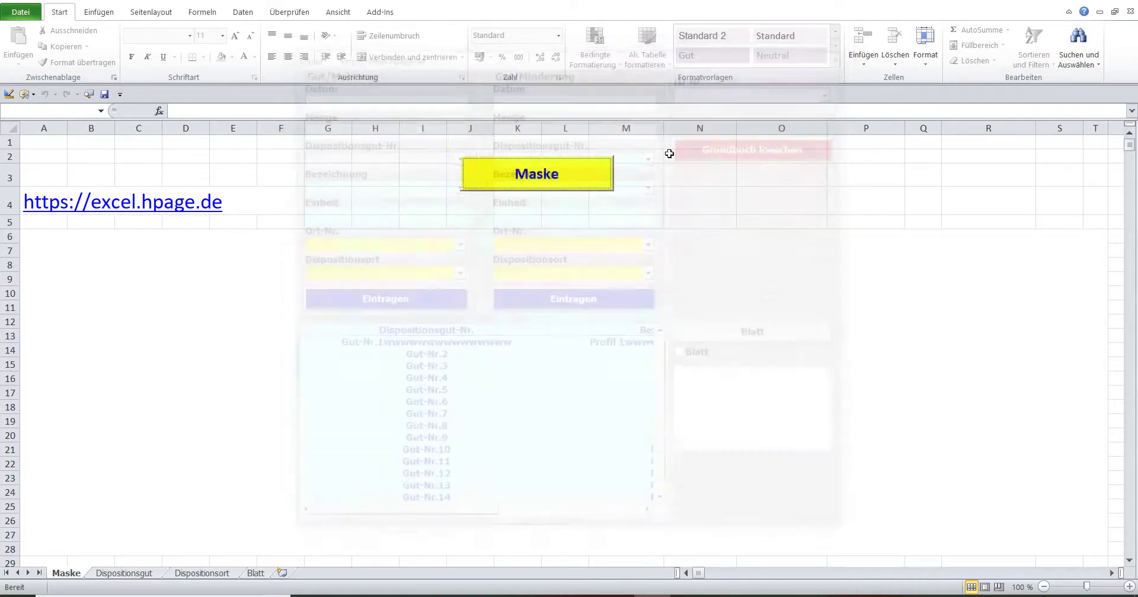
Step: Remove the Dispositionsgut sheet's protection with its password
left_click(102, 574)
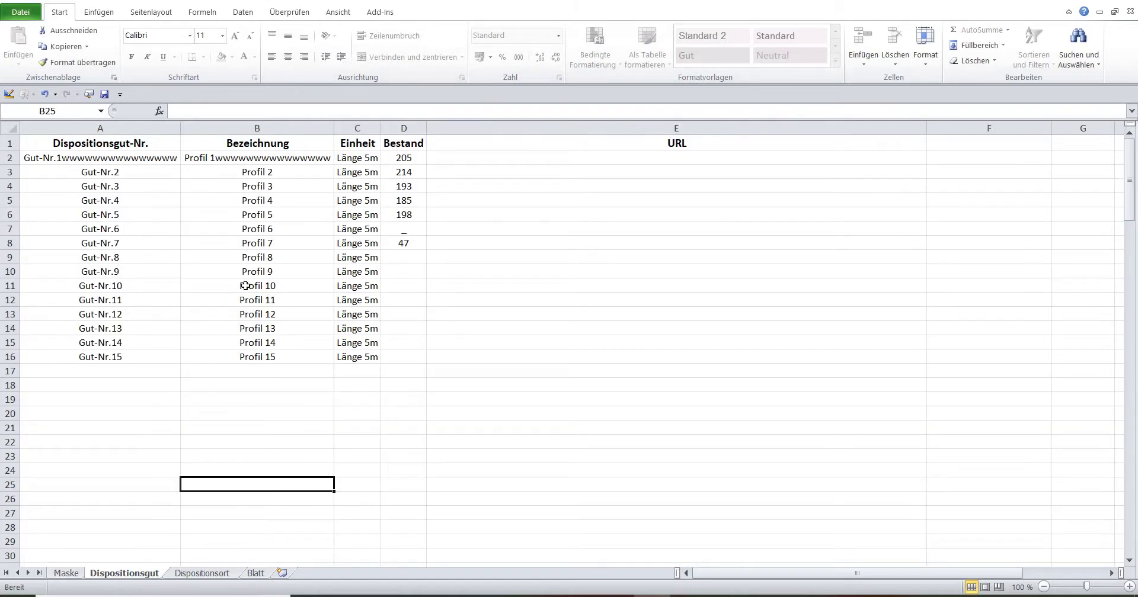
left_click(157, 159)
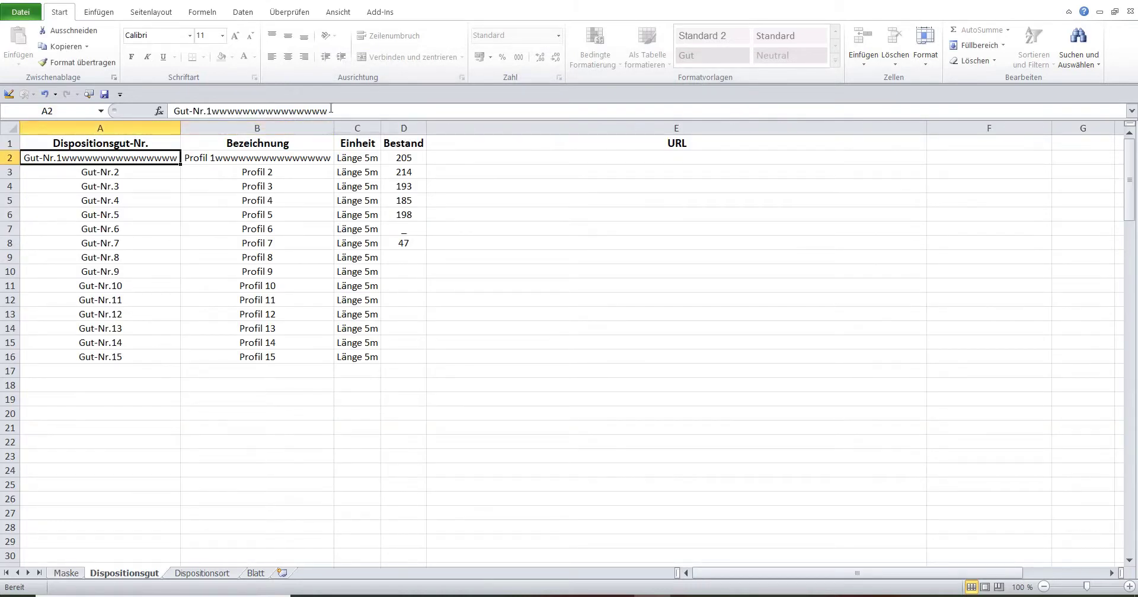
left_click(160, 276)
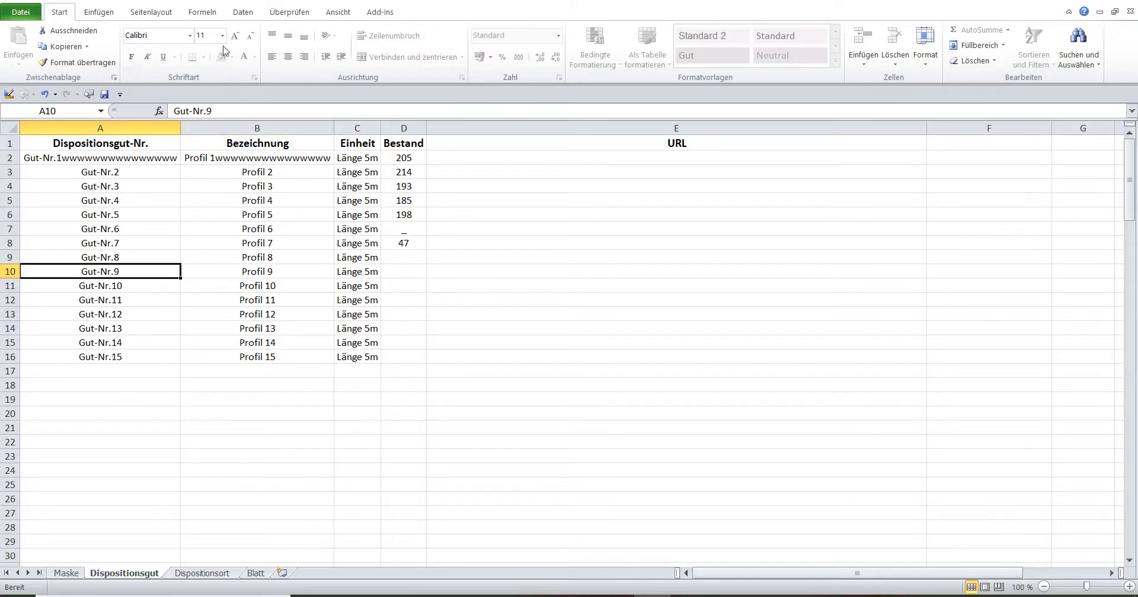
left_click(295, 14)
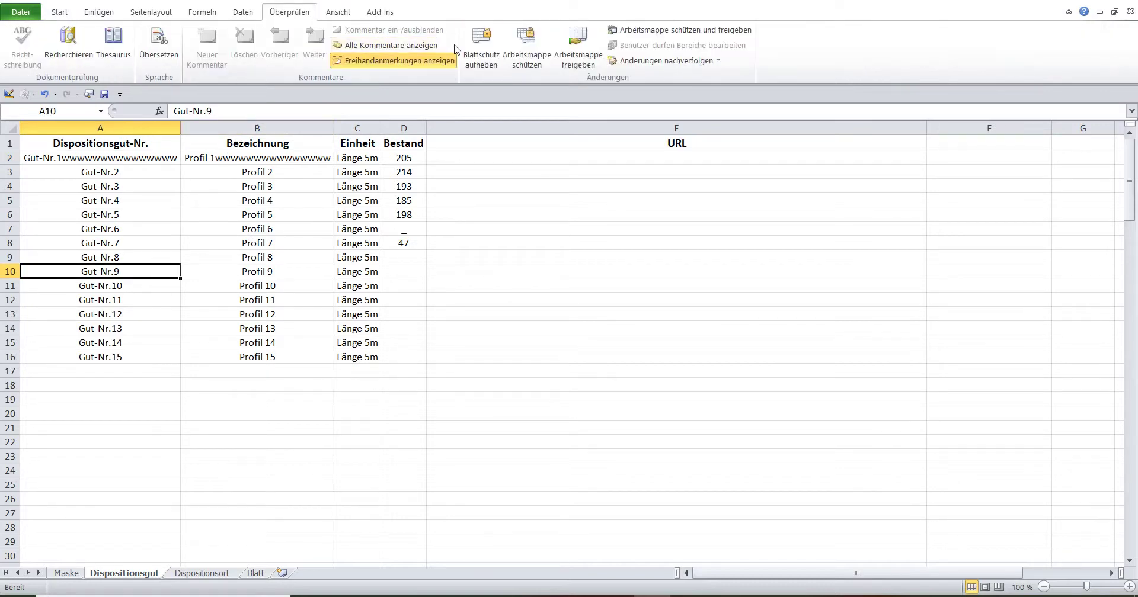
left_click(479, 50)
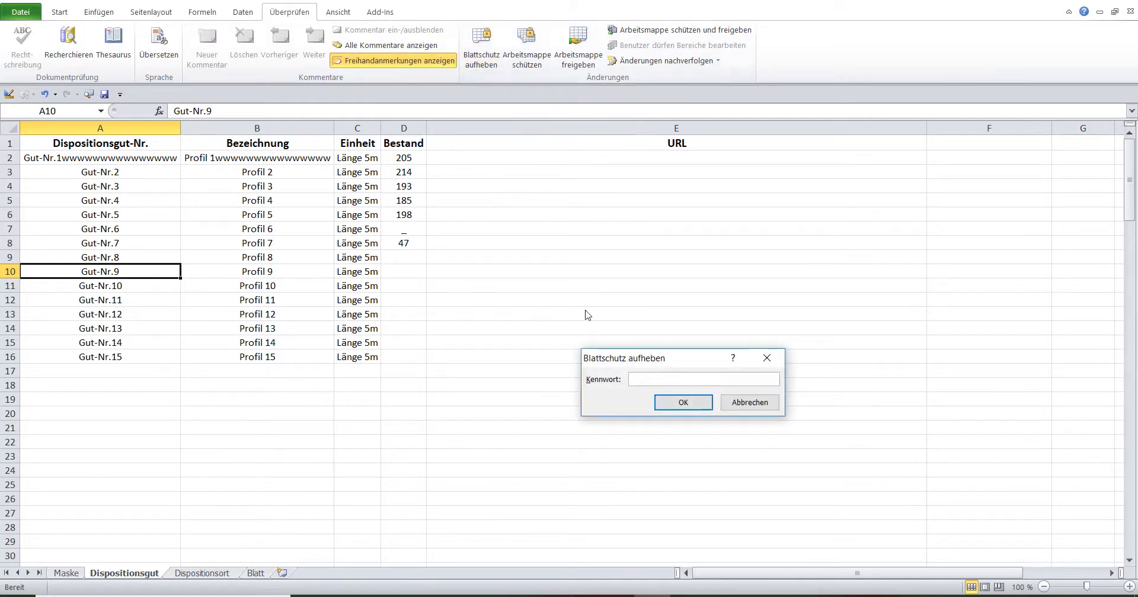
left_click(672, 405)
Step: Delete the extra w's from Gut-Nr.1 in A2 and Profil 1 in B2
left_click(126, 158)
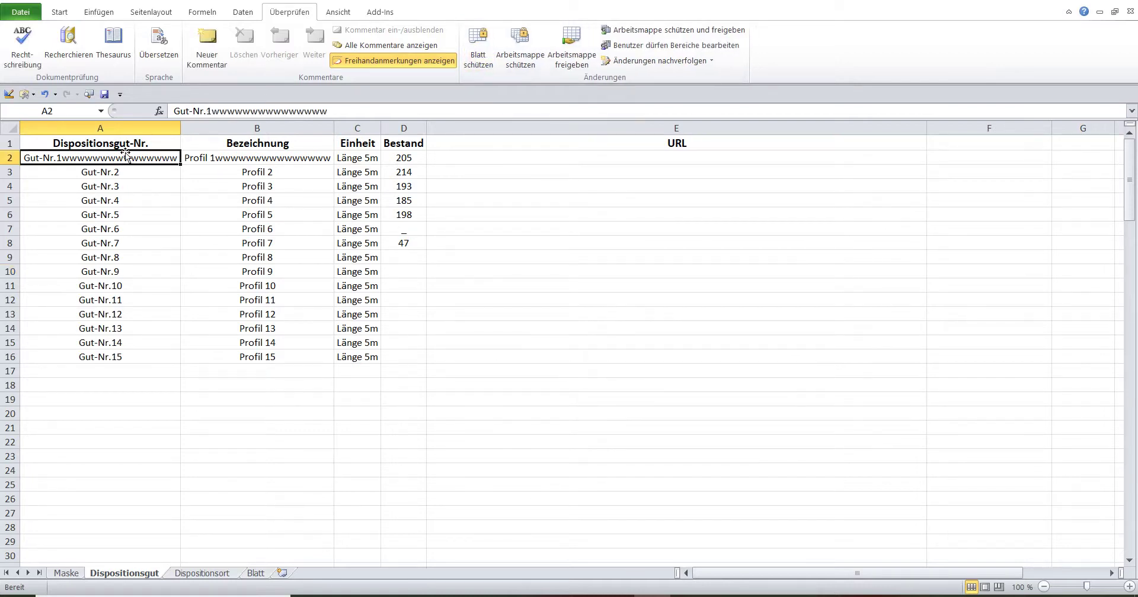
left_click(59, 12)
left_click_drag(327, 110, 207, 111)
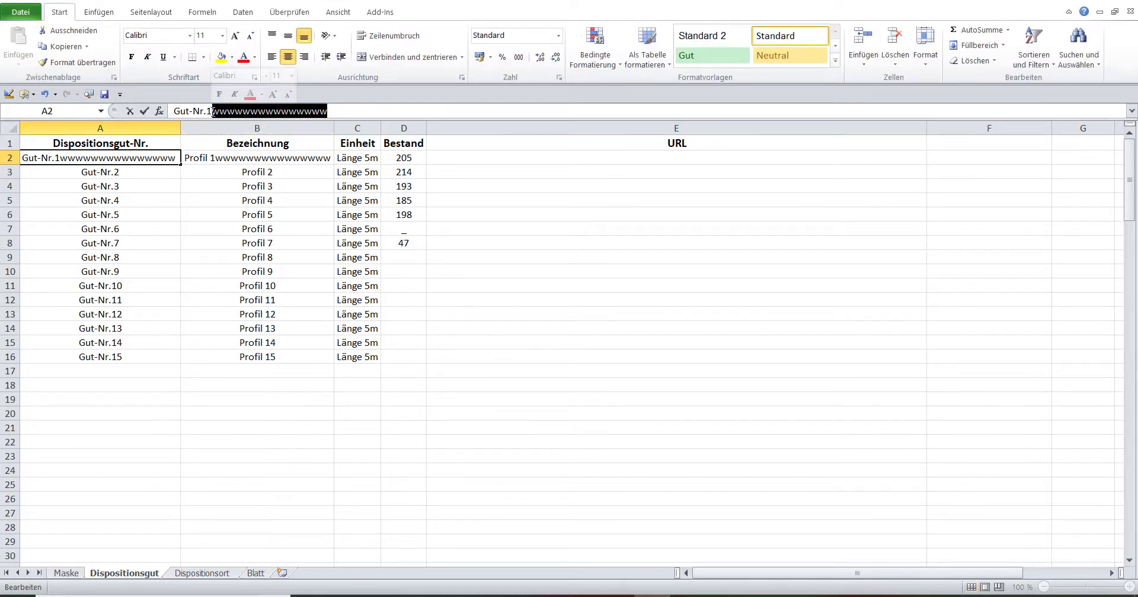
key("BackSpace")
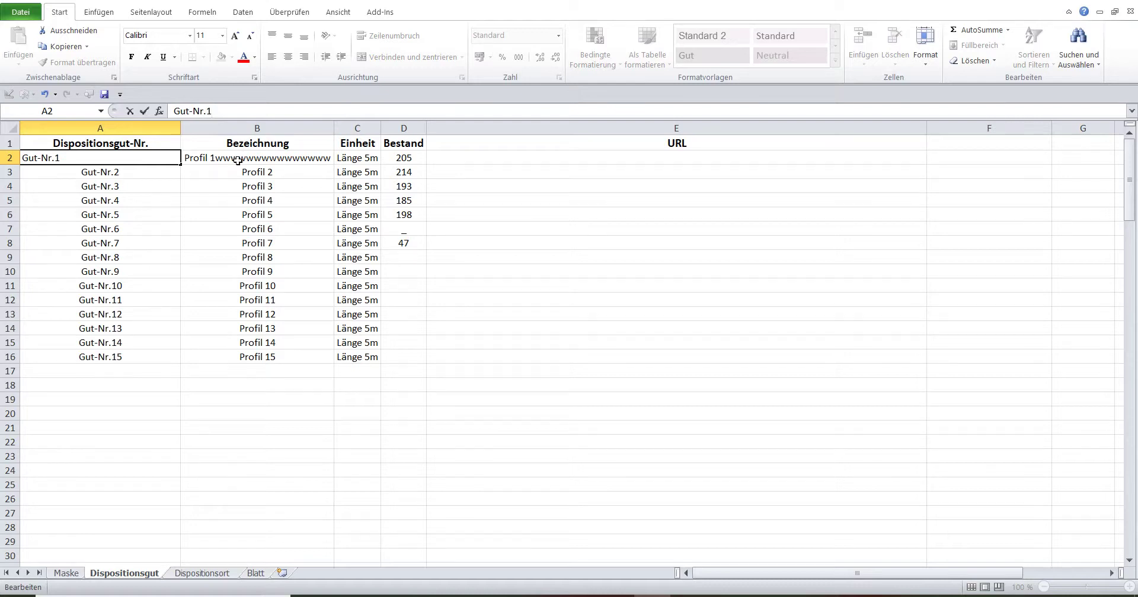
left_click(237, 161)
left_click_drag(323, 111, 211, 109)
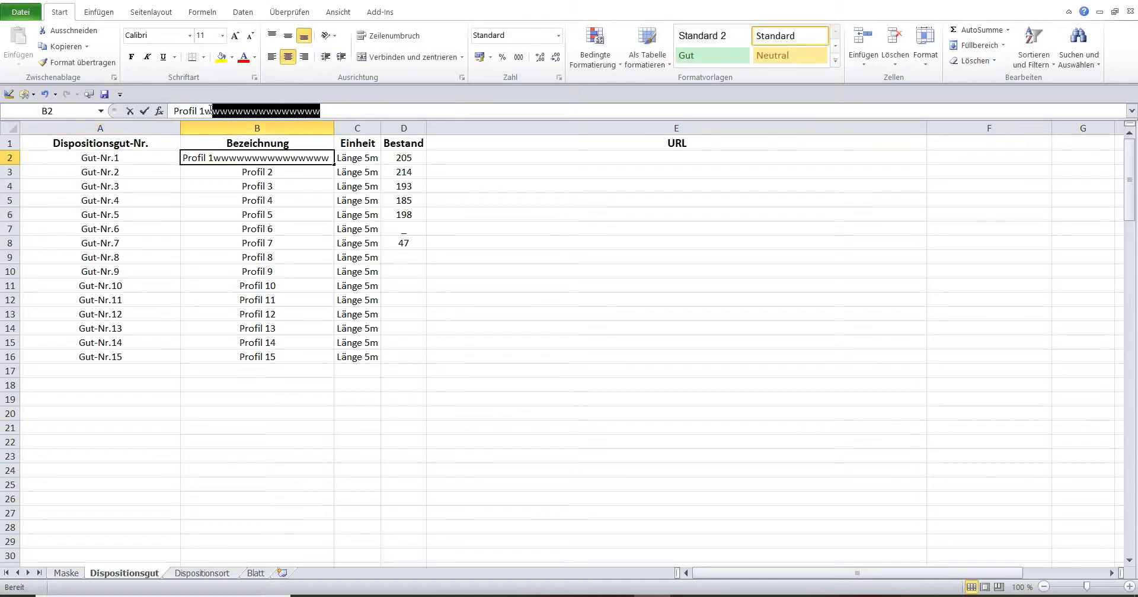
key("BackSpace")
left_click(127, 356)
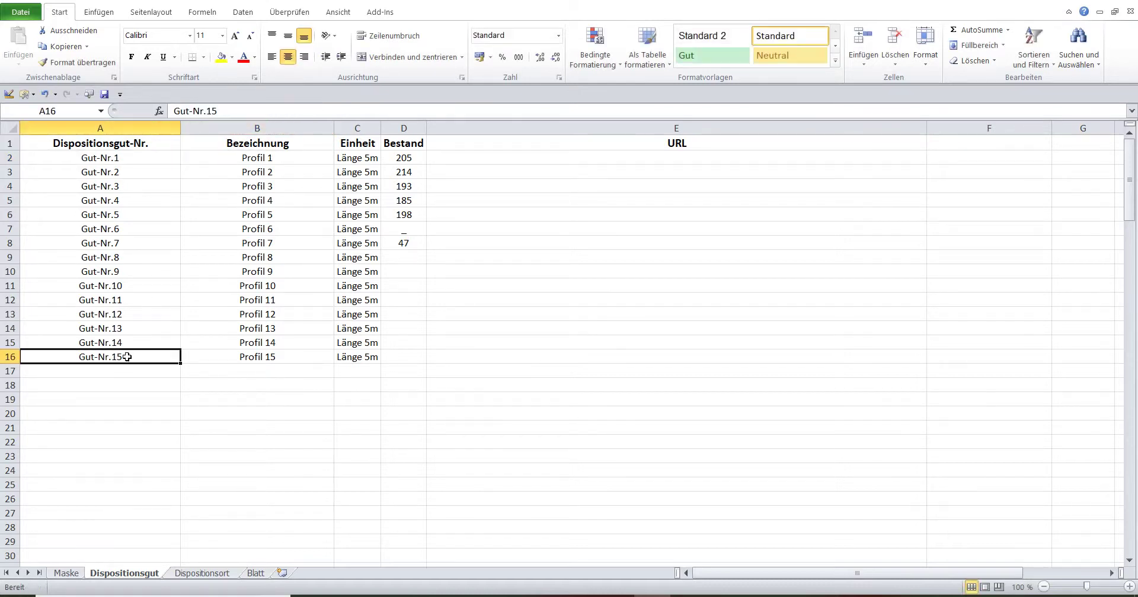
Step: Reopen the Maske form, scroll the item list sideways, and switch to the Word documentation
left_click(68, 573)
left_click(480, 173)
left_click(428, 159)
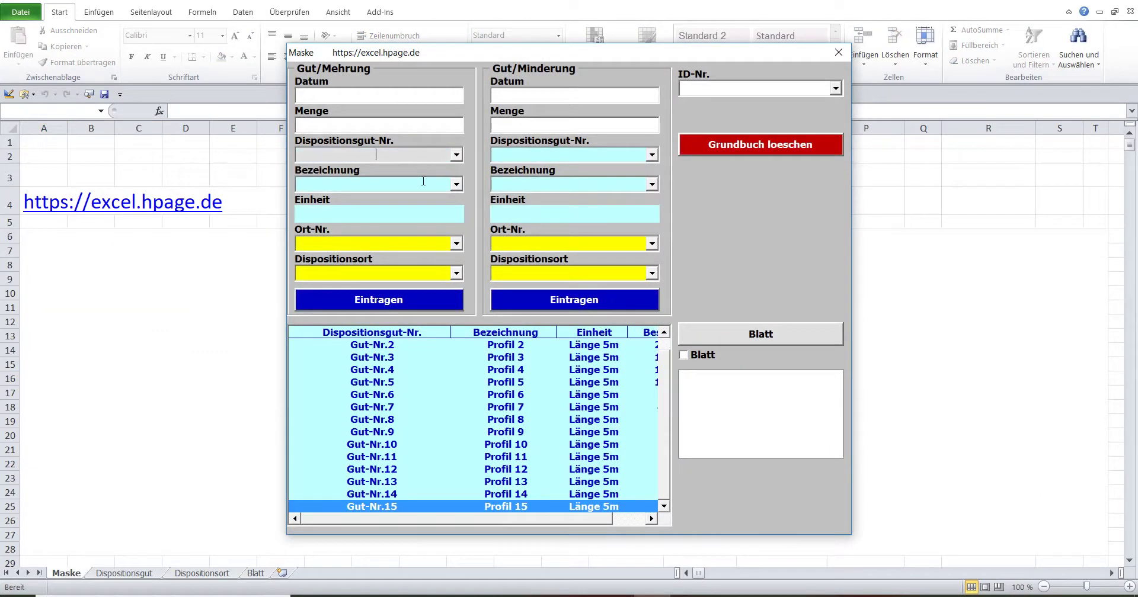
left_click(665, 450)
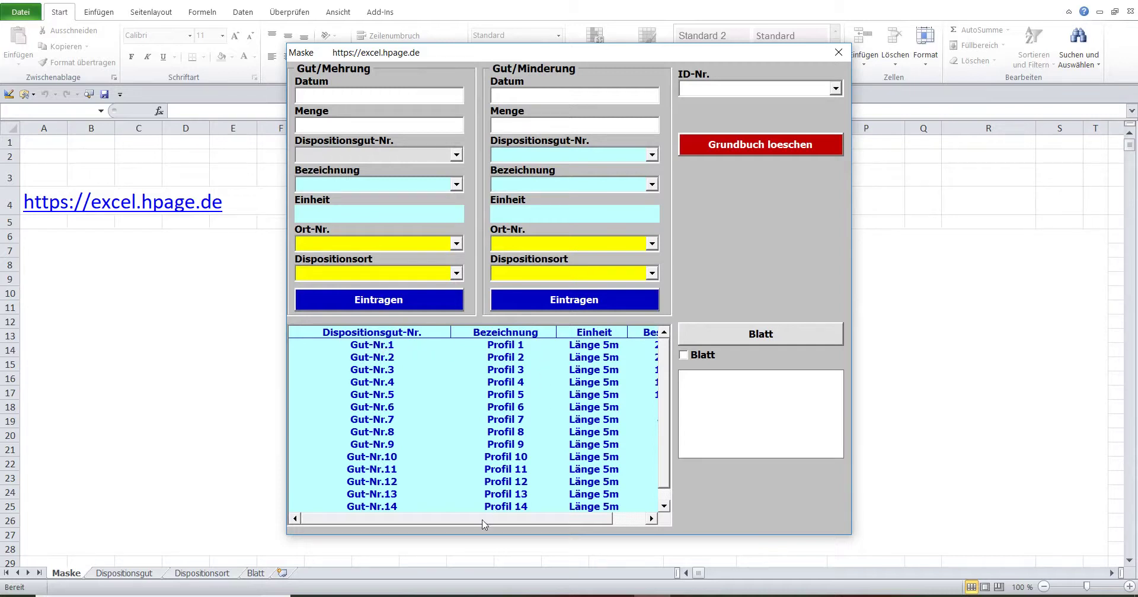
left_click_drag(485, 522, 586, 523)
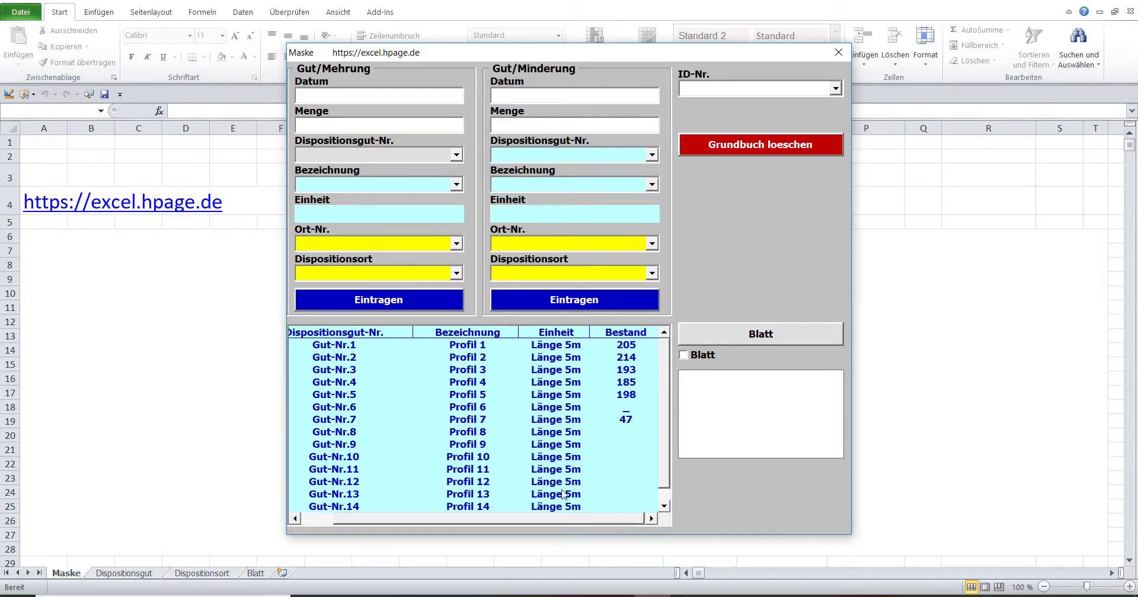
key("alt+Tab")
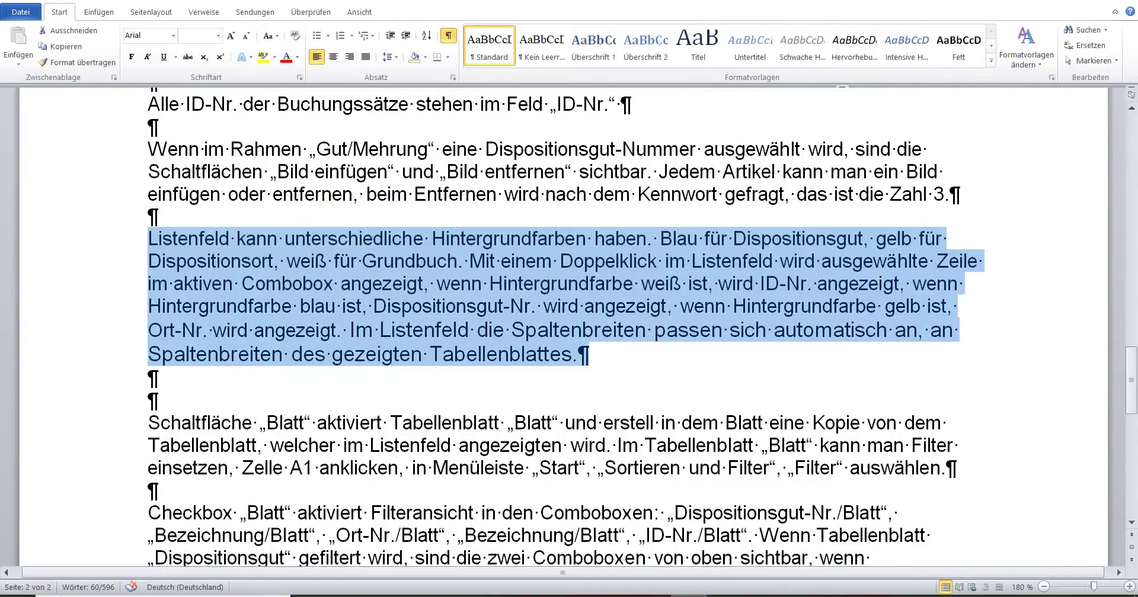
Step: Select the Word paragraph on the Blatt feature, then list the Grundbuch bookings in the Maske form
scroll(438, 473, "down", 2)
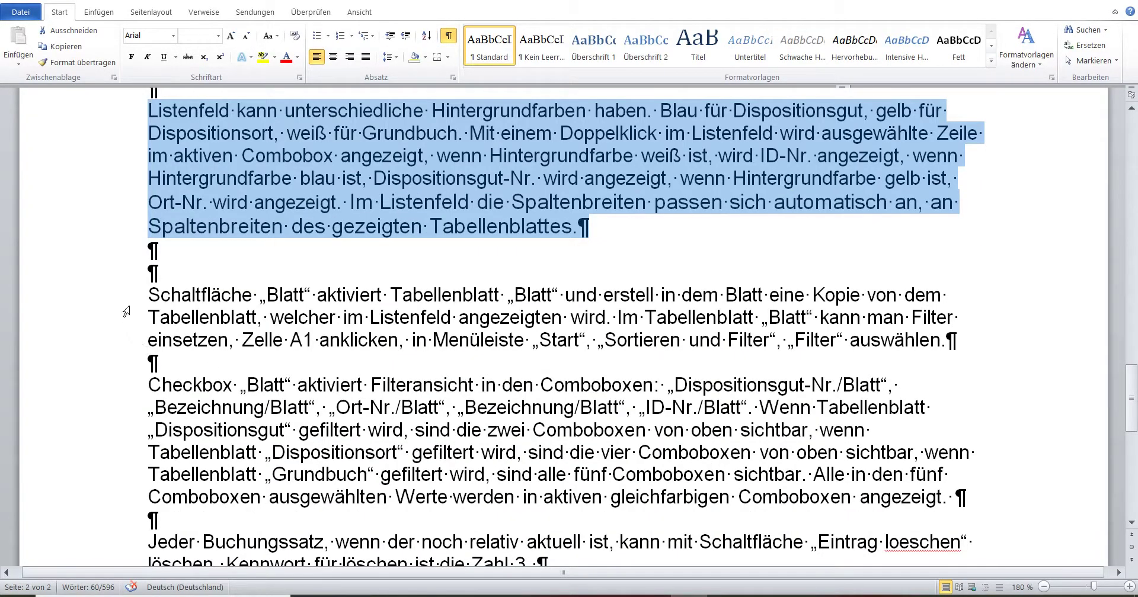
left_click_drag(126, 297, 132, 335)
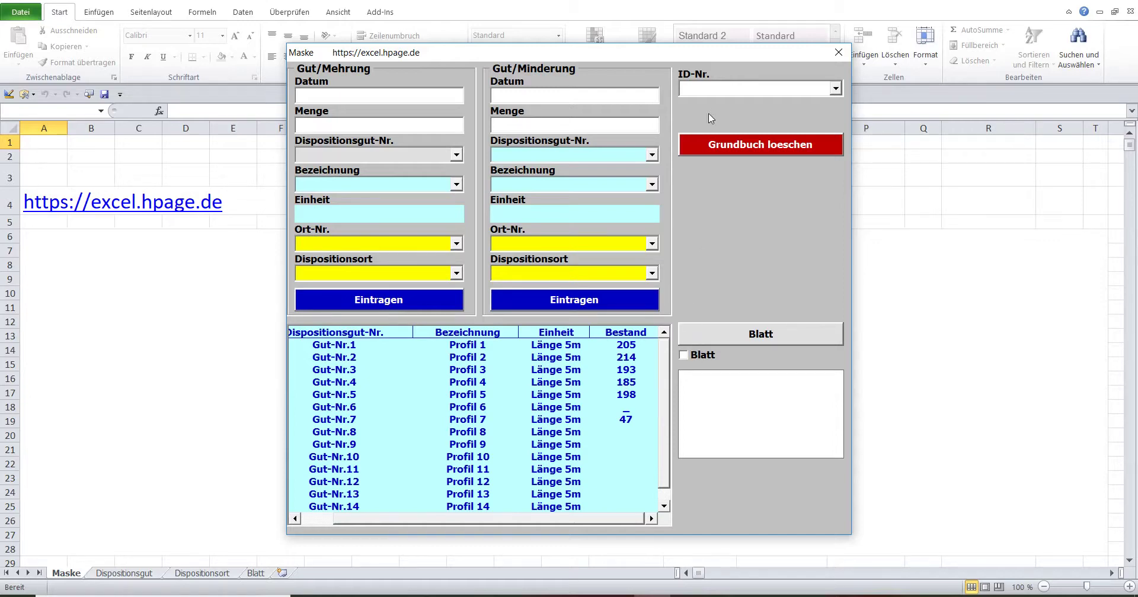
left_click(714, 90)
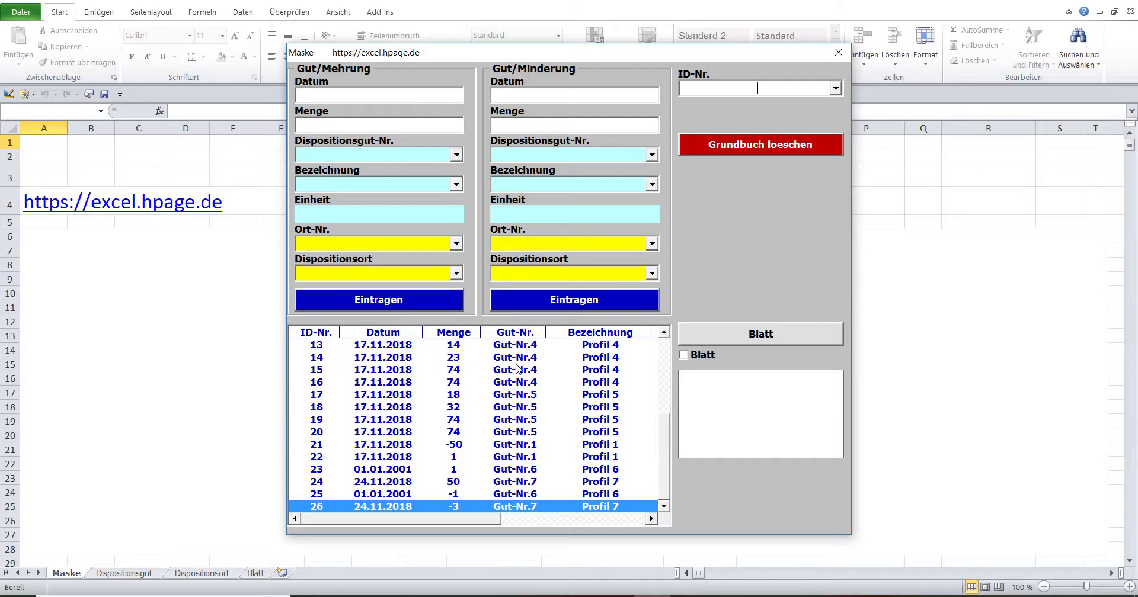
Step: Copy the listed Grundbuch bookings 1–26 into the Blatt sheet
left_click_drag(440, 520, 591, 522)
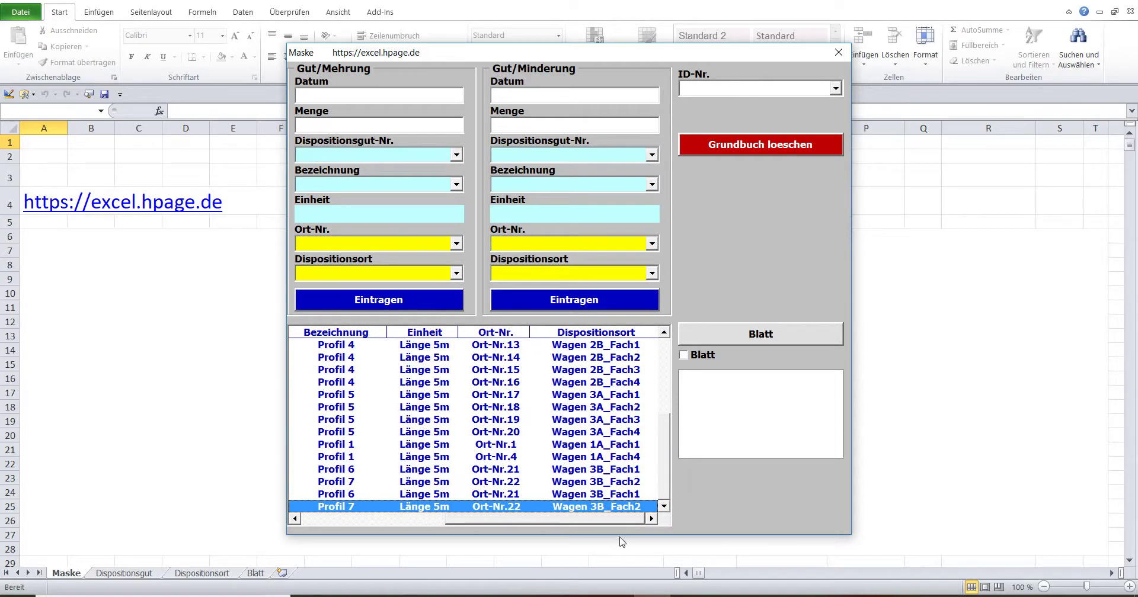
left_click(723, 335)
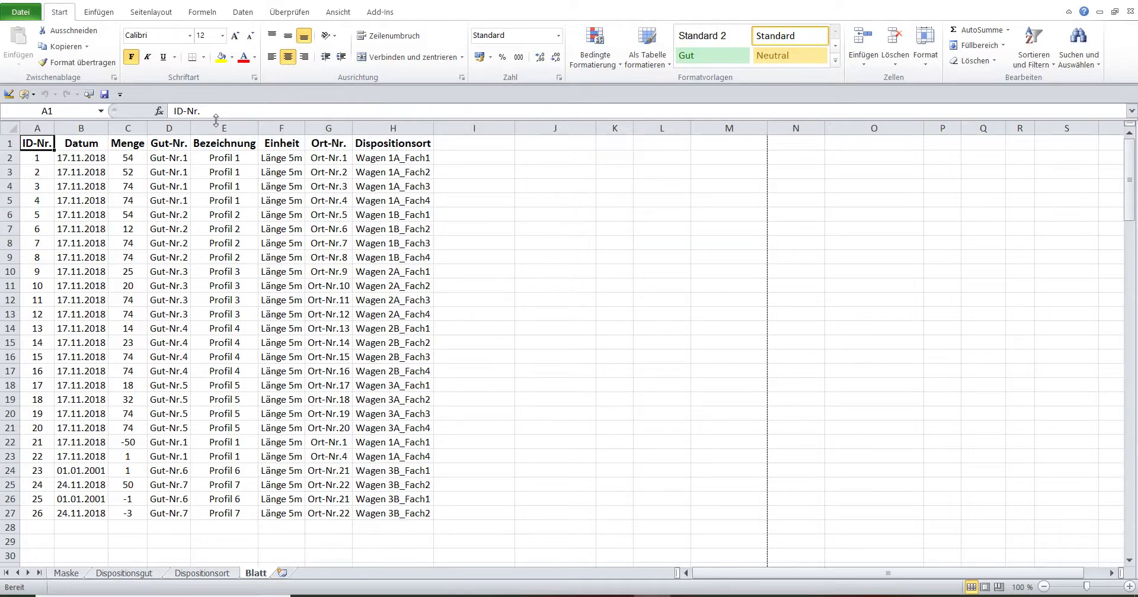
left_click(60, 174)
Step: Add filter arrows to the Blatt sheet's header row, then return to the Maske sheet
left_click(39, 144)
left_click(1028, 54)
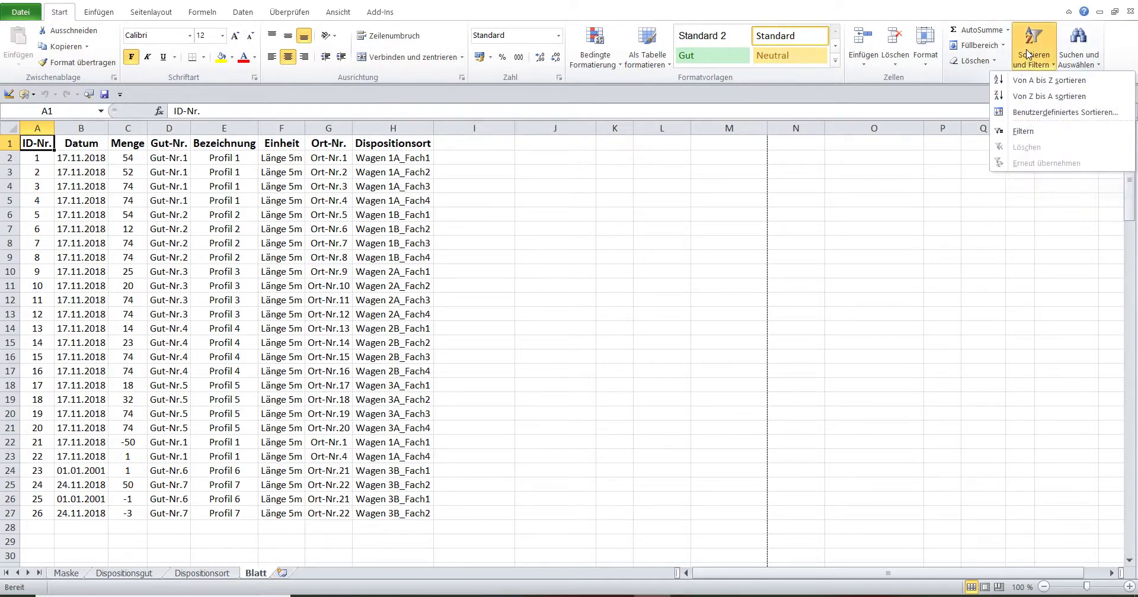
left_click(1016, 135)
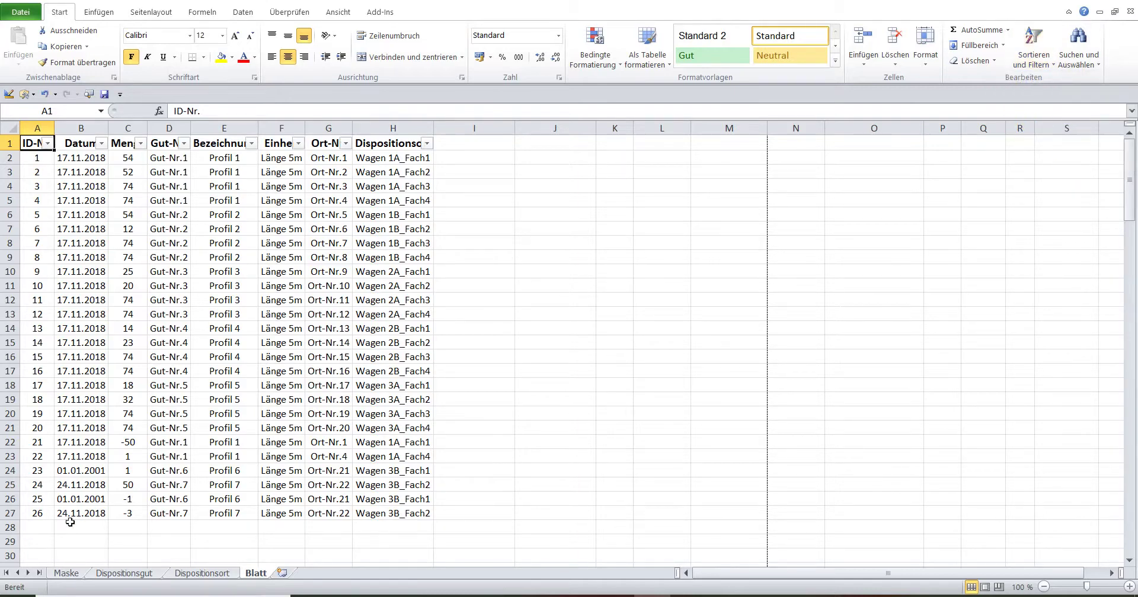
left_click(59, 575)
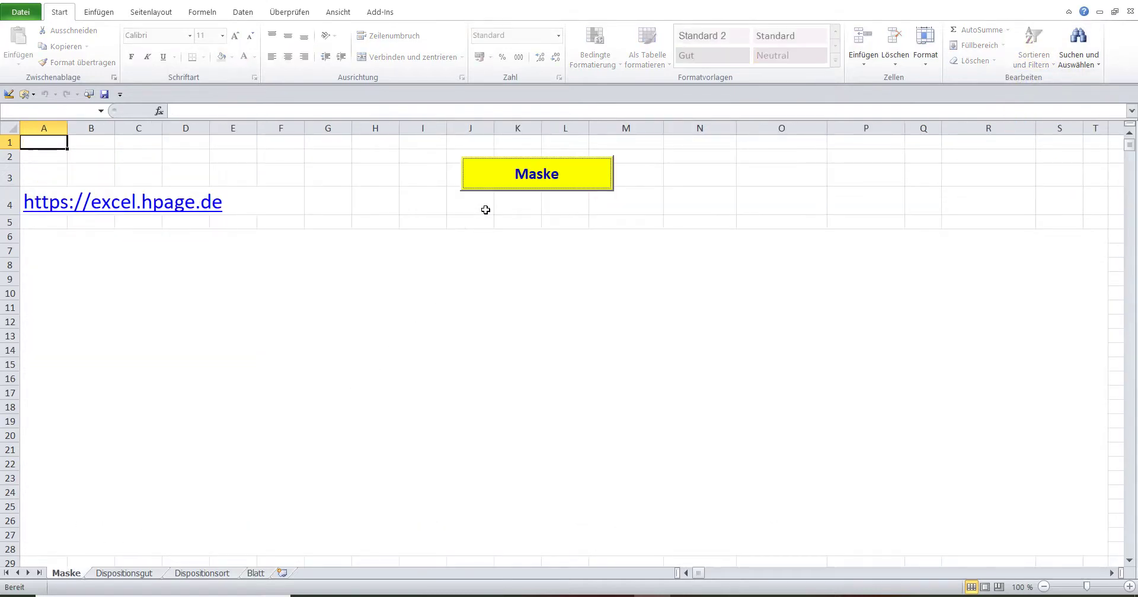
Step: Copy the Dispositionsort location list from the Maske form into the Blatt sheet
left_click(487, 176)
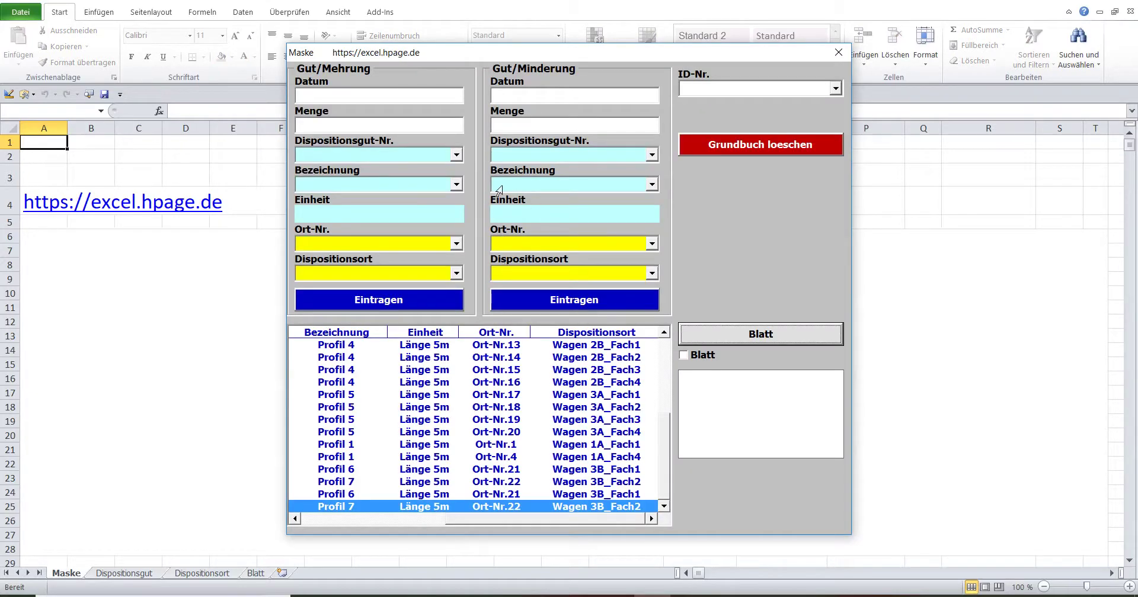
left_click(441, 155)
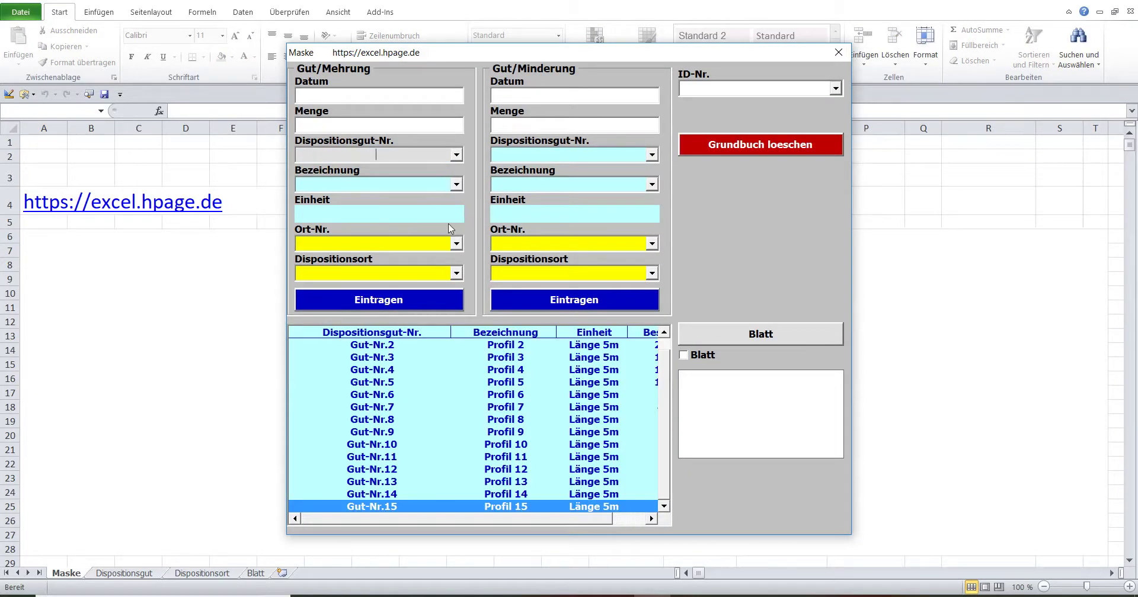
left_click(427, 244)
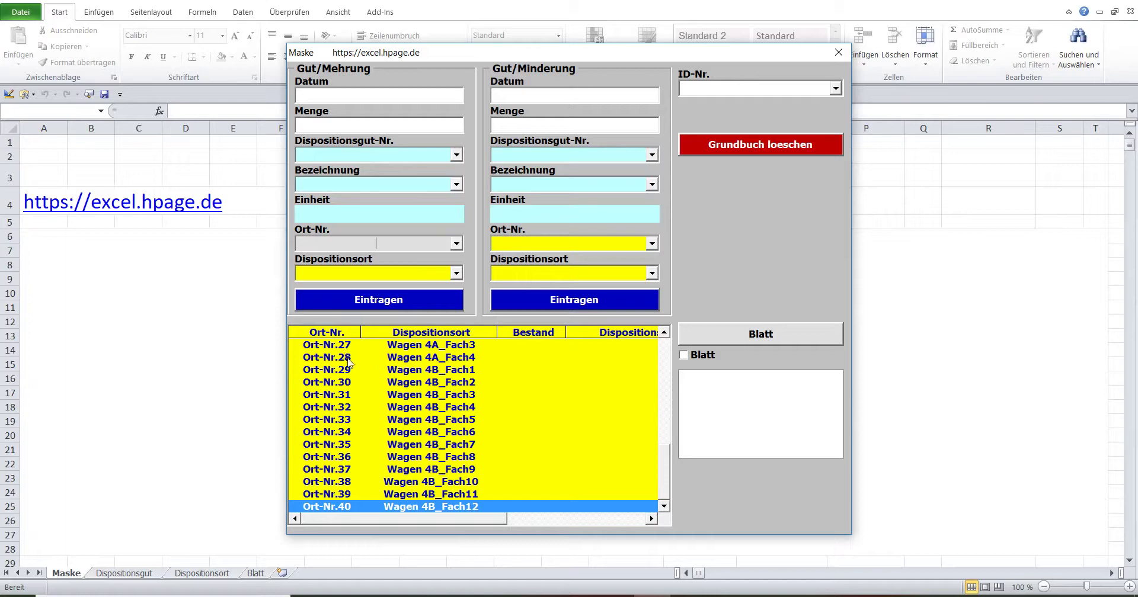
left_click(712, 337)
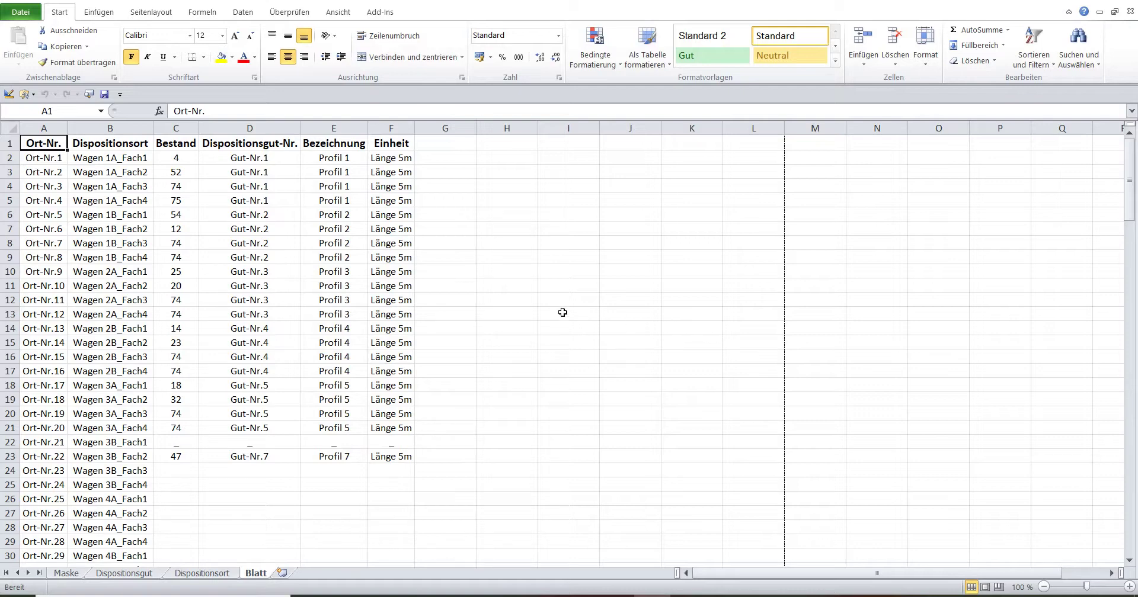
scroll(345, 286, "down", 1)
scroll(345, 286, "down", 3)
scroll(345, 286, "up", 4)
Step: Filter the location table headers, then reopen the Maske form listing Dispositionsgut items
left_click(1022, 59)
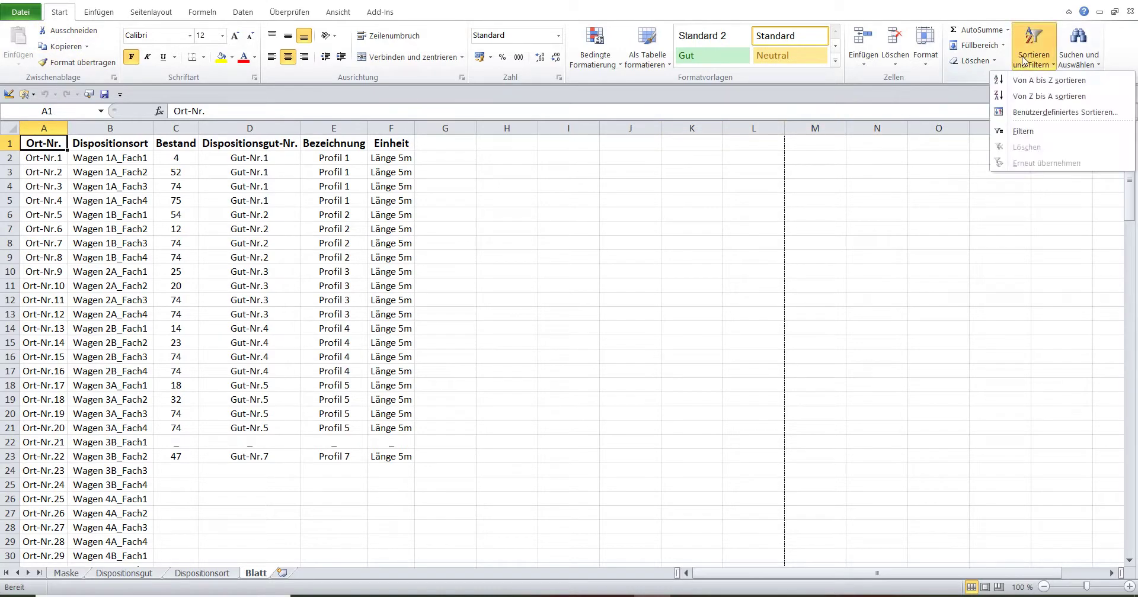
left_click(1014, 129)
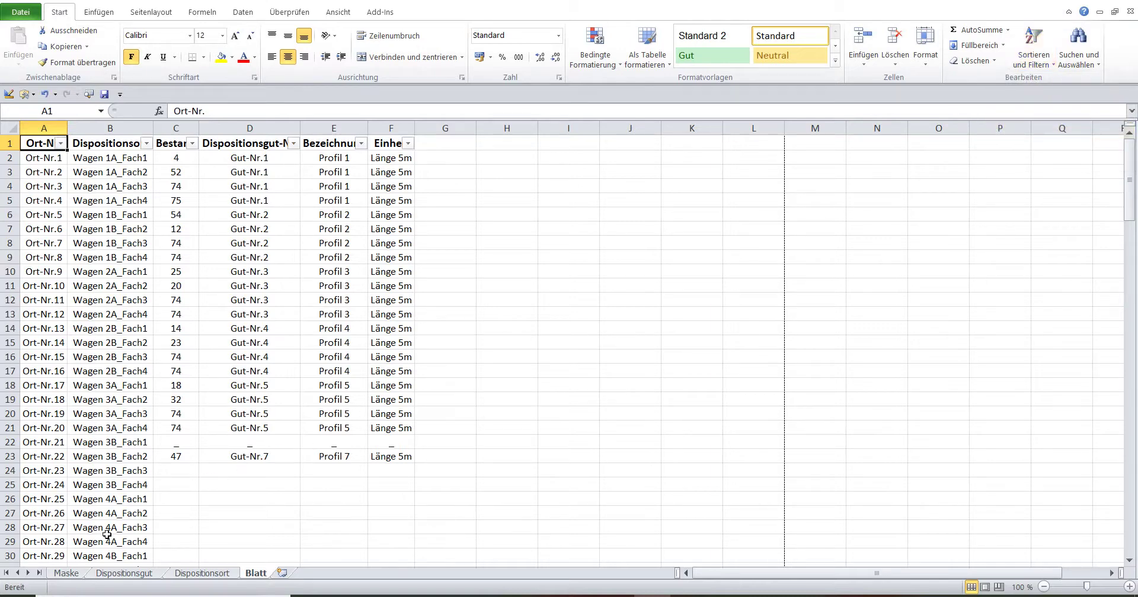
left_click(67, 573)
left_click(483, 184)
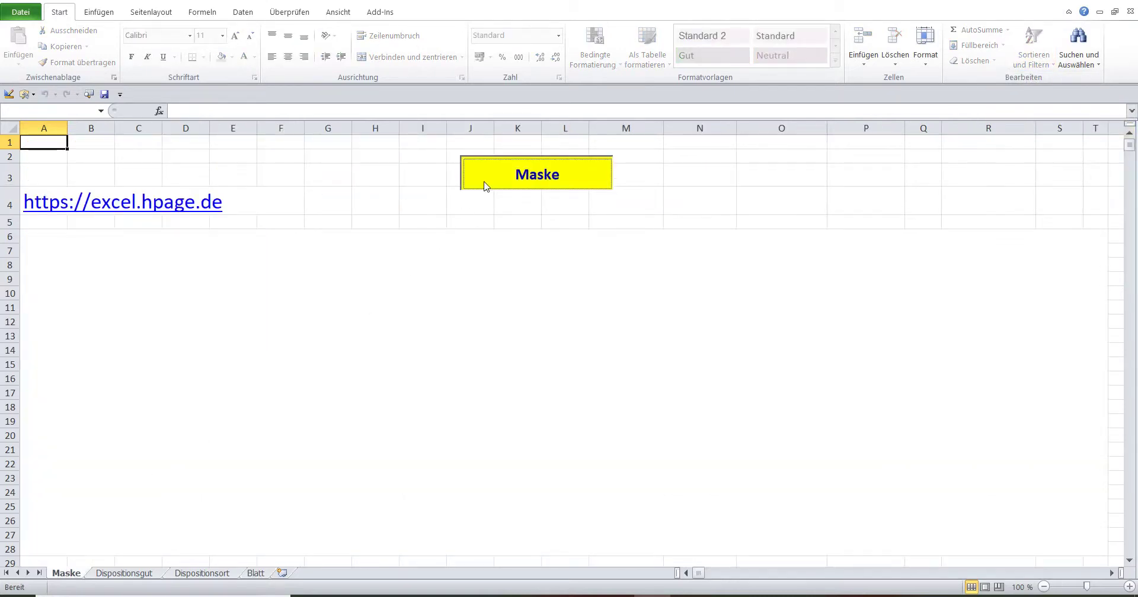
left_click(442, 155)
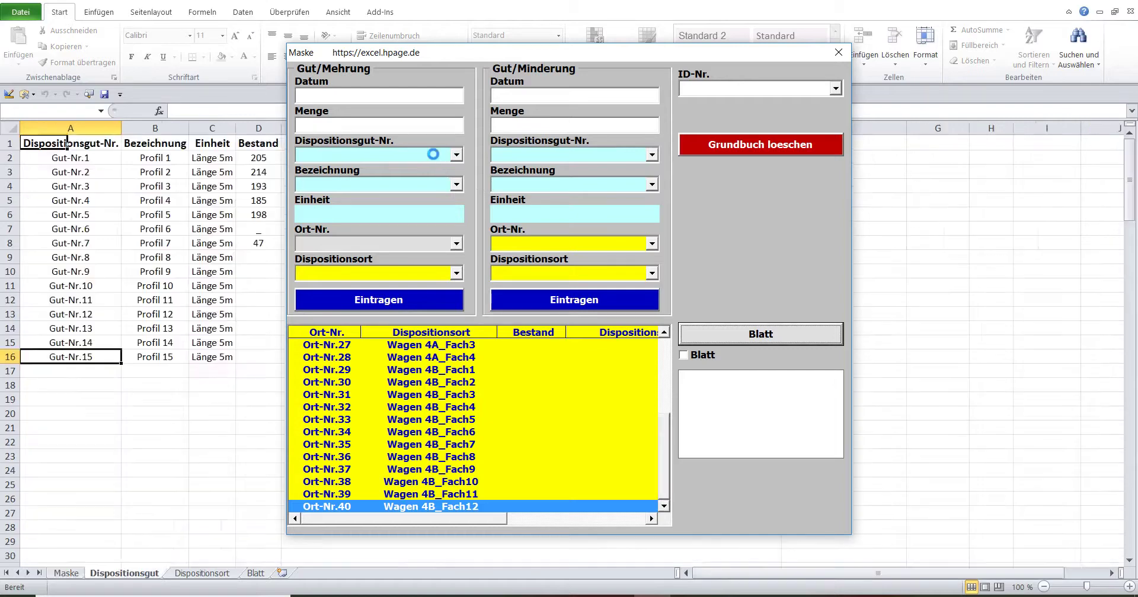
Step: Copy the listed Dispositionsgut items (Gut-Nr. 1–15) into Blatt and select cell A1
left_click(715, 336)
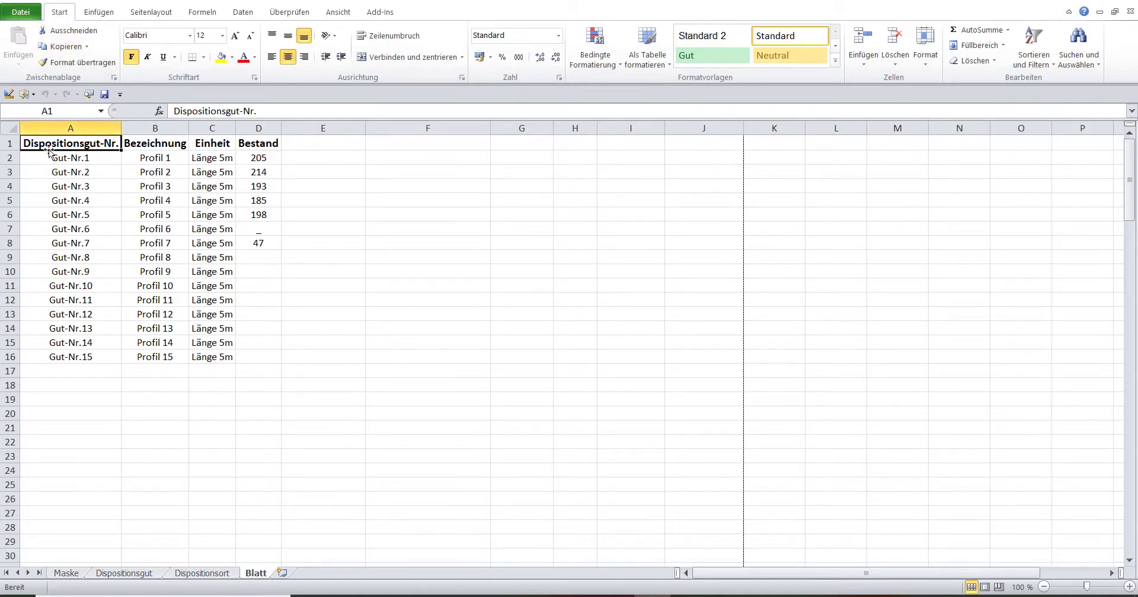
left_click(63, 159)
left_click(65, 144)
Step: Add filter arrows to the four item table headers, then return to the Word documentation
left_click(1023, 64)
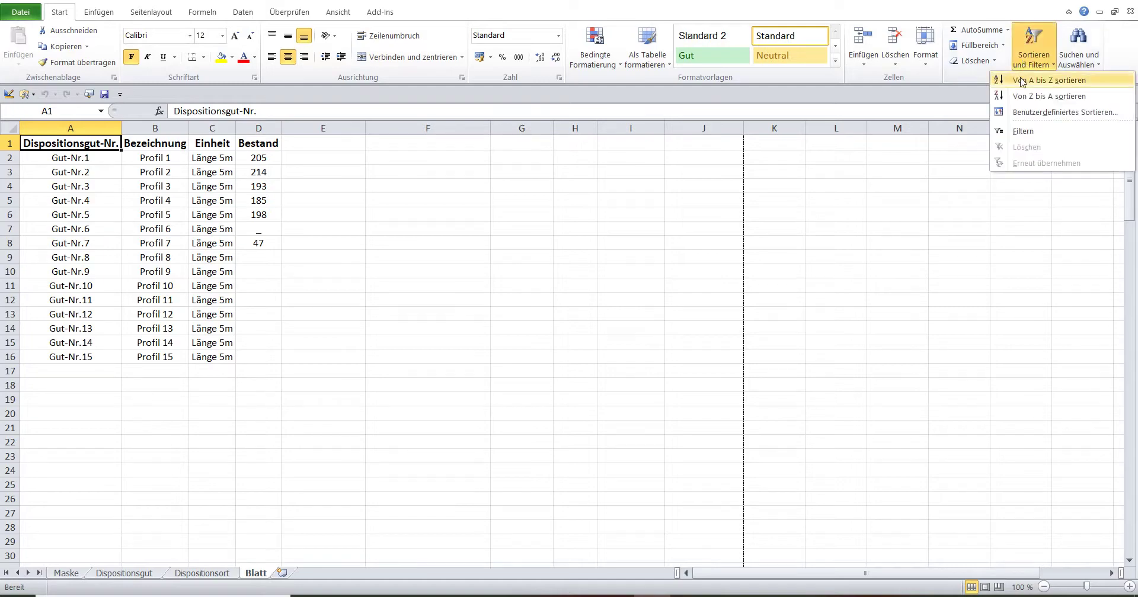
left_click(1021, 133)
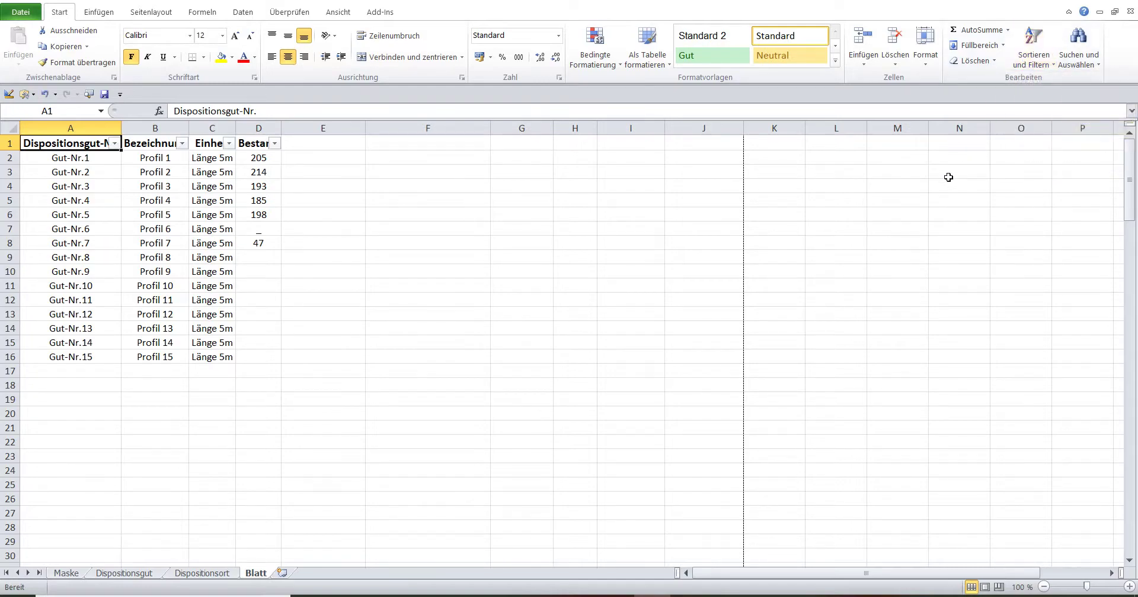
left_click(686, 595)
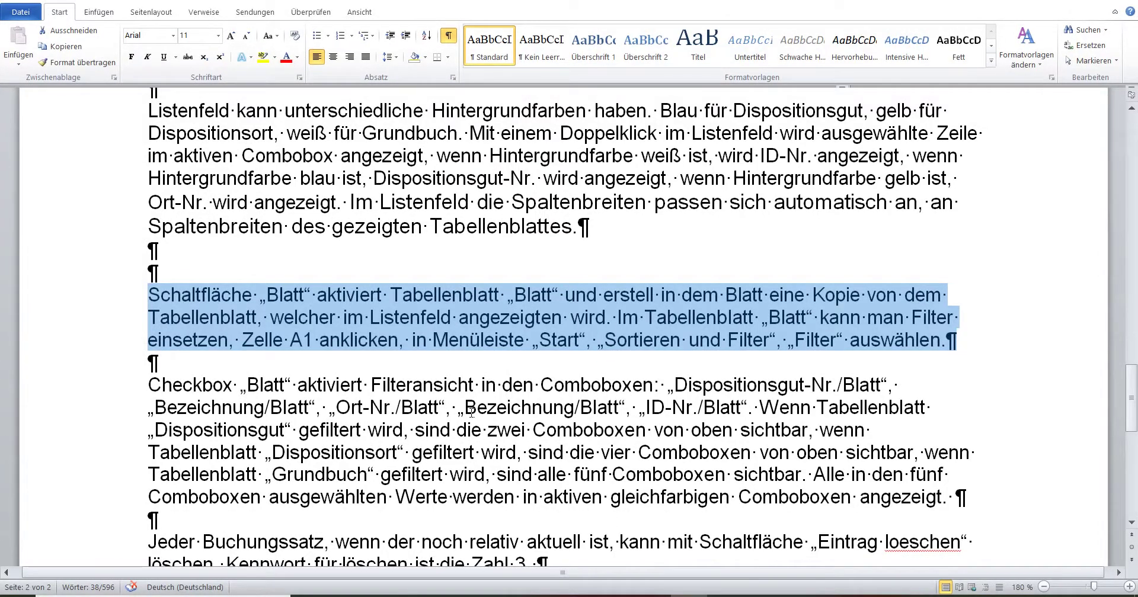
Step: Select the Word paragraph beginning Checkbox „Blatt“ about filter views in the comboboxes
scroll(472, 412, "down", 1)
scroll(364, 400, "down", 1)
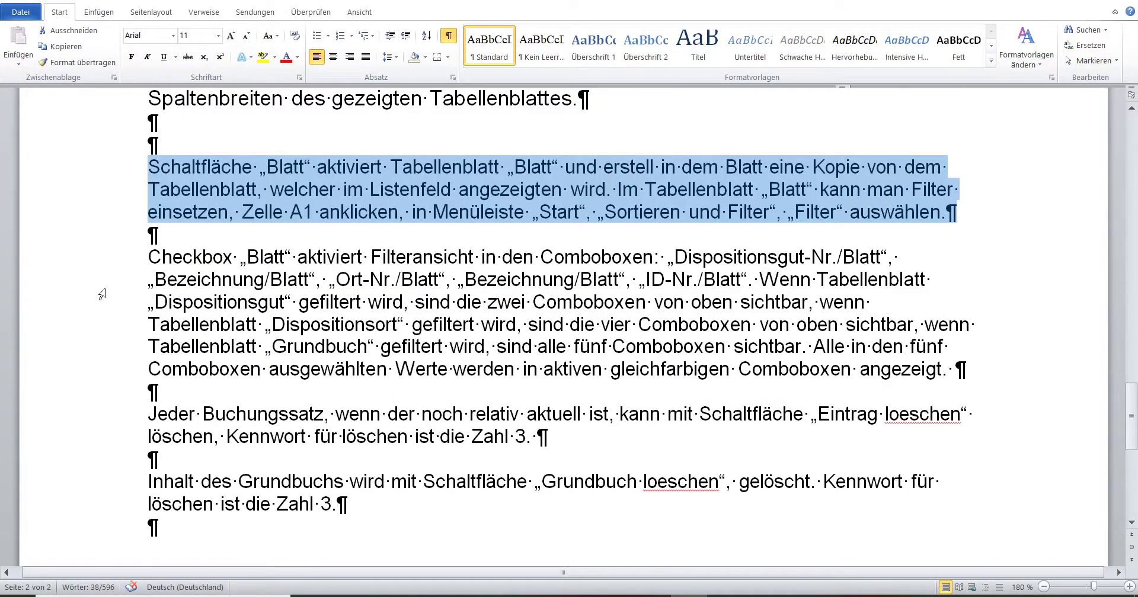
left_click_drag(148, 256, 972, 371)
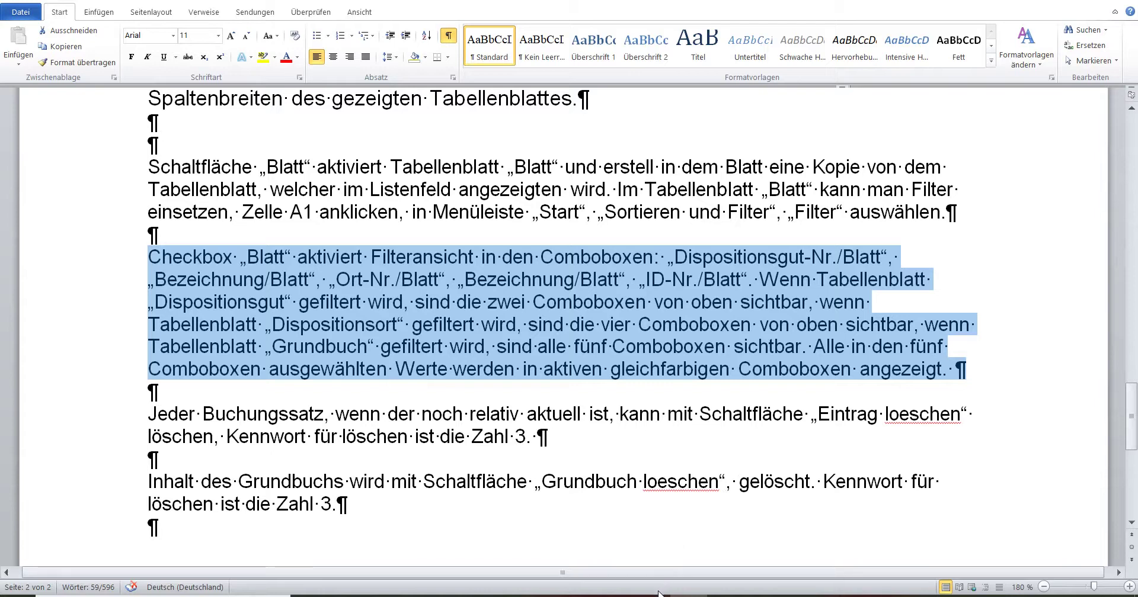
Step: In the workbook, filter Blatt column A to Gut-Nr.1 and Gut-Nr.2 (2 of 15), then switch to Maske
mouse_move(652, 590)
left_click(648, 569)
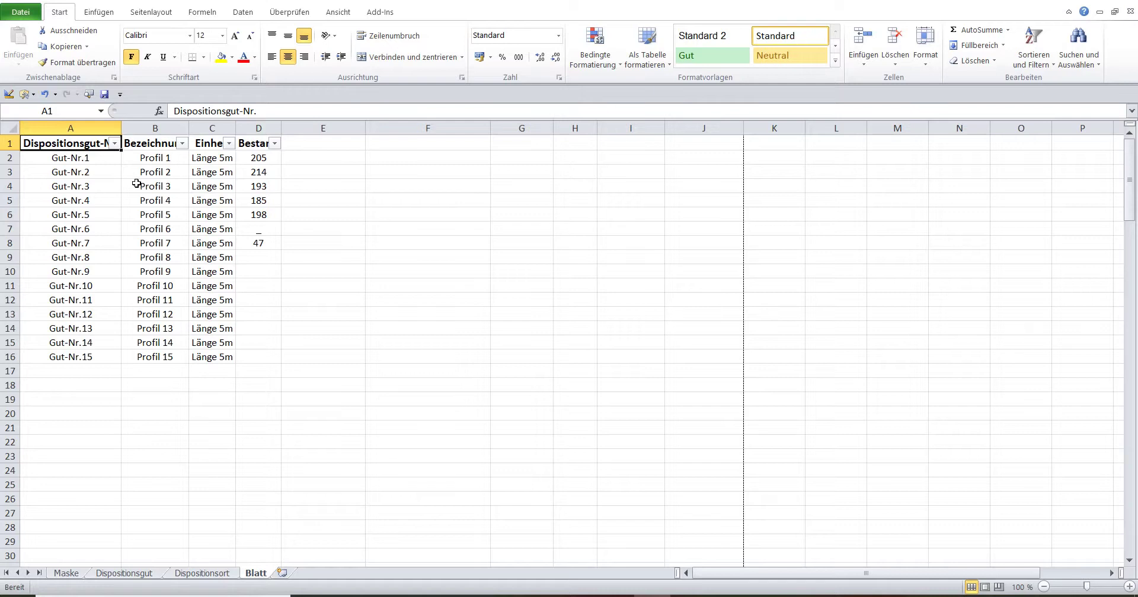
left_click(115, 144)
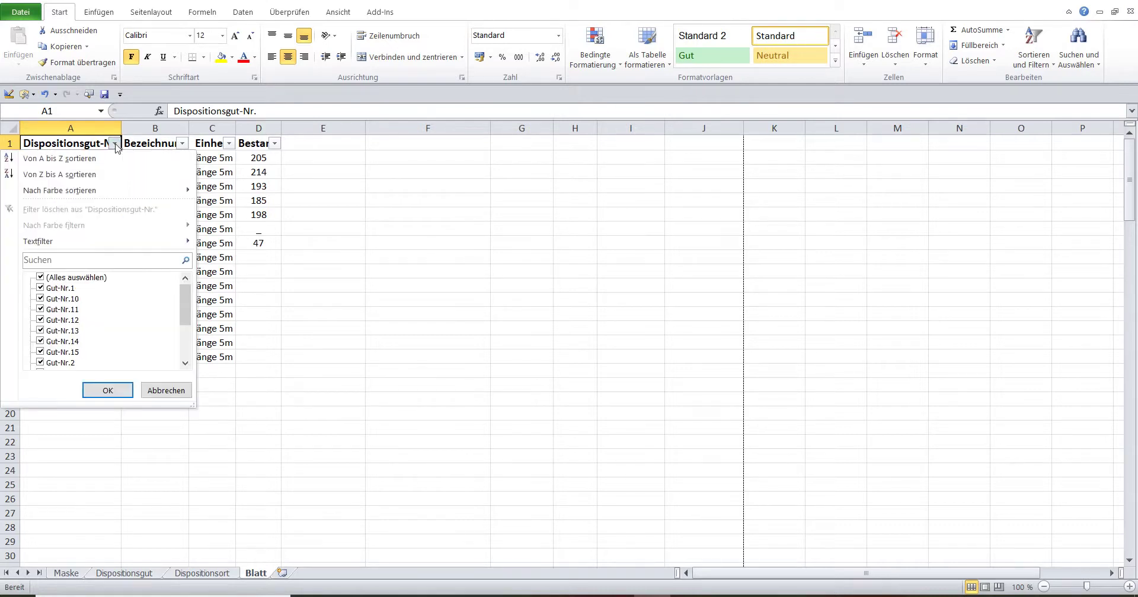
left_click(40, 277)
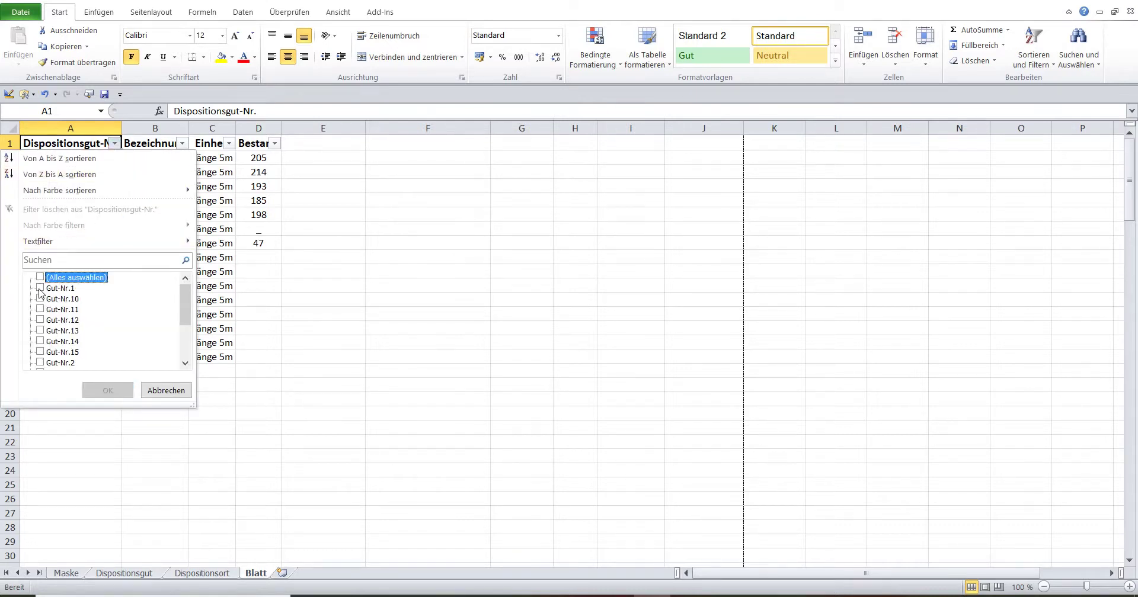
left_click(40, 288)
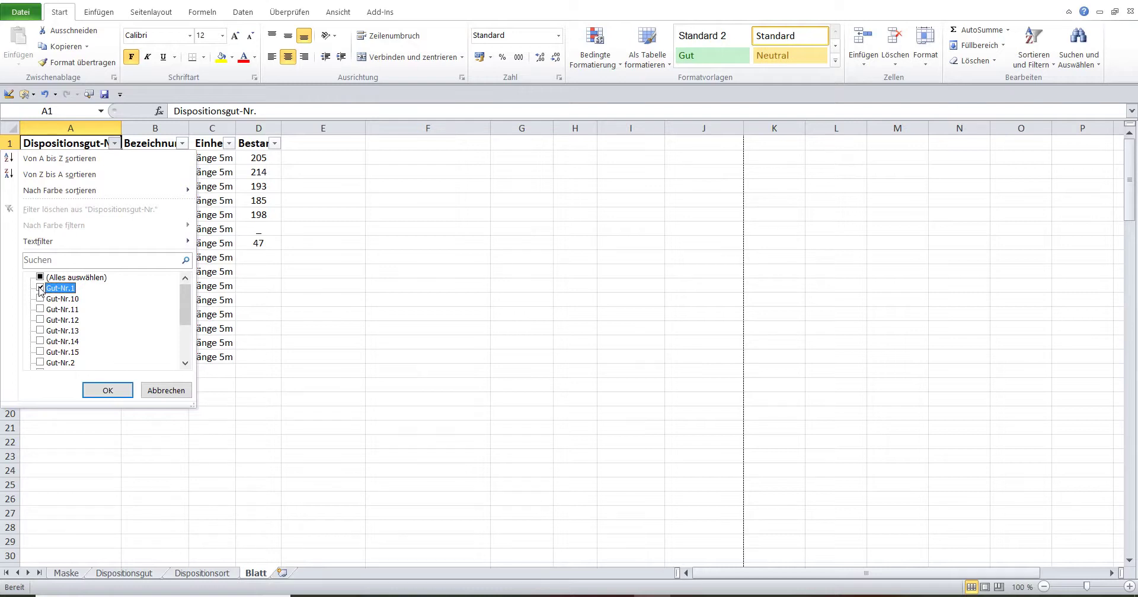
left_click_drag(191, 311, 191, 342)
left_click(40, 288)
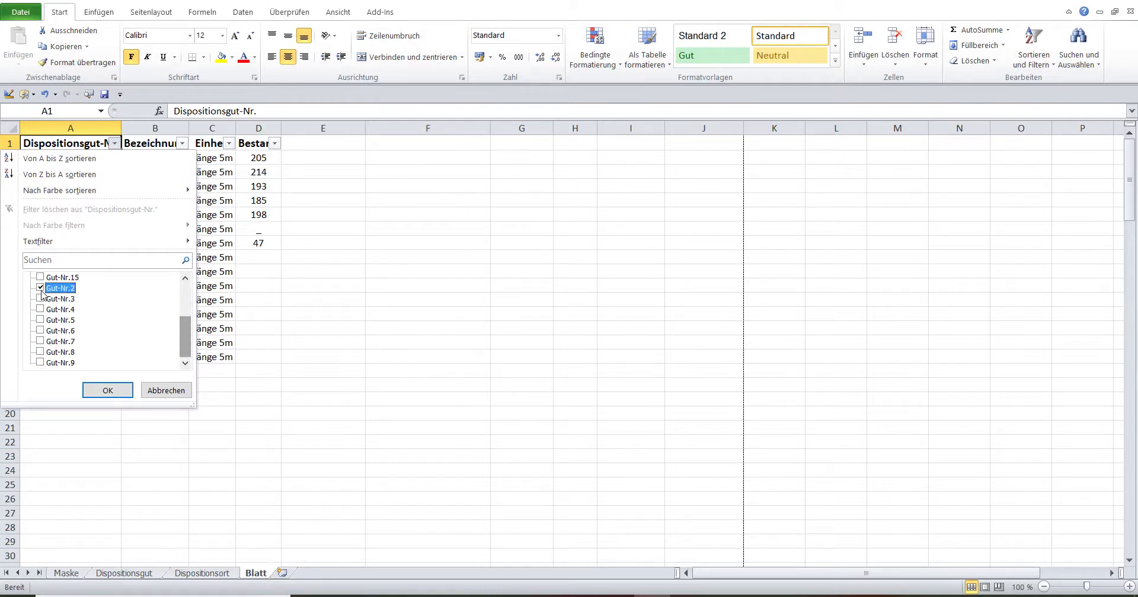
left_click(108, 389)
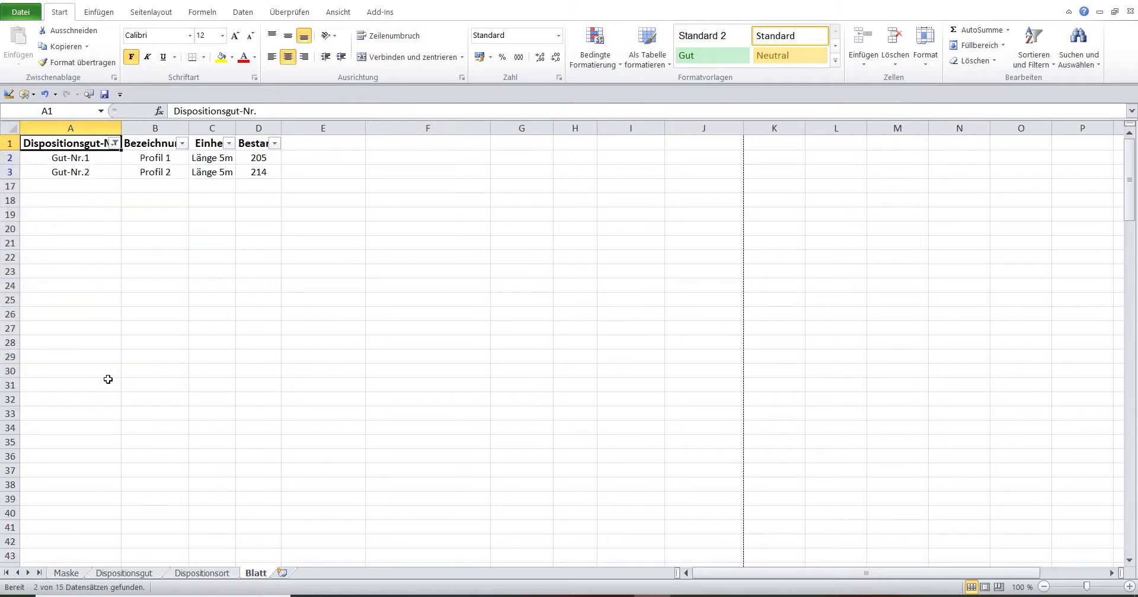
left_click(68, 575)
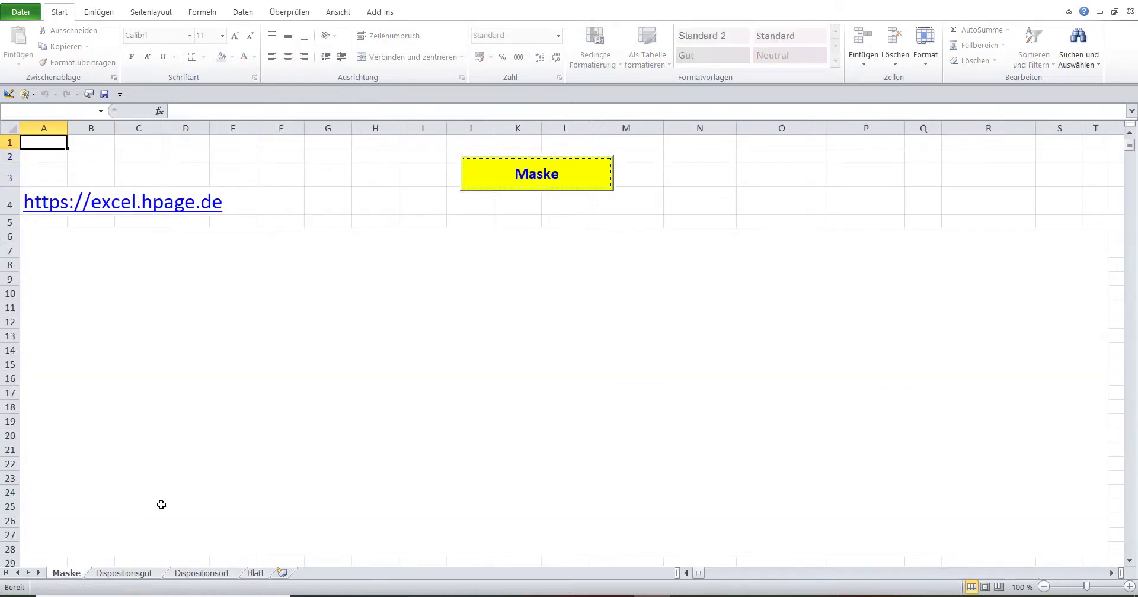
Step: Open the stock booking form, enable Blatt lookups, and load Gut-Nr.1 from Dispositionsgut-Nr./Blatt
left_click(481, 181)
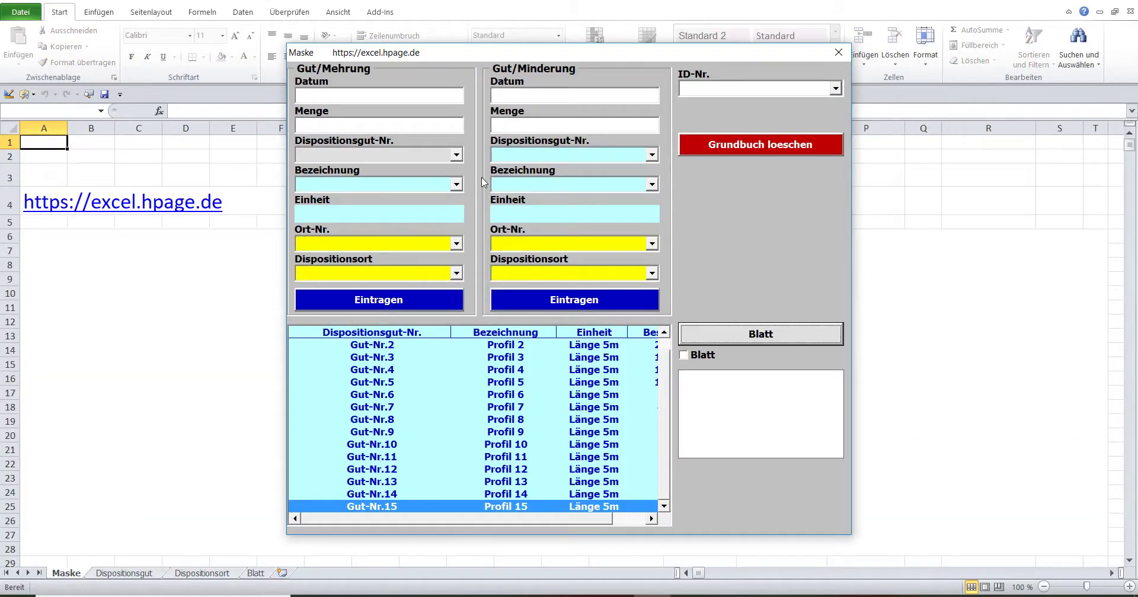
left_click(685, 356)
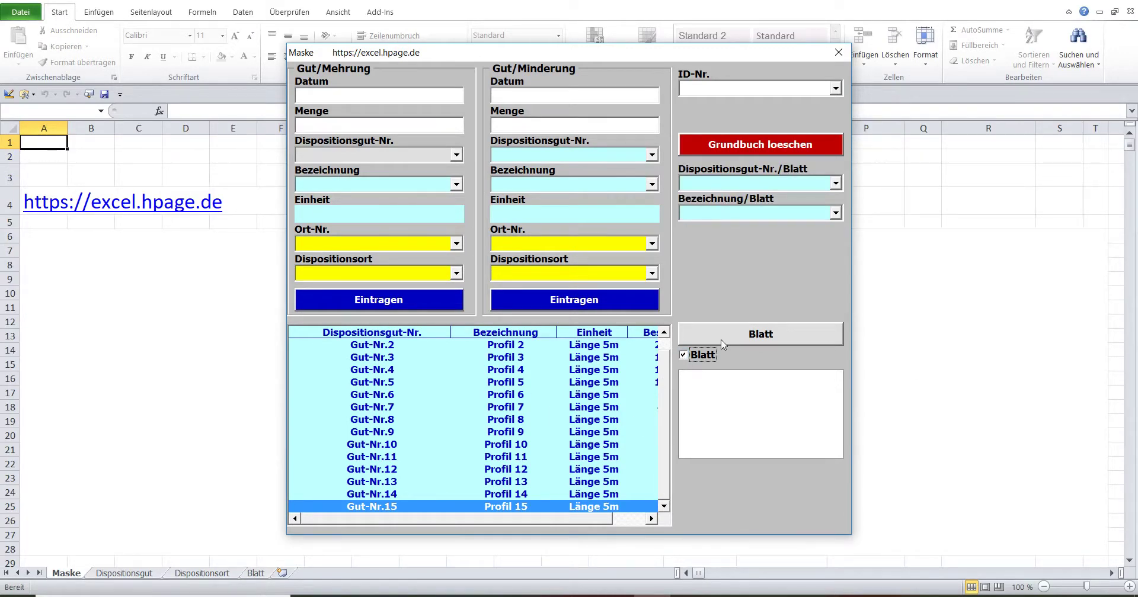
left_click(836, 184)
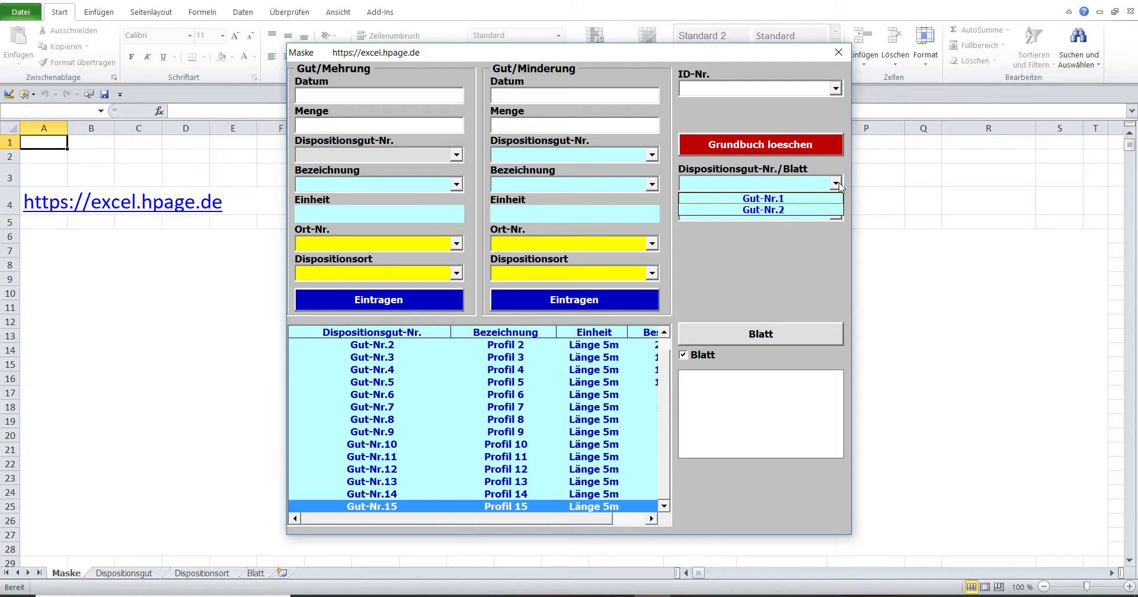
left_click(839, 186)
left_click(836, 213)
left_click(836, 214)
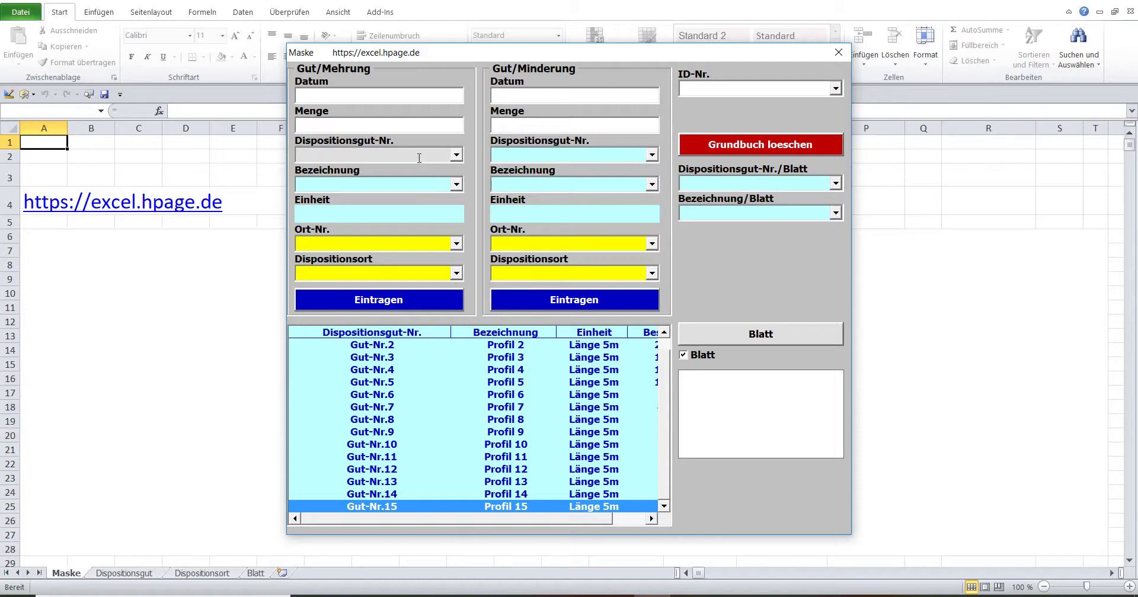
left_click(835, 183)
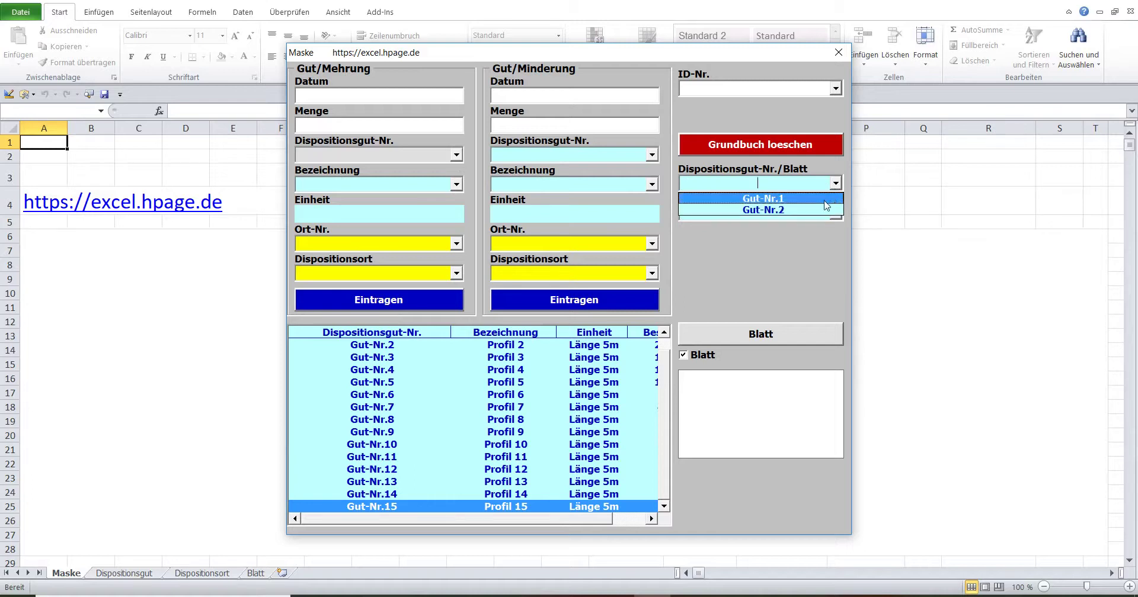
left_click(827, 194)
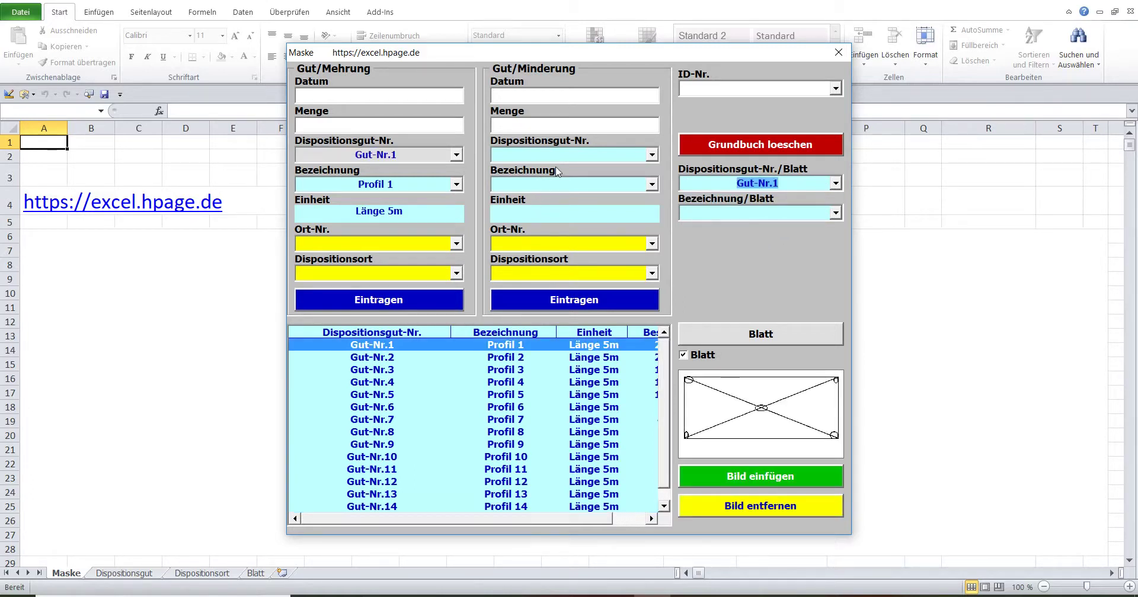
left_click(560, 188)
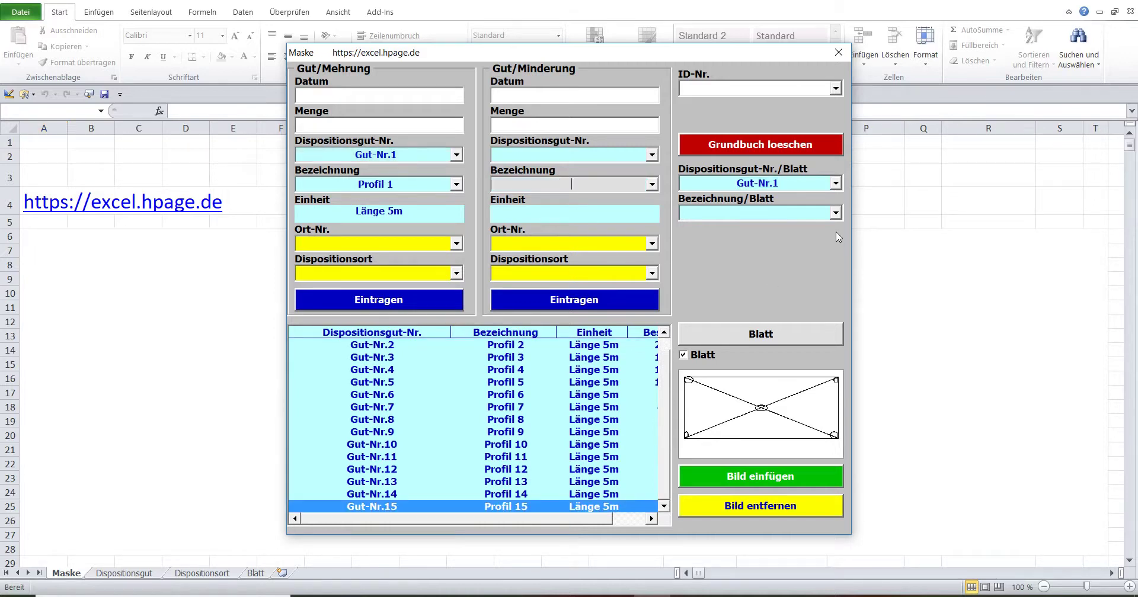
Step: Load Profil 2, then Profil 1, from the Bezeichnung/Blatt choices
left_click(835, 213)
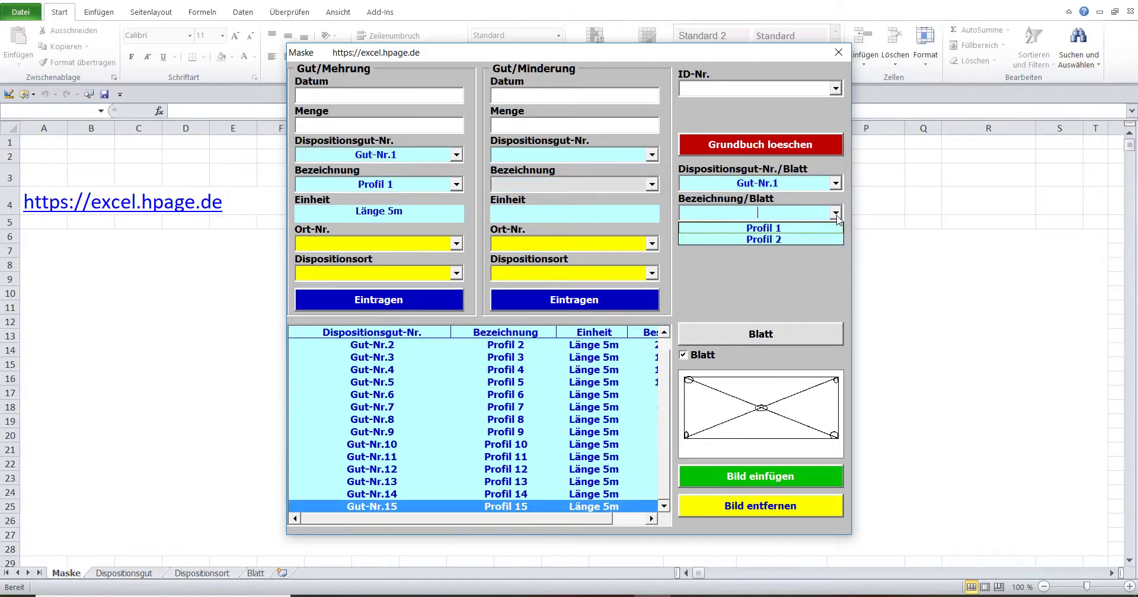
left_click(811, 240)
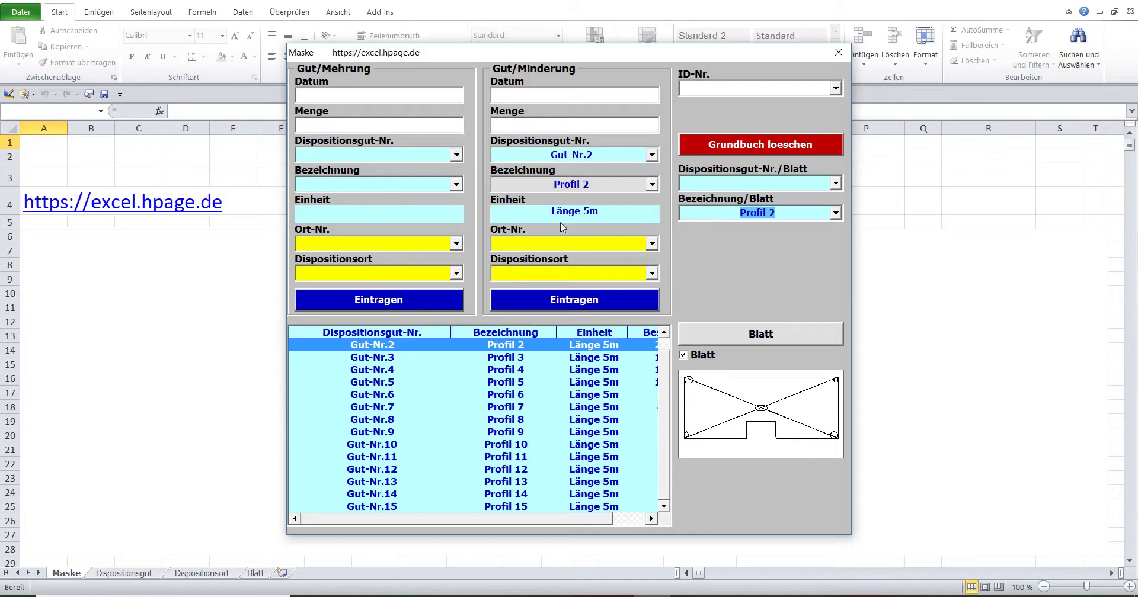
left_click(425, 185)
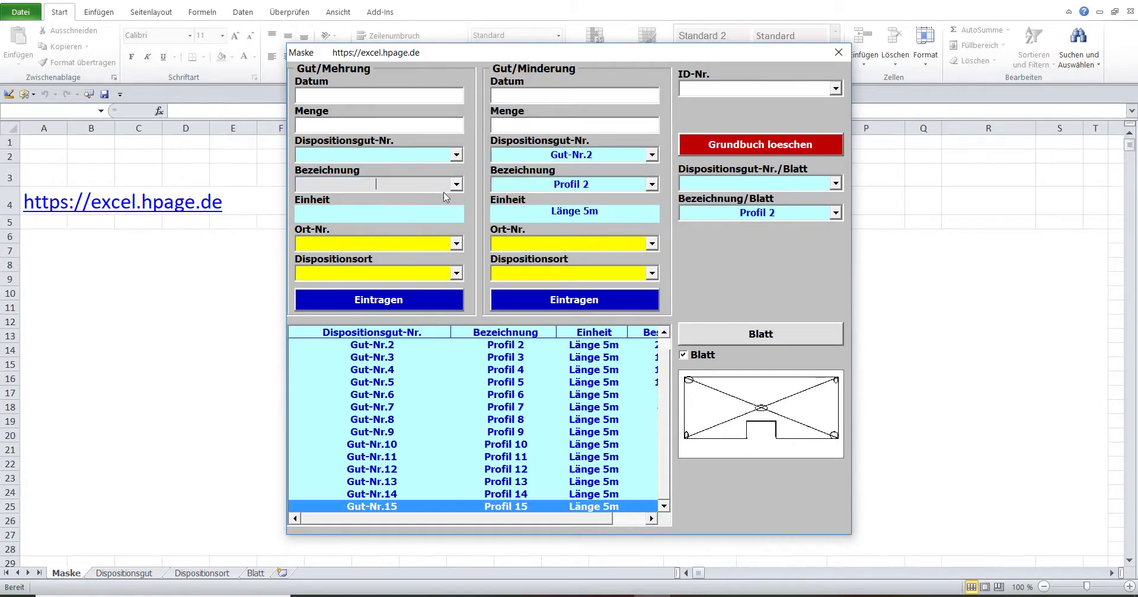
left_click(835, 213)
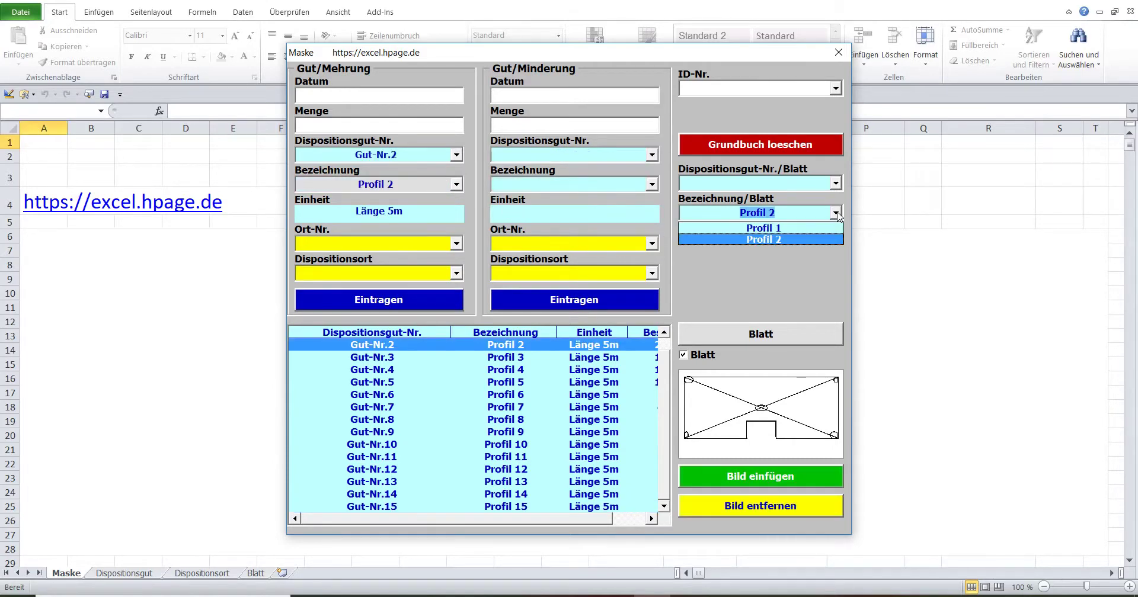
left_click(807, 229)
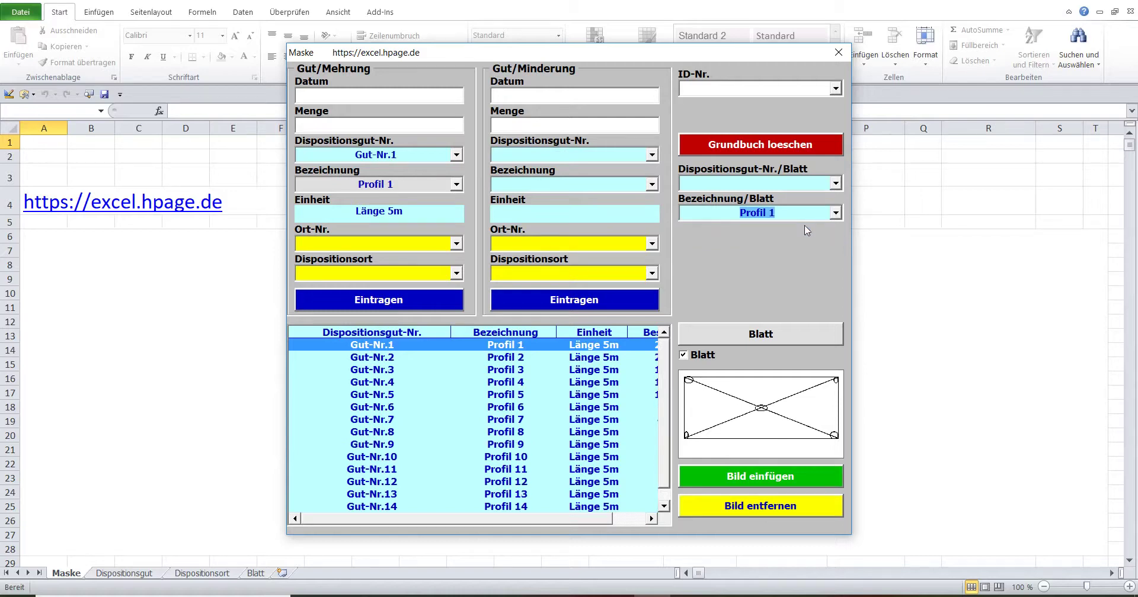
Step: Load Gut-Nr.2 into the withdrawal side and copy the Ort-Nr. location list to Blatt
left_click(604, 155)
left_click(836, 185)
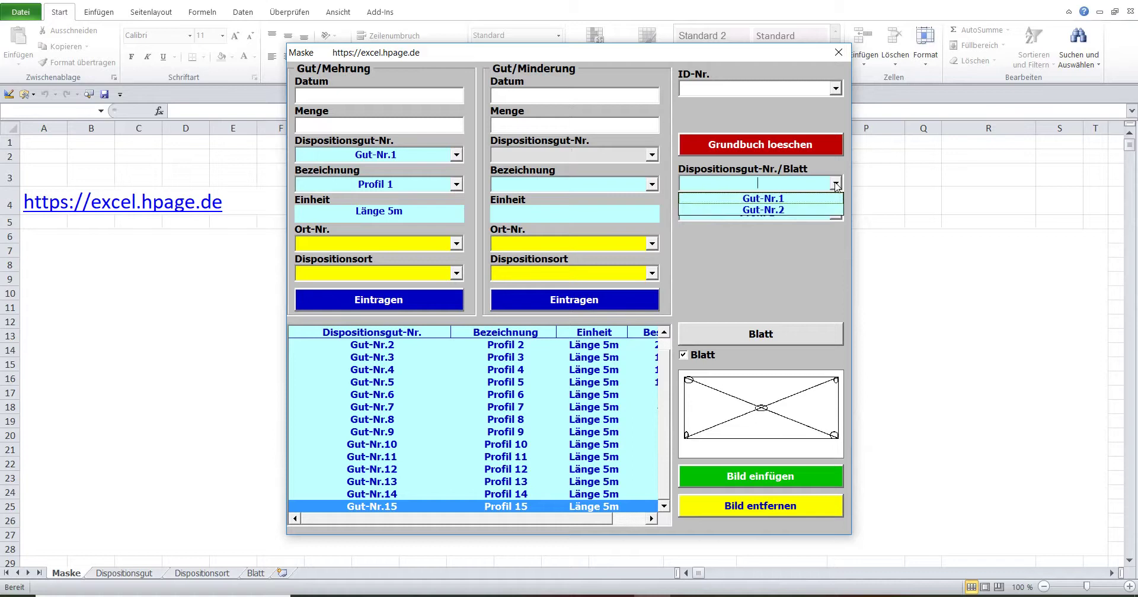
left_click(803, 210)
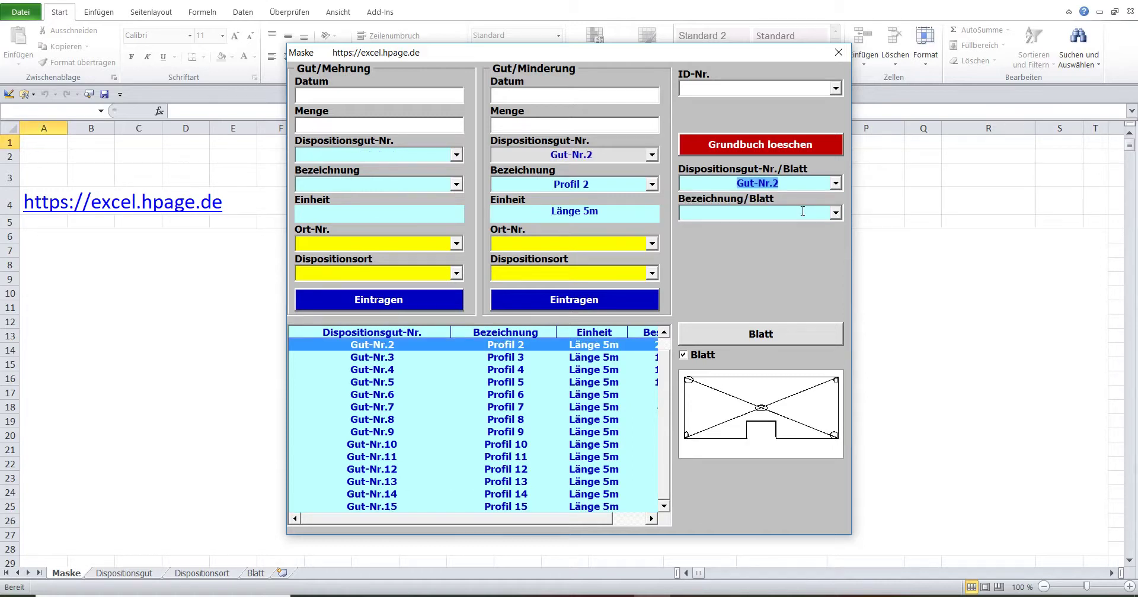
left_click(416, 247)
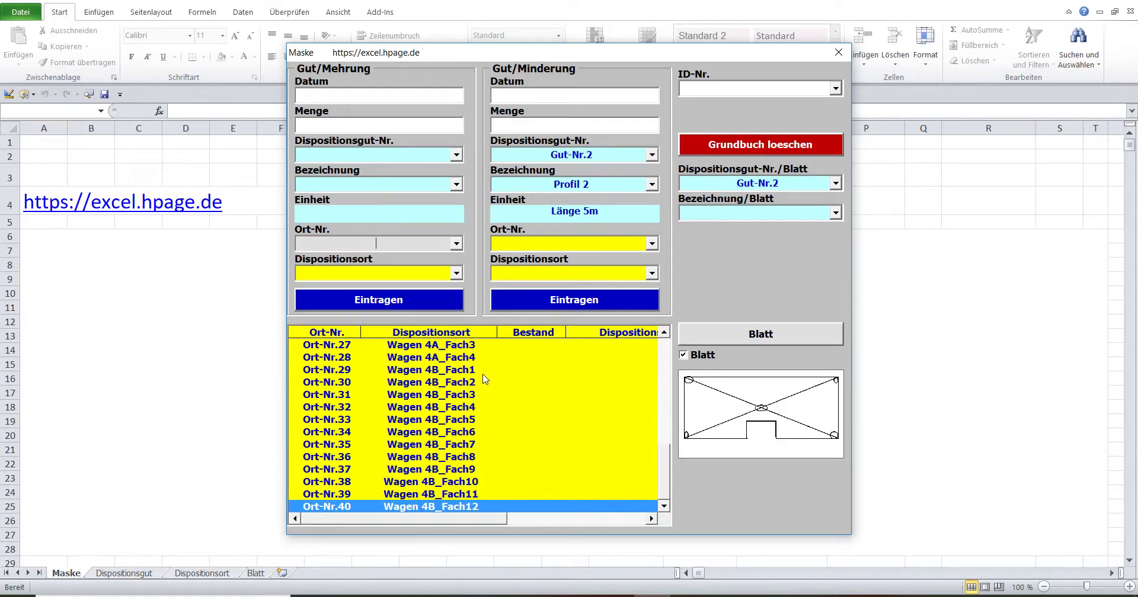
left_click(722, 332)
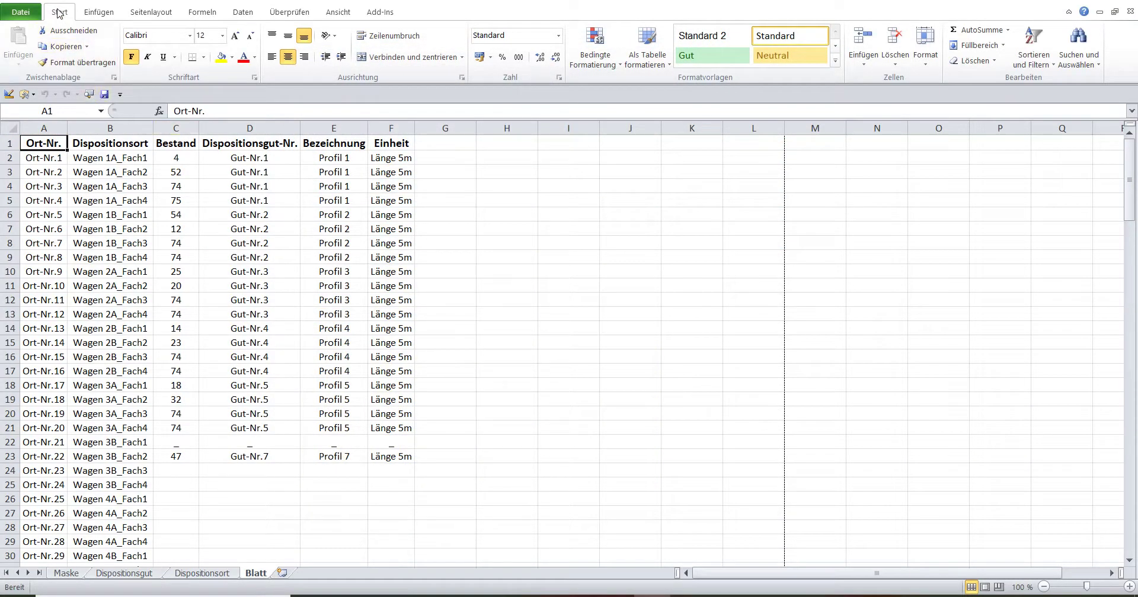
Step: Turn on header filters and filter the Ort-Nr. column to Ort-Nr.1 and Ort-Nr.2
left_click(1033, 59)
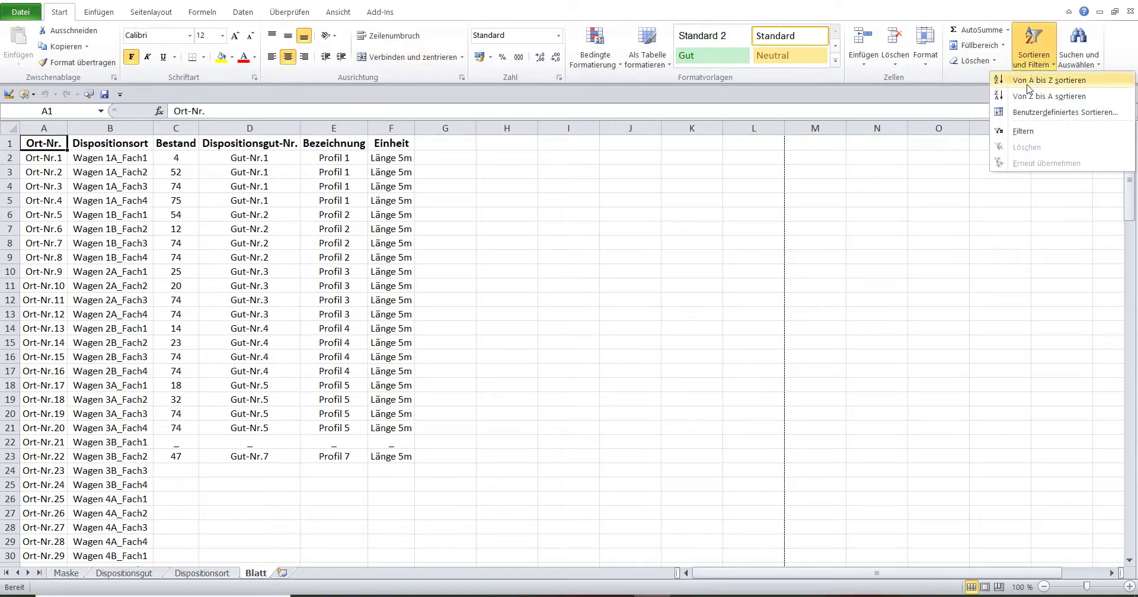
left_click(1023, 131)
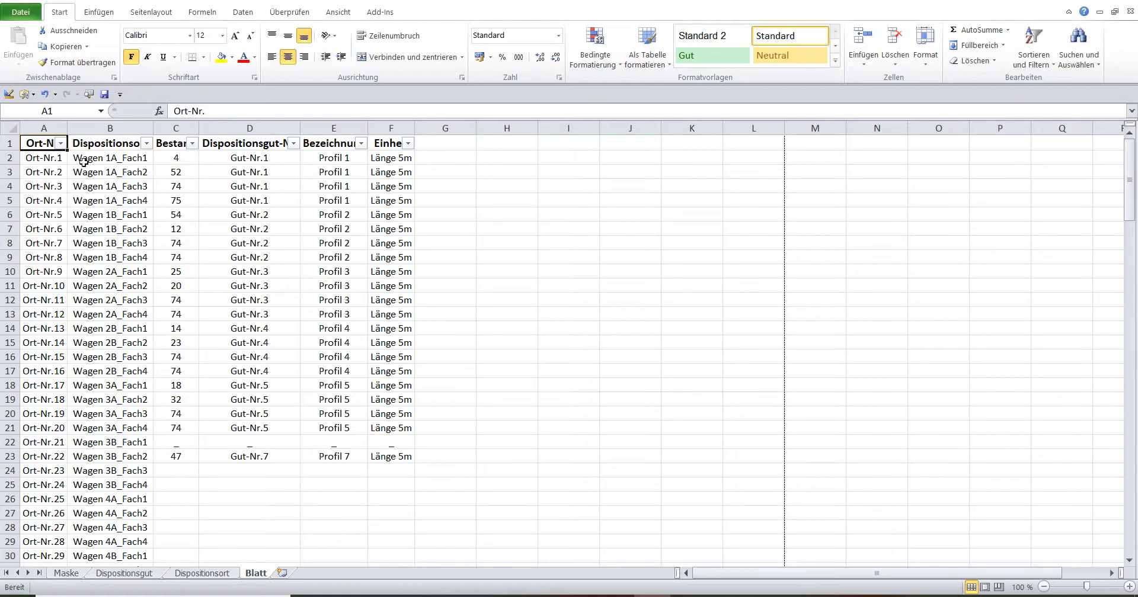
left_click(61, 143)
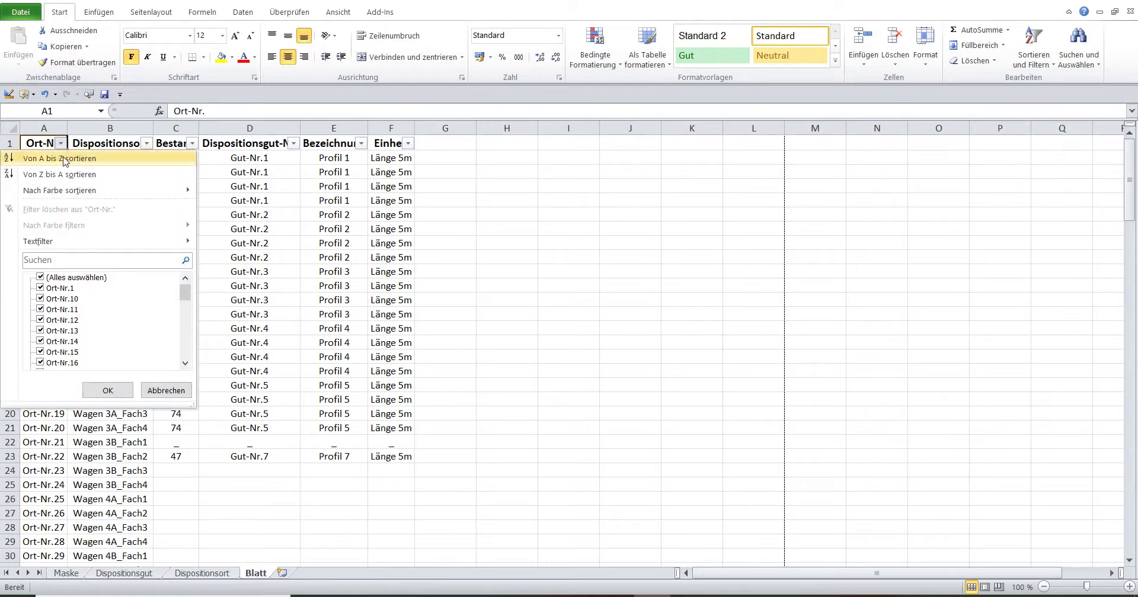
left_click(40, 278)
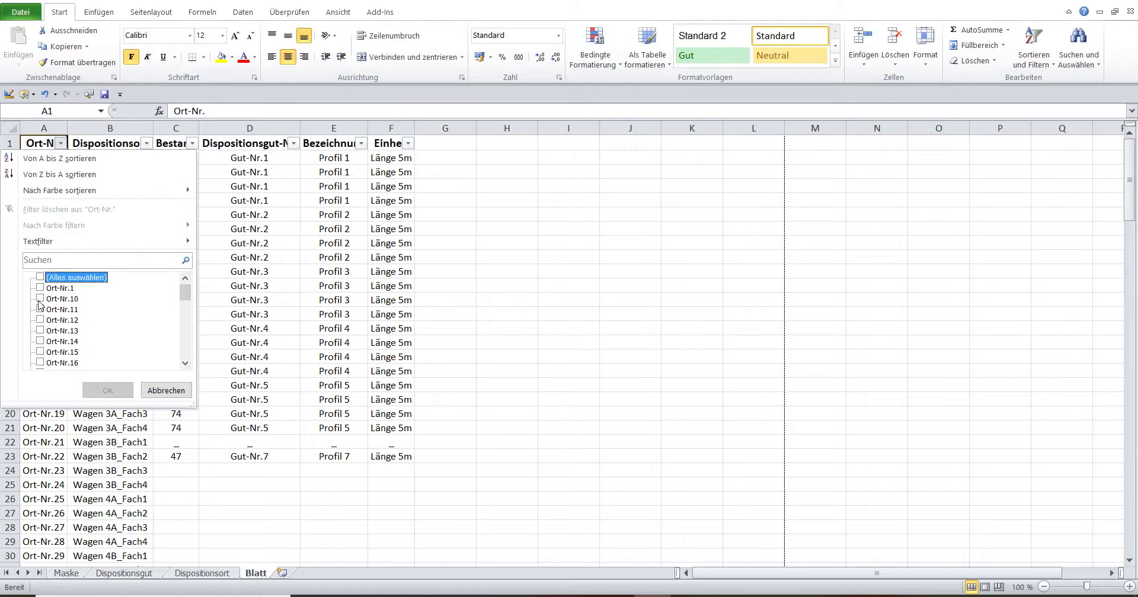
left_click(39, 289)
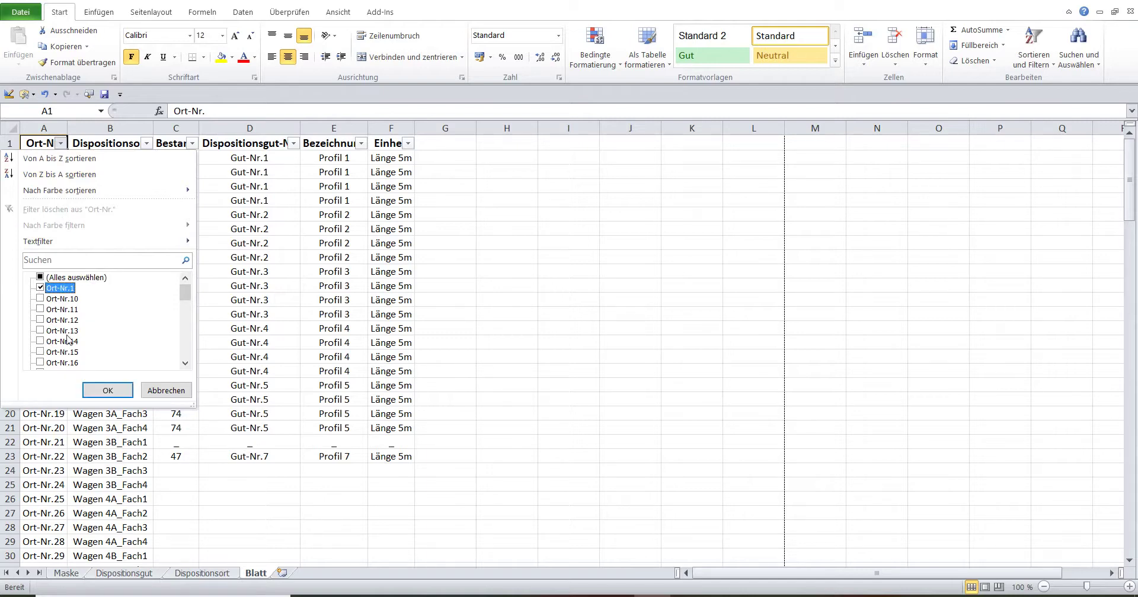
left_click_drag(188, 299, 188, 311)
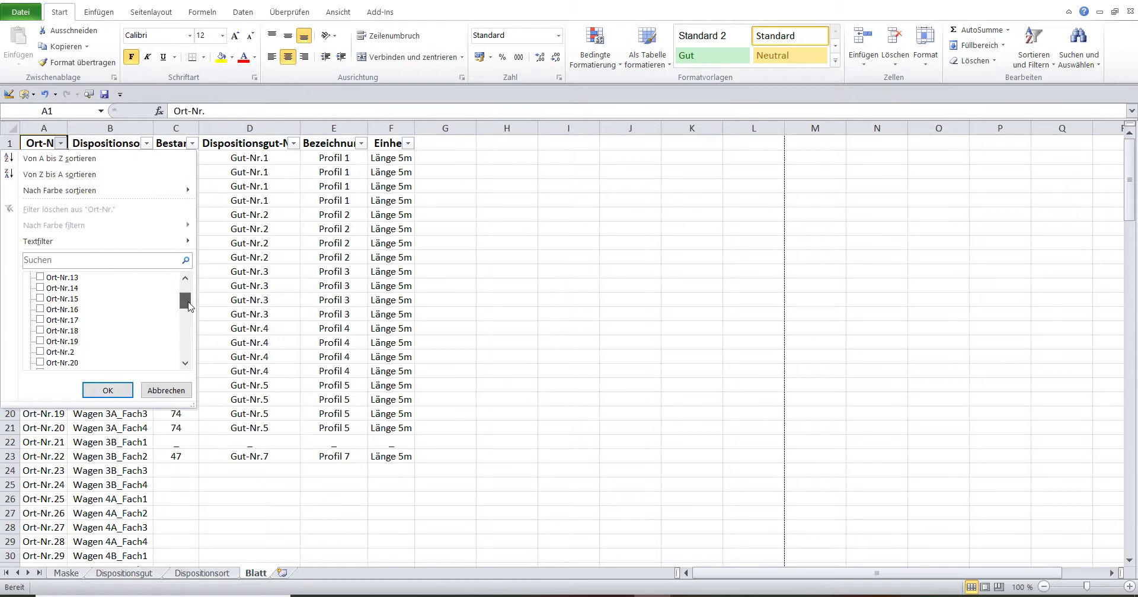
left_click(40, 331)
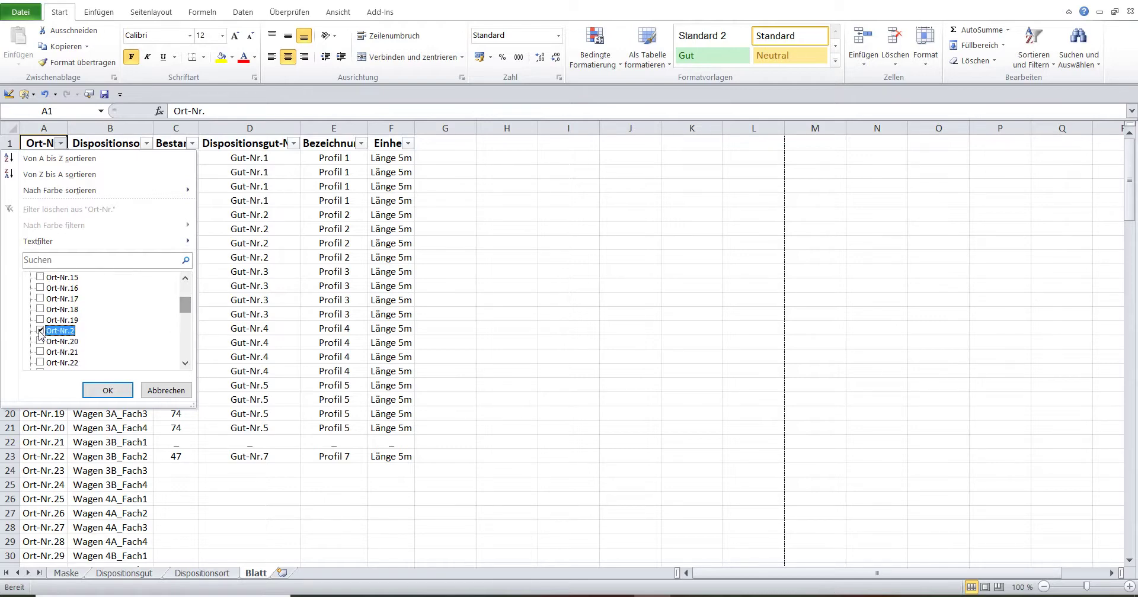
left_click(100, 390)
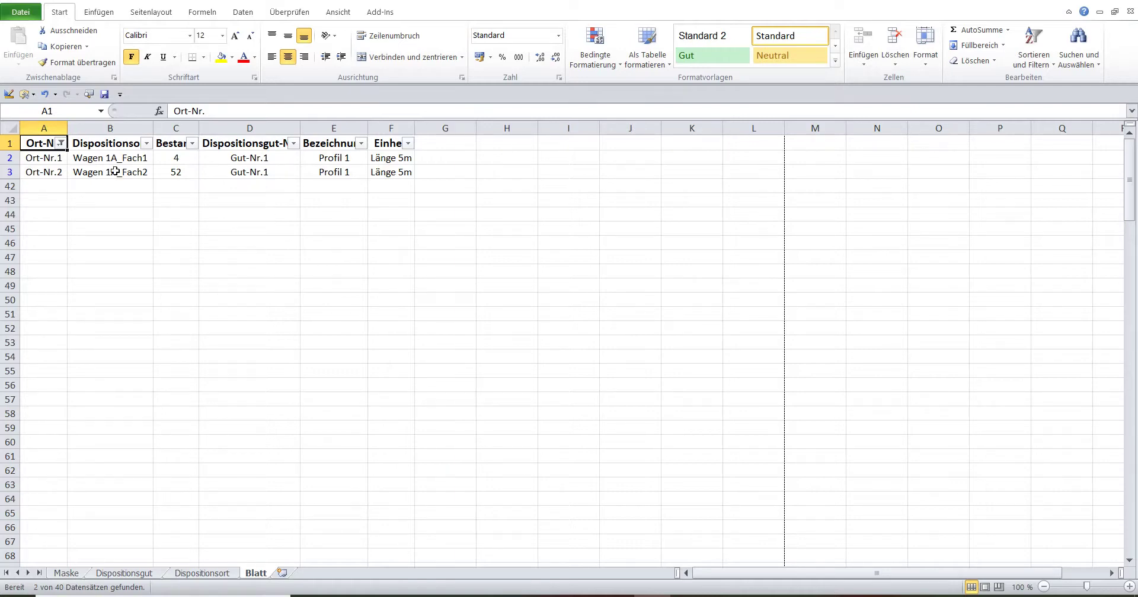
Step: Add Ort-Nr.11 to the location filter (3 of 40), then reopen the Maske booking form
left_click(61, 143)
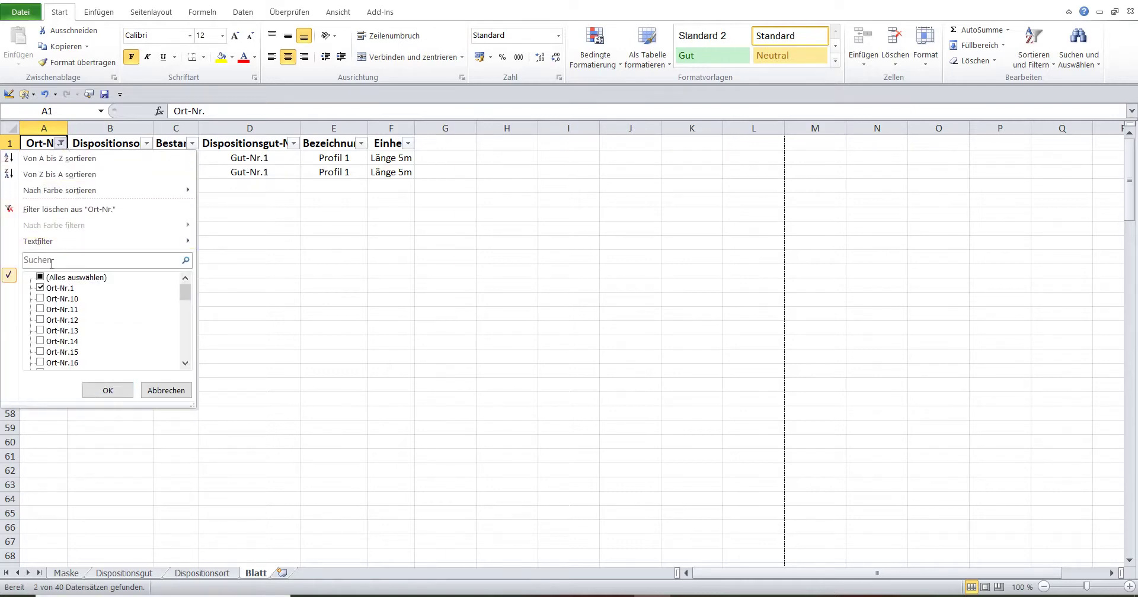
left_click(39, 310)
left_click(107, 389)
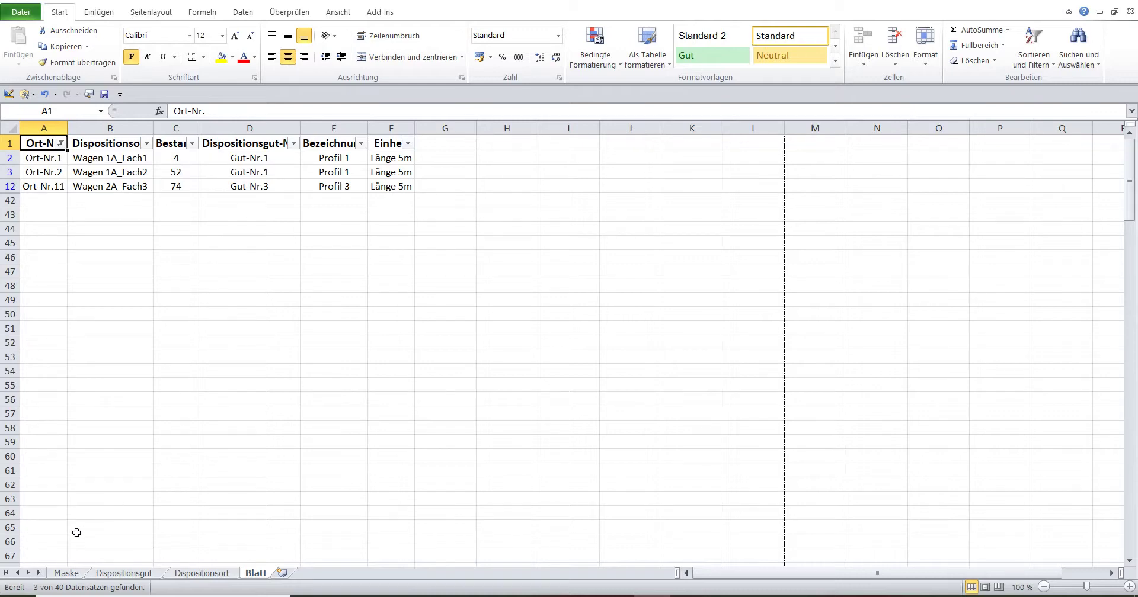
left_click(62, 575)
left_click(474, 177)
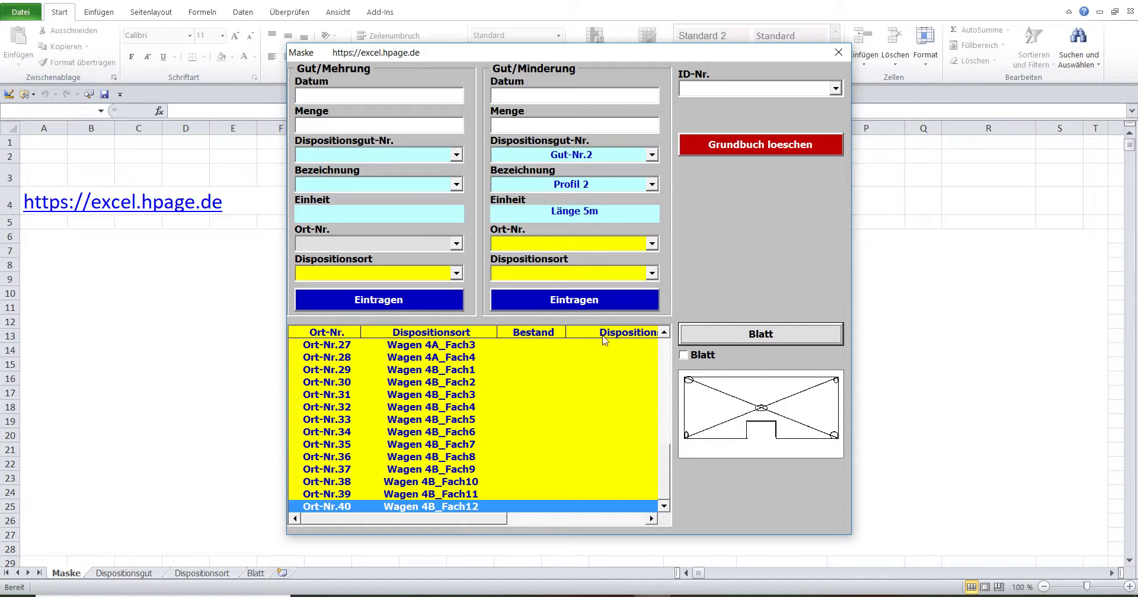
Step: Enable sheet-linked lookups and look up Gut-Nr.1, Profil 3, then Gut-Nr.1 again
left_click(685, 355)
left_click(685, 355)
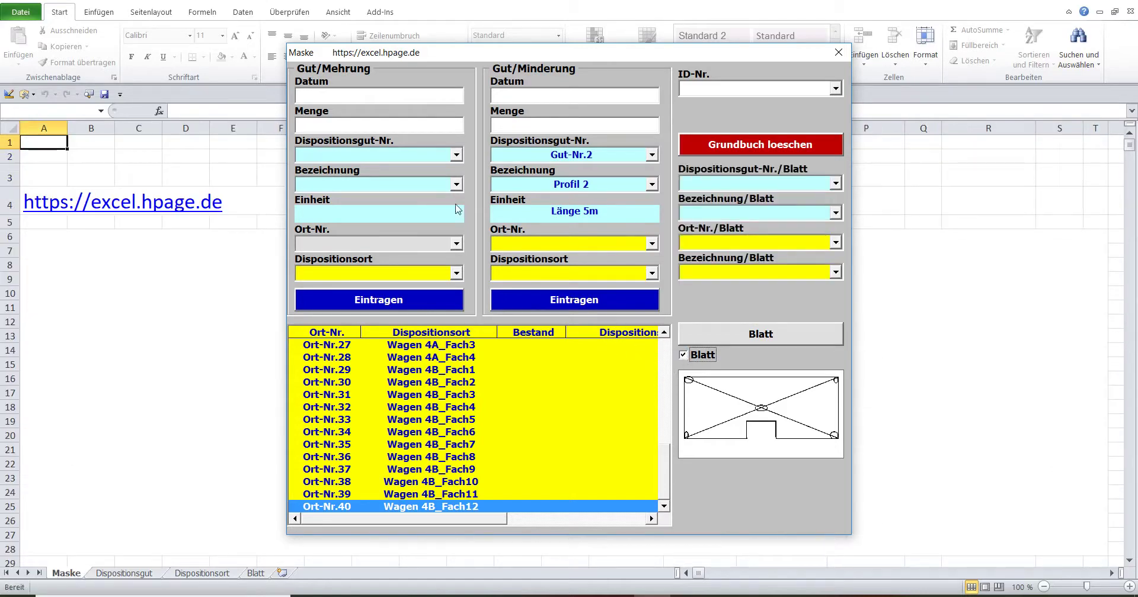
left_click(417, 154)
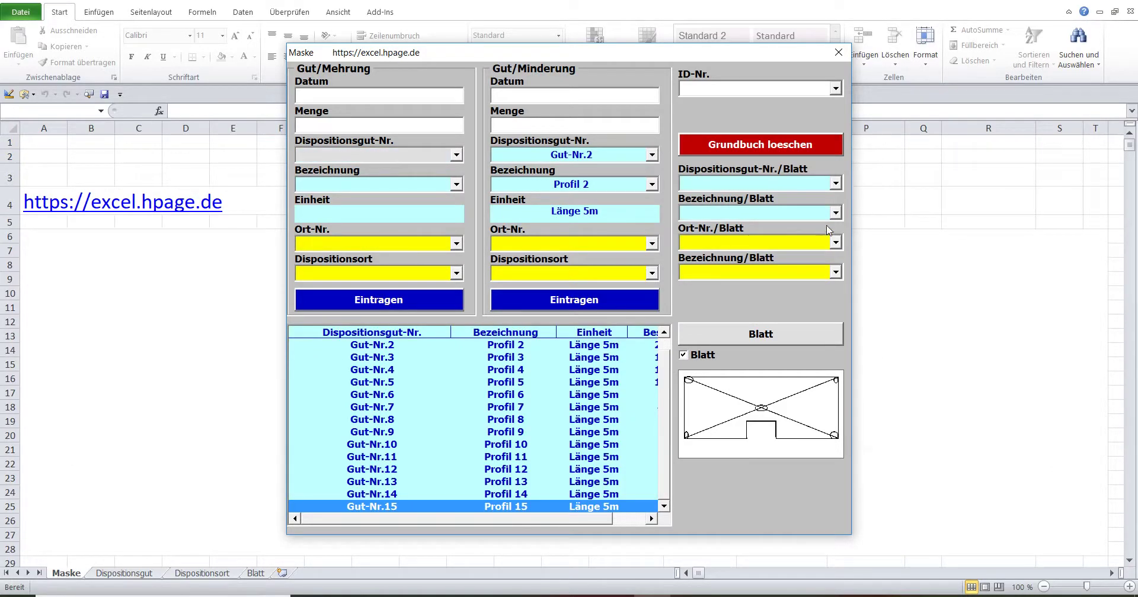
left_click(836, 183)
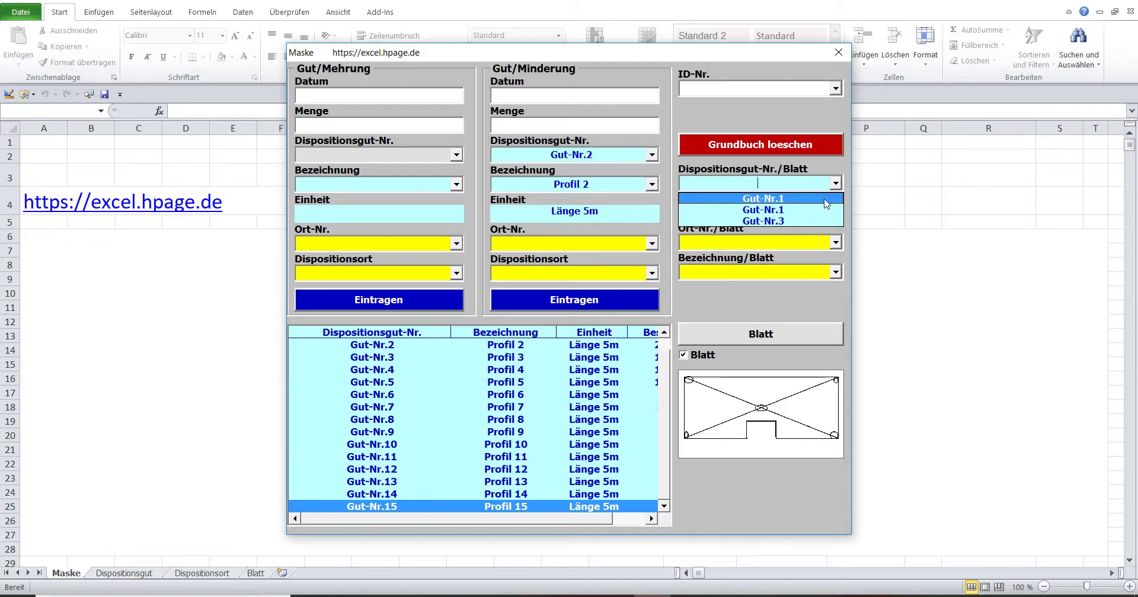
left_click(825, 201)
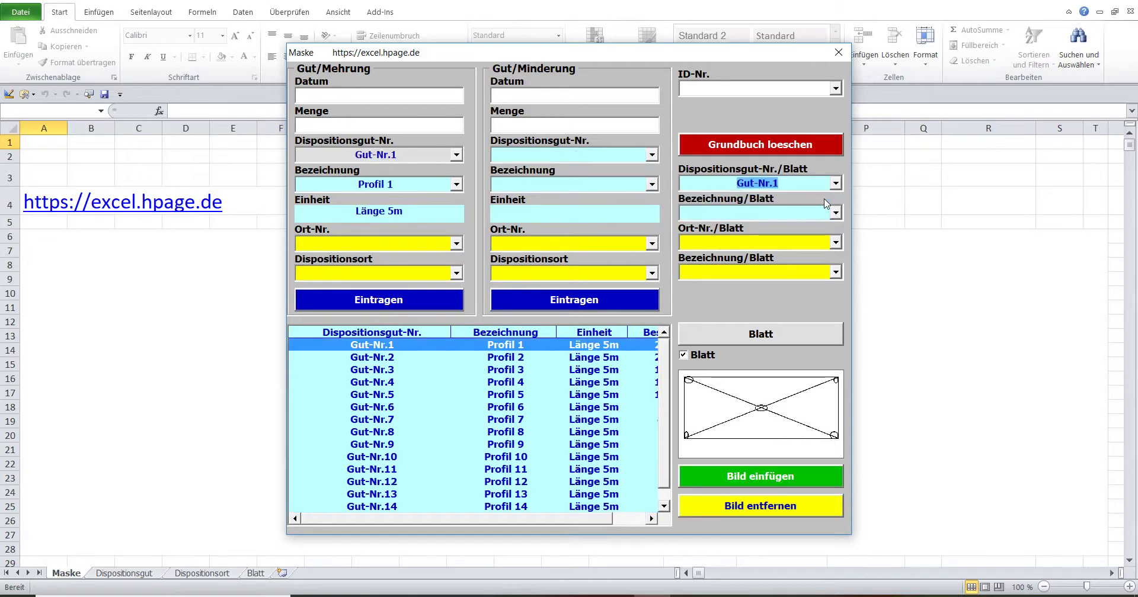
left_click(652, 186)
left_click(652, 186)
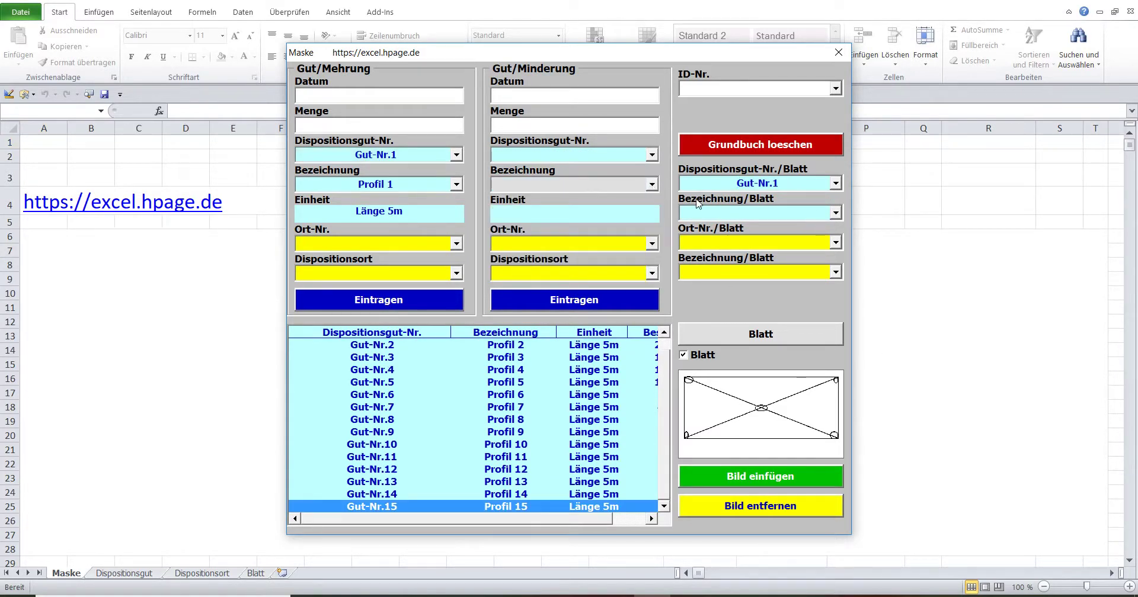
left_click(836, 215)
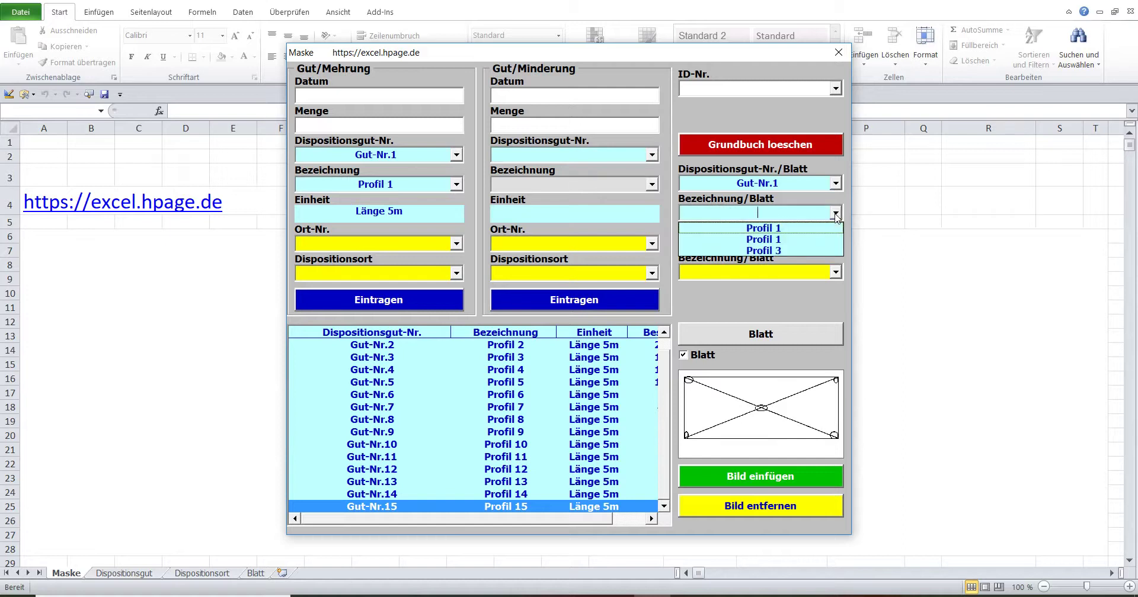
left_click(826, 251)
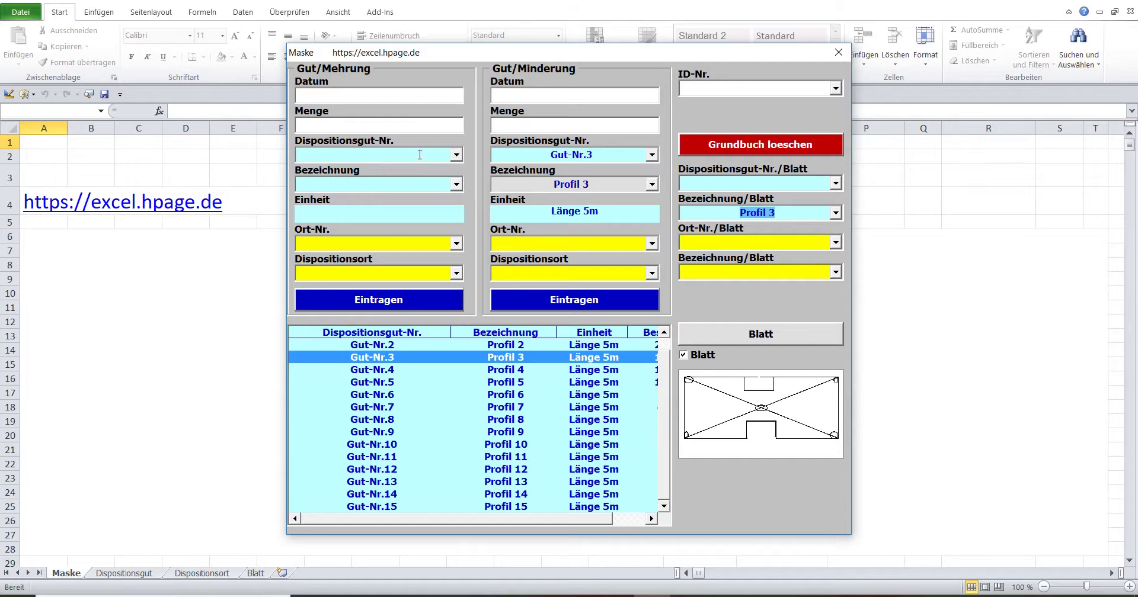
left_click(835, 183)
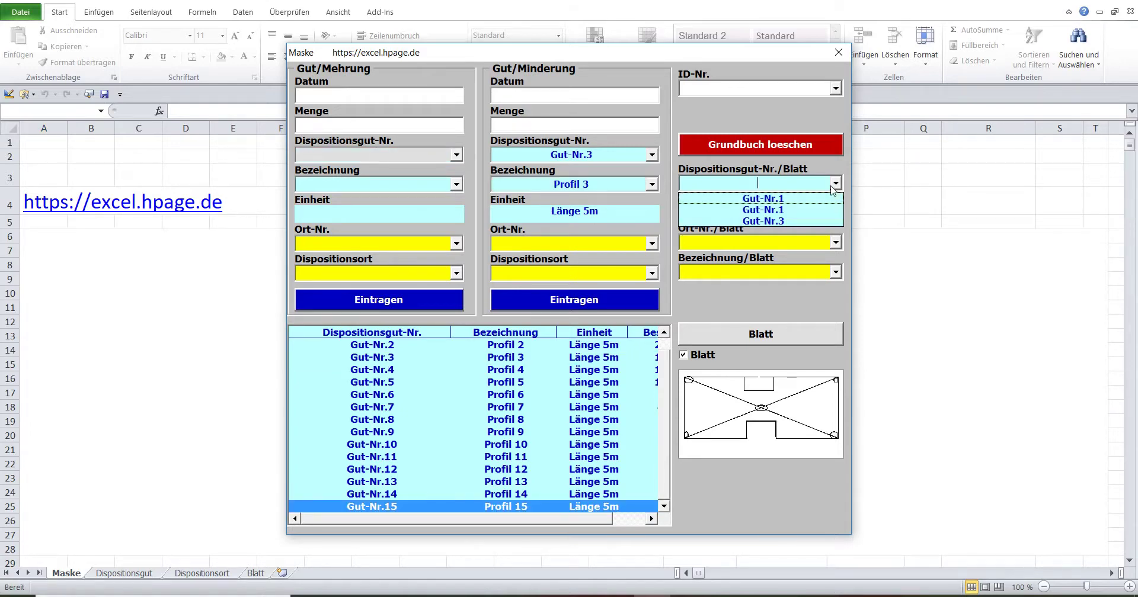
left_click(826, 196)
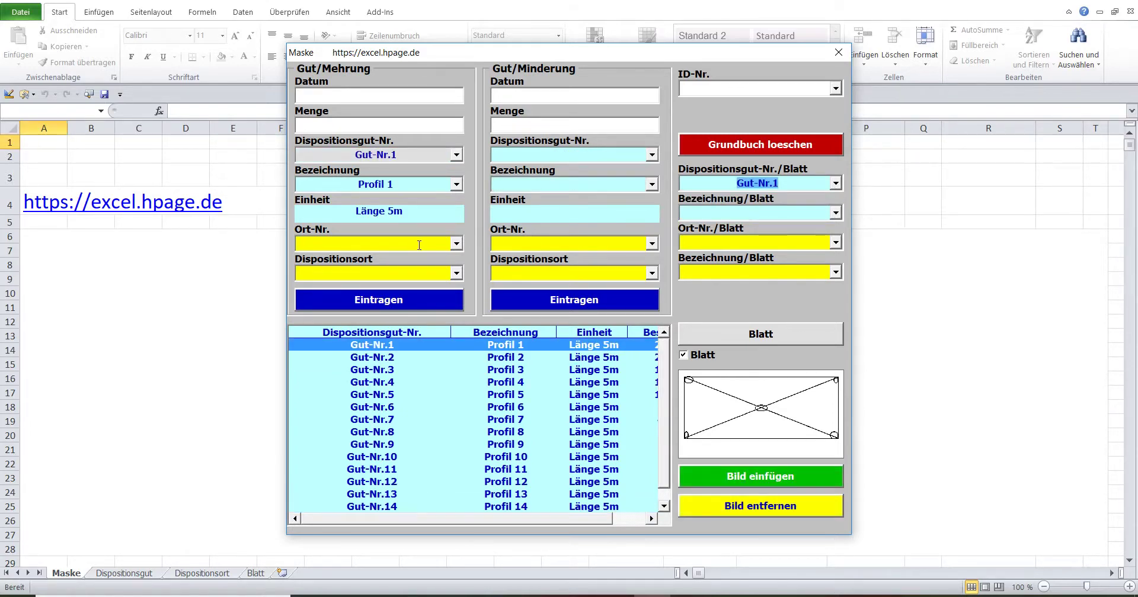
Step: Look up storage locations Ort-Nr.1 and Ort-Nr.2 from the Ort-Nr./Blatt list
left_click(419, 244)
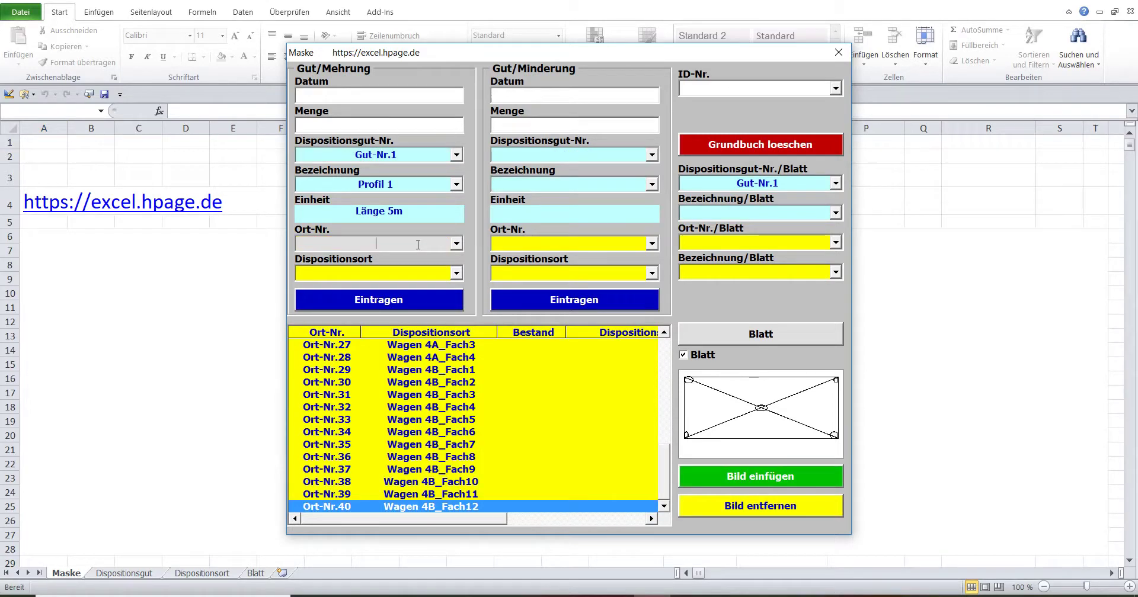
left_click(835, 242)
left_click(810, 258)
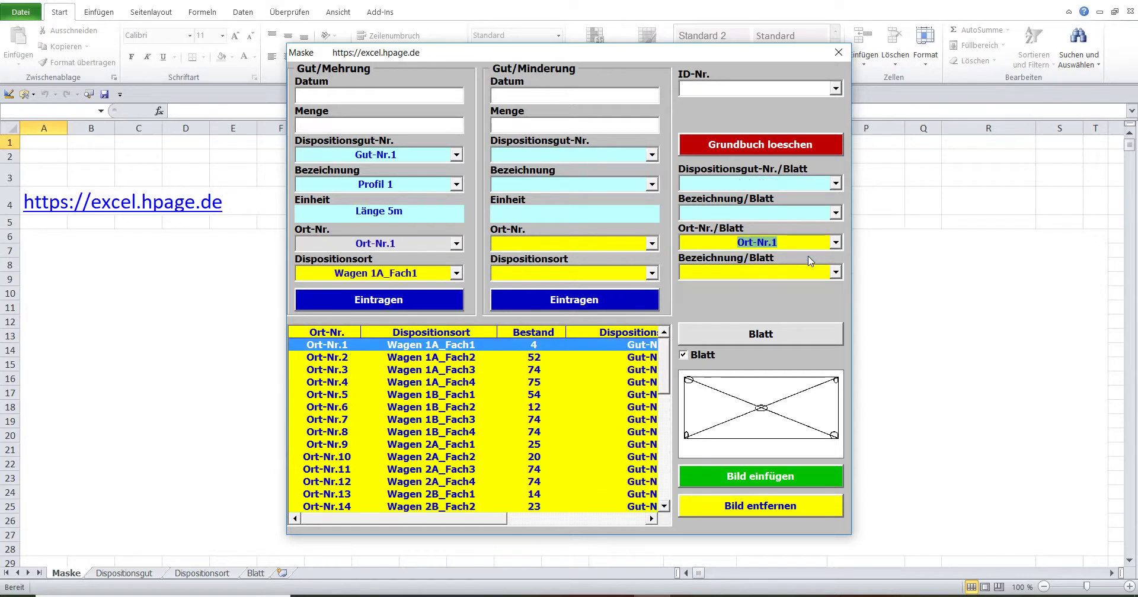
left_click(602, 243)
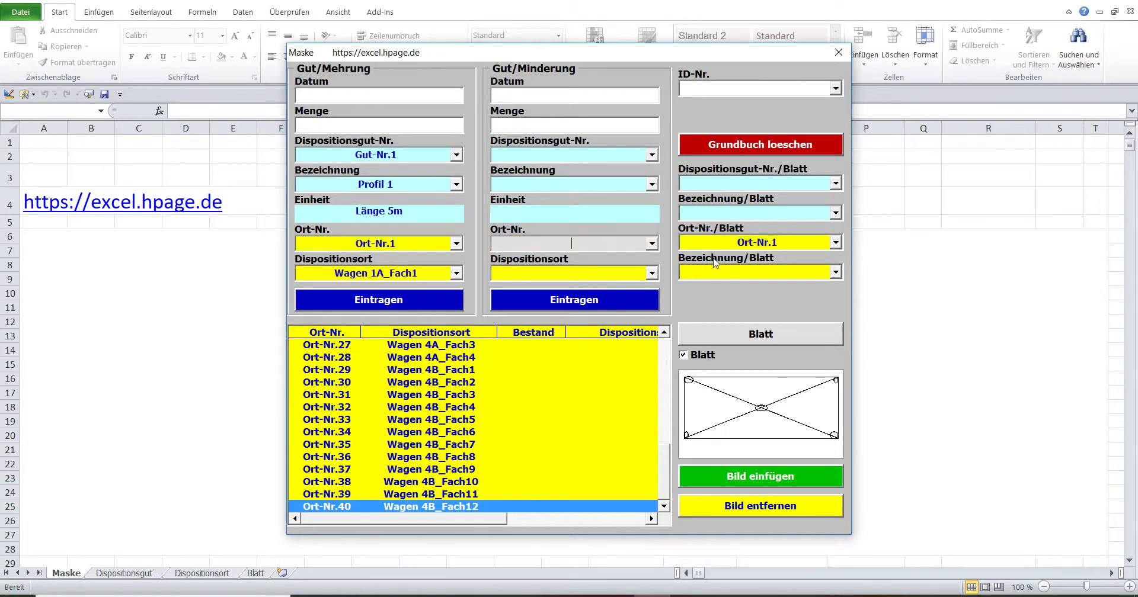
left_click(836, 242)
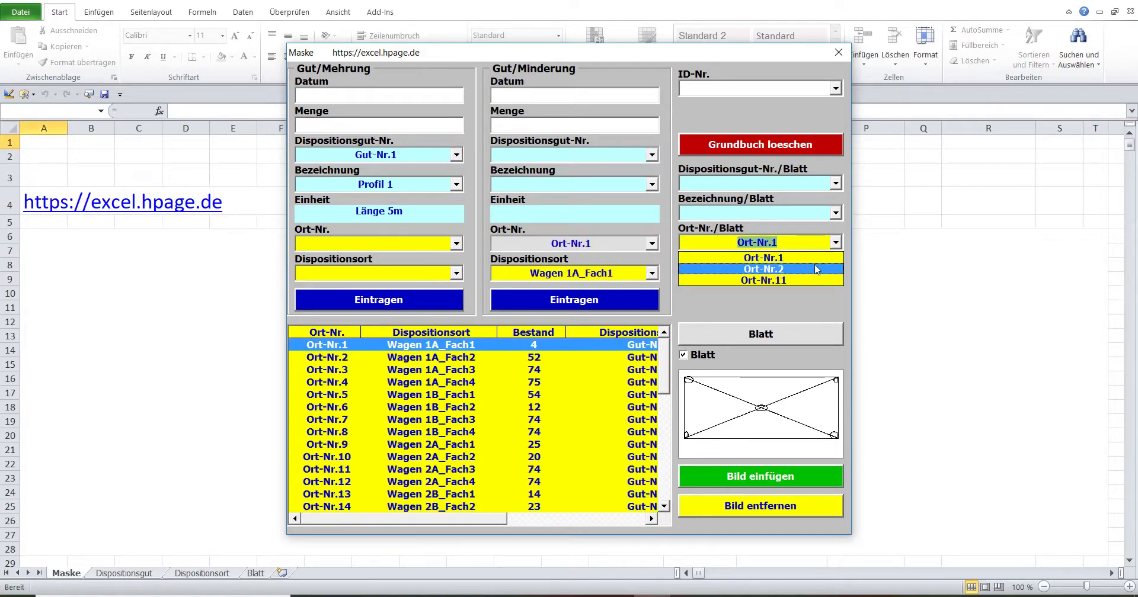
left_click(818, 269)
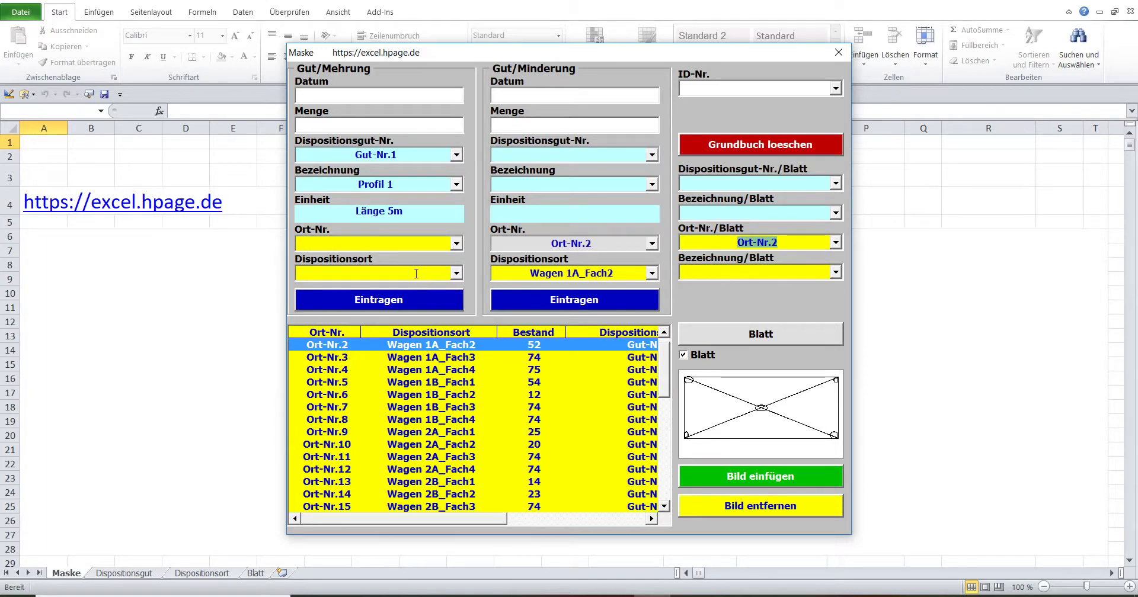
Step: Look up storage places Wagen 2A_Fach3 and Wagen 1A_Fach1, then output the 26-entry ledger to Blatt
left_click(835, 273)
left_click(812, 307)
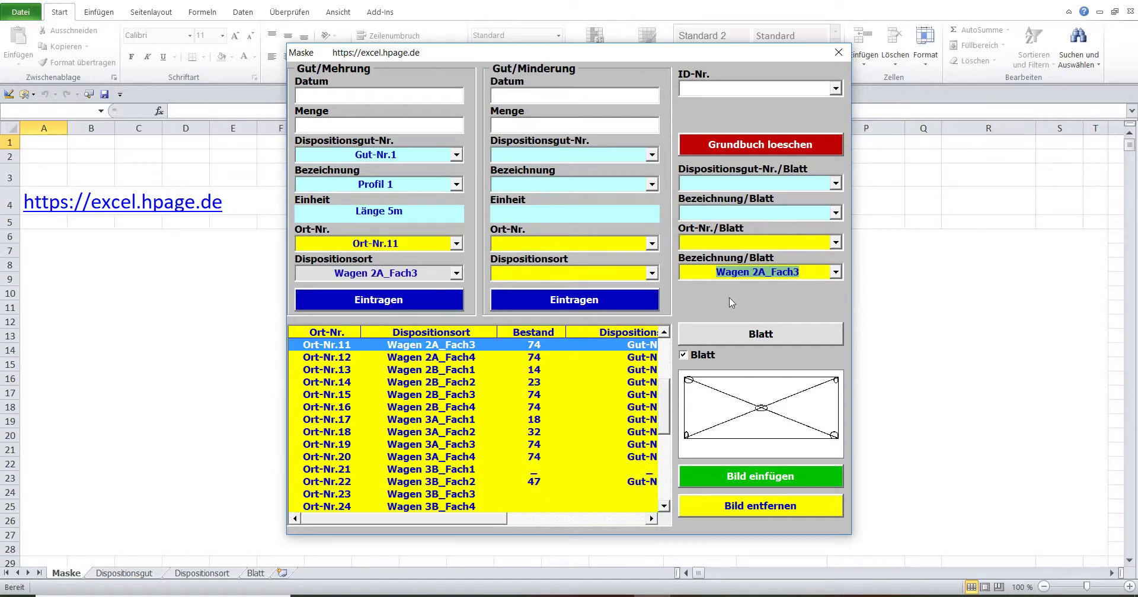
left_click(602, 273)
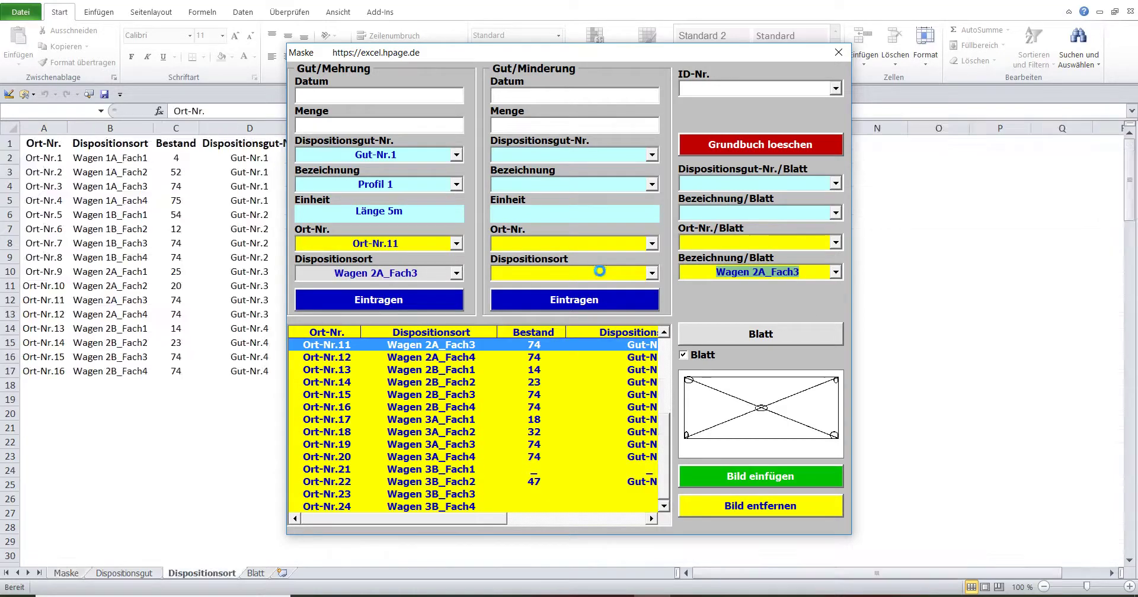
left_click(835, 273)
left_click(808, 286)
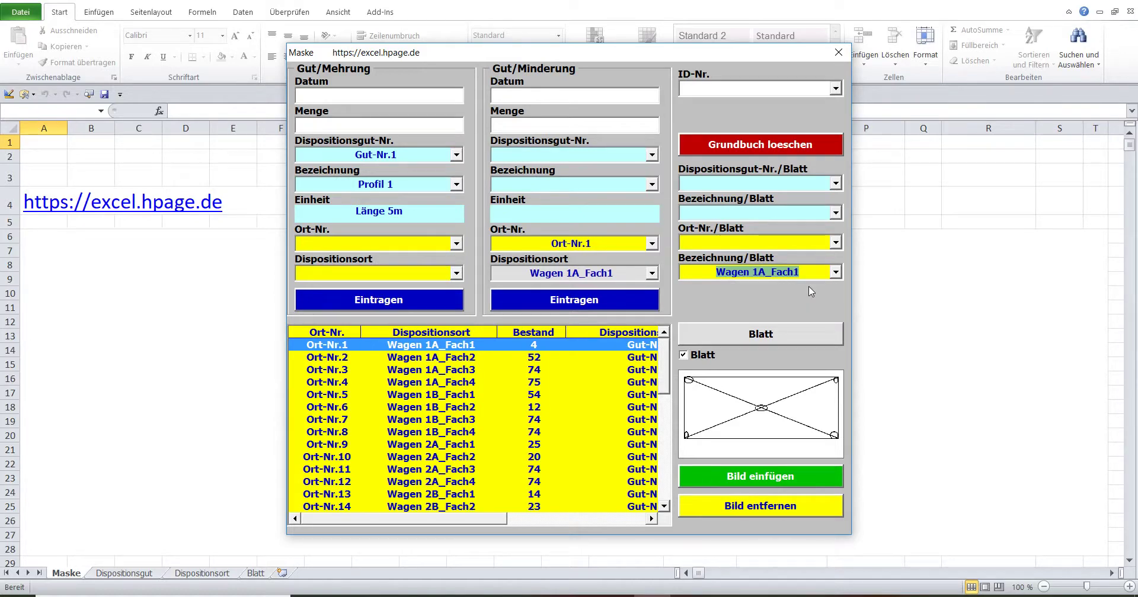
left_click(734, 91)
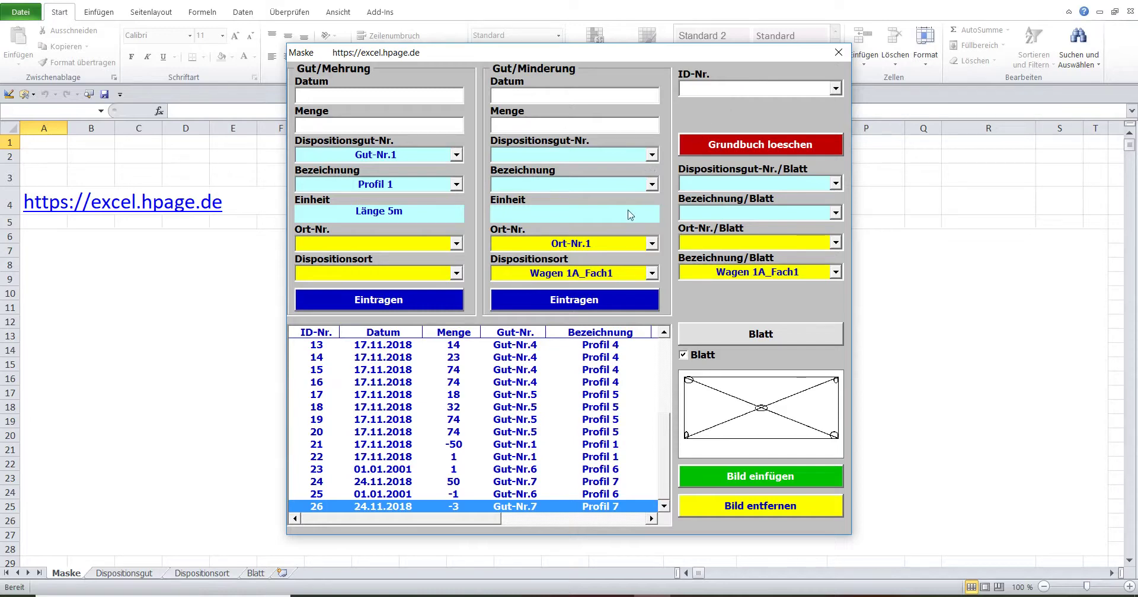
left_click(709, 336)
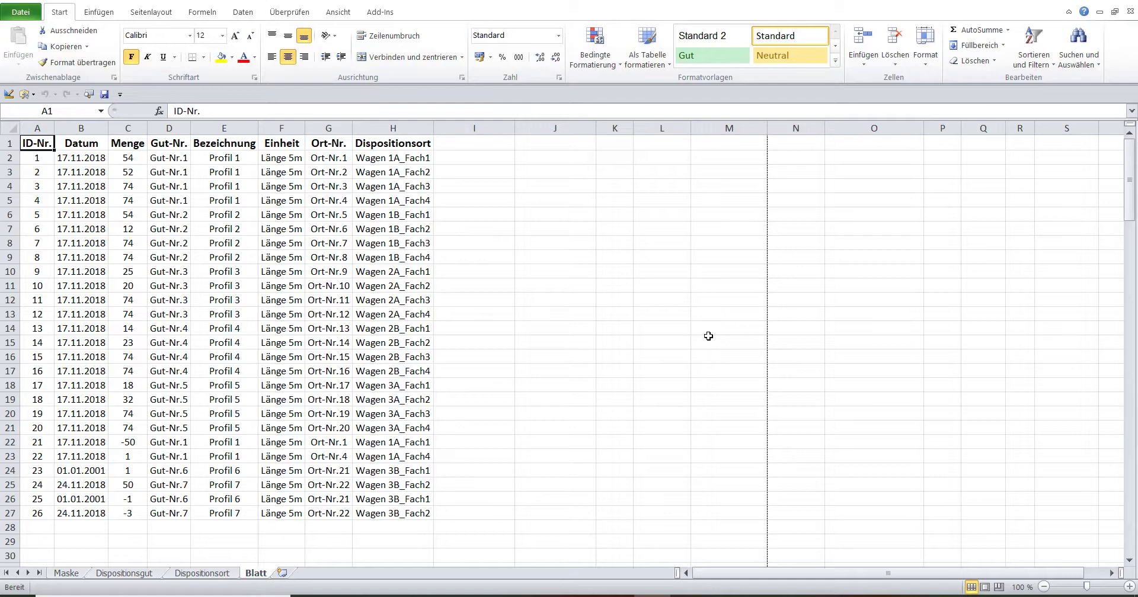
Step: Enable ledger column filters, keep only Gut-Nr.1 (6 of 26 bookings), and return to Maske
left_click(44, 140)
left_click(1034, 55)
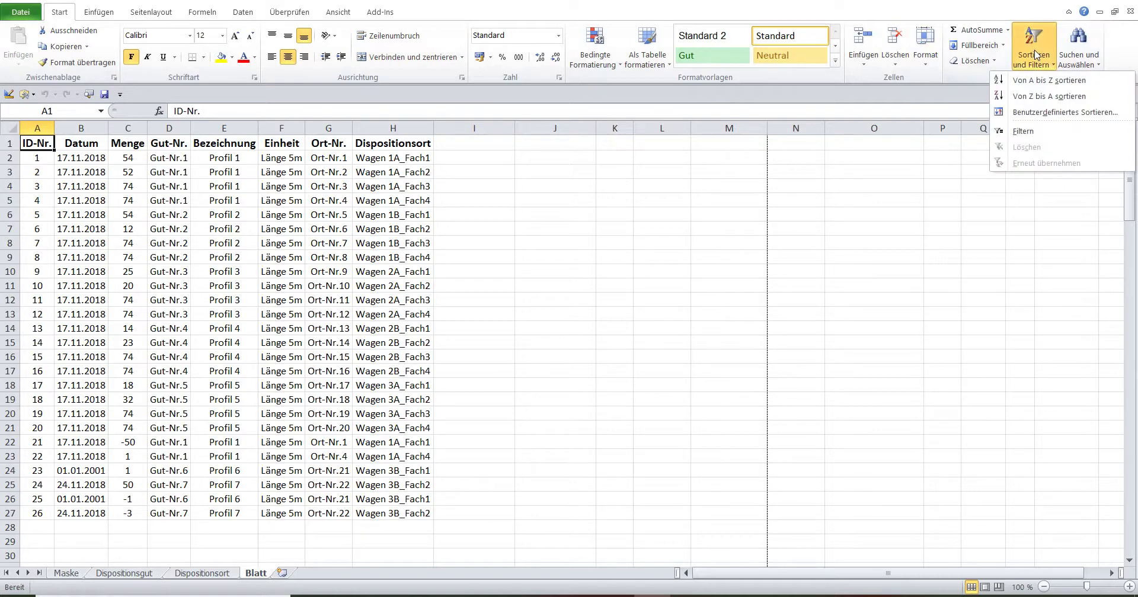
left_click(1019, 131)
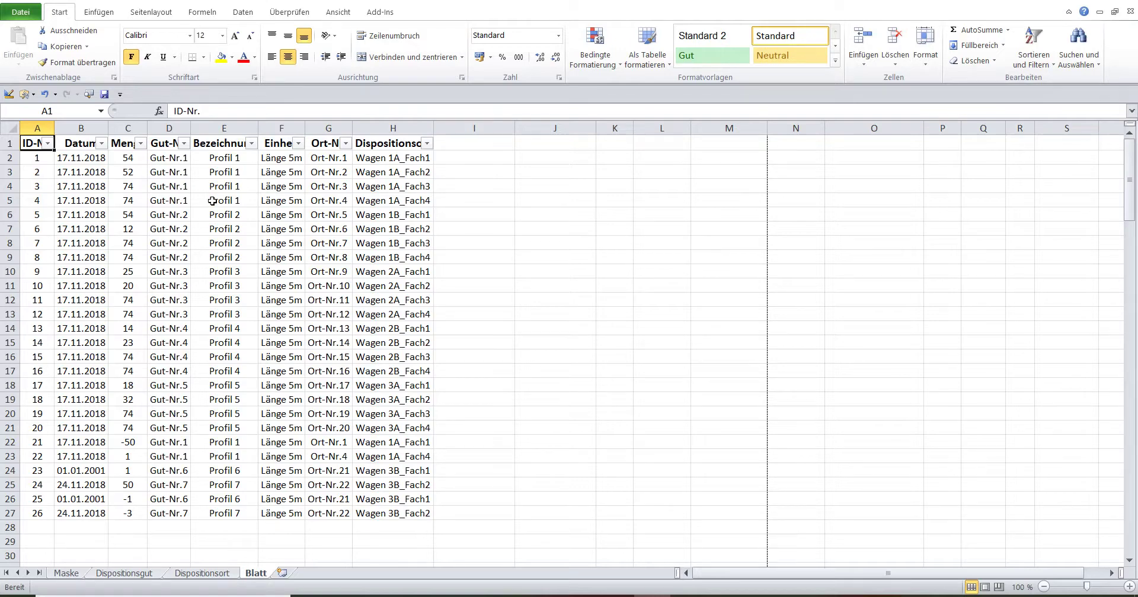
left_click(184, 144)
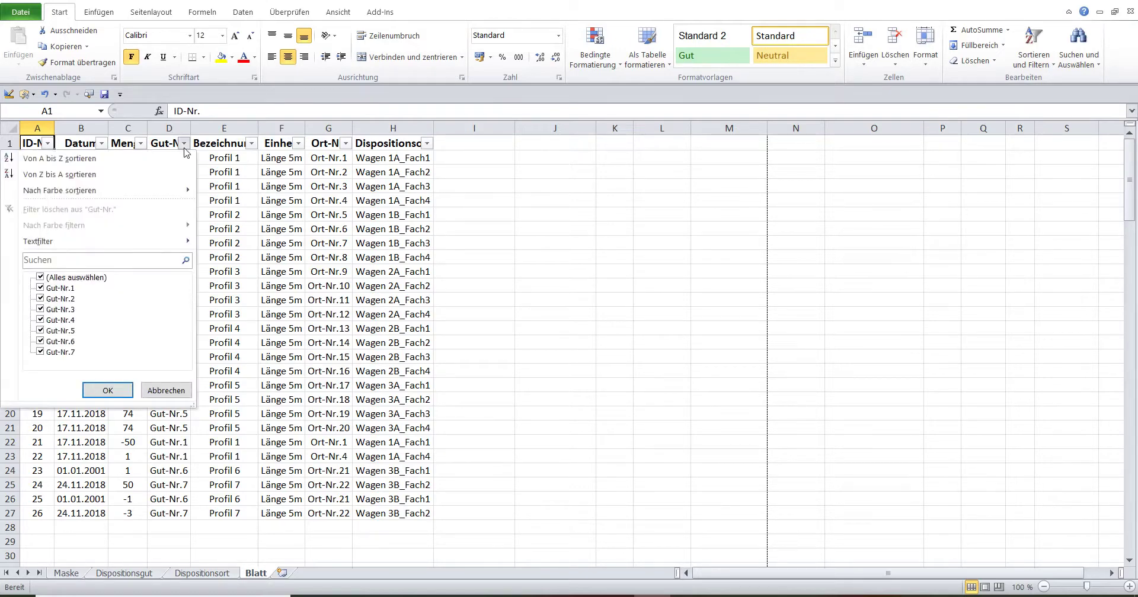
left_click(40, 277)
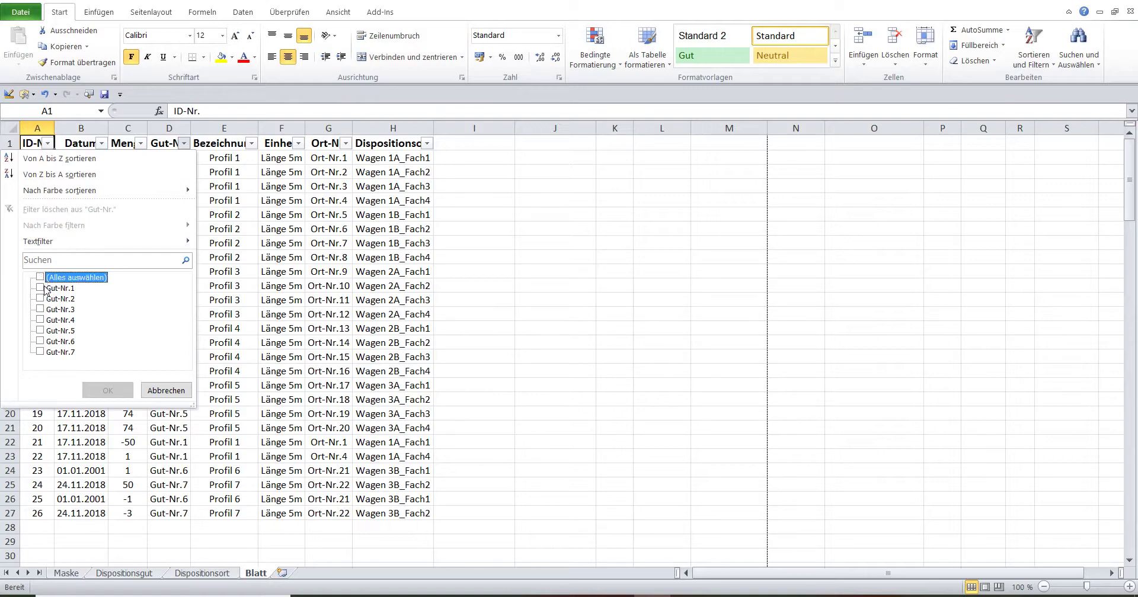
left_click(40, 288)
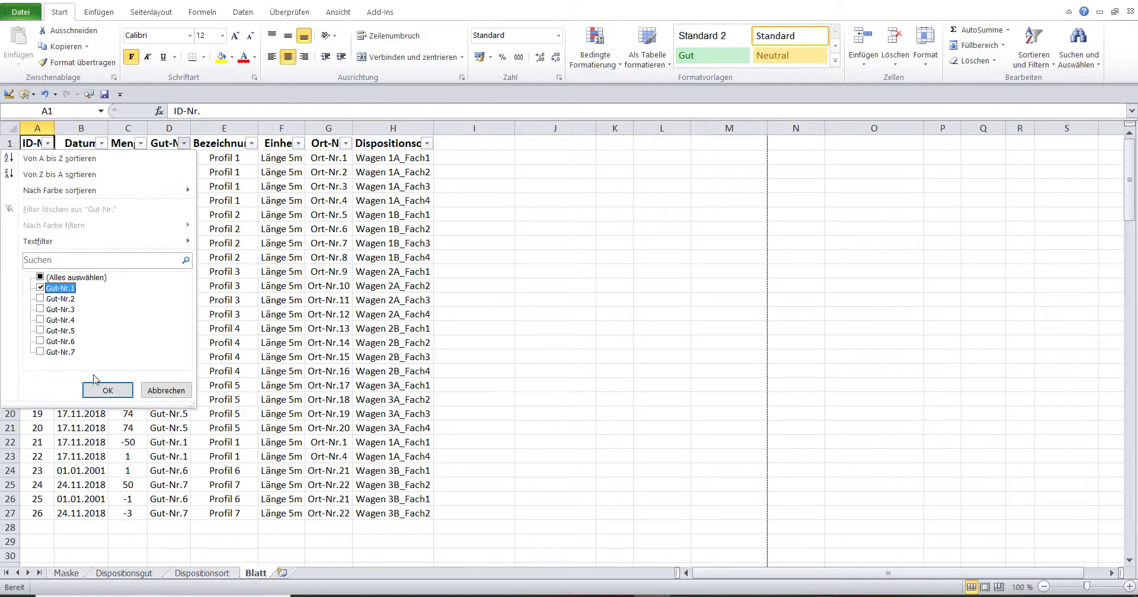
left_click(99, 388)
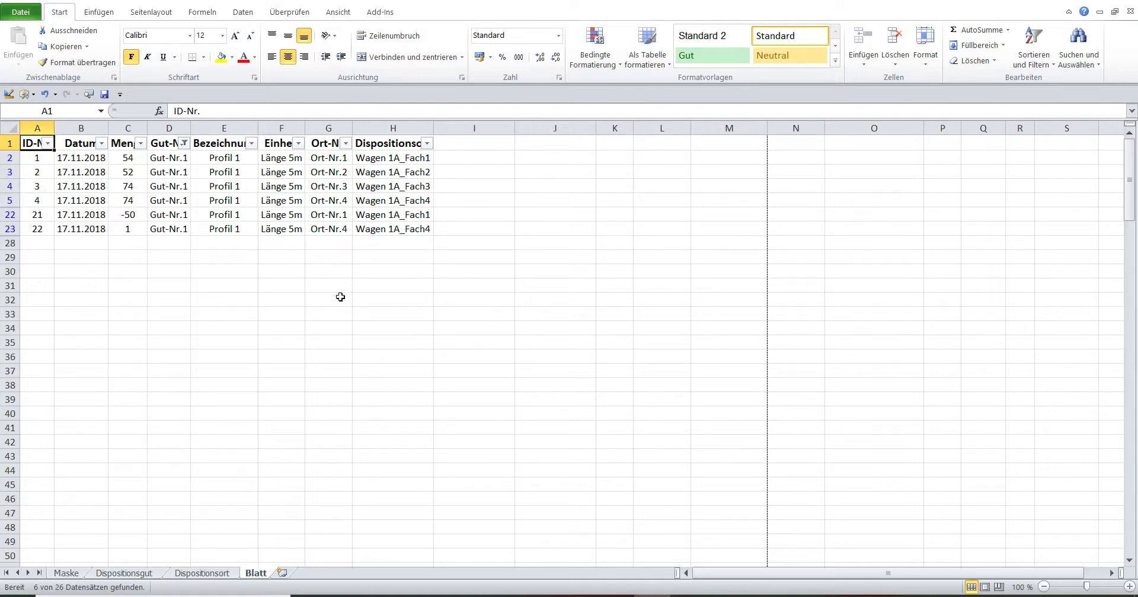
left_click(66, 575)
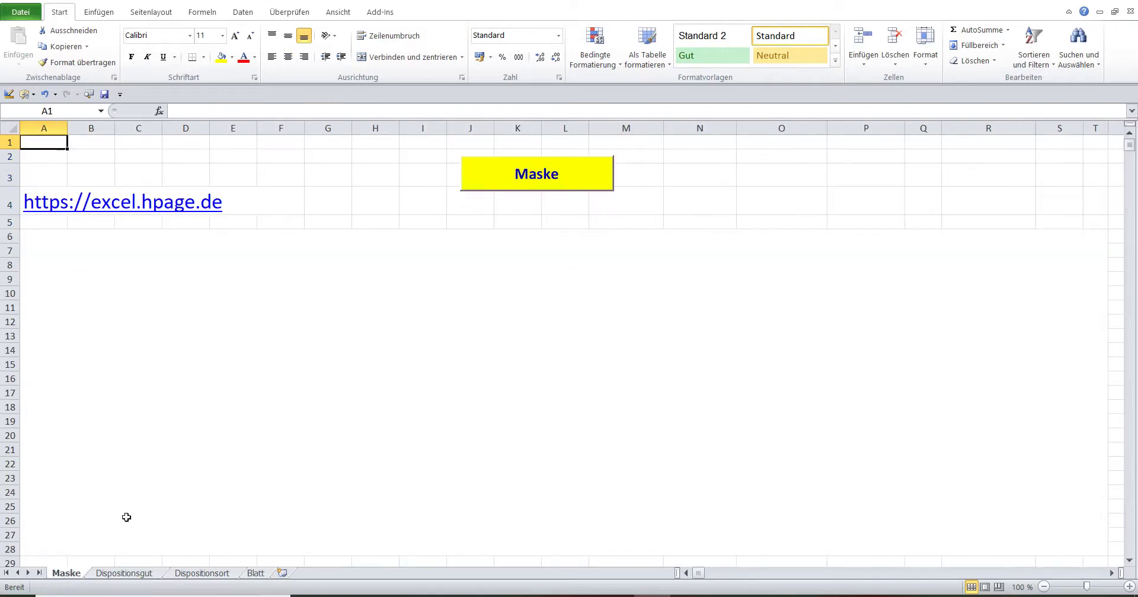
Step: Open the booking form, enable sheet-linked lookups, and choose Gut-Nr.1 for the withdrawal side
left_click(485, 178)
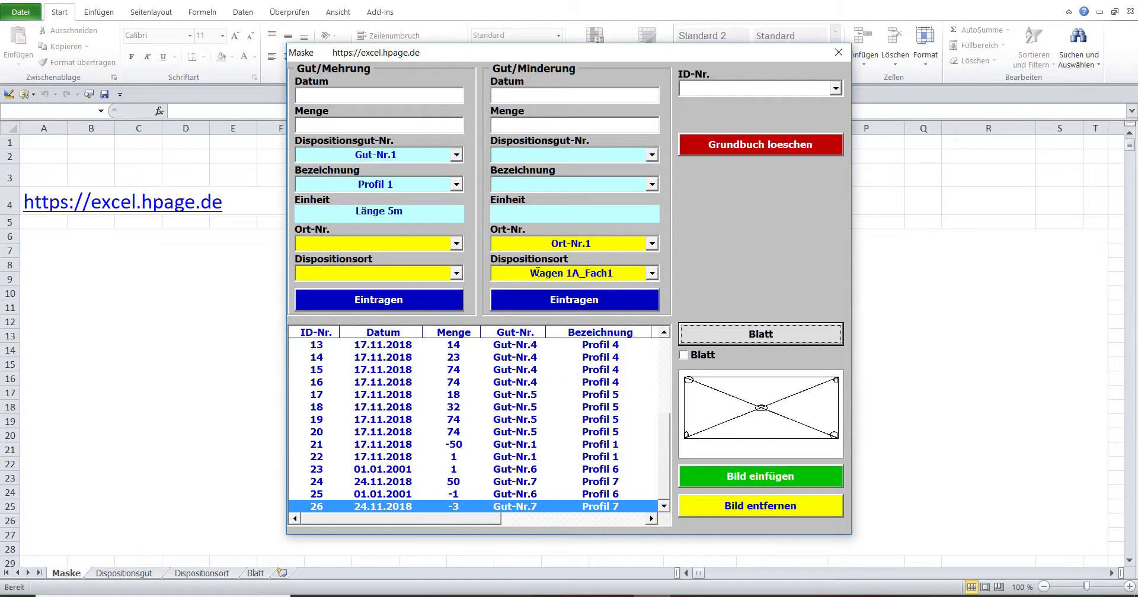
left_click(683, 356)
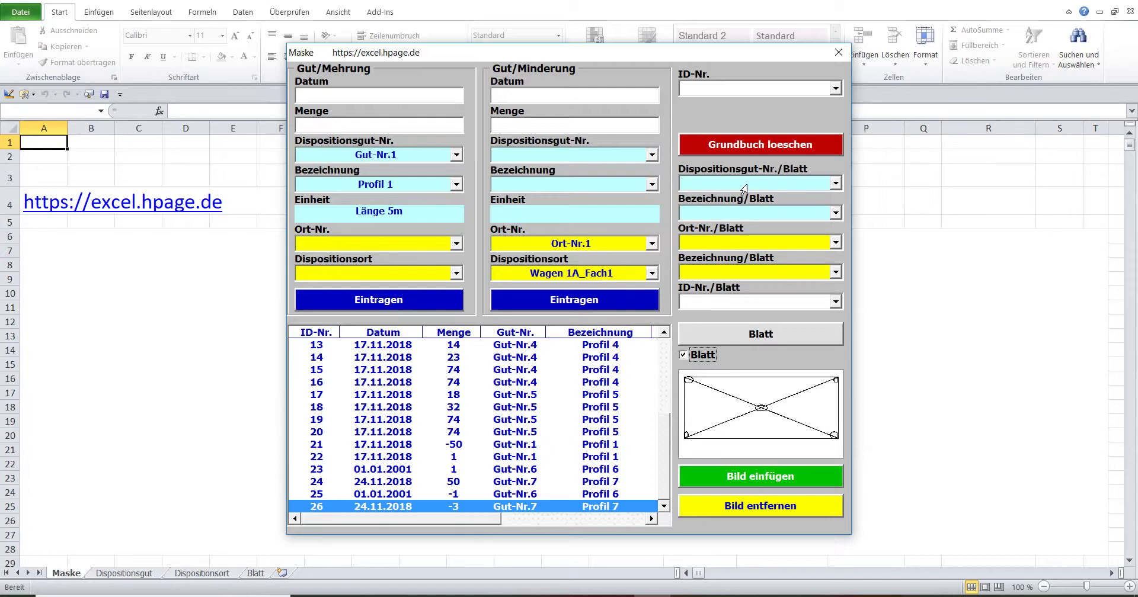
left_click(434, 157)
left_click(836, 186)
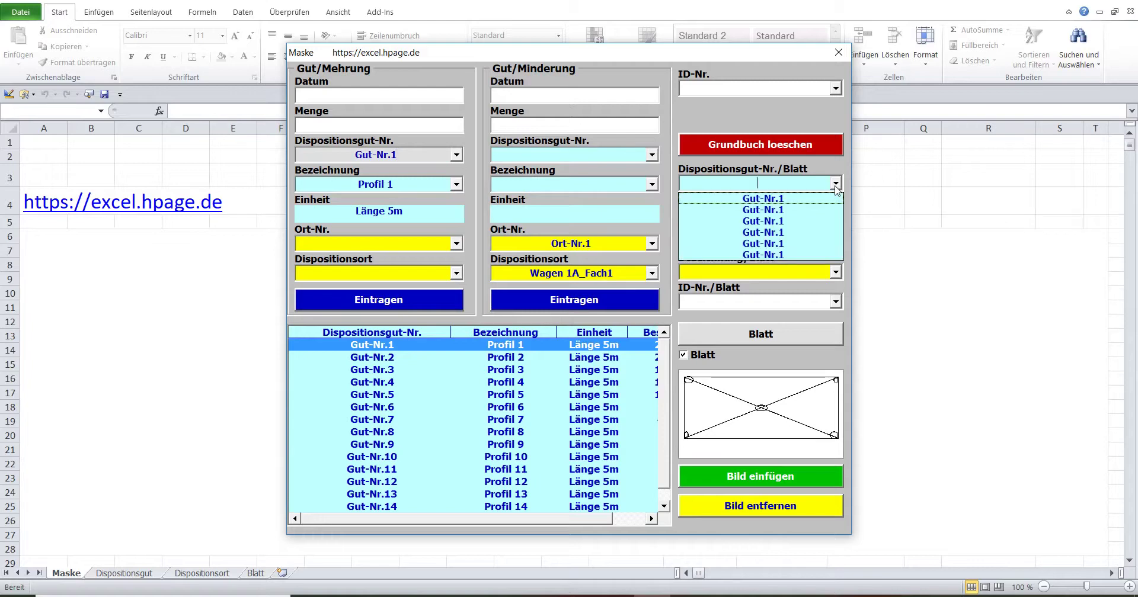
left_click(782, 233)
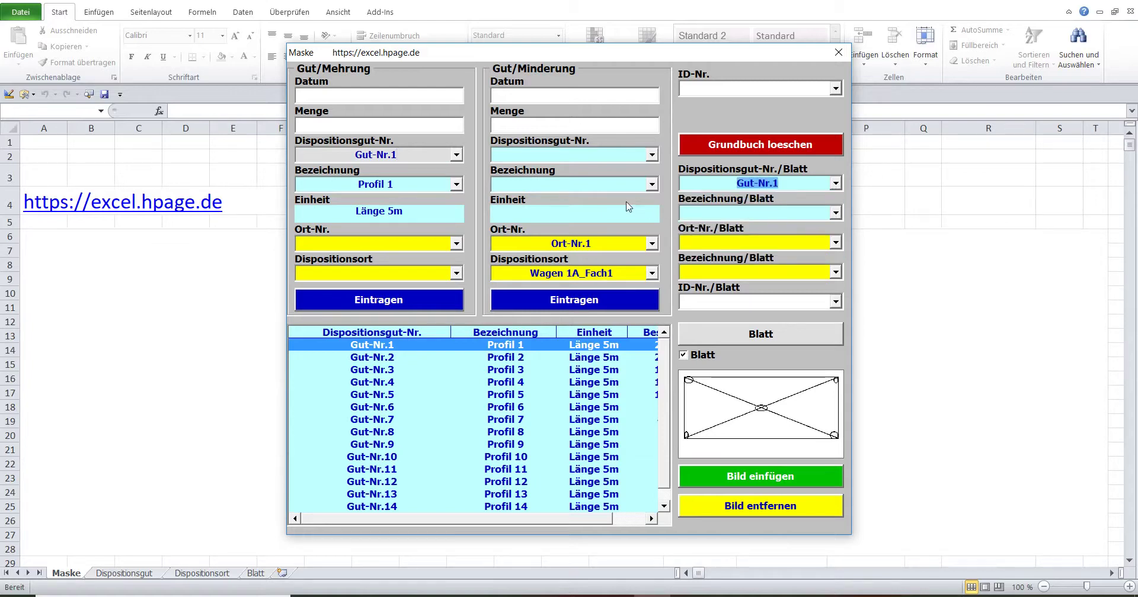
left_click(589, 154)
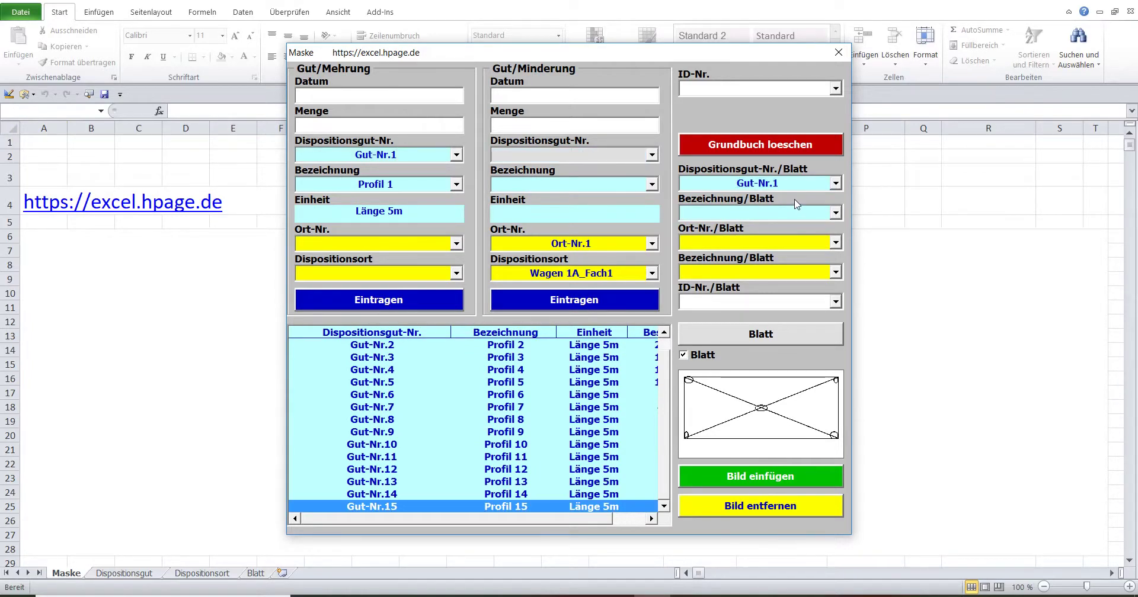
left_click(803, 183)
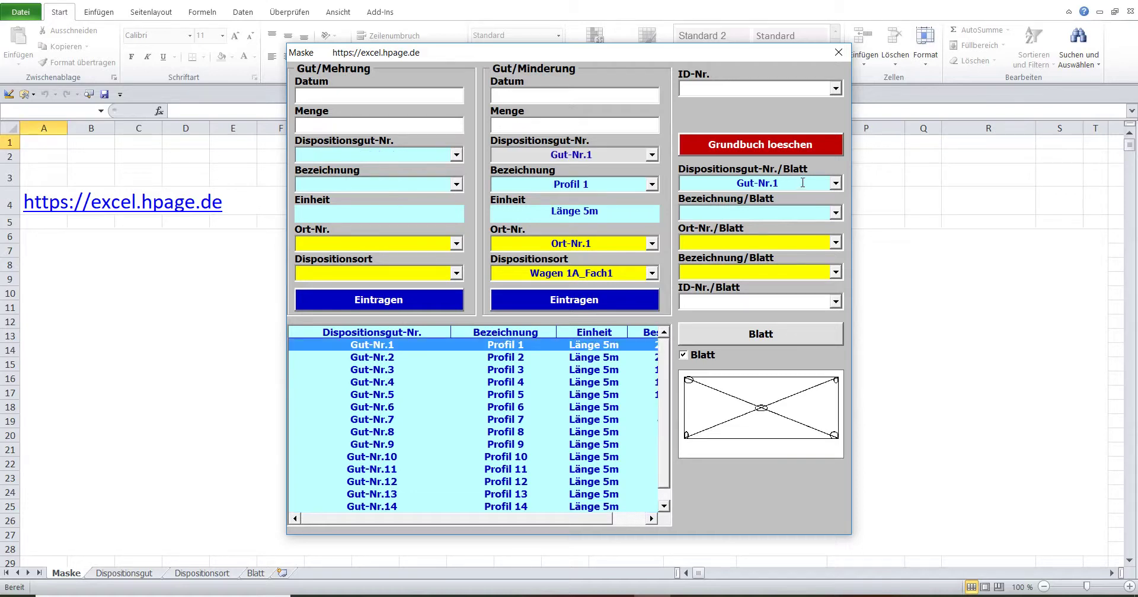
Step: Choose Profil 1 in Bezeichnung/Blatt and show the storage location list
left_click(422, 185)
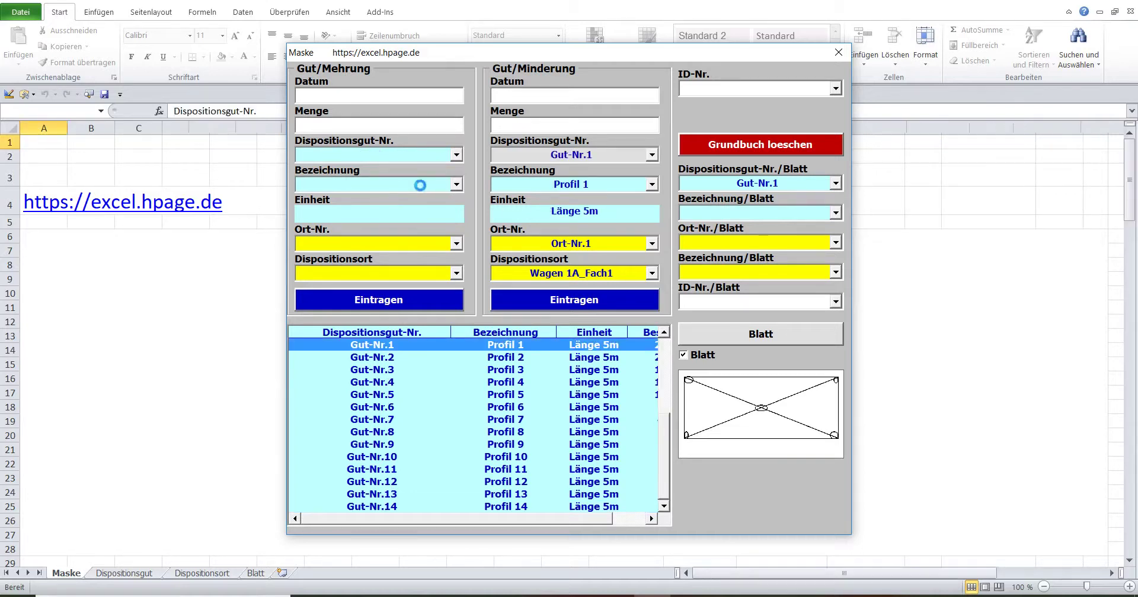
left_click(801, 213)
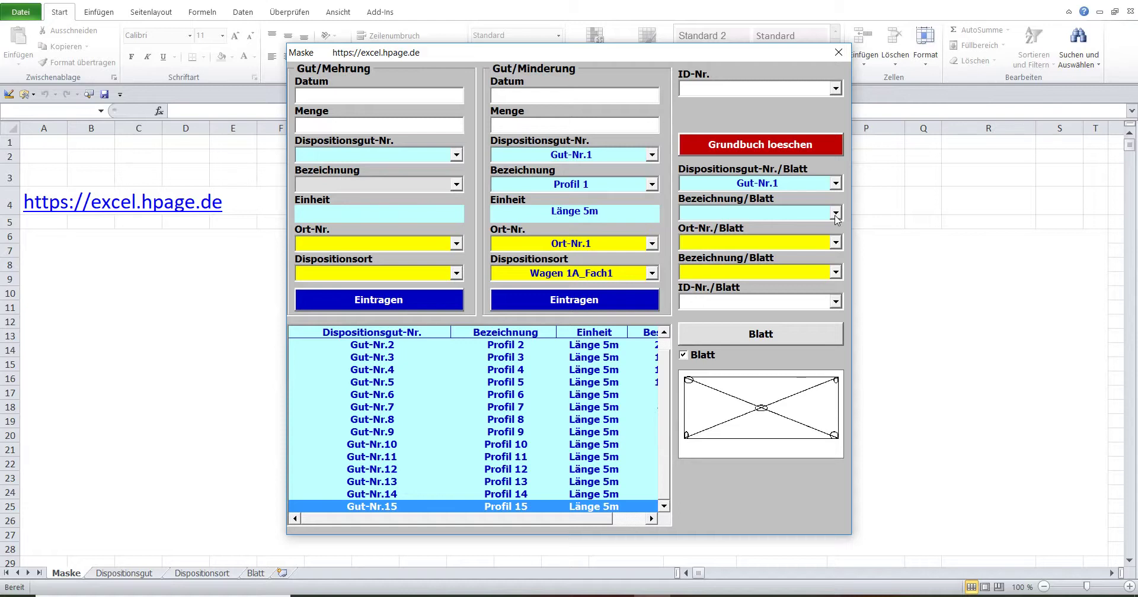
left_click(819, 244)
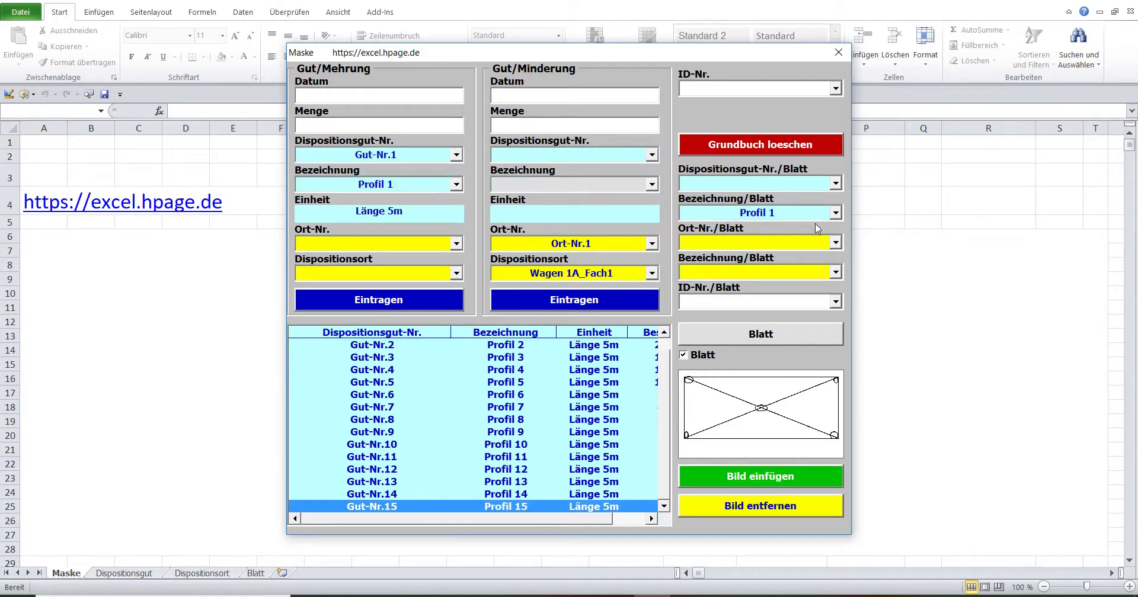
left_click(819, 213)
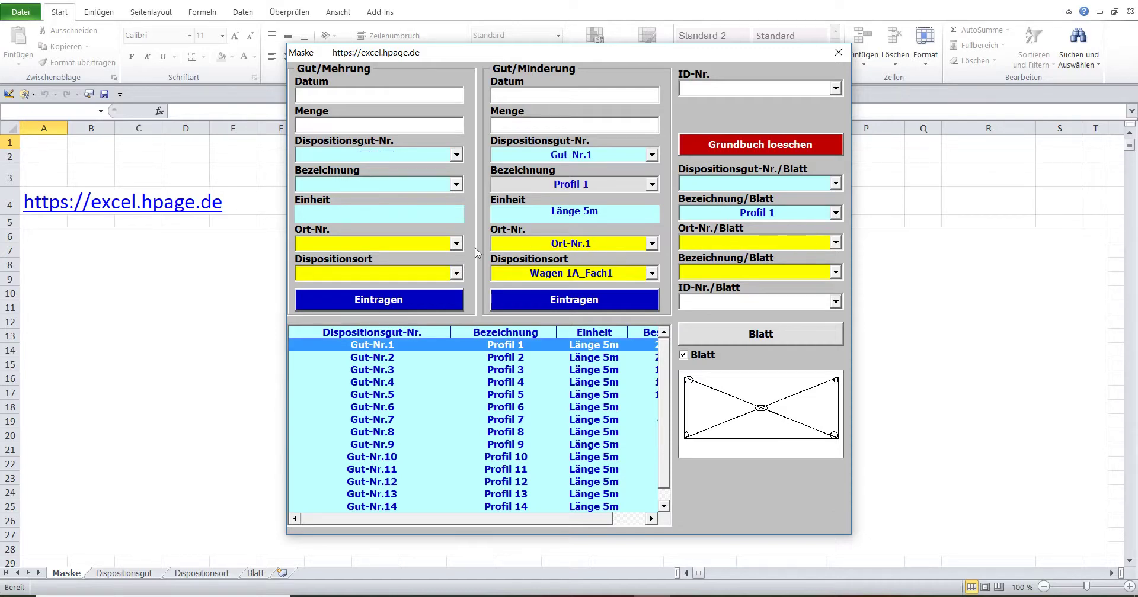
left_click(417, 247)
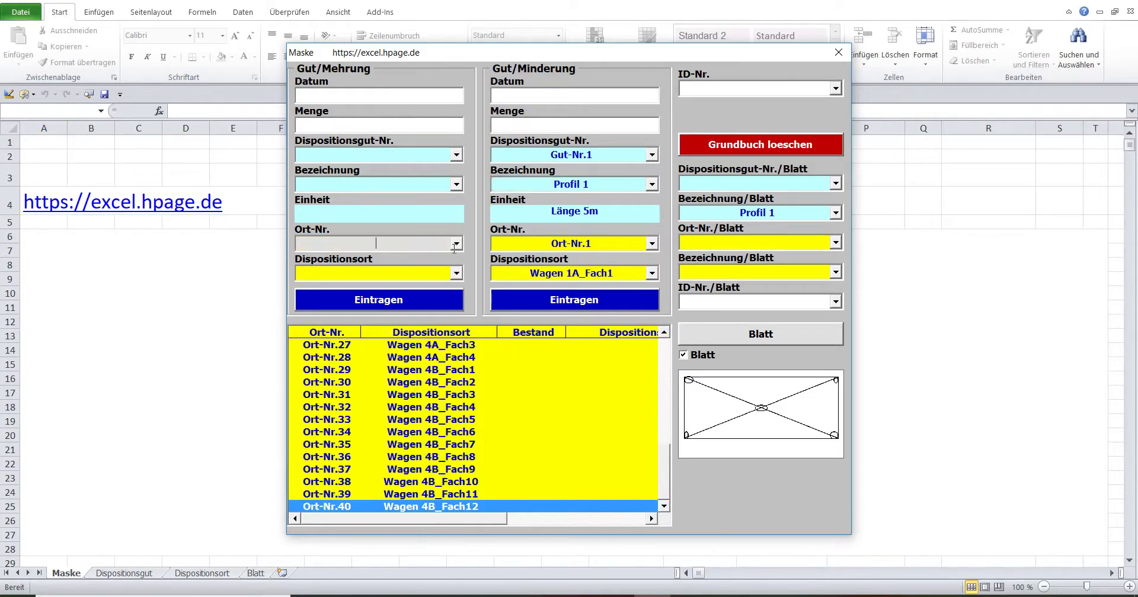
Step: Set the sheet-view location to Ort-Nr.1, then change it to Ort-Nr.2
left_click(835, 242)
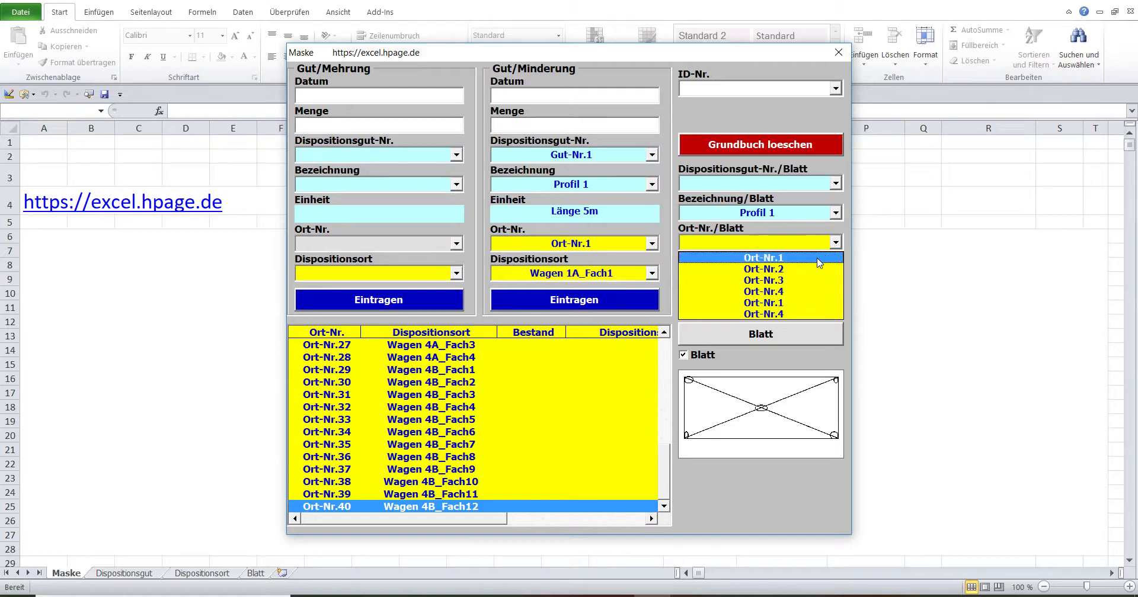
left_click(818, 263)
left_click(613, 243)
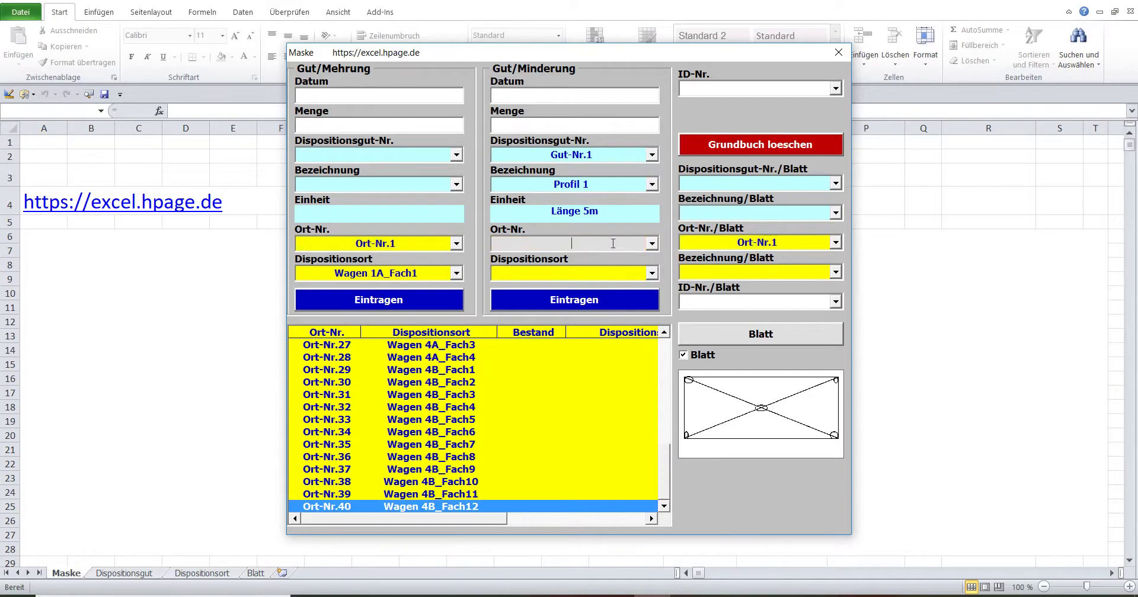
left_click(835, 242)
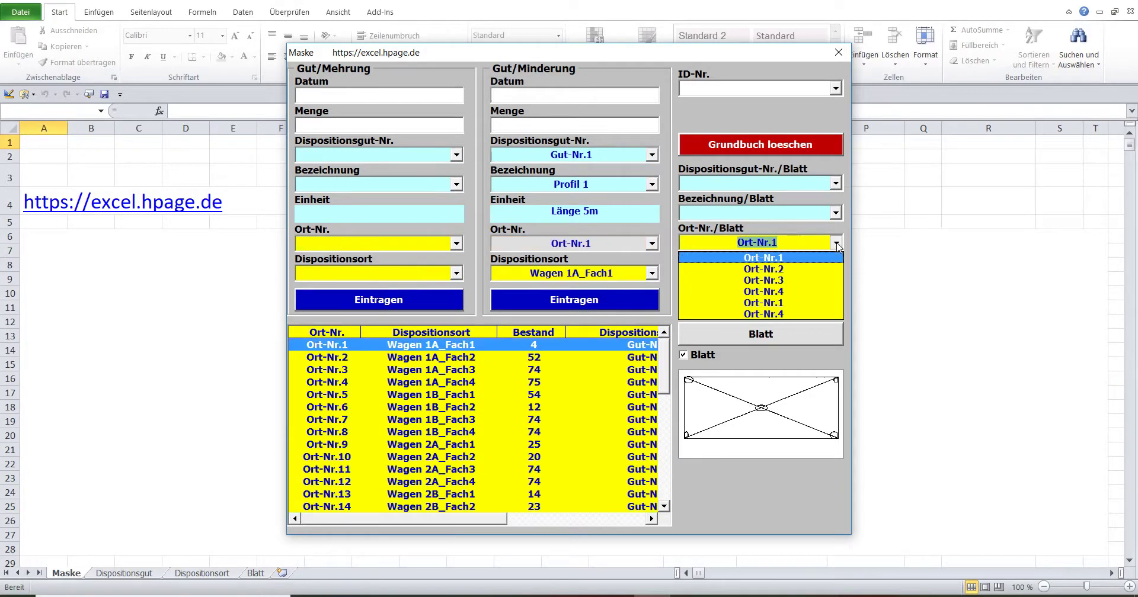
left_click(820, 270)
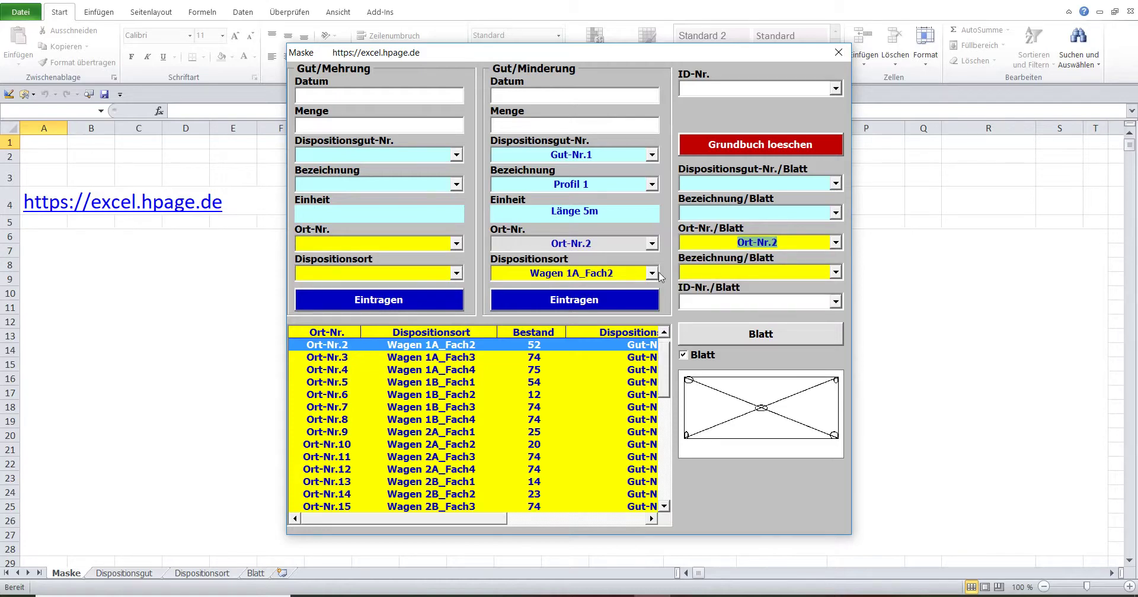
Step: Choose storage place Wagen 1A_Fach3, then switch to Wagen 1A_Fach4
left_click(426, 273)
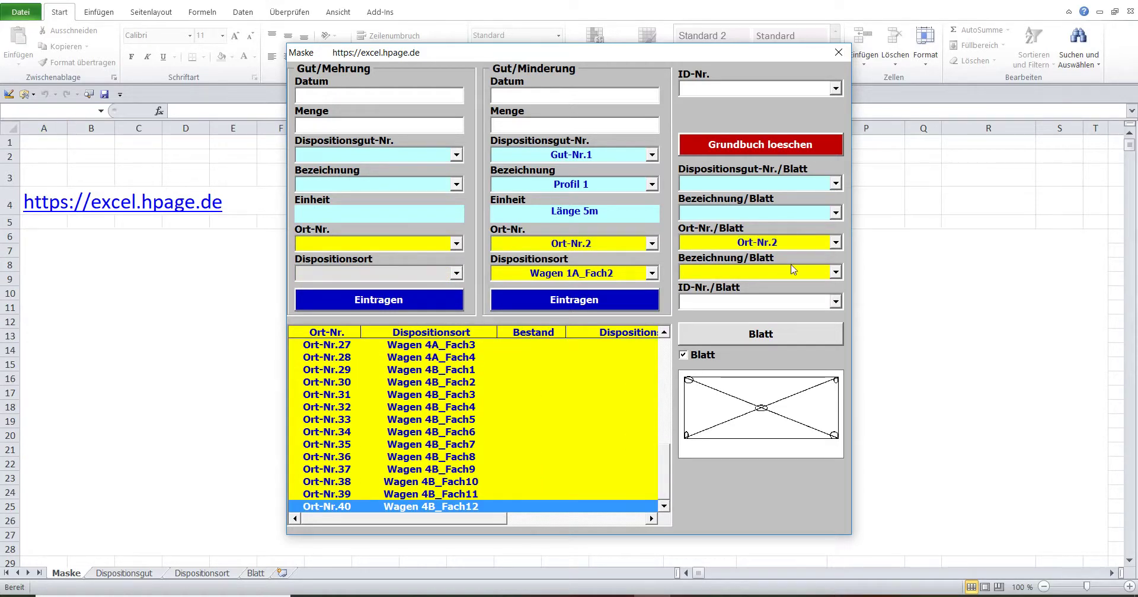
left_click(836, 272)
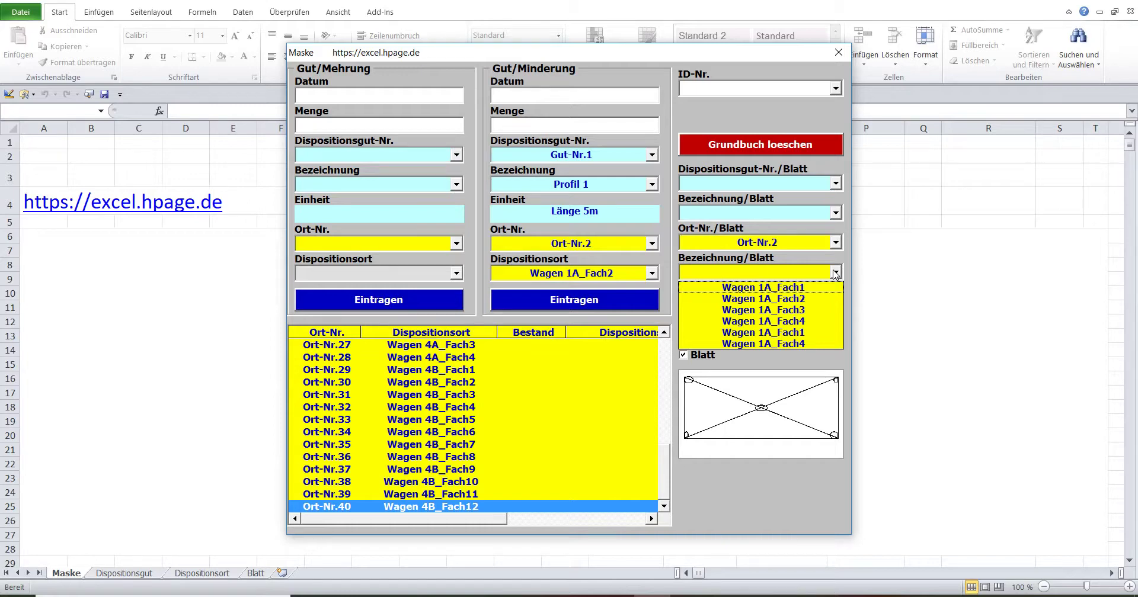
left_click(809, 310)
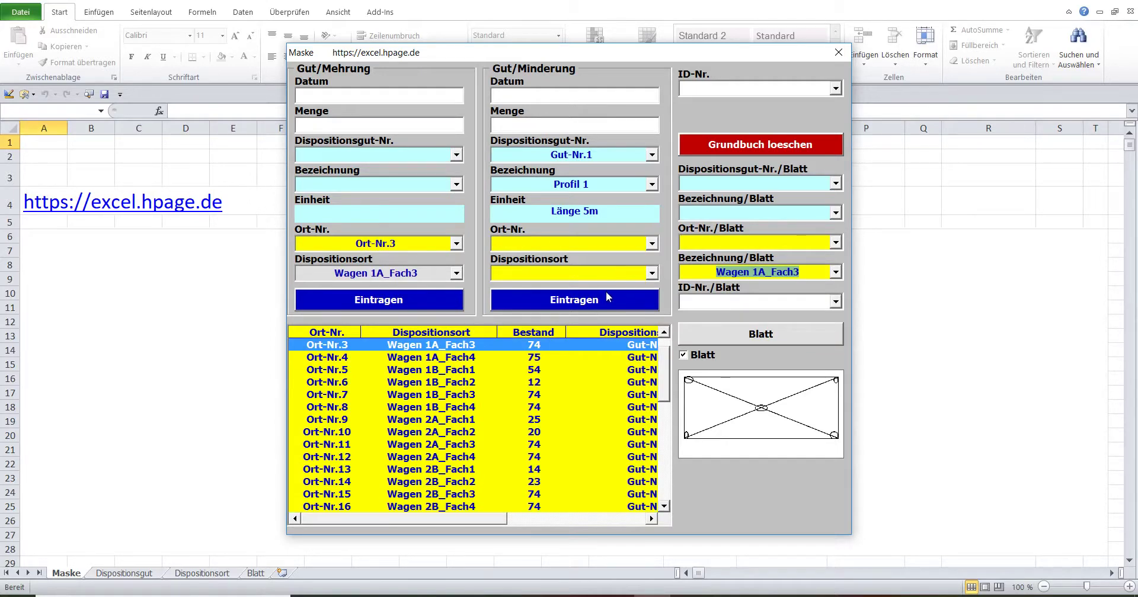
left_click(836, 272)
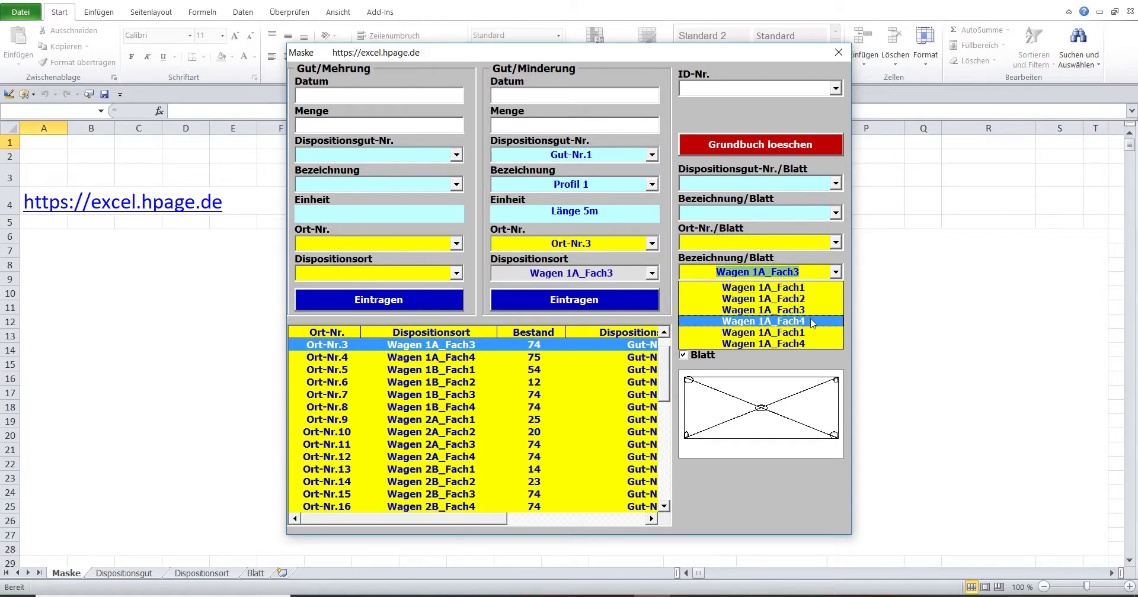
left_click(812, 321)
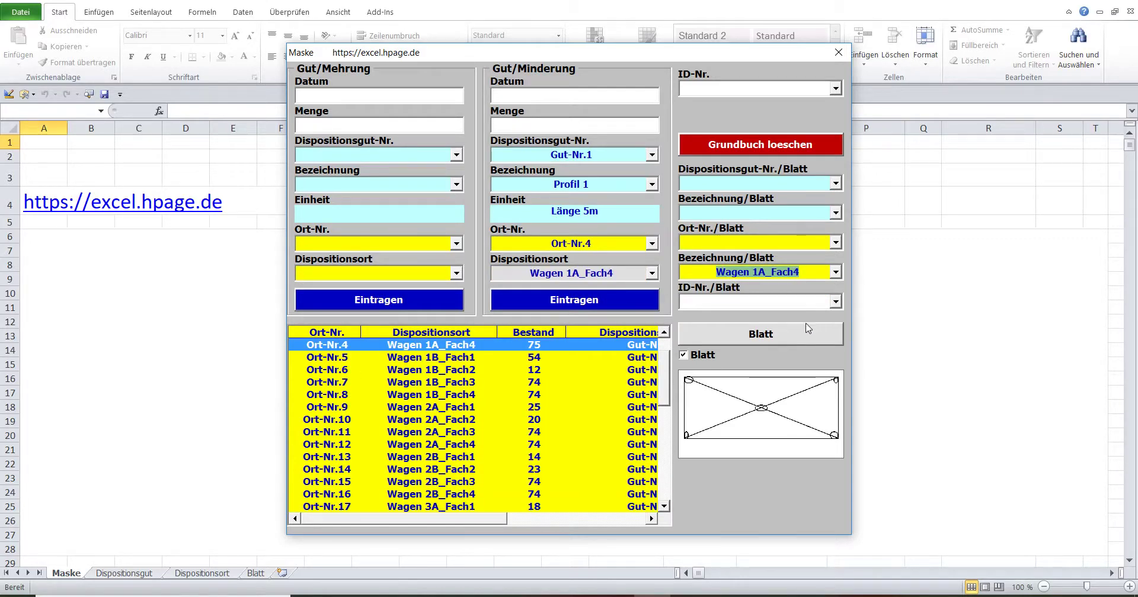
Step: Load booking IDs 1, 2, then 4, and generate the Blatt sheet of all 26 bookings
left_click(836, 301)
left_click(803, 317)
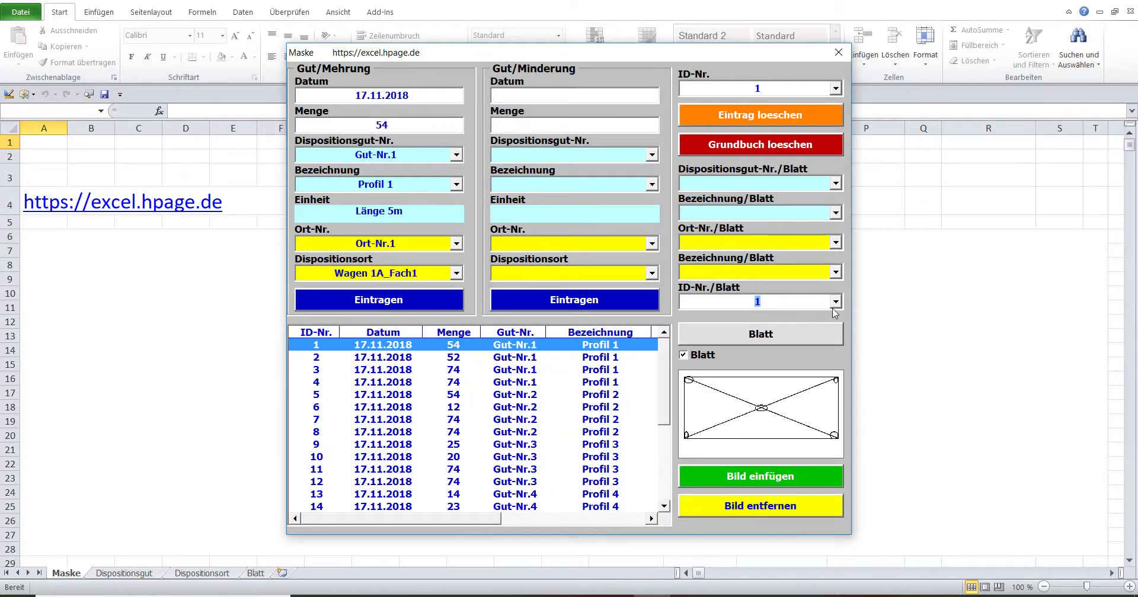
left_click(835, 302)
left_click(807, 330)
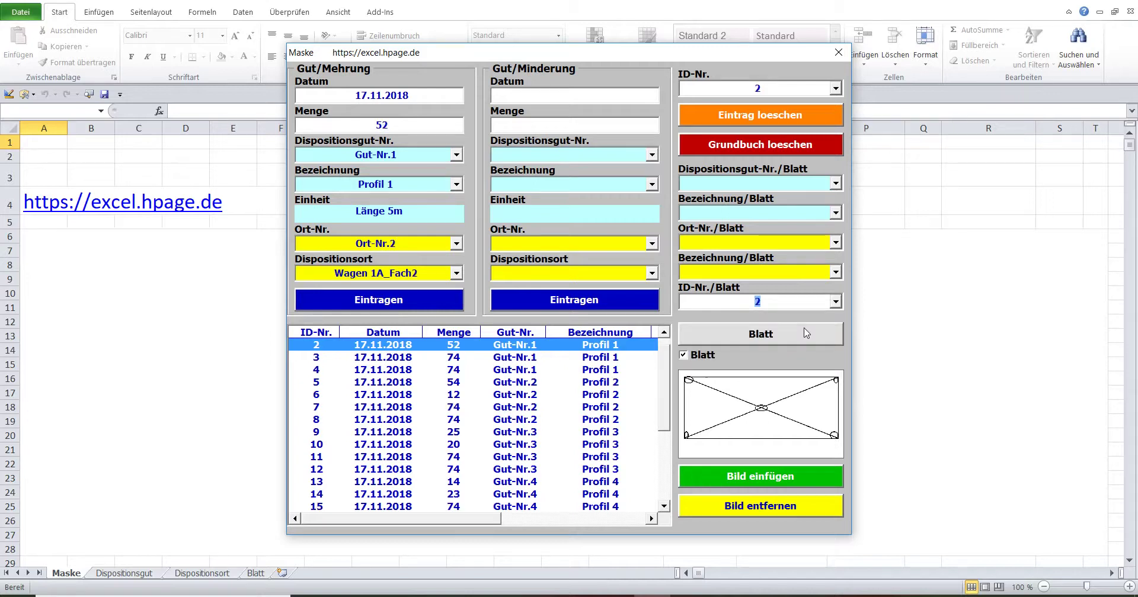
left_click(835, 303)
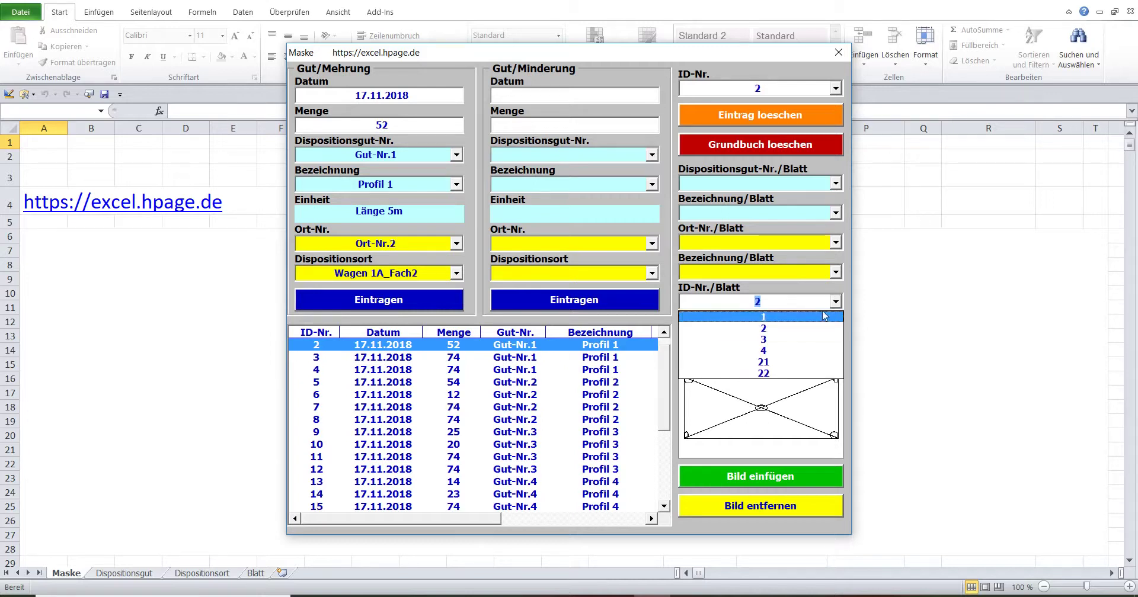
left_click(800, 351)
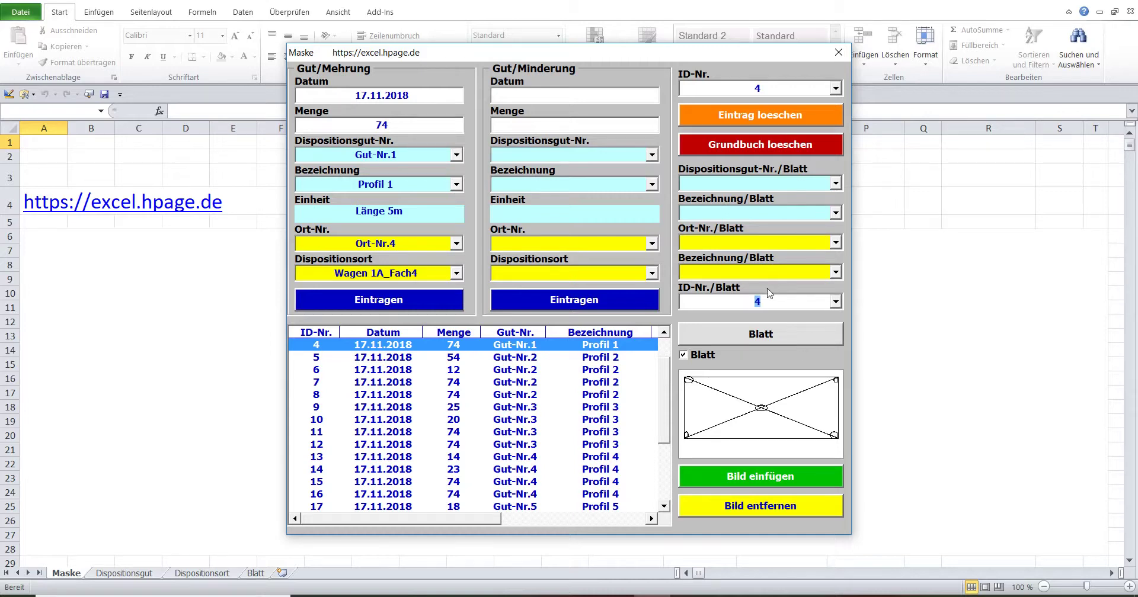
left_click(760, 333)
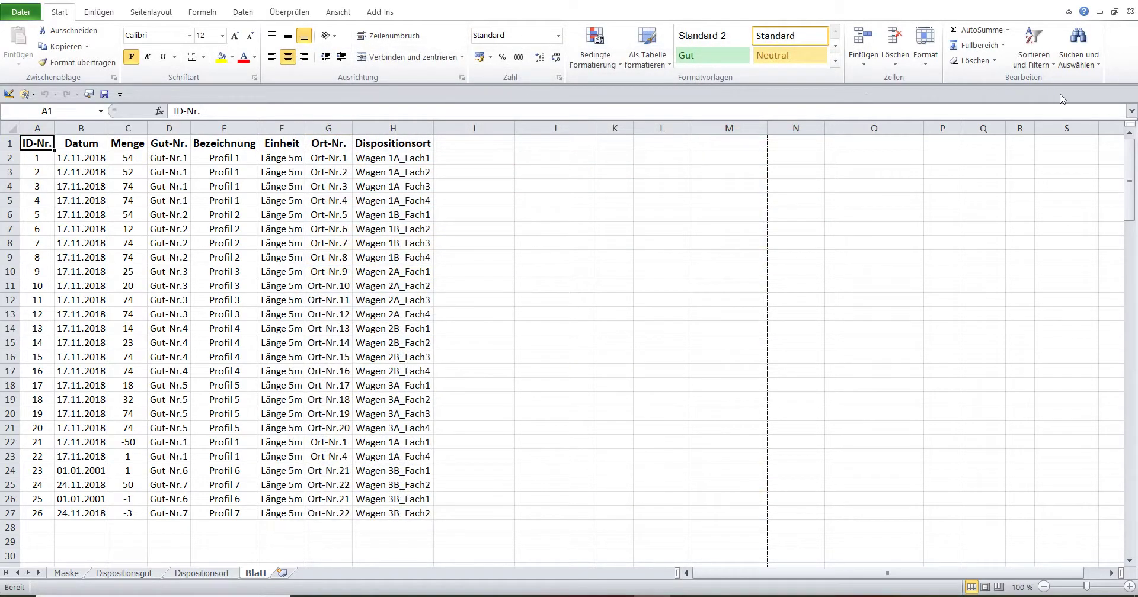
Step: Enable ledger filters and filter the Gut-Nr. column to Gut-Nr.1 only (6 of 26)
left_click(1036, 59)
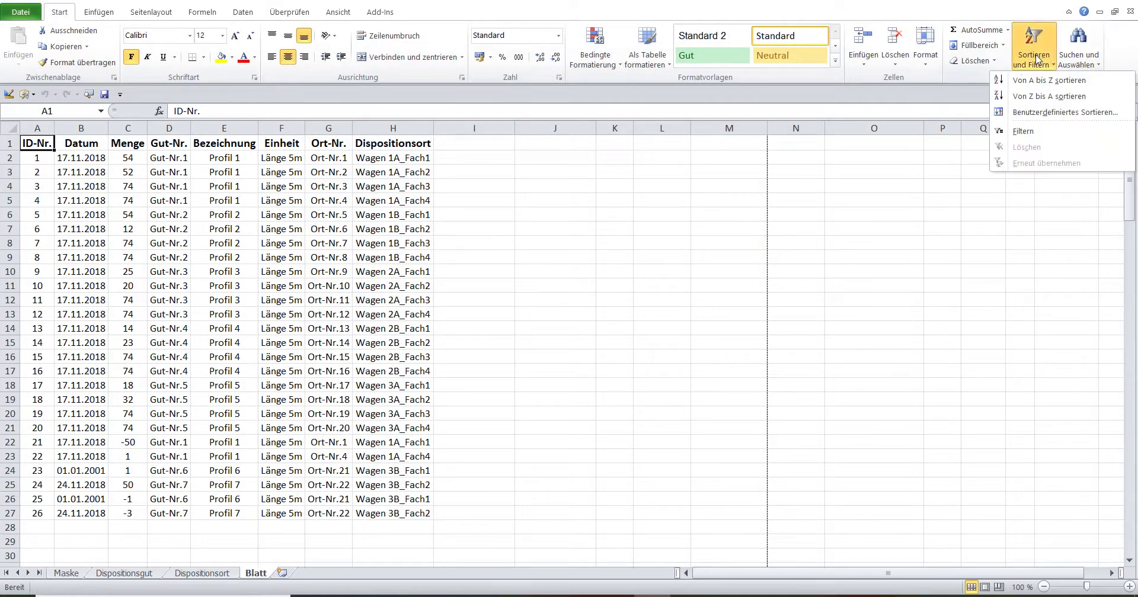
left_click(1023, 131)
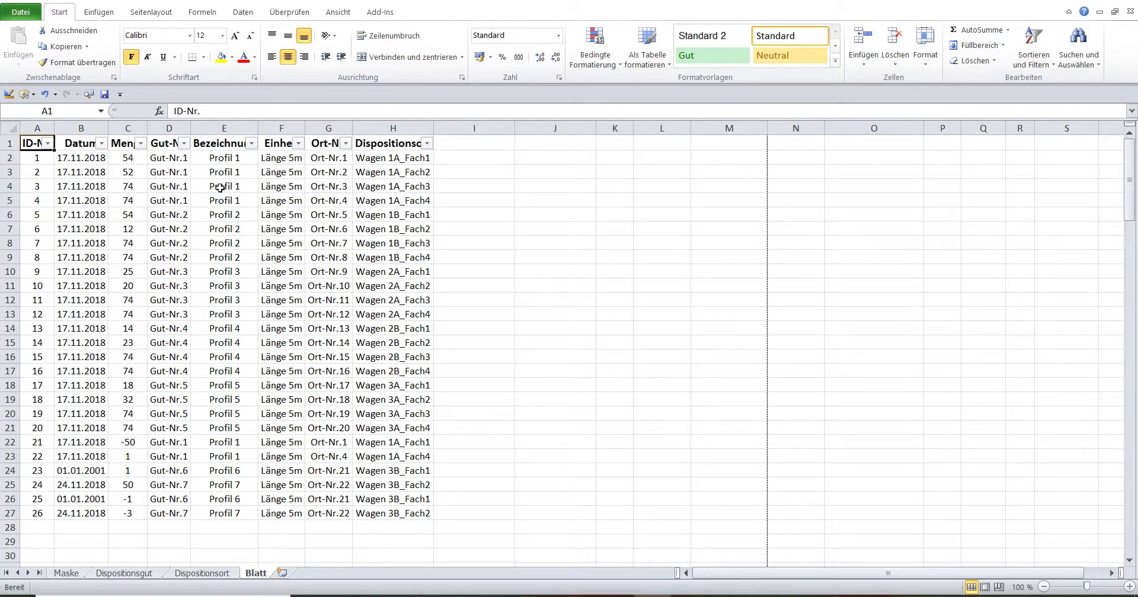
left_click(184, 144)
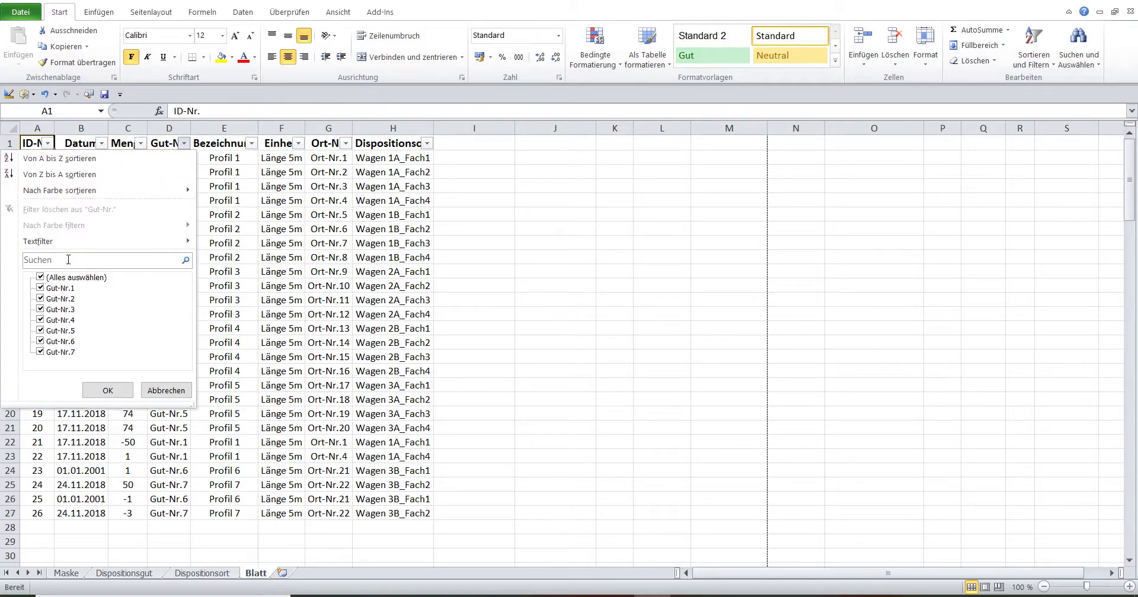
left_click(41, 277)
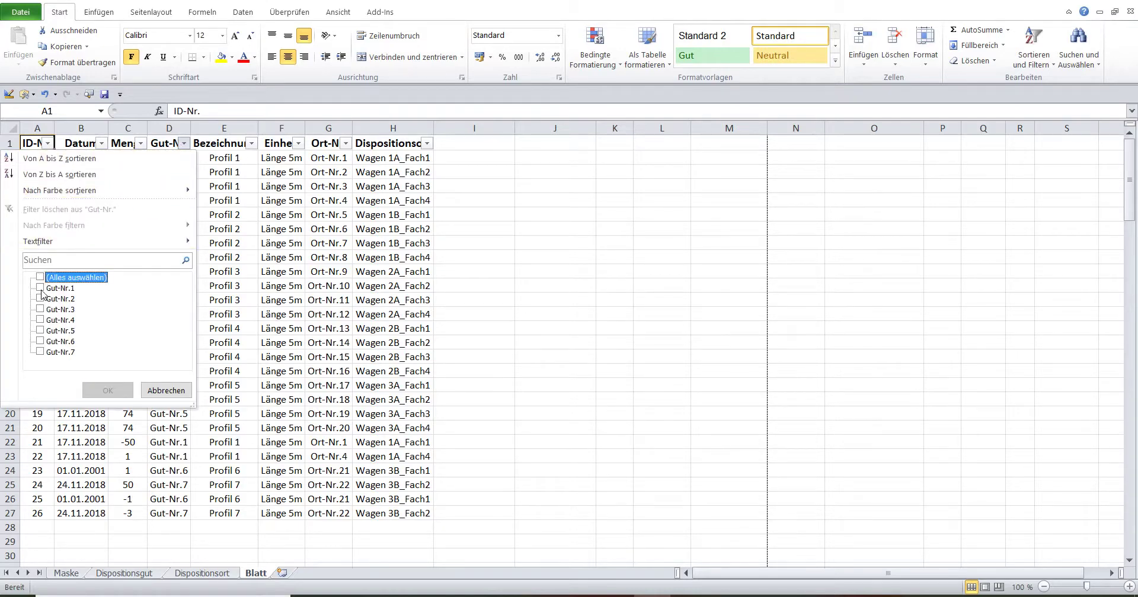
left_click(41, 289)
left_click(102, 391)
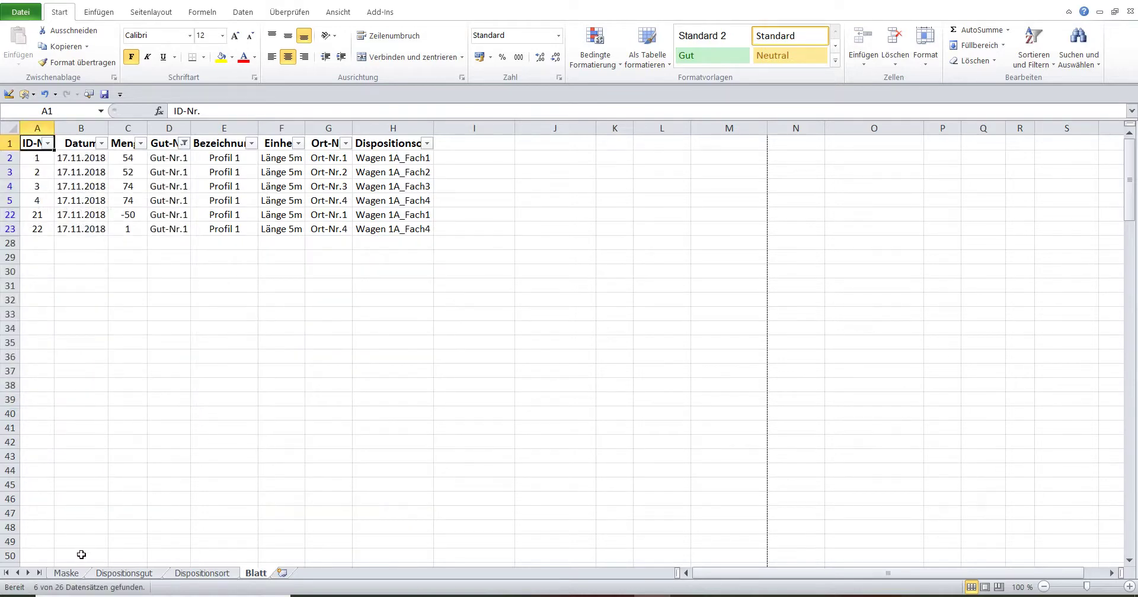
Step: Back on Maske, reopen the booking form with sheet-view options enabled
left_click(72, 574)
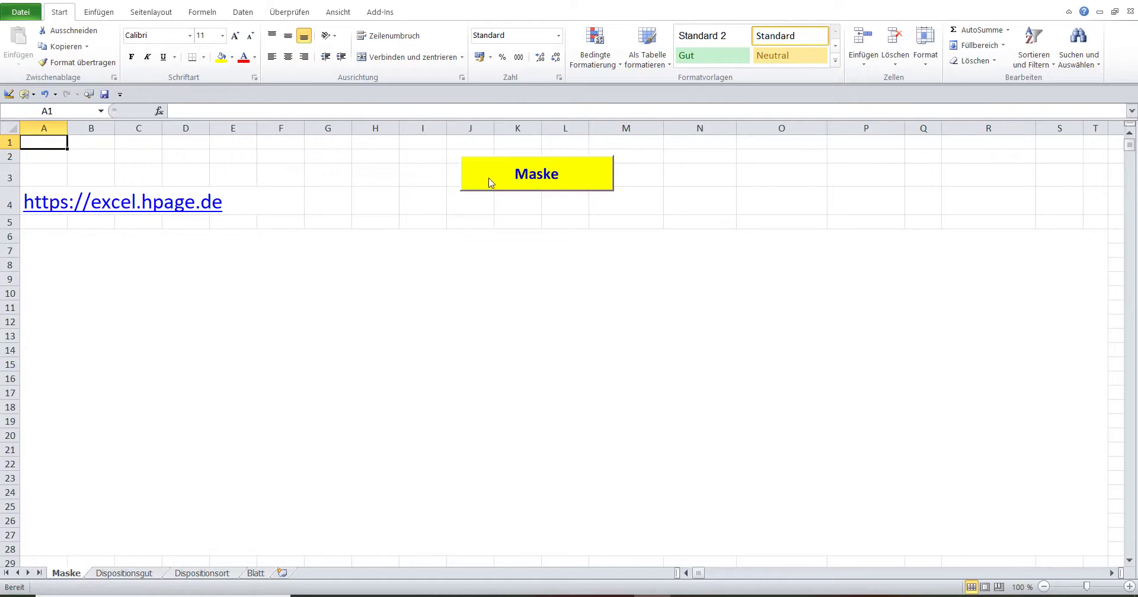
left_click(491, 185)
left_click(695, 356)
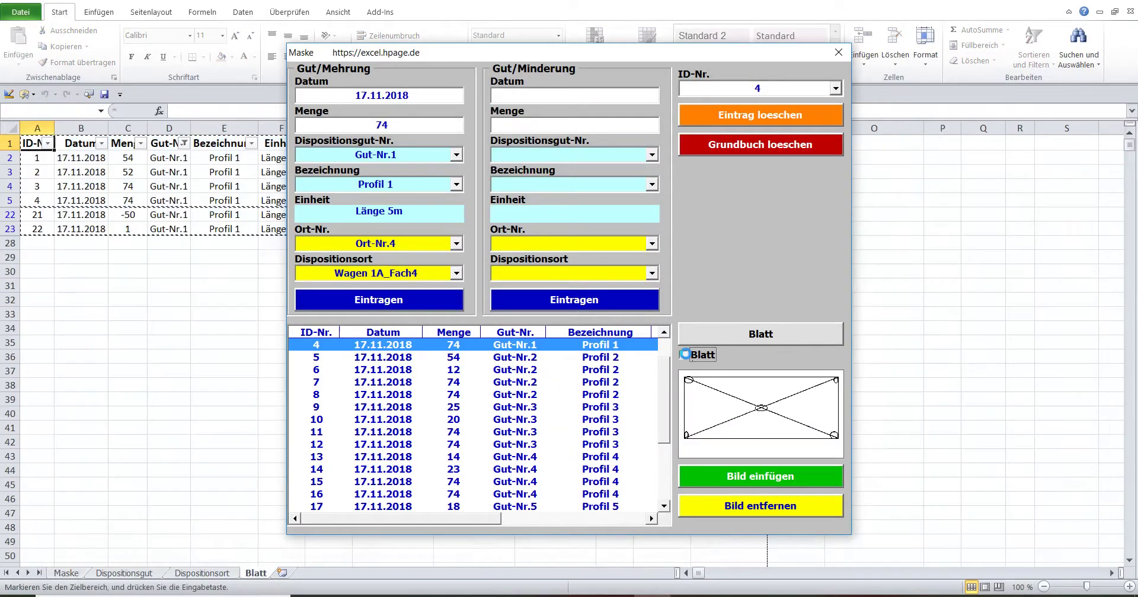
Step: Enter withdrawal date 24.11.2018, quantity 1 and item Gut-Nr.1
left_click(835, 184)
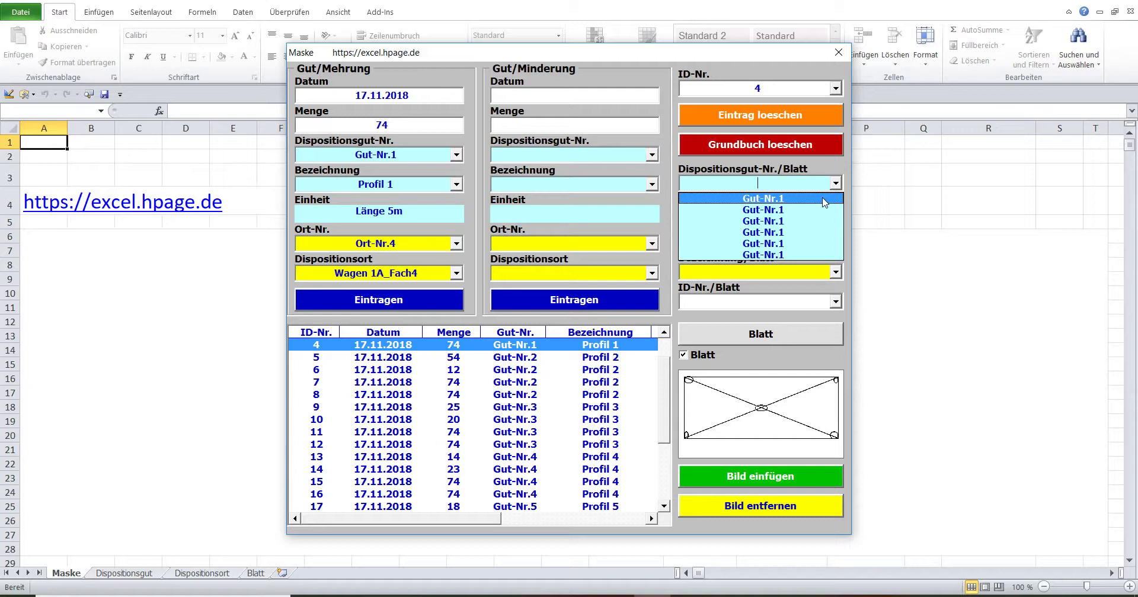
left_click(599, 98)
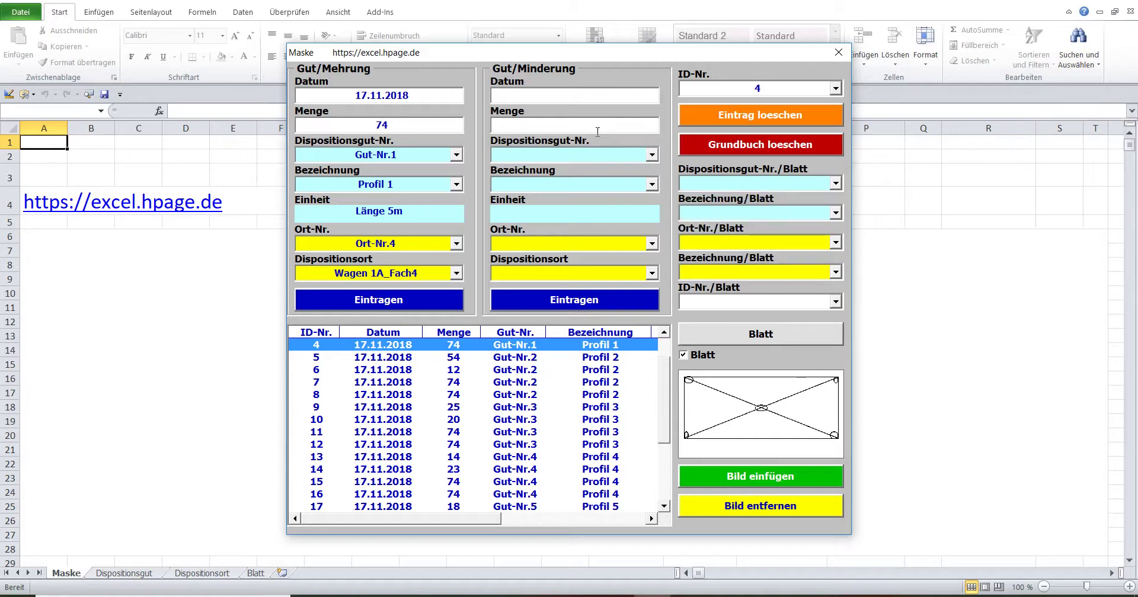
left_click(598, 130)
type("1")
key("Tab")
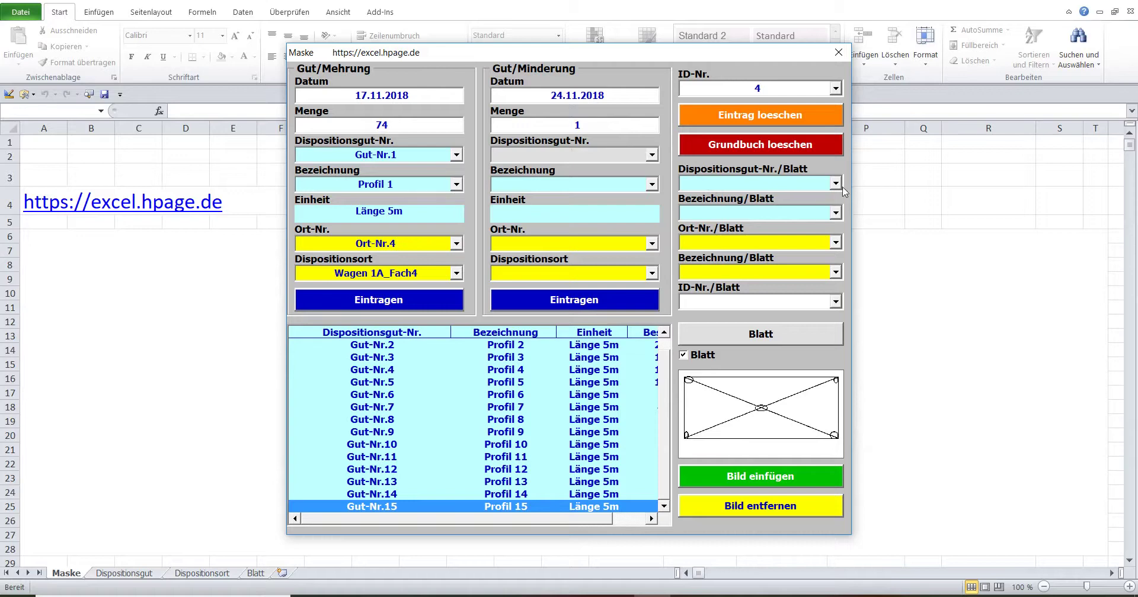
left_click(835, 183)
left_click(820, 196)
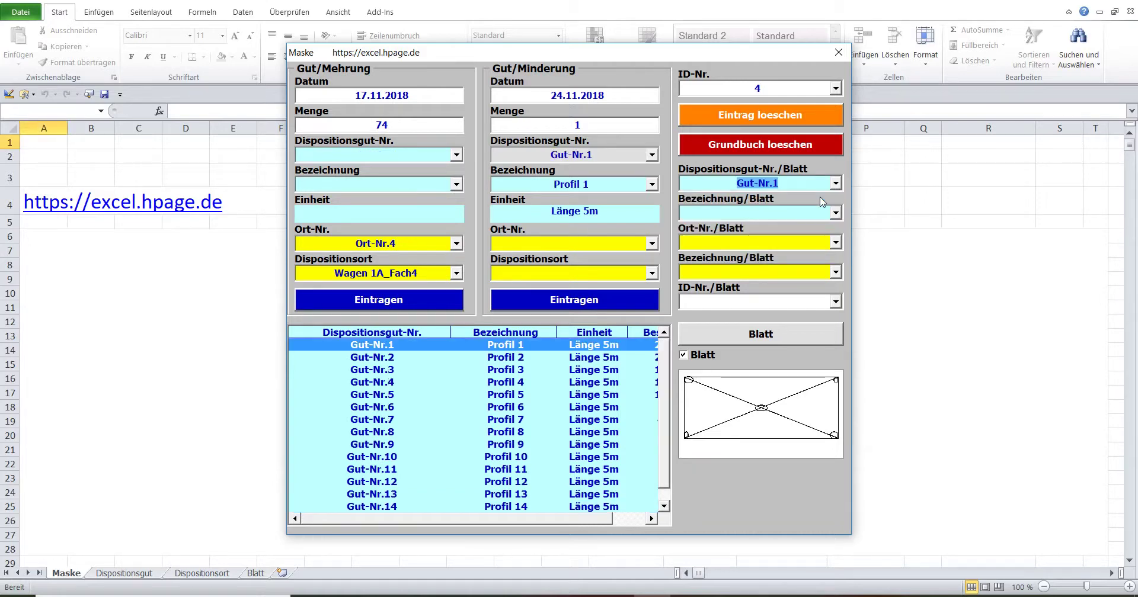
Step: Step the withdrawal storage location from Ort-Nr.1 to Ort-Nr.4 (Wagen 1A_Fach4)
left_click(630, 246)
left_click(835, 243)
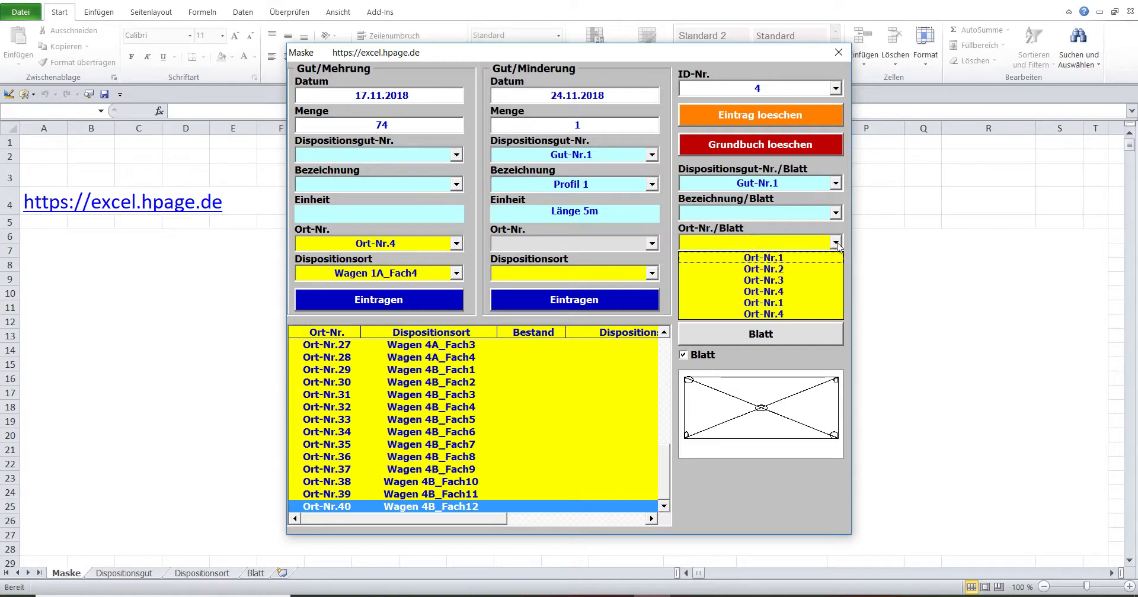
left_click(809, 258)
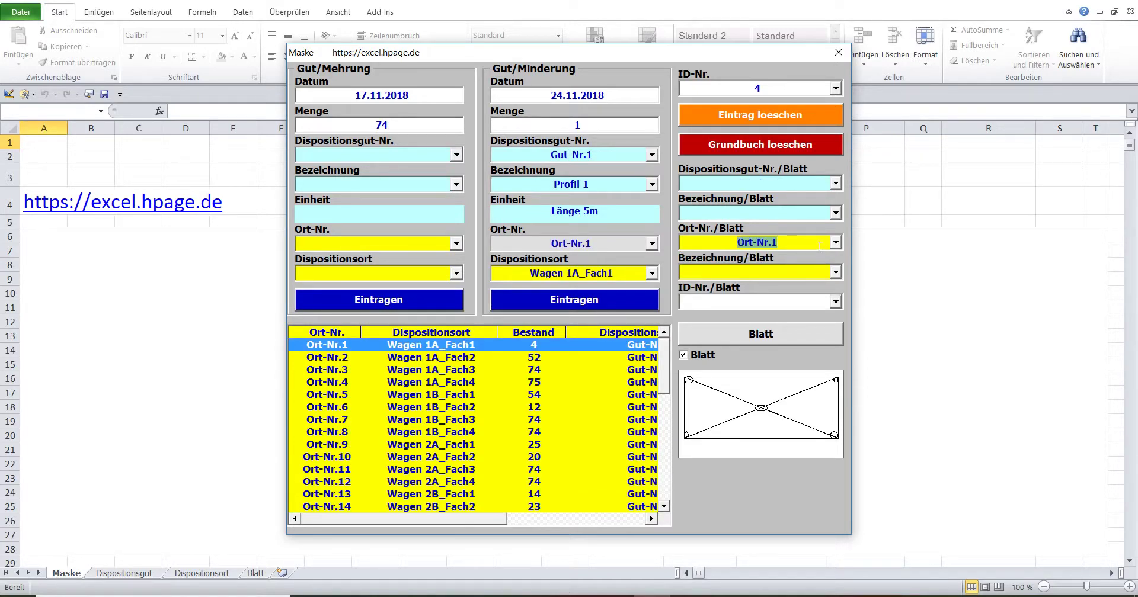
key("Down")
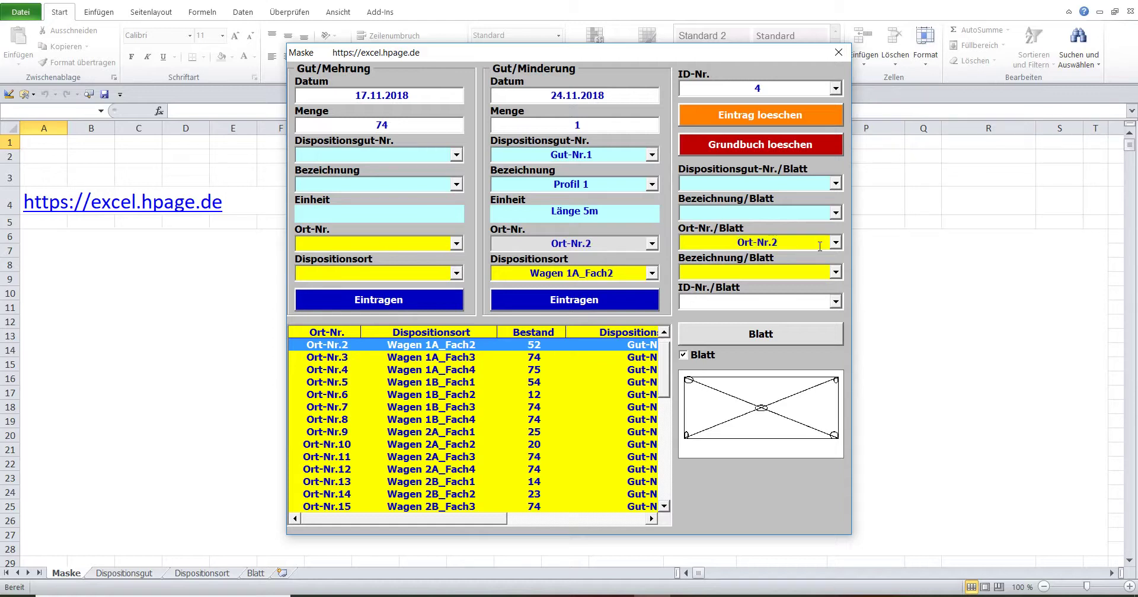
key("Down")
key("Down")
key("Up")
key("Up")
key("Up")
key("Down")
key("Down")
key("Down")
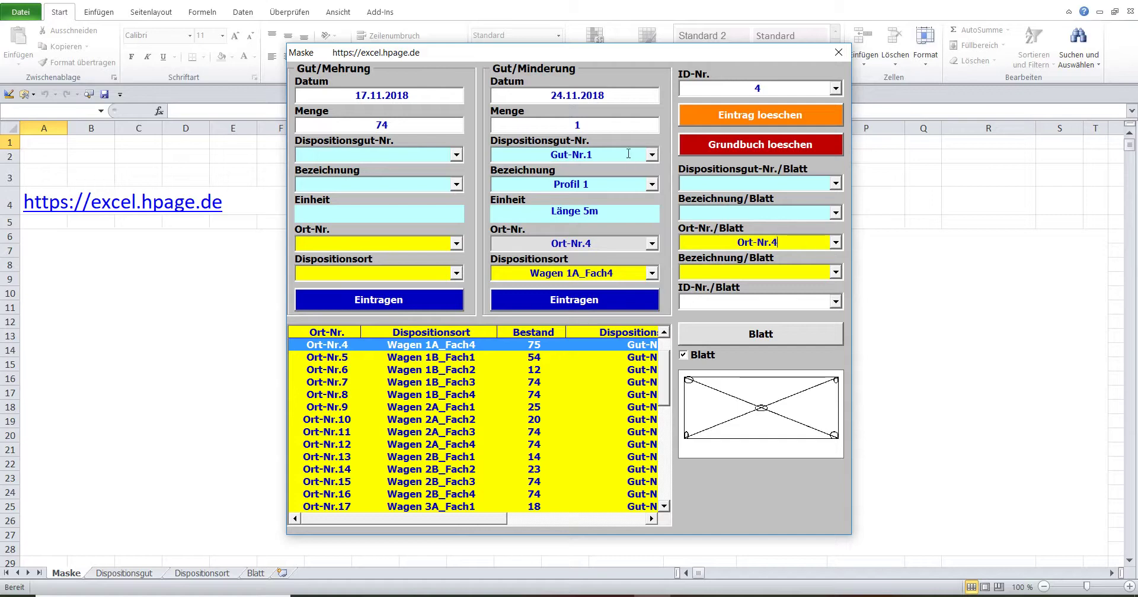
left_click(585, 126)
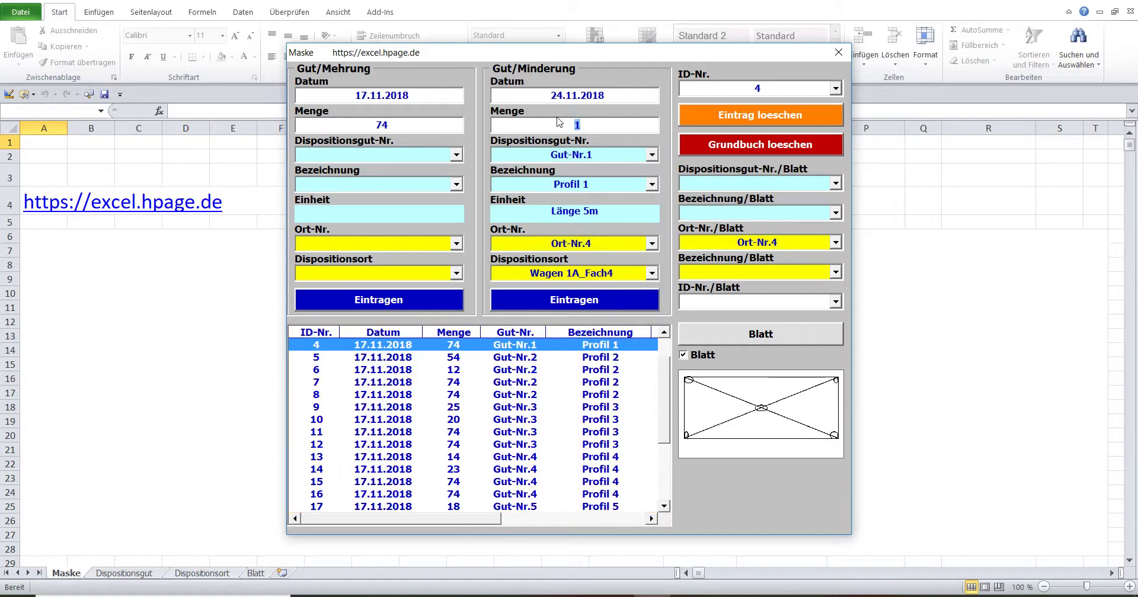
Step: Change the quantity to 75 and set storage place Wagen 1A_Fach4
type("75")
left_click(627, 277)
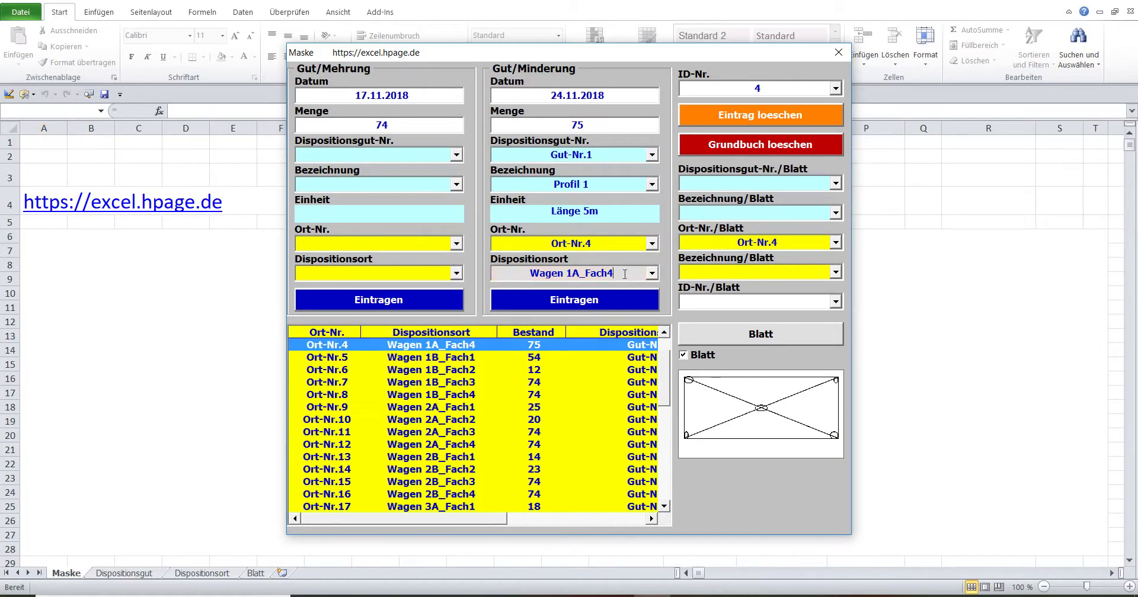
left_click(835, 273)
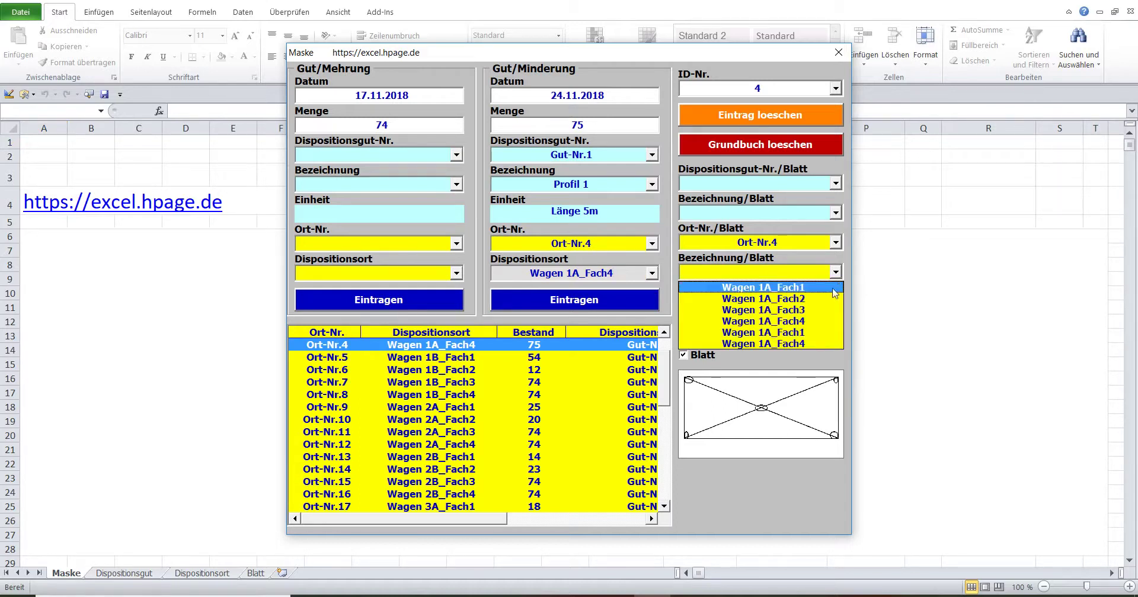
left_click(828, 288)
left_click(835, 272)
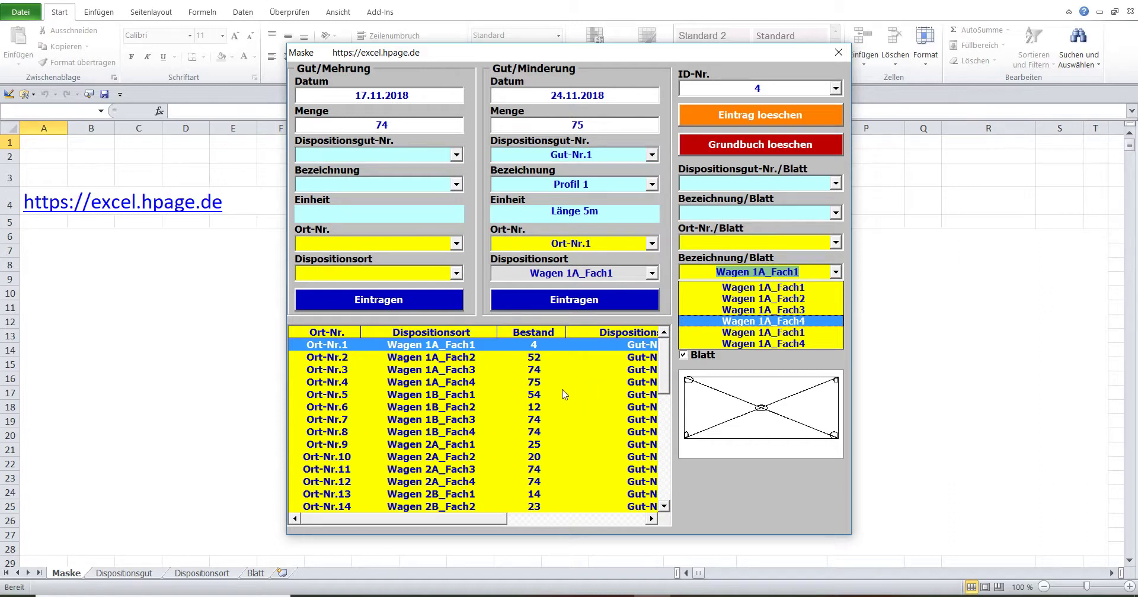
left_click(778, 344)
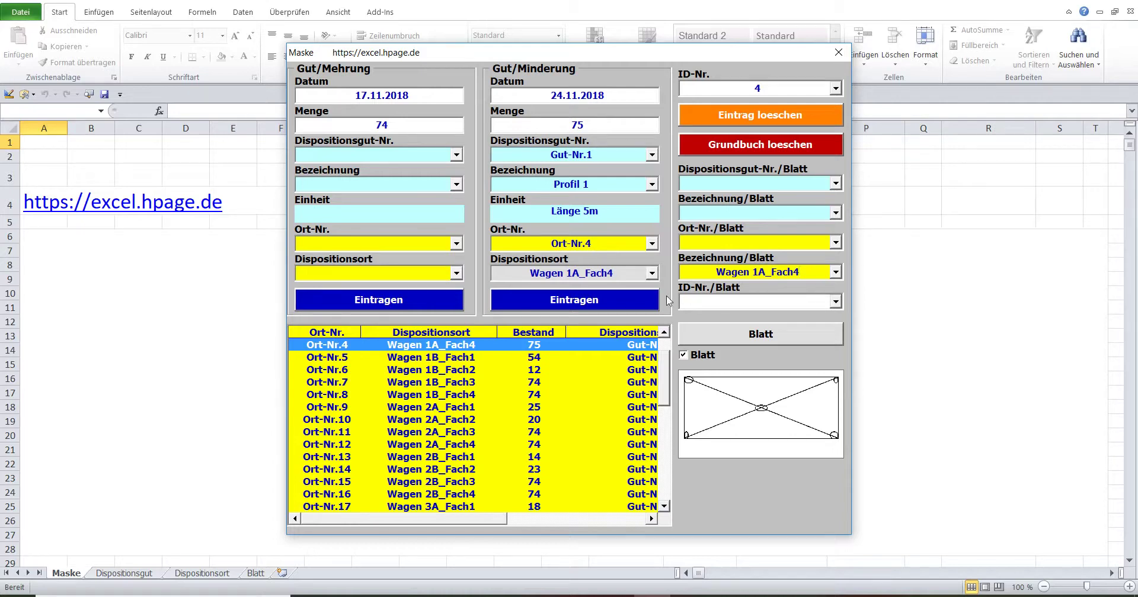
Step: Book the withdrawal after entry 26, creating ledger entry 27 with -75 Gut-Nr.1
left_click(717, 90)
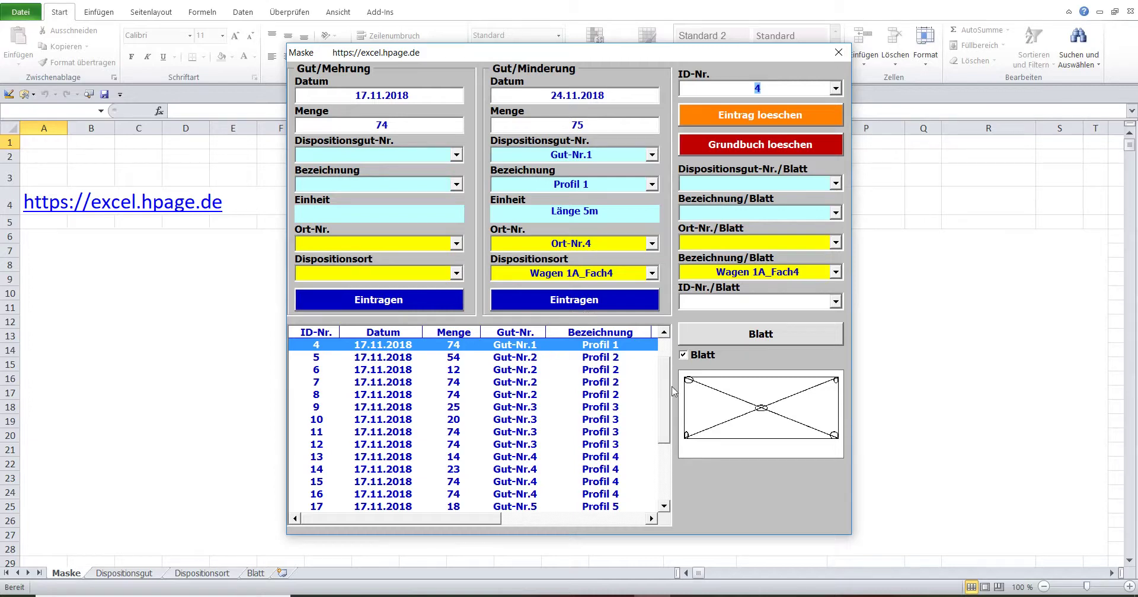
left_click_drag(661, 388, 677, 484)
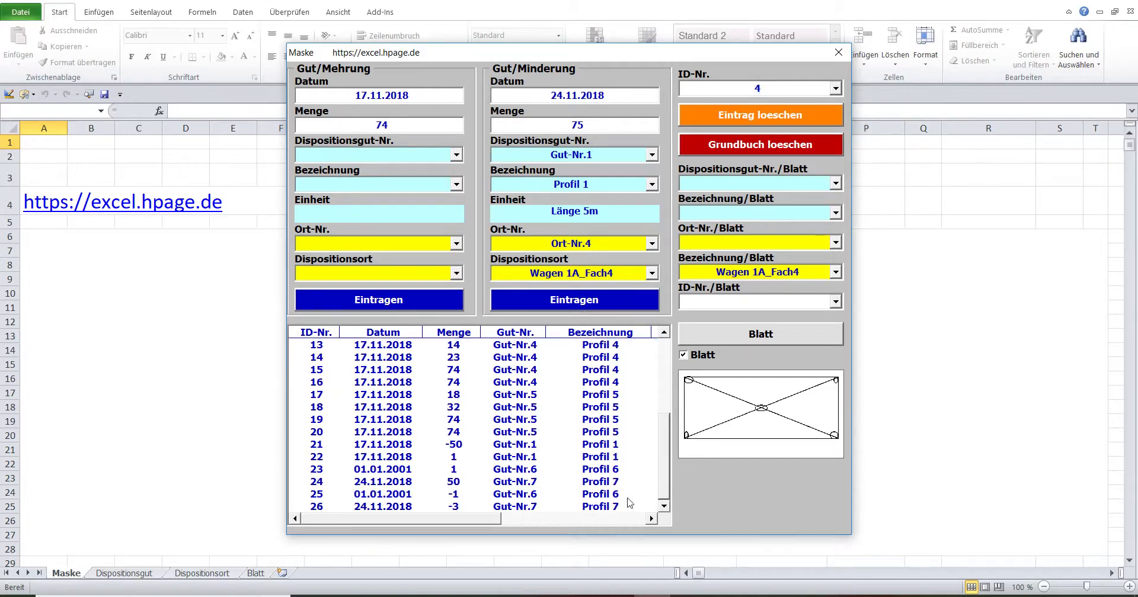
left_click(575, 508)
left_click(550, 300)
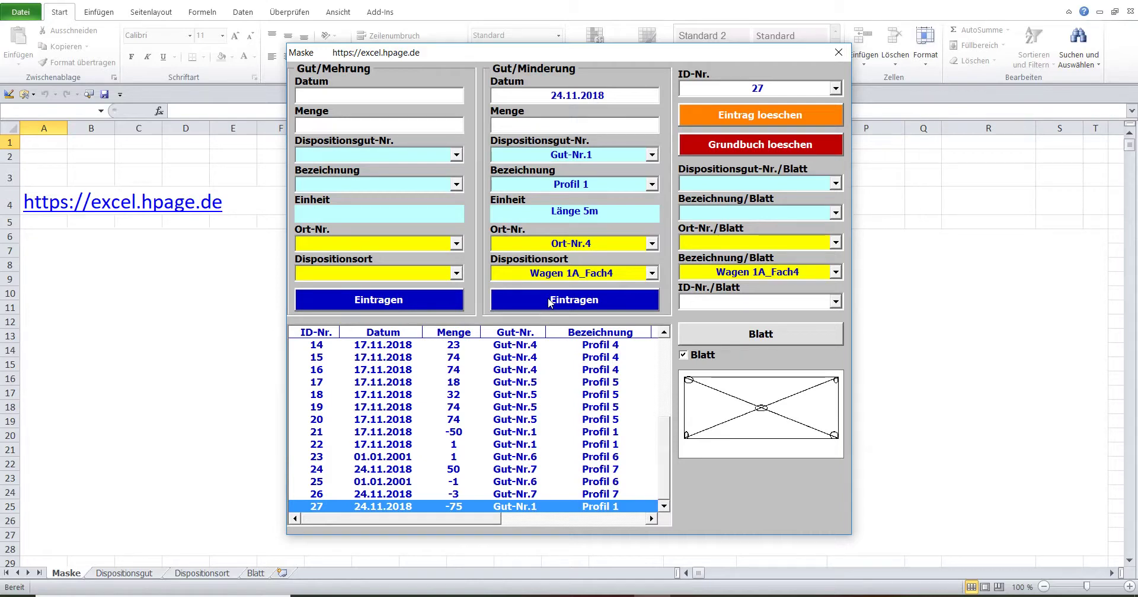
left_click(600, 156)
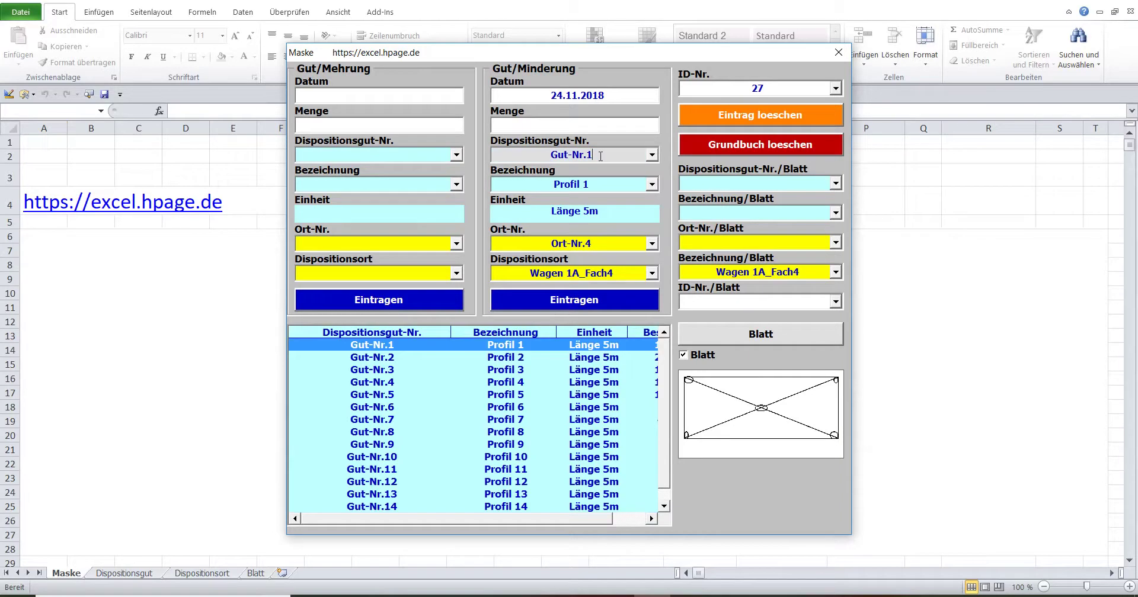
Step: Check the goods and location lookup tables, then open the Blatt sheet of storage locations with stock
left_click_drag(534, 519, 622, 531)
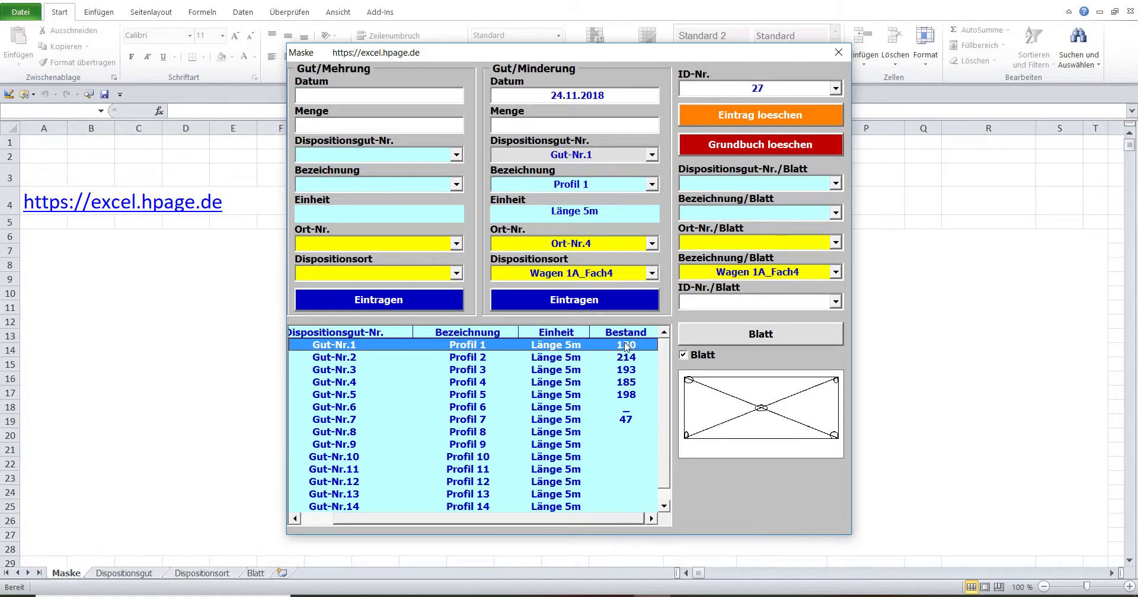
left_click(609, 246)
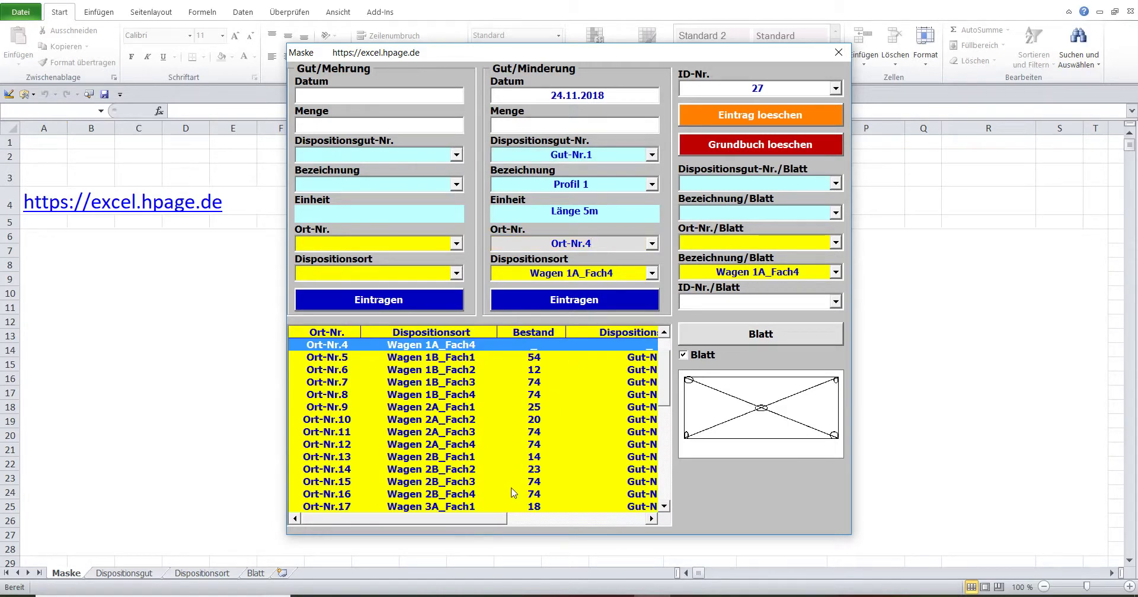
mouse_move(486, 521)
left_mouse_down()
mouse_move(666, 536)
mouse_move(514, 516)
left_mouse_up()
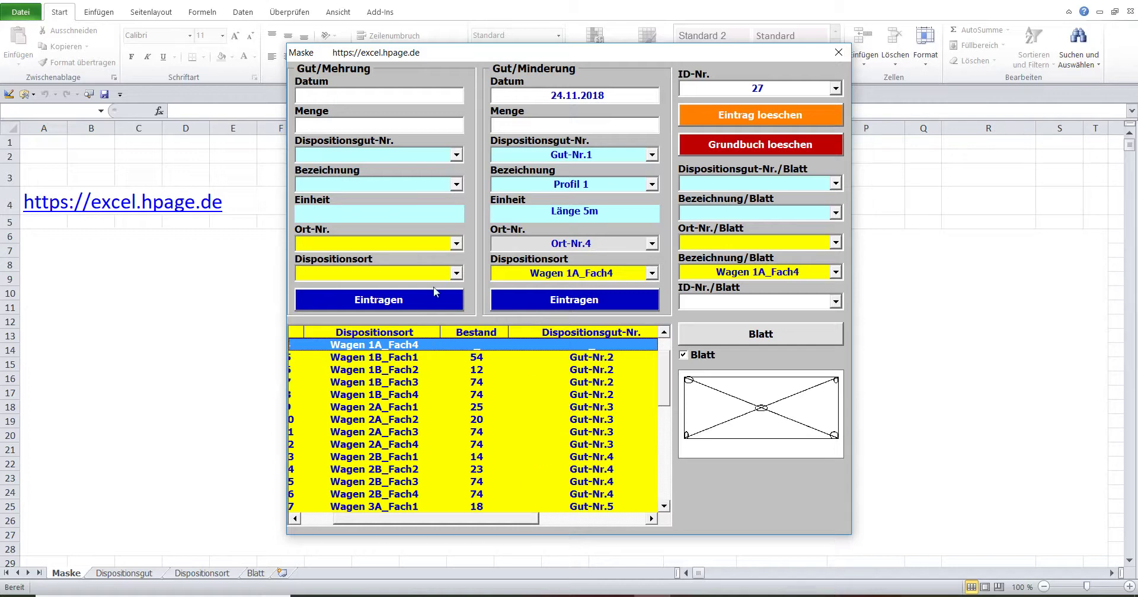
left_click(439, 244)
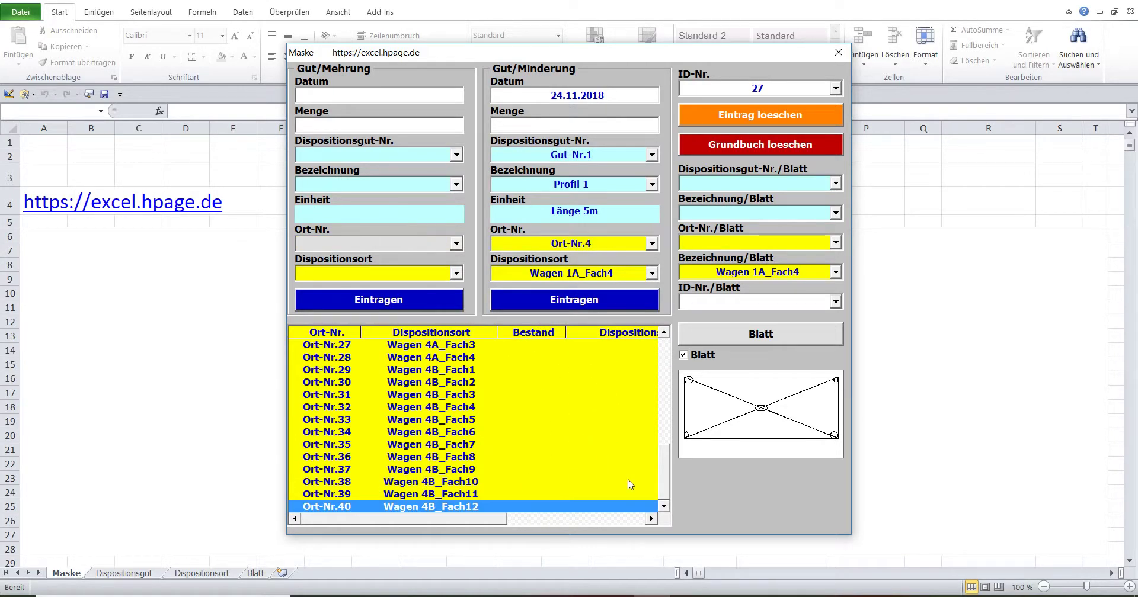
left_click(727, 339)
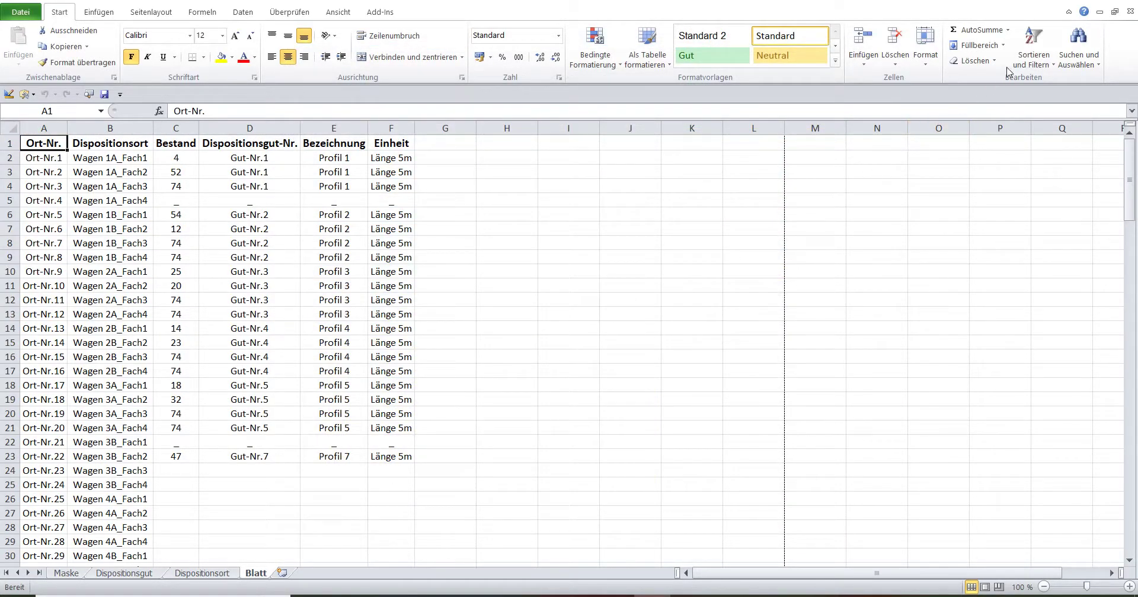
Step: Filter the Blatt location table's Bestand column to show only locations marked '_'
left_click(1033, 61)
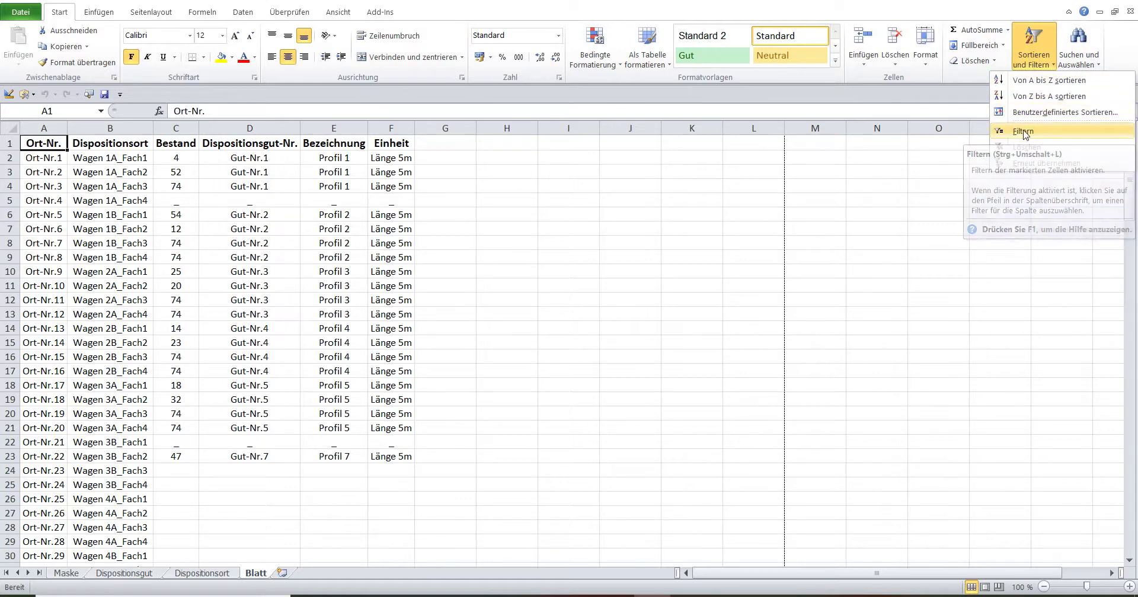
left_click(1024, 132)
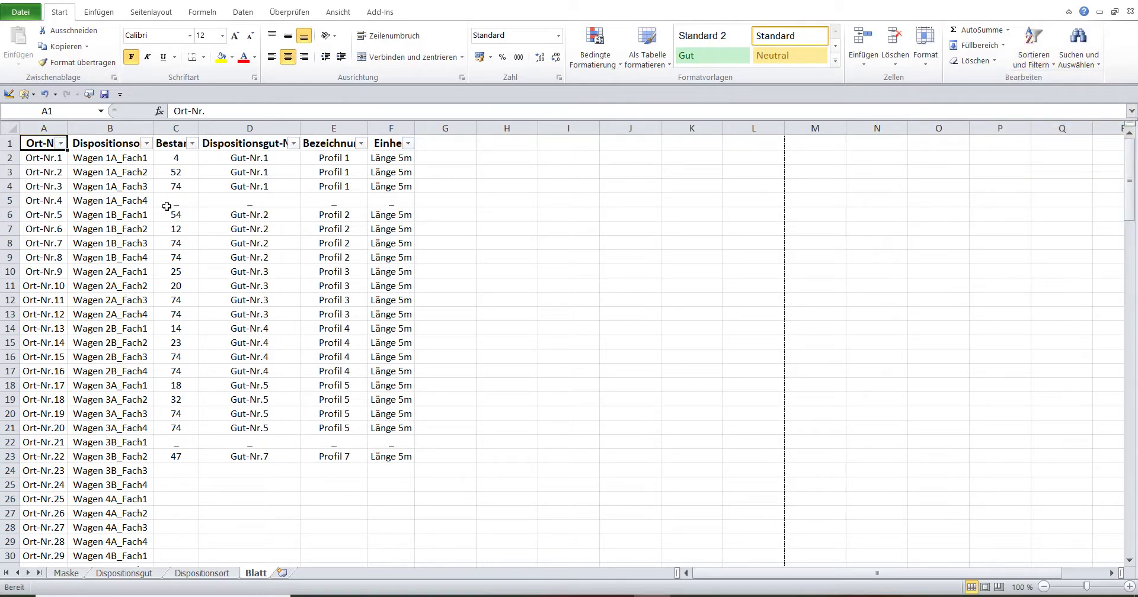
left_click(194, 143)
left_click(42, 279)
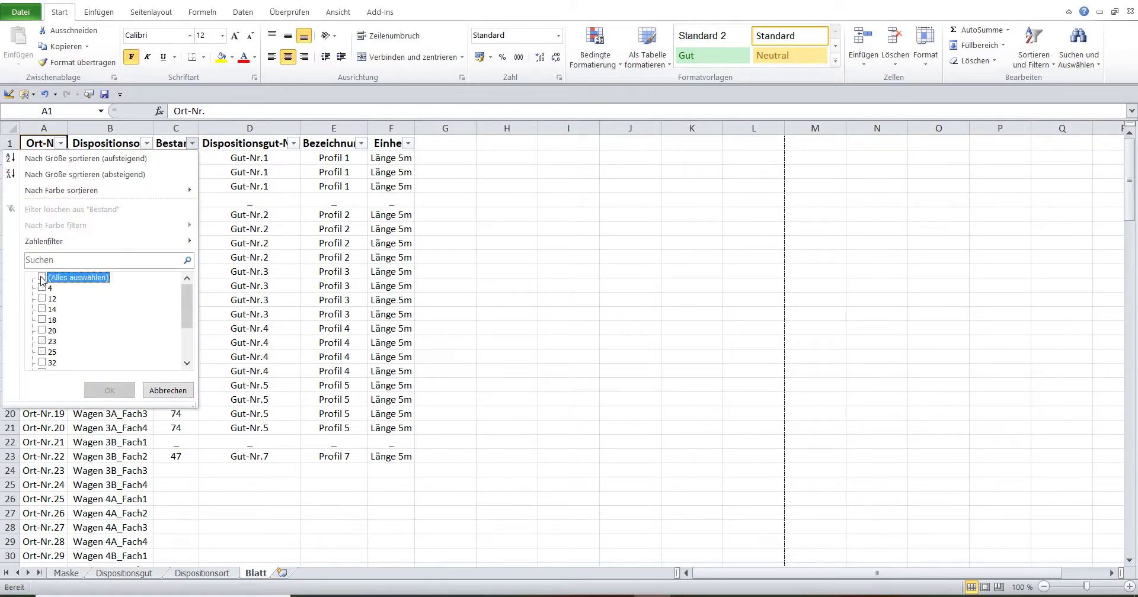
left_click_drag(191, 311, 189, 355)
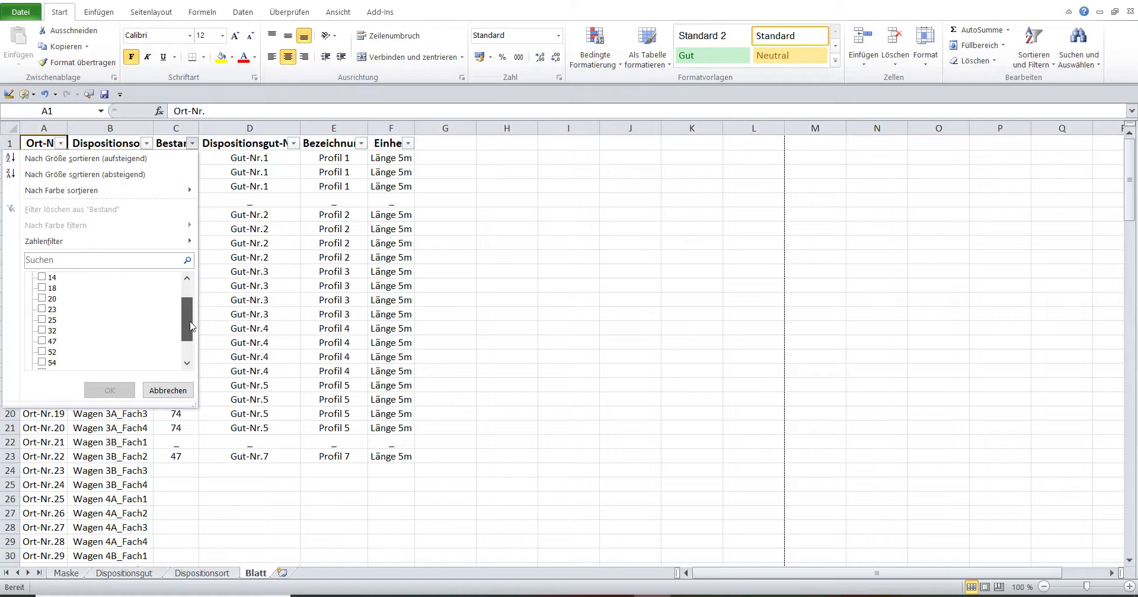
left_click(42, 352)
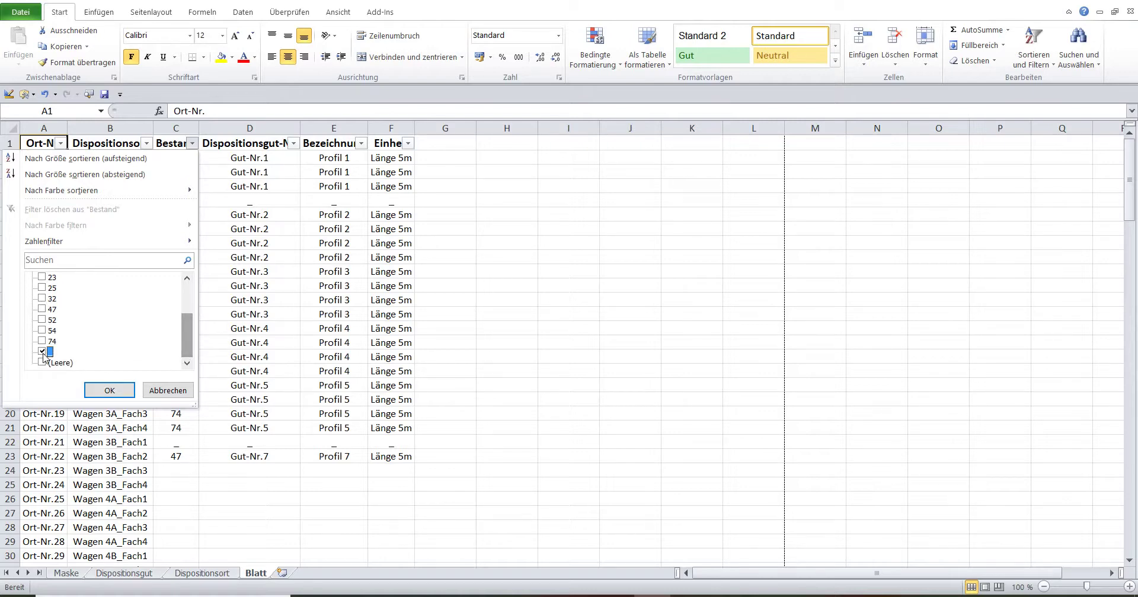
left_click(101, 388)
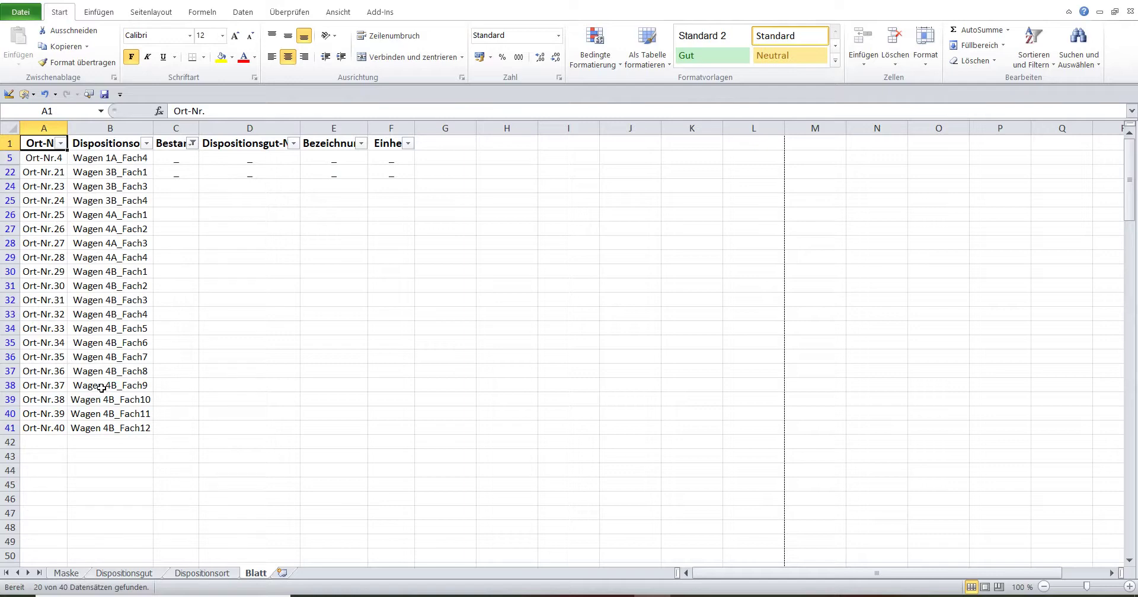
Step: Reopen the Maske booking form and enter intake date 24.11.2018 and quantity 50
left_click(66, 573)
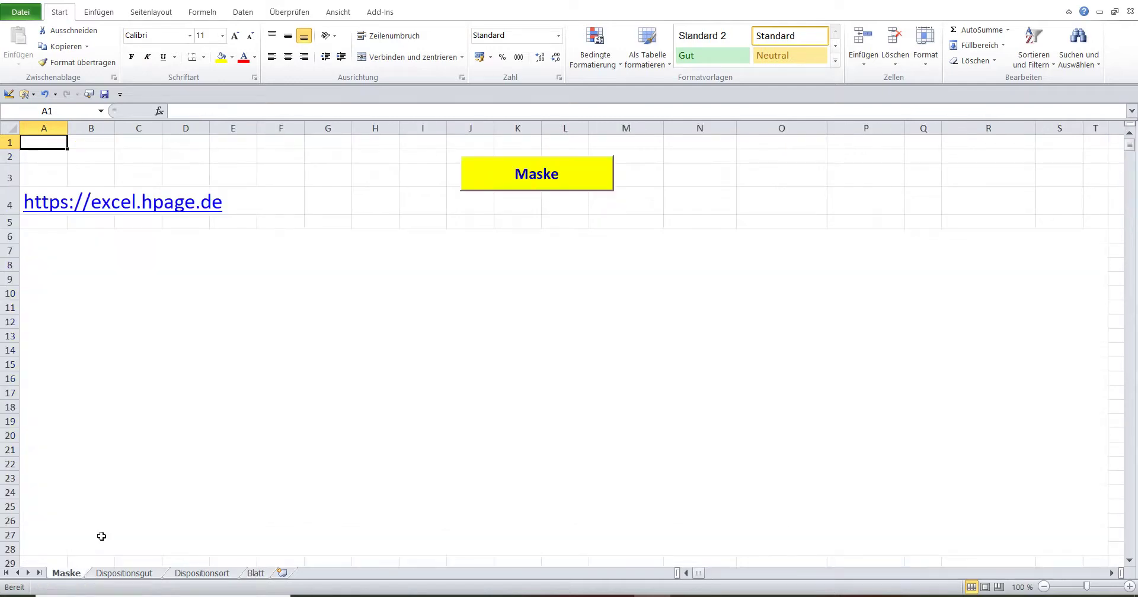
left_click(488, 173)
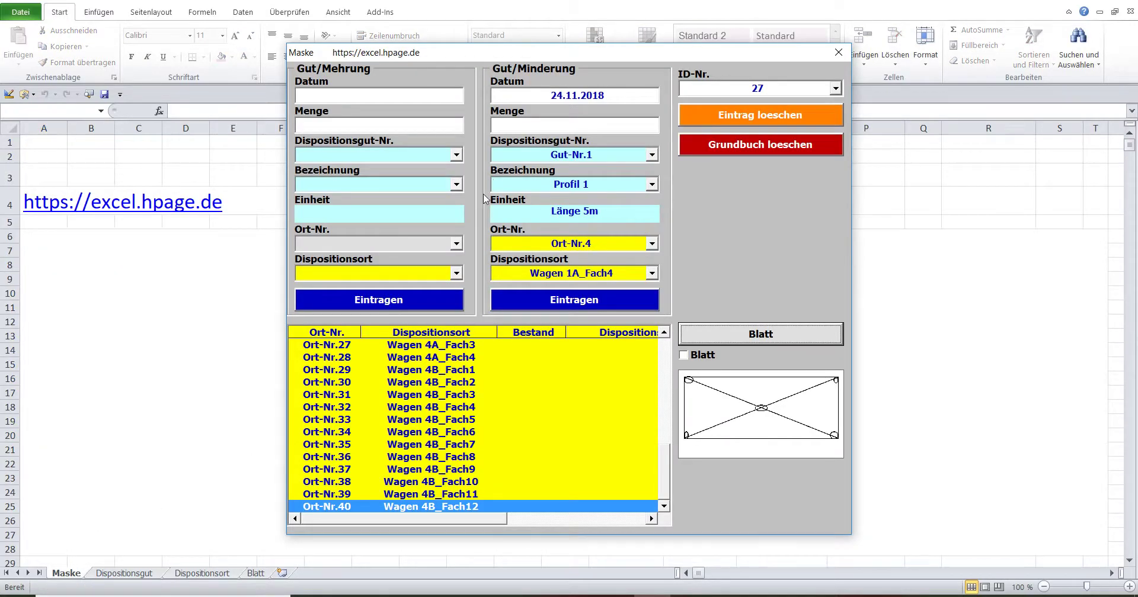
left_click(685, 356)
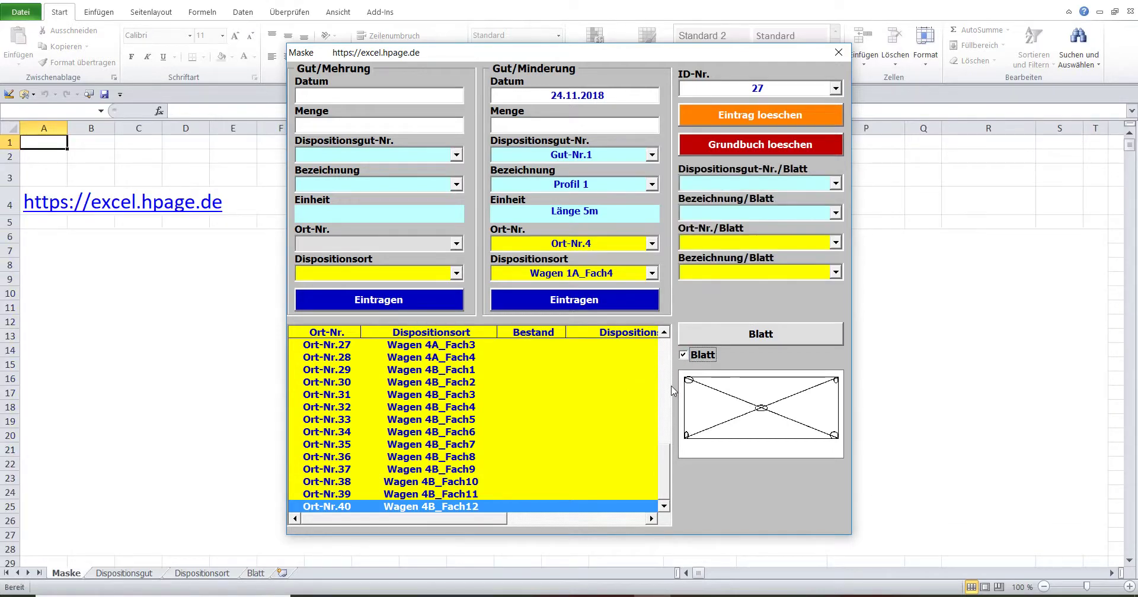
left_click(405, 98)
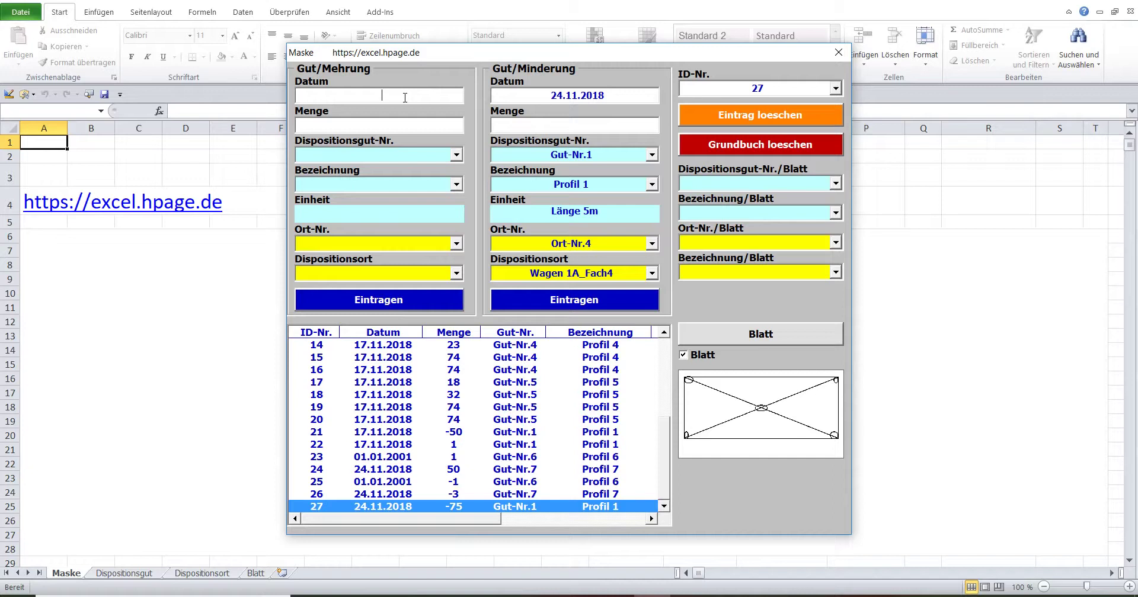
type("w")
left_click(409, 128)
Step: Browse the item-number and location-number sheet lookup lists without choosing anything
left_click(835, 185)
left_click(836, 186)
left_click(835, 243)
left_click(835, 243)
Step: Turn on column filters for the ledger table on the Blatt sheet
left_click(757, 333)
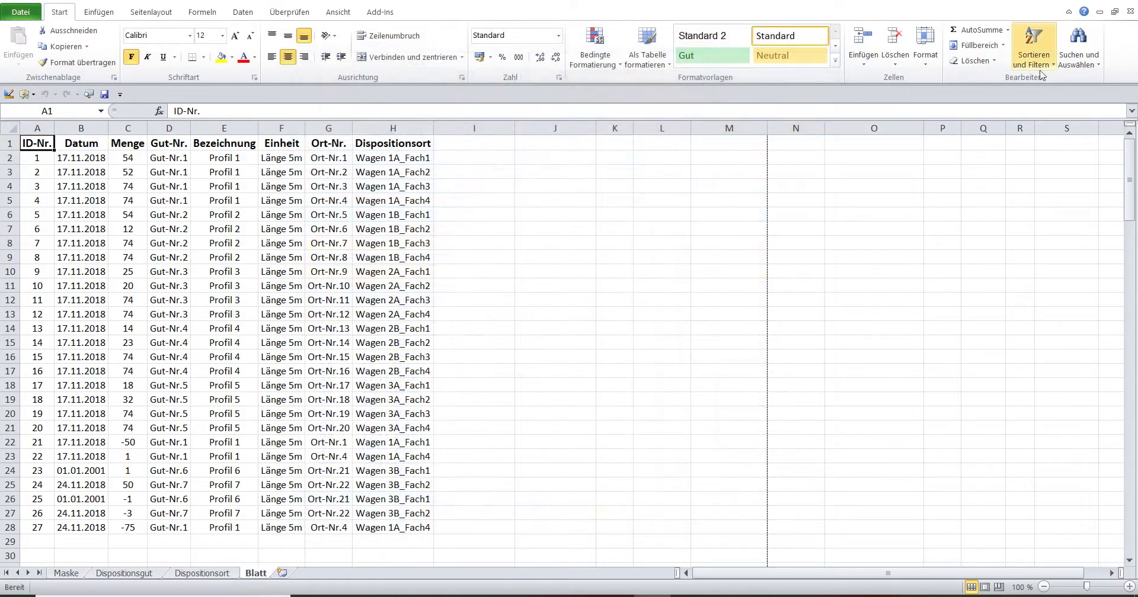
left_click(1044, 62)
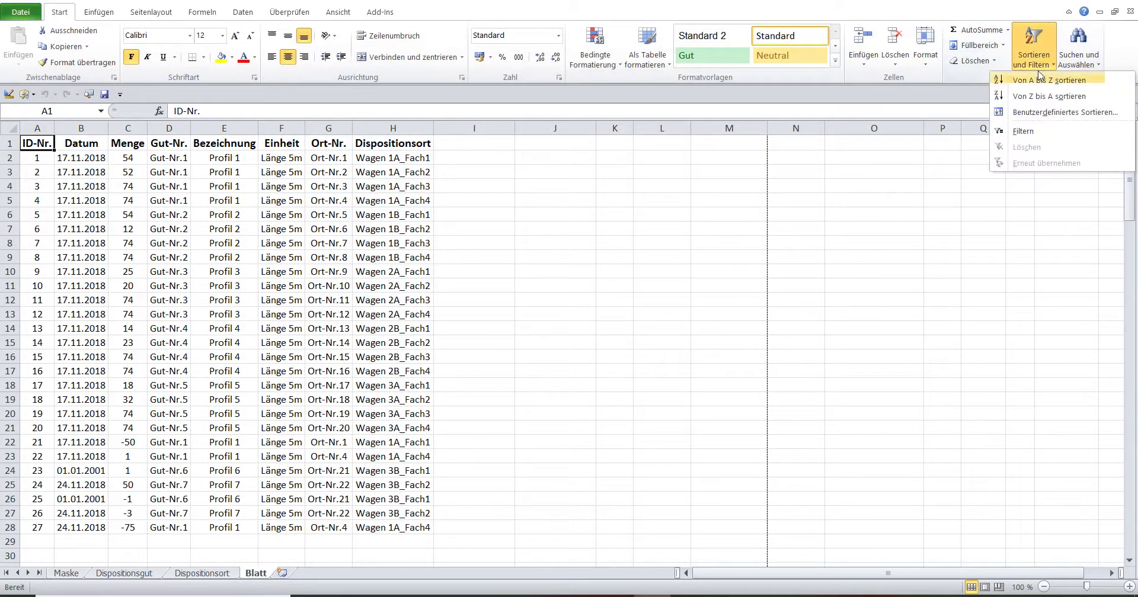
left_click(1023, 132)
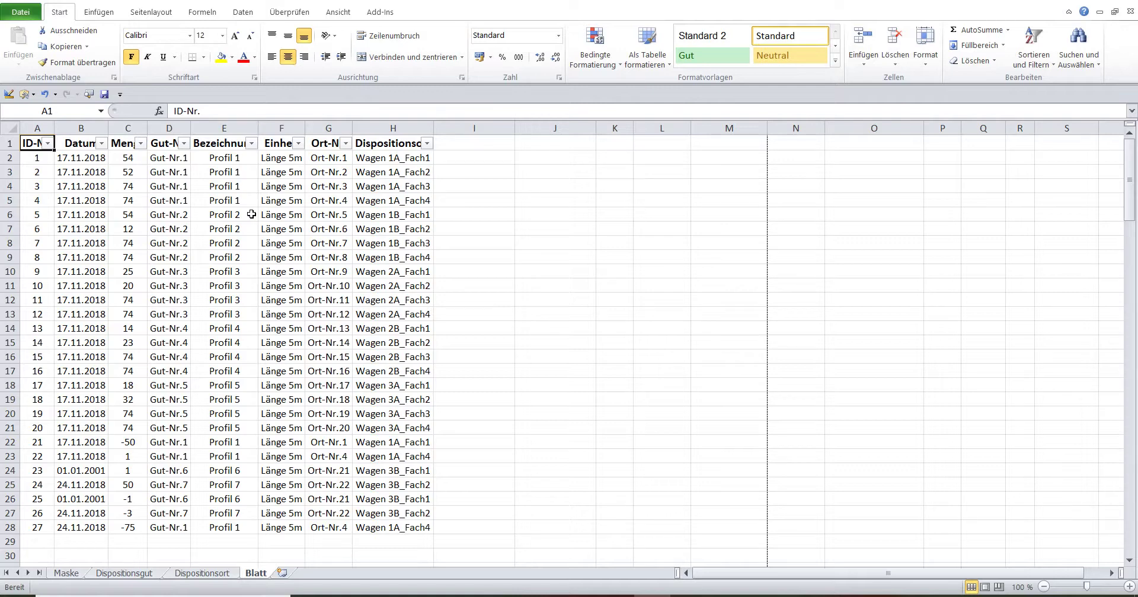
scroll(251, 214, "down", 2)
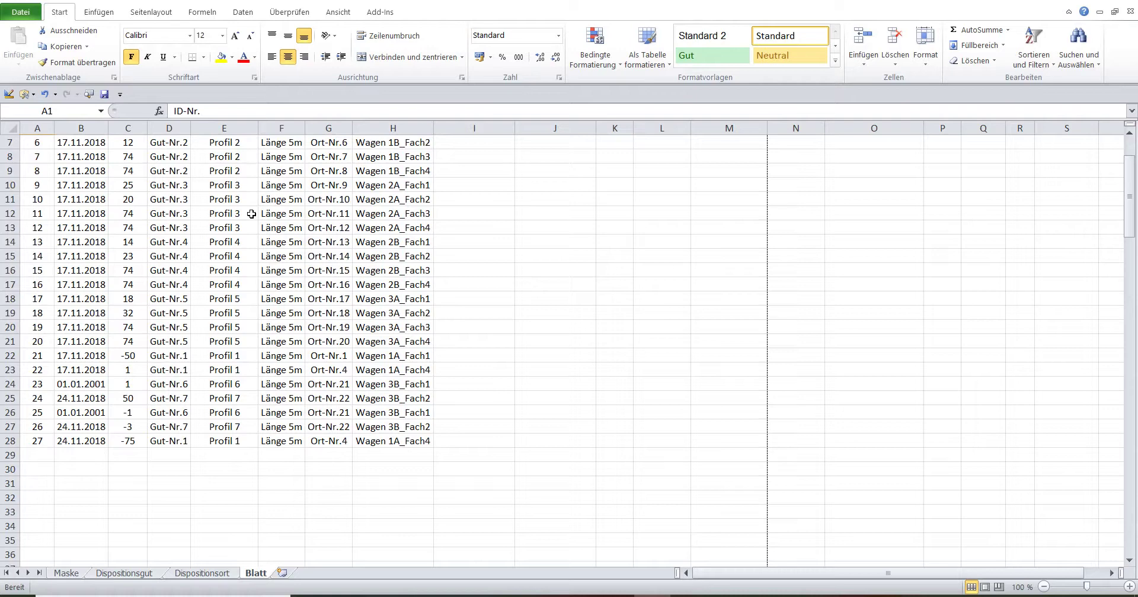
scroll(251, 214, "up", 2)
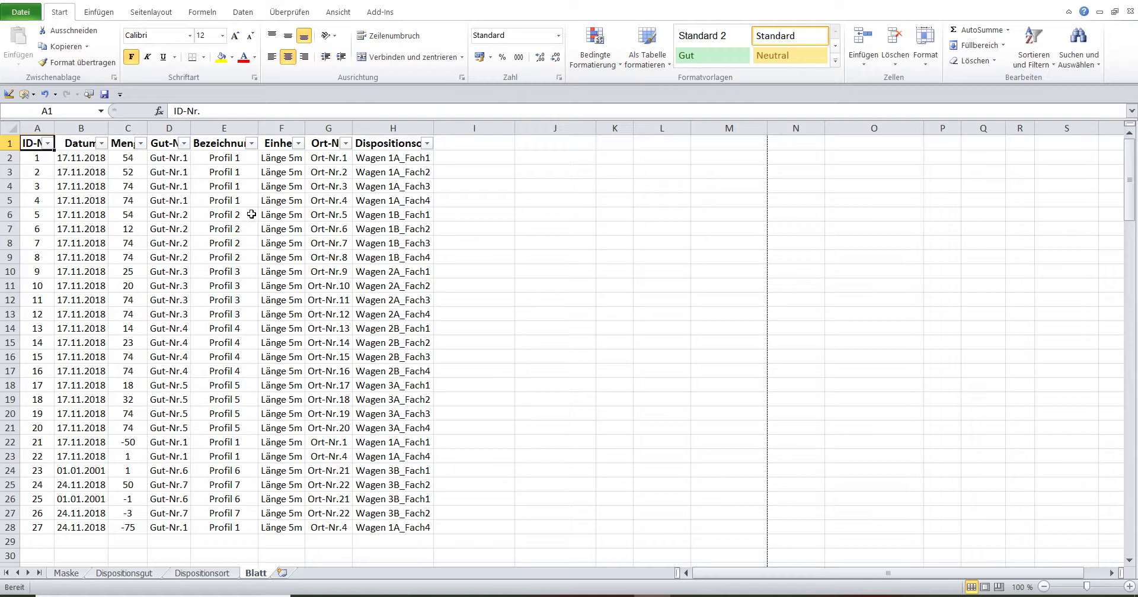
Step: Return to Maske and reopen the booking form, checking the Blatt data in between
left_click(65, 574)
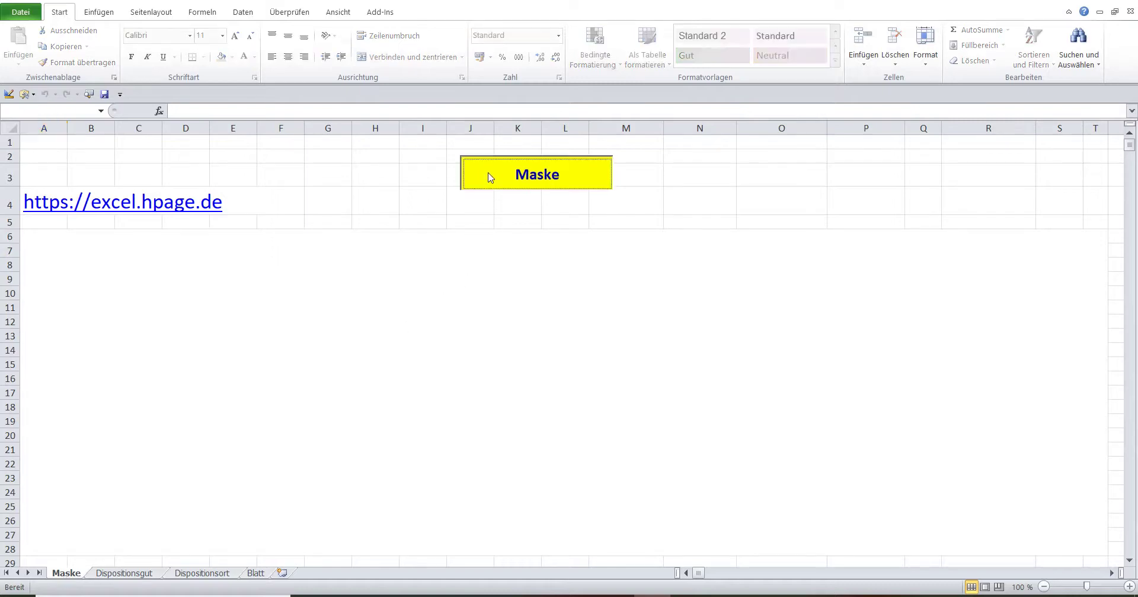
left_click(488, 174)
left_click(694, 334)
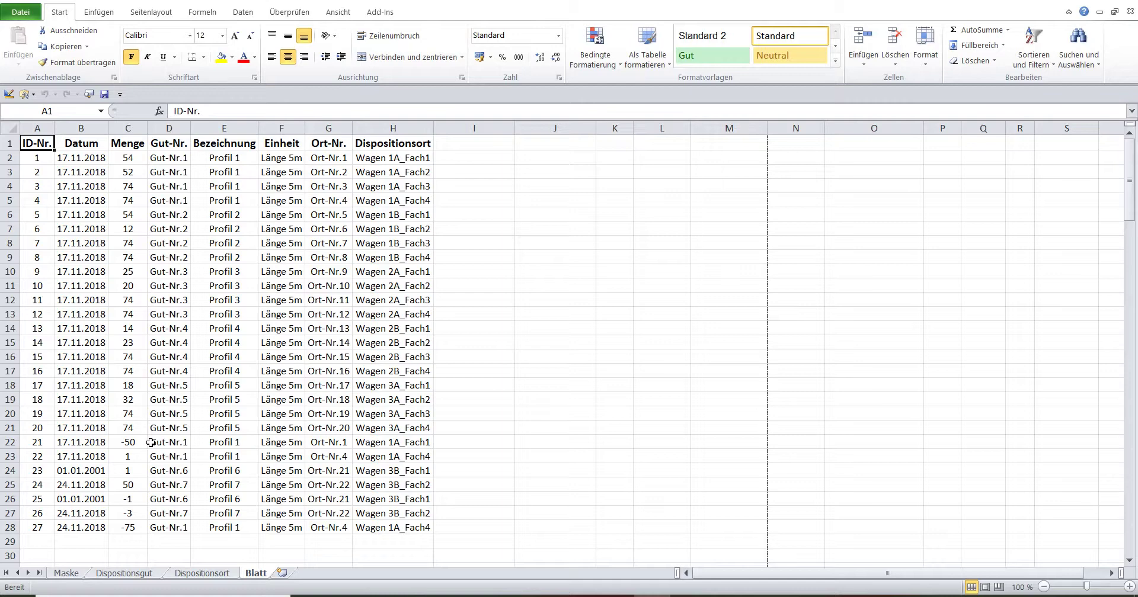
left_click(65, 573)
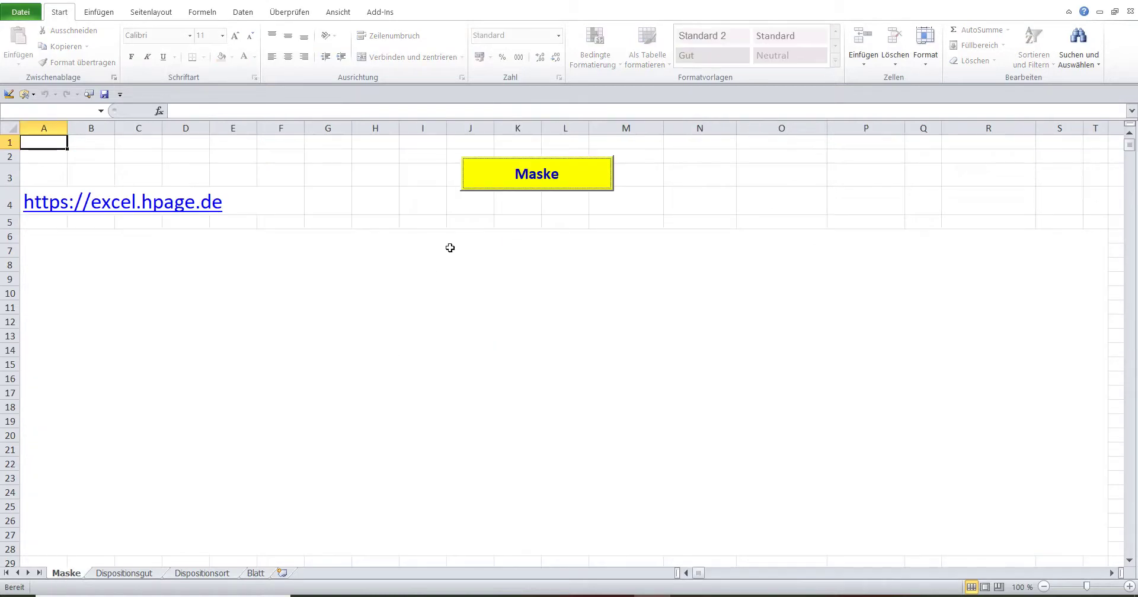
left_click(479, 178)
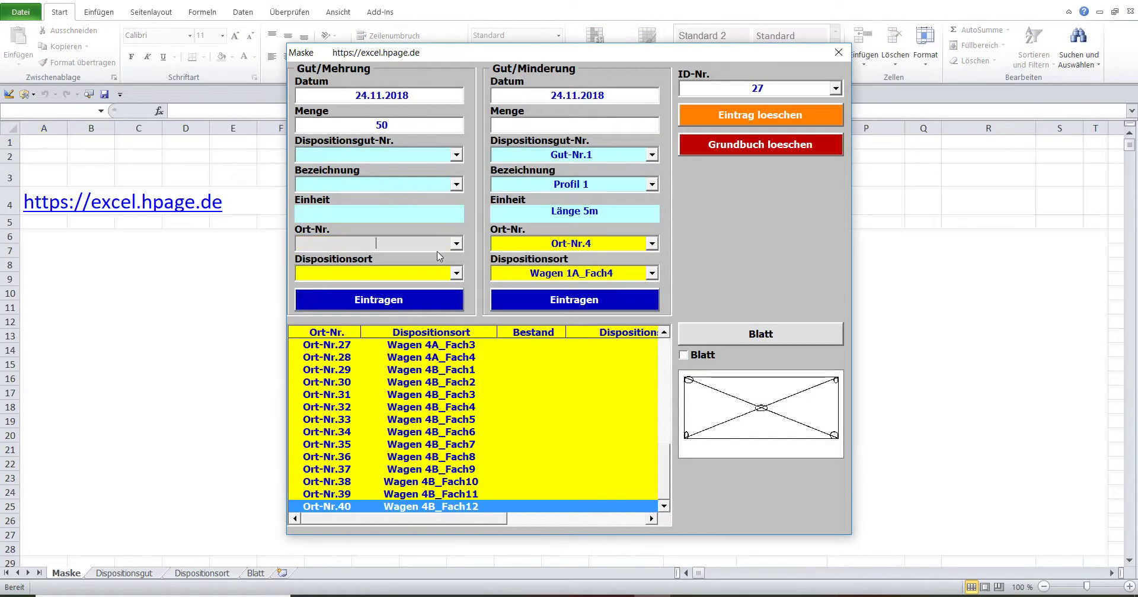
Step: Filter the Blatt location table's Bestand column to only '_' and (Leere) entries
left_click(697, 342)
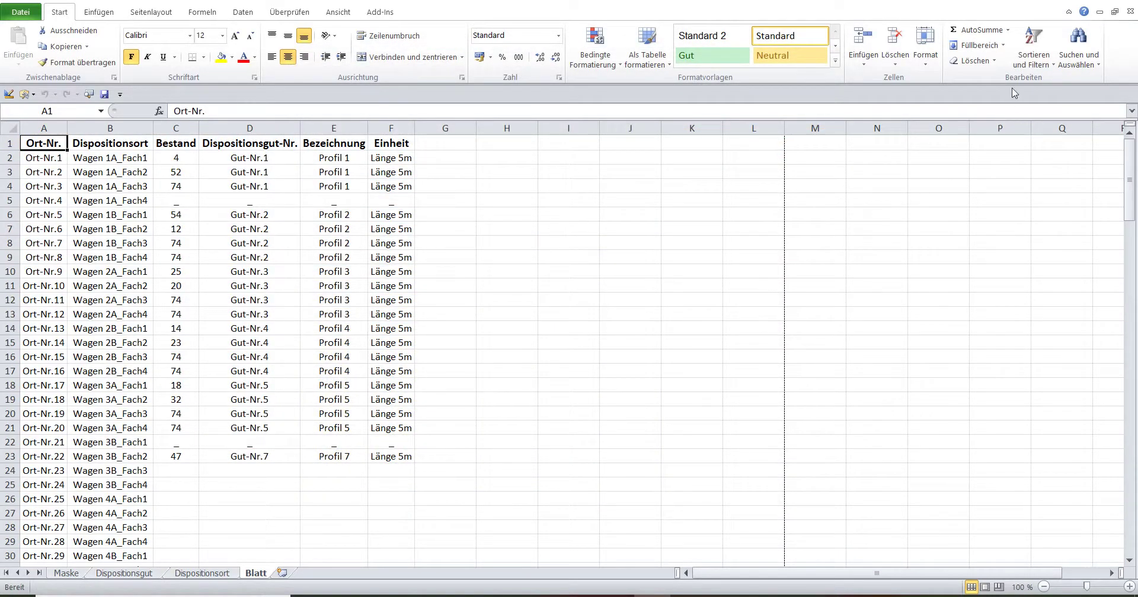
left_click(1034, 62)
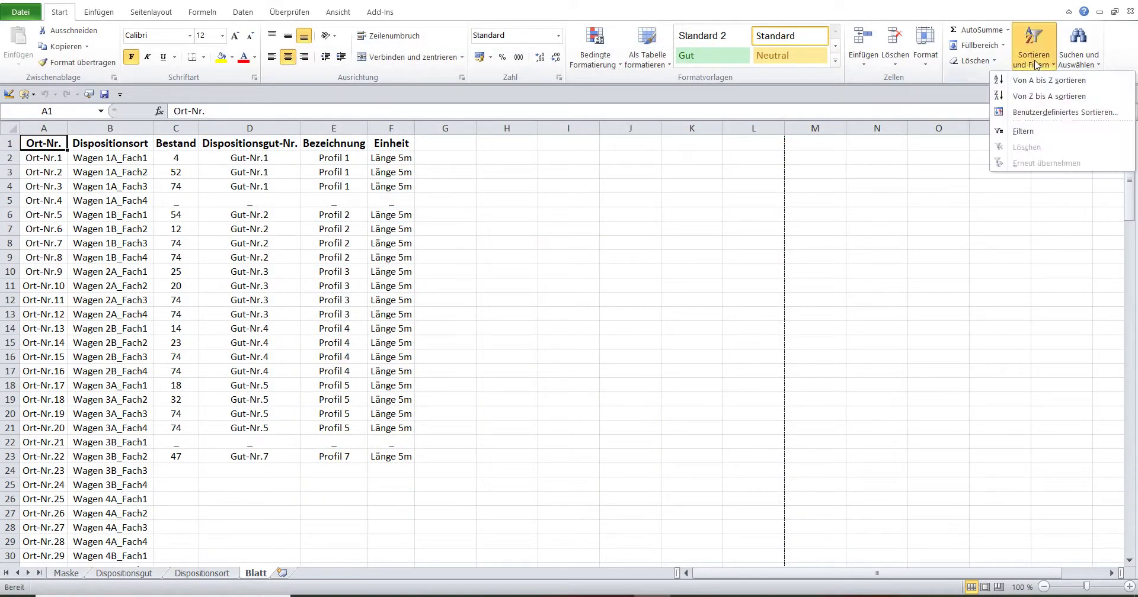
left_click(1023, 131)
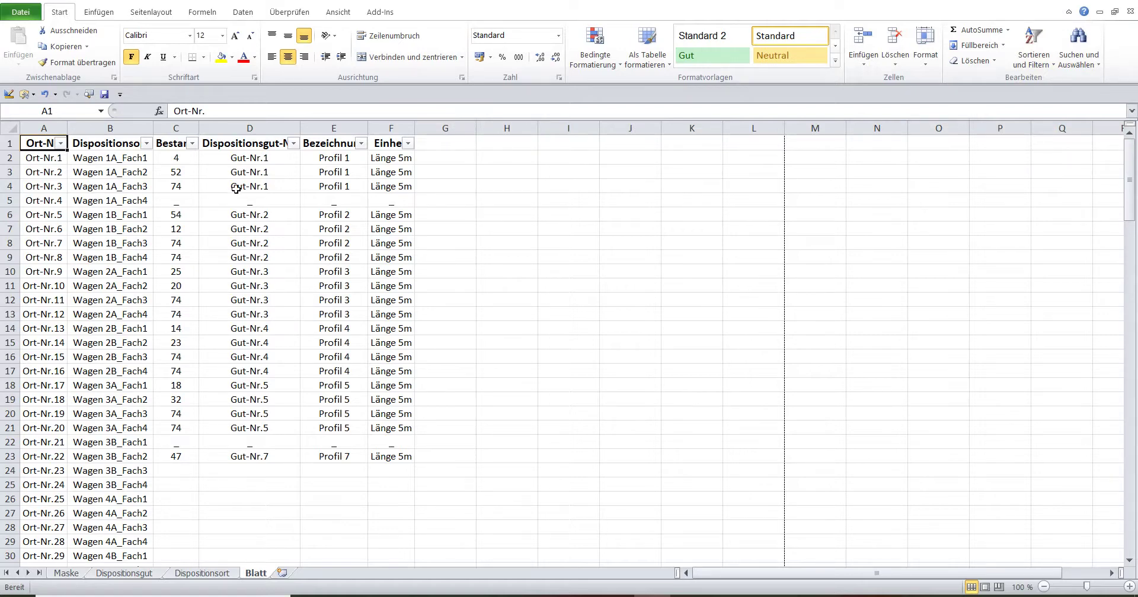
left_click(193, 143)
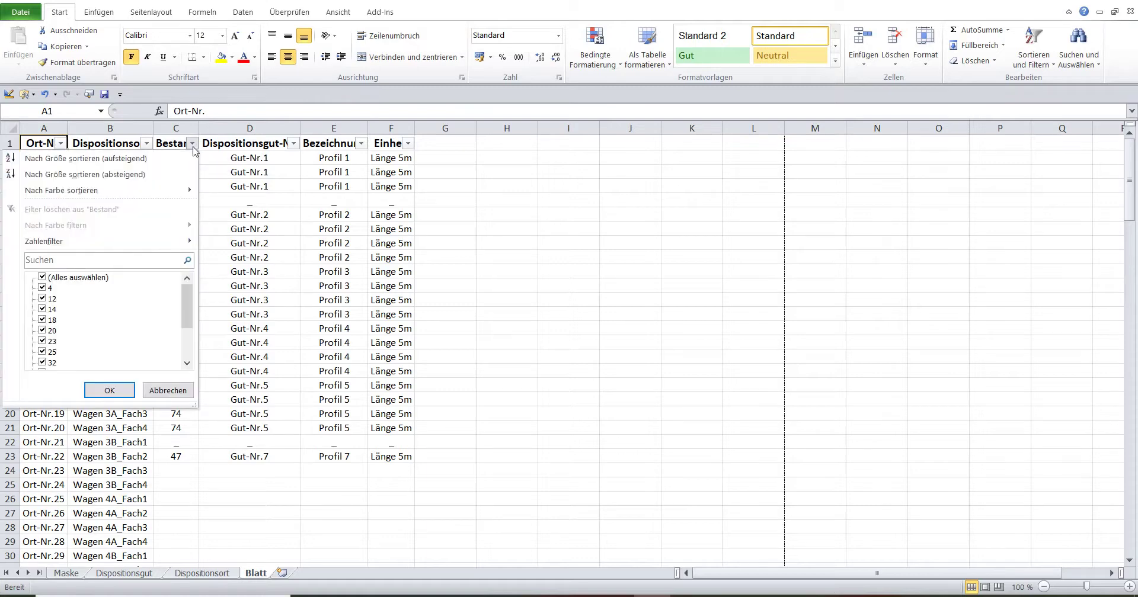
left_click(42, 278)
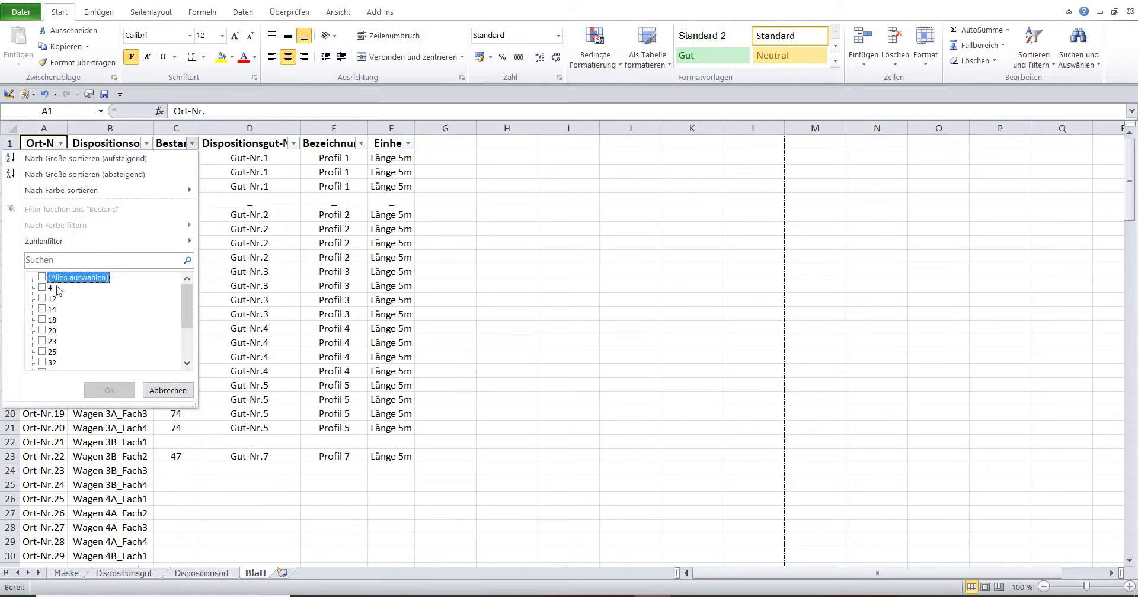
left_click_drag(185, 300, 187, 333)
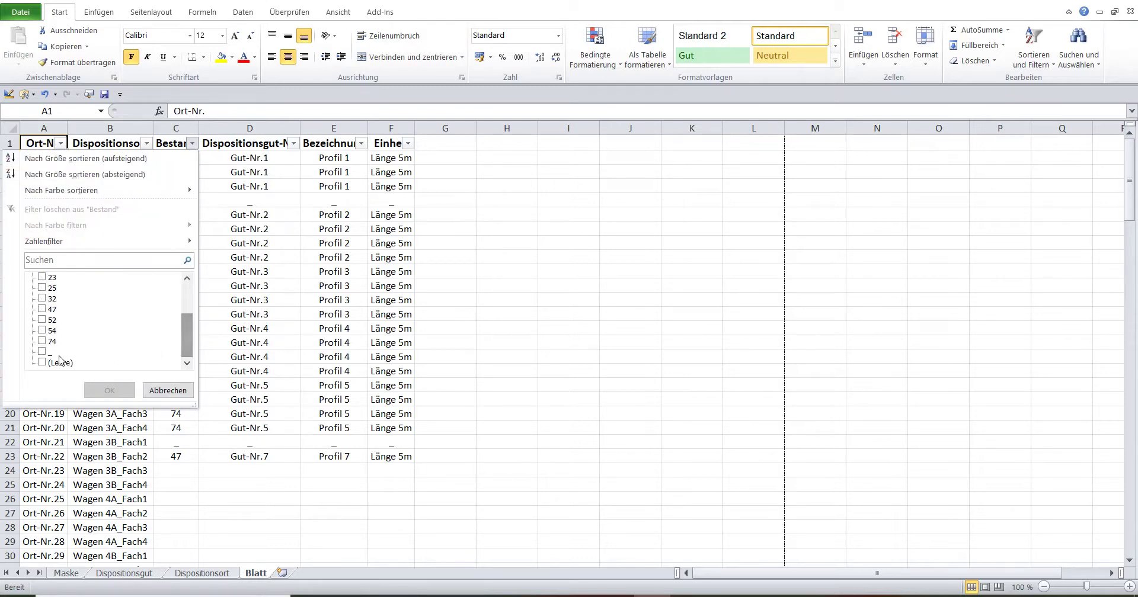
left_click(42, 352)
left_click(42, 362)
left_click(96, 391)
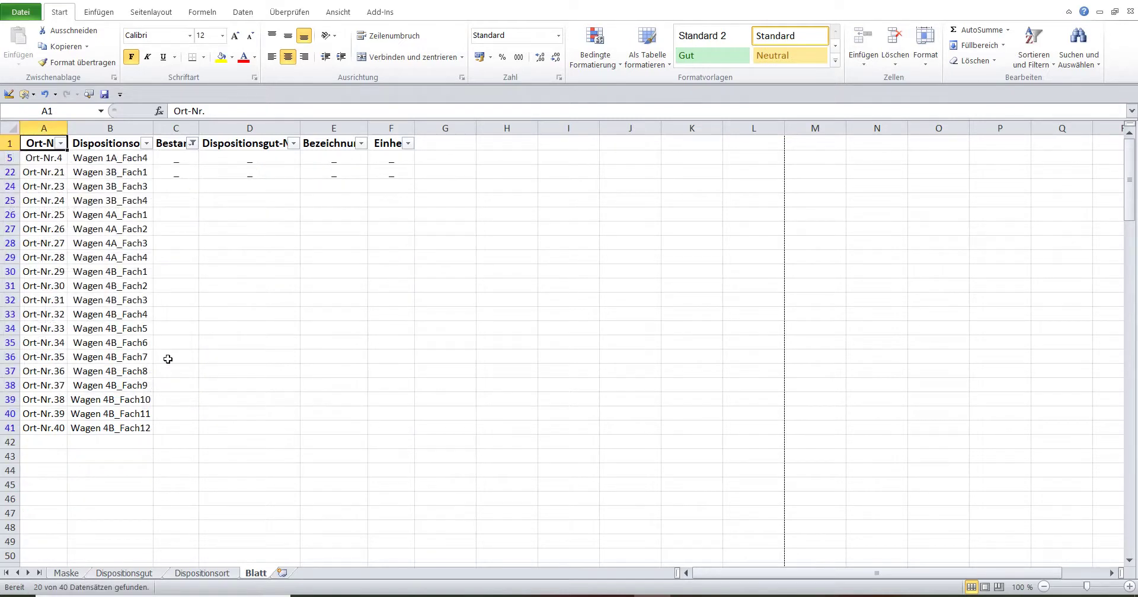
Step: Select the Bestand cells of the empty locations and reopen the Maske booking form
left_click_drag(176, 157, 287, 165)
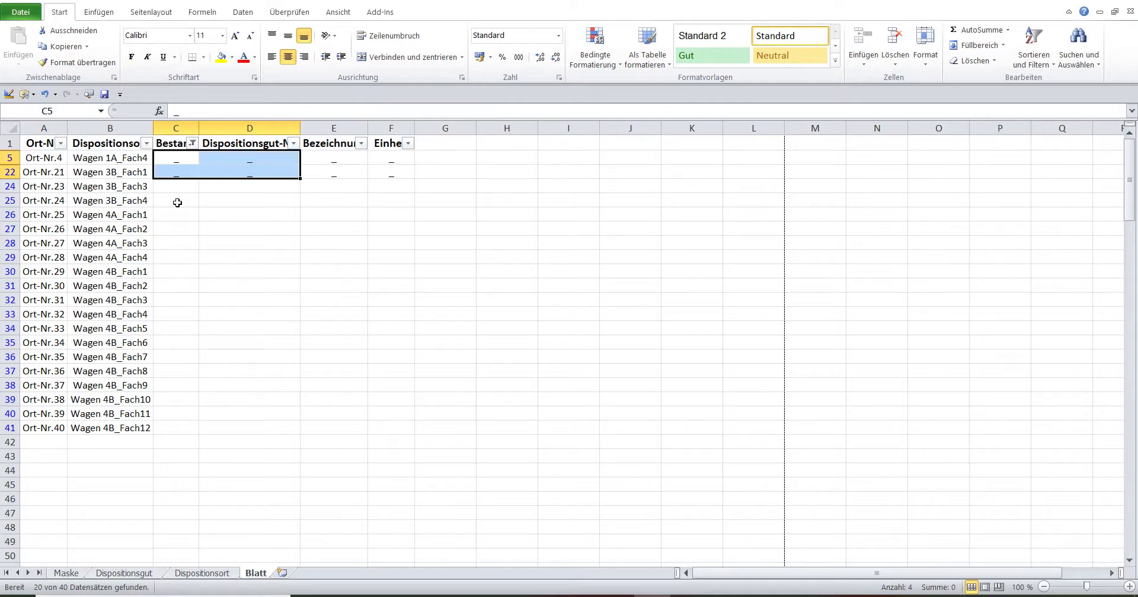
left_click_drag(178, 202, 177, 156)
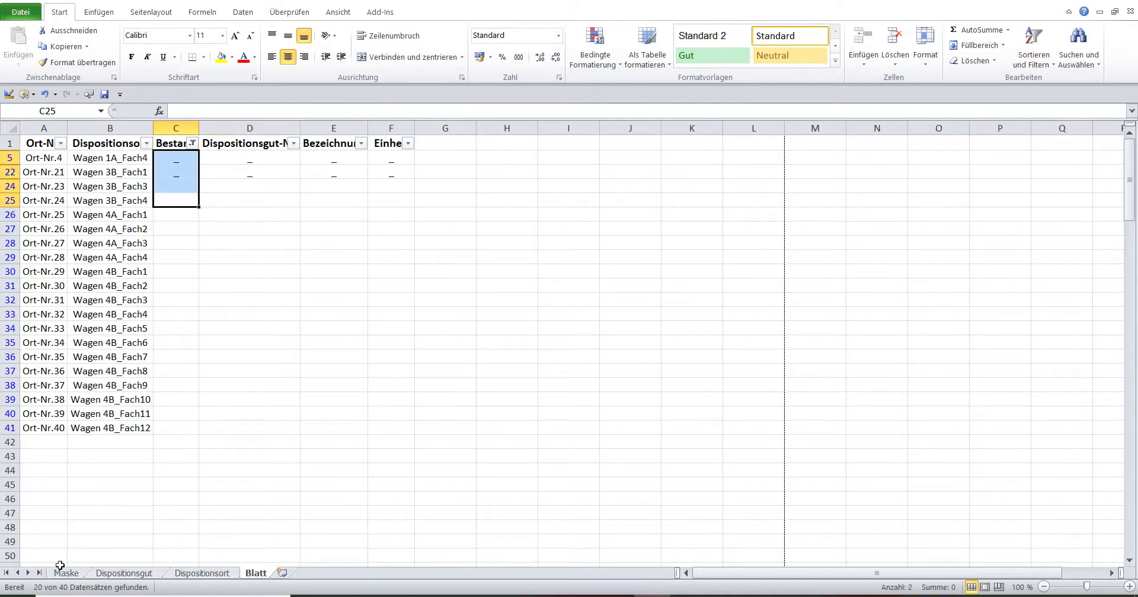
left_click(62, 574)
left_click(478, 177)
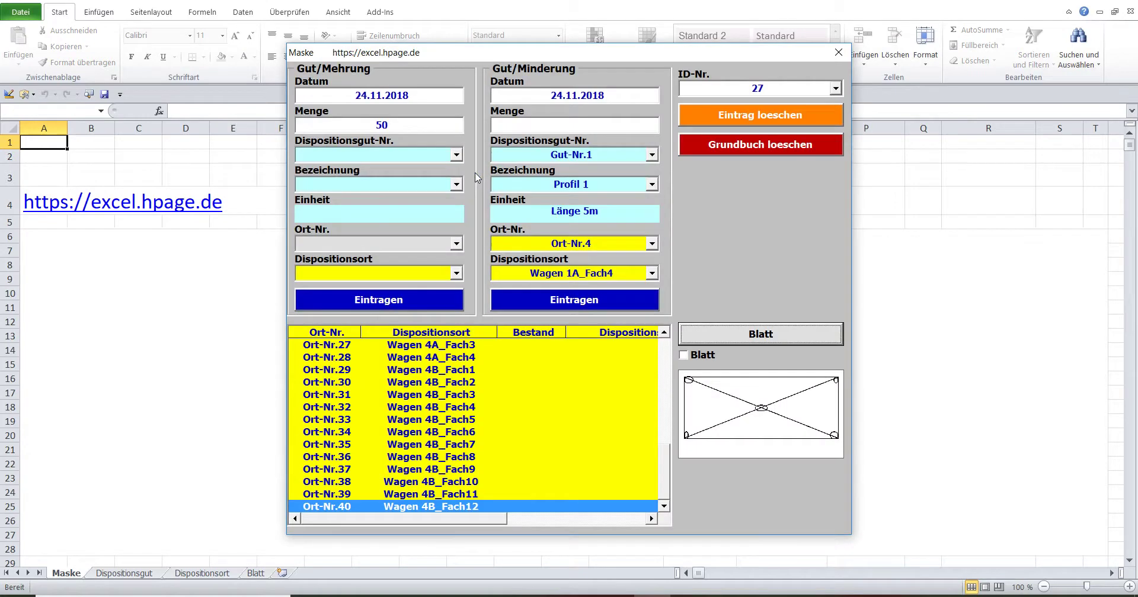
Step: Confirm the intake date and quantity and choose Gut-Nr.1 as the incoming item
left_click(389, 95)
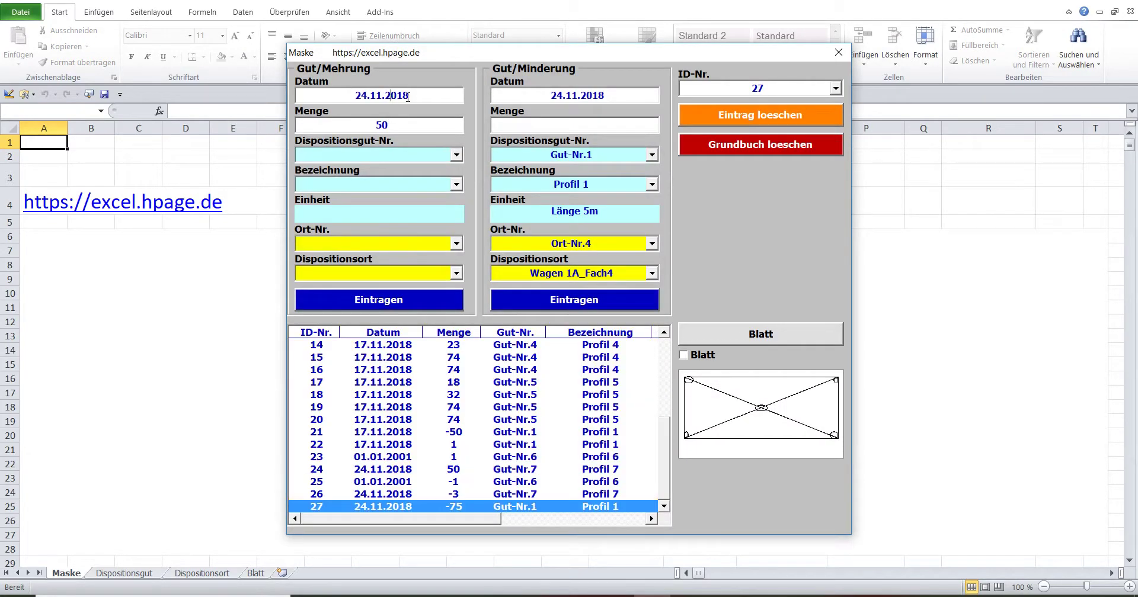
type("w")
left_click(398, 125)
left_click(457, 155)
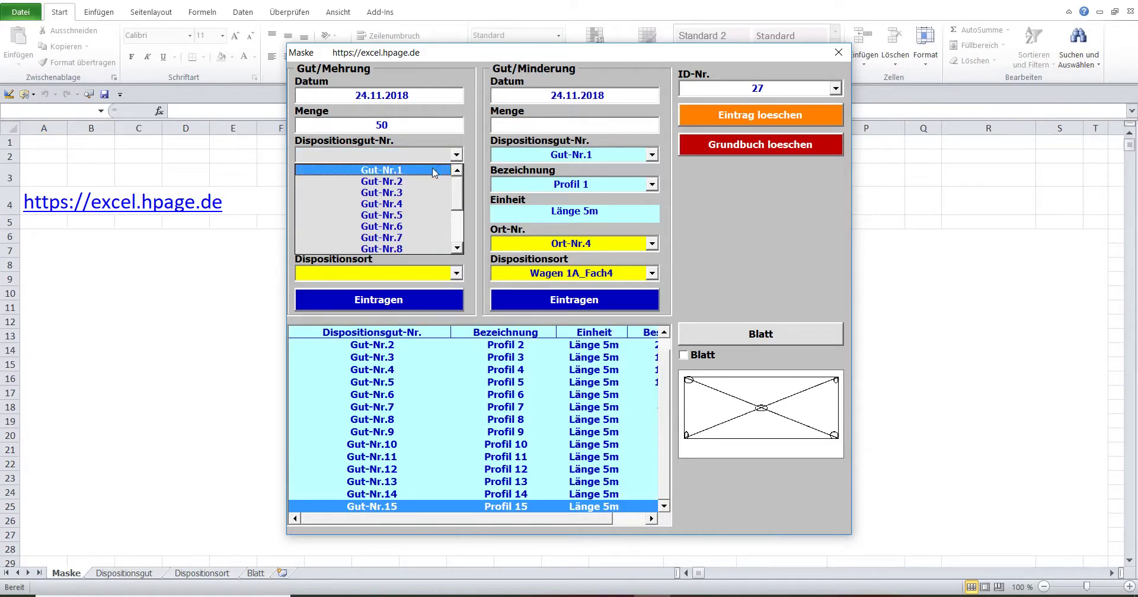
left_click(433, 170)
Step: Enable sheet lookup and set the intake location, trying Ort-Nr.4 then Ort-Nr.21 (Wagen 3B_Fach1)
left_click(686, 357)
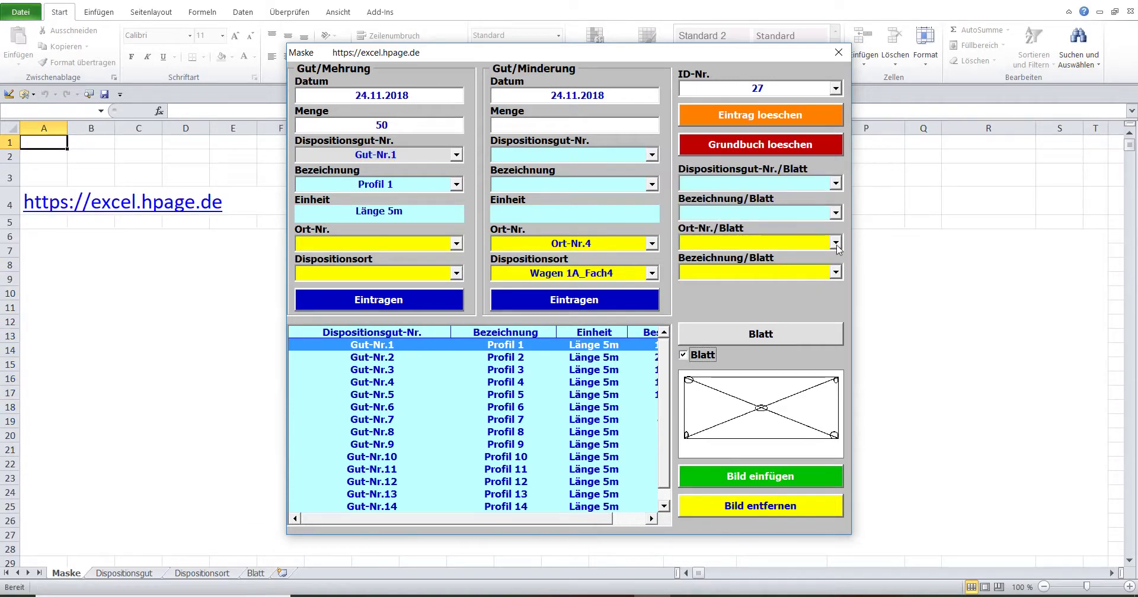
left_click(835, 242)
left_click(815, 258)
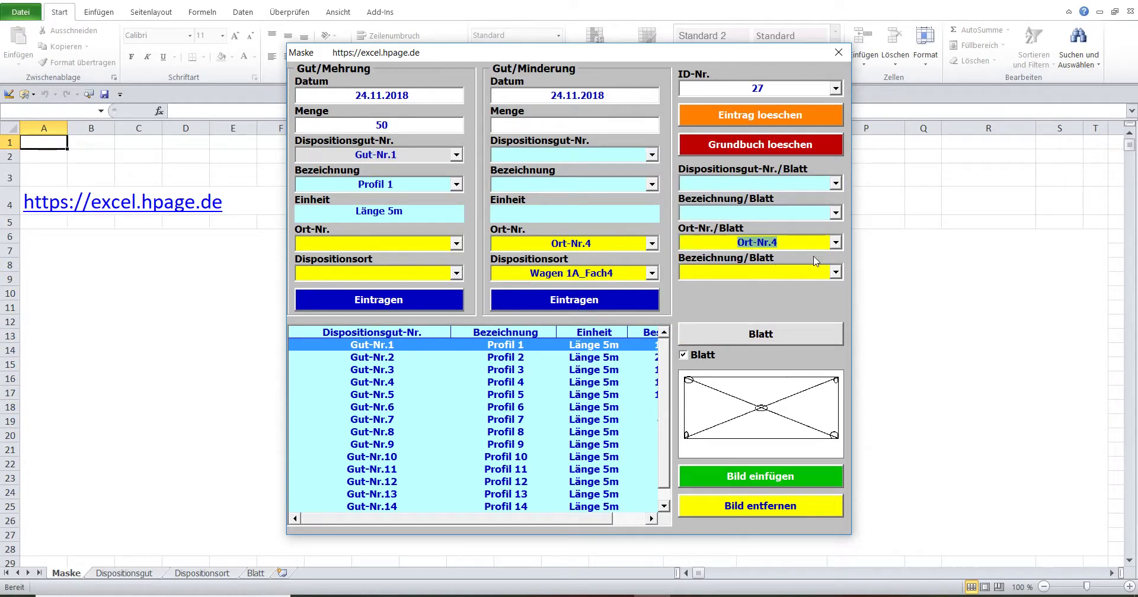
left_click(471, 247)
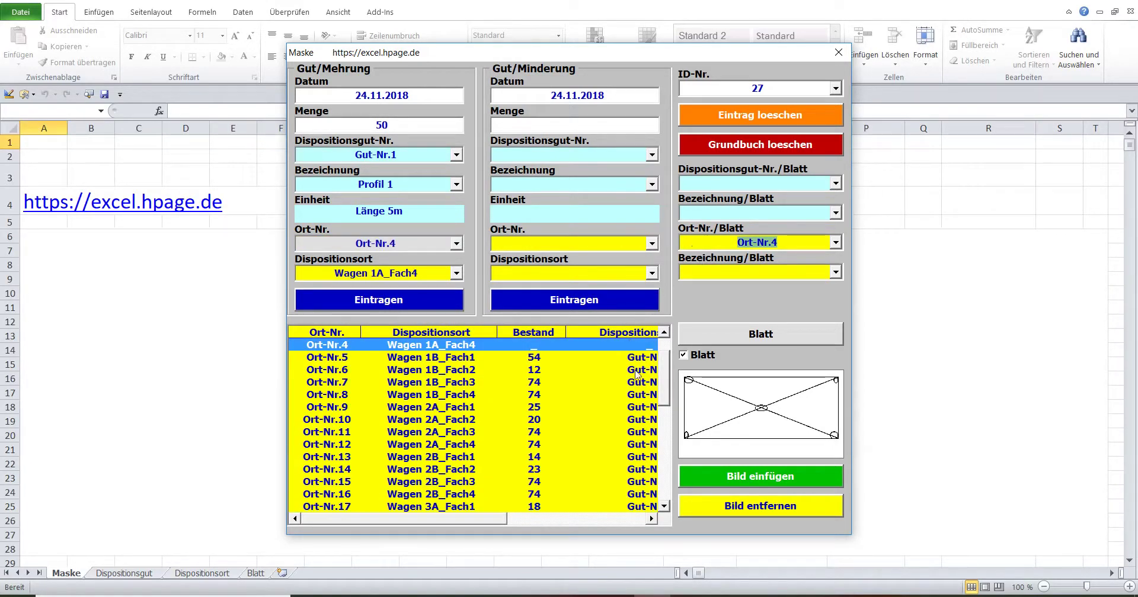
left_click_drag(667, 380, 666, 356)
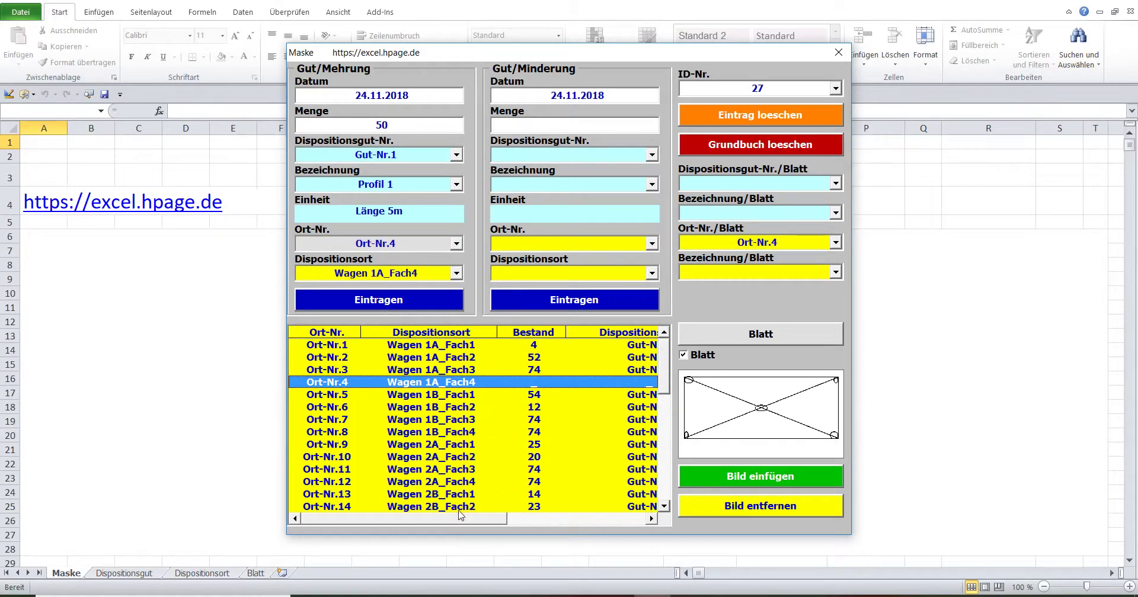
left_click_drag(460, 518, 577, 505)
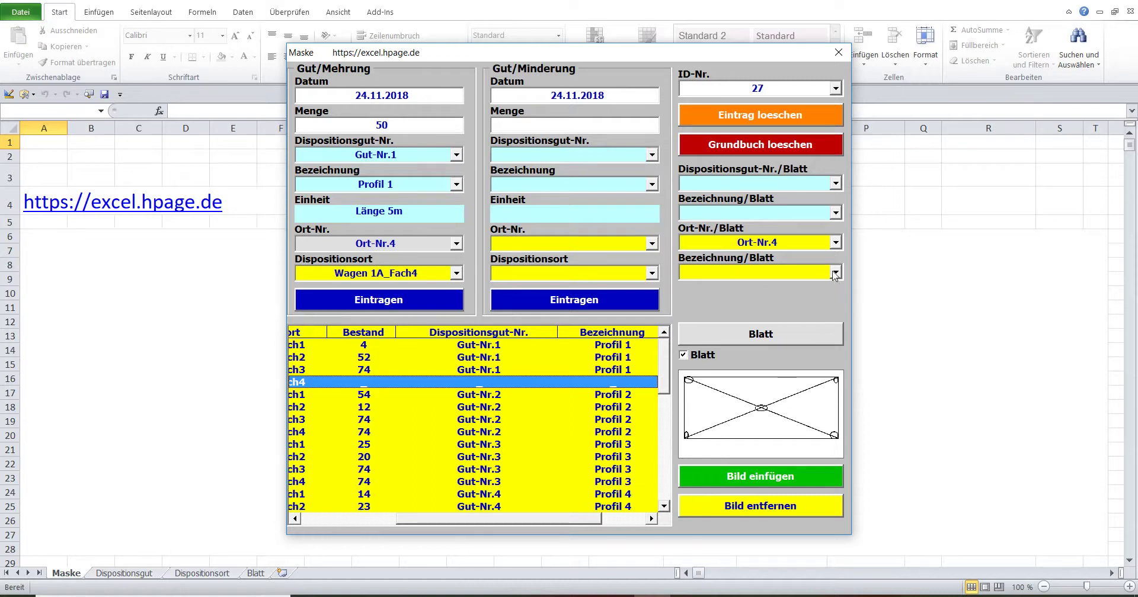
left_click(836, 242)
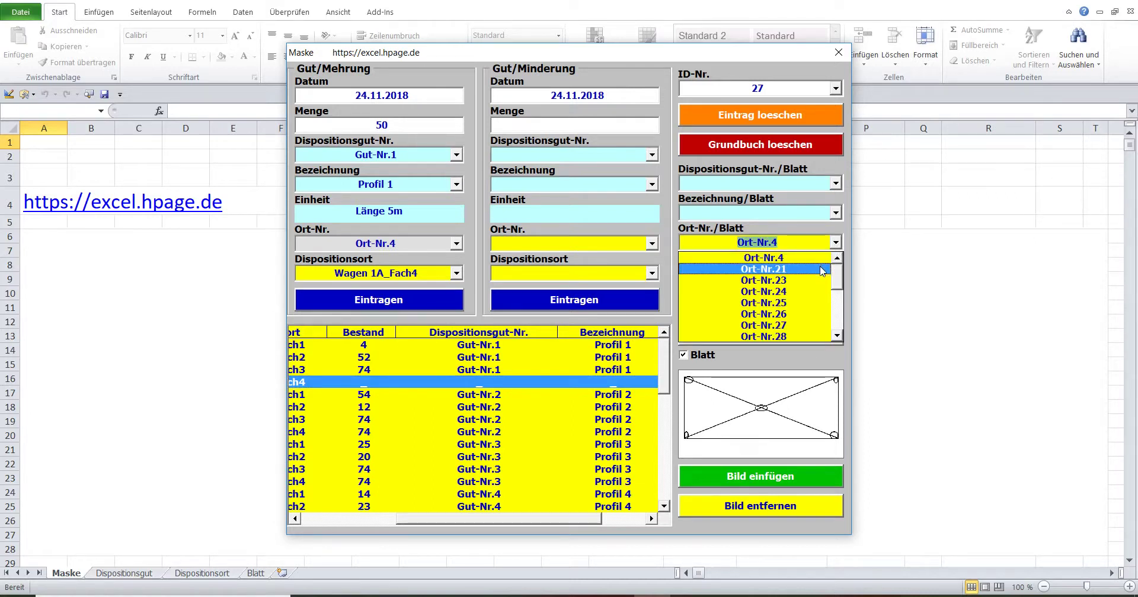
left_click(822, 268)
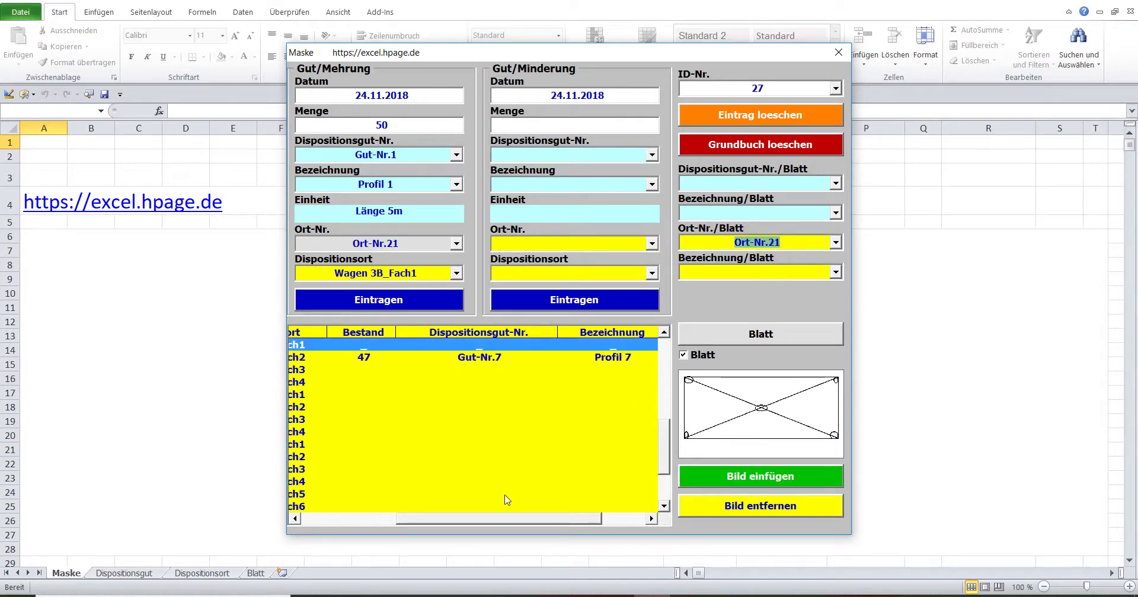
mouse_move(511, 522)
left_mouse_down()
mouse_move(535, 522)
mouse_move(392, 504)
mouse_move(487, 519)
left_mouse_up()
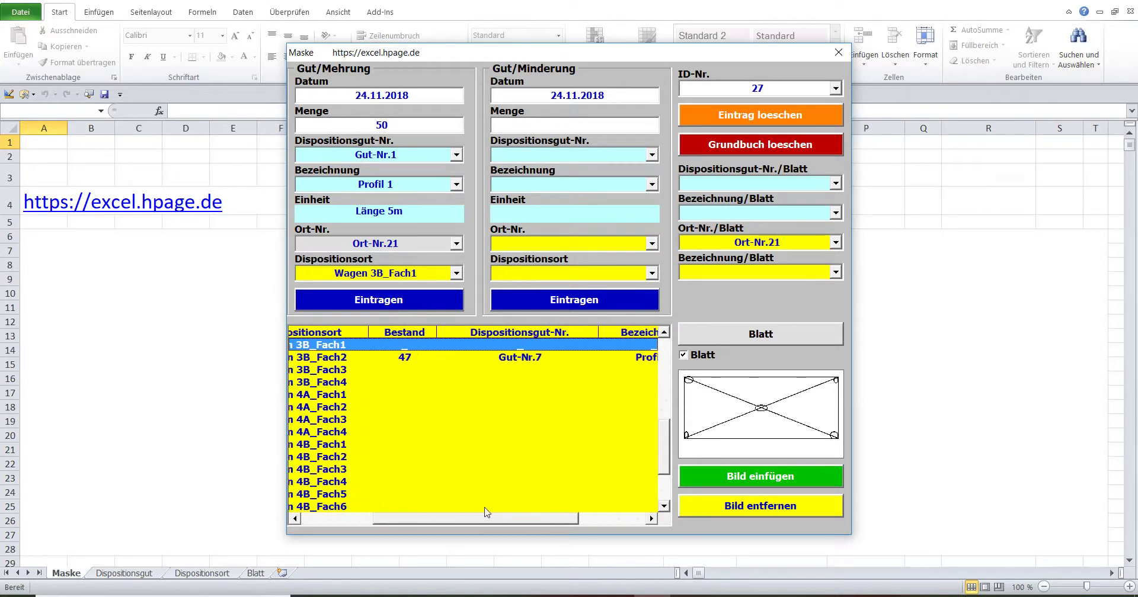
Step: Try Ort-Nr.23, Ort-Nr.29 and Ort-Nr.40 in the Ort-Nr./Blatt location filter
left_click(836, 242)
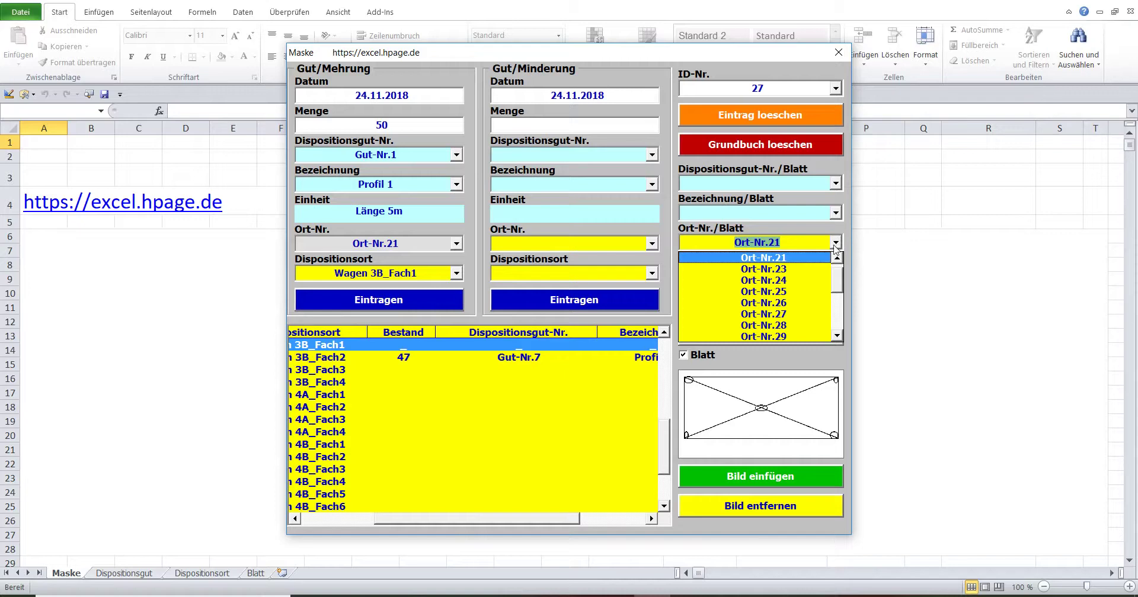
left_click(794, 269)
left_click_drag(527, 520, 516, 512)
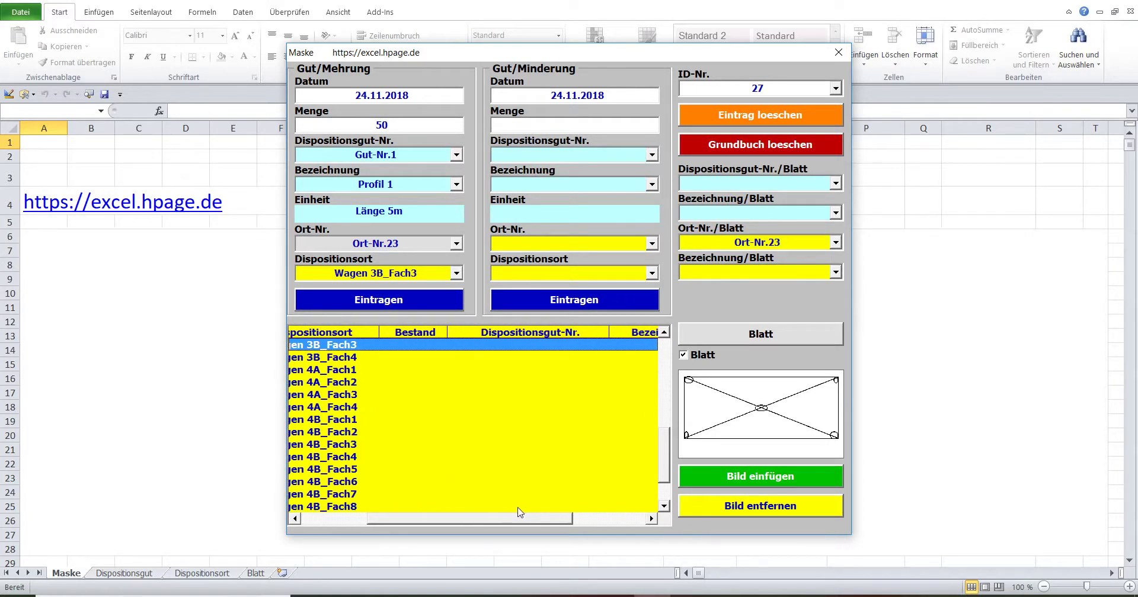
left_click_drag(517, 512, 454, 513)
left_click(835, 243)
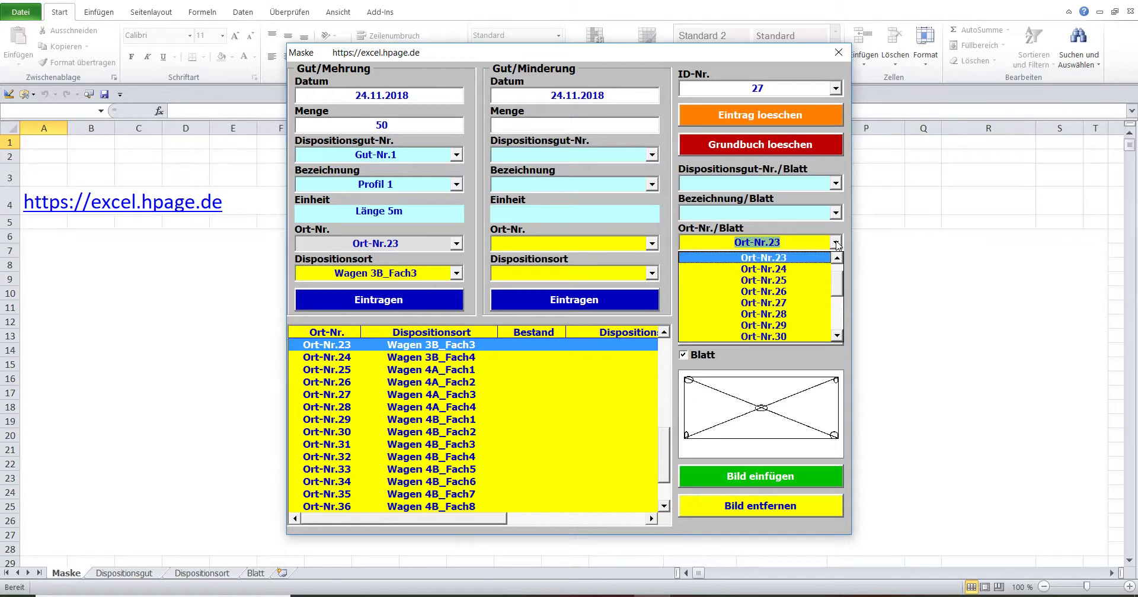
left_click(810, 330)
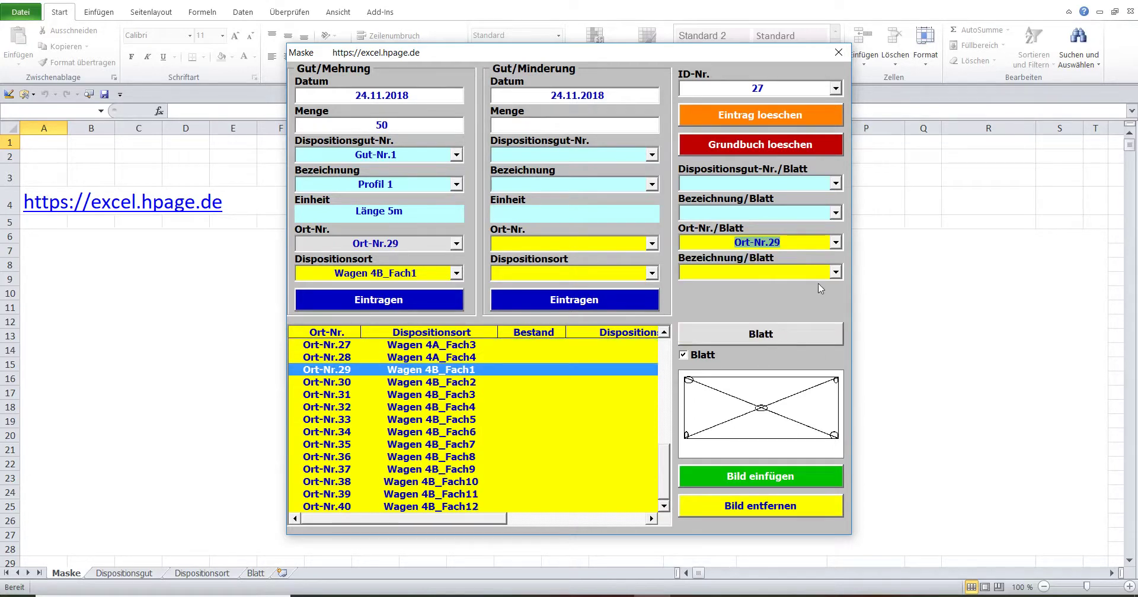
left_click(836, 242)
left_click(840, 320)
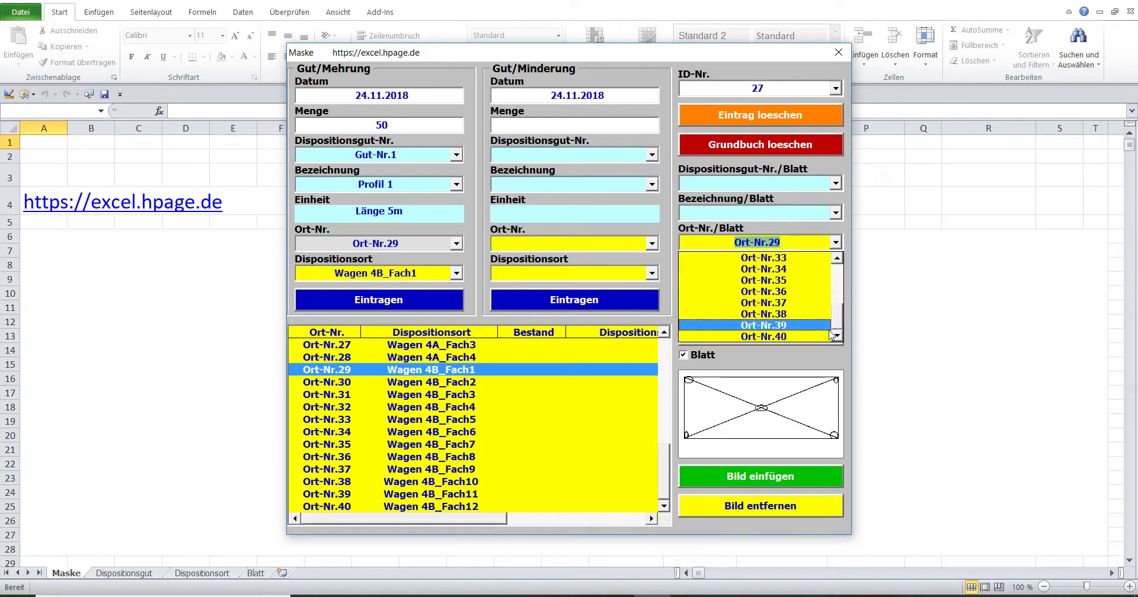
left_click(814, 337)
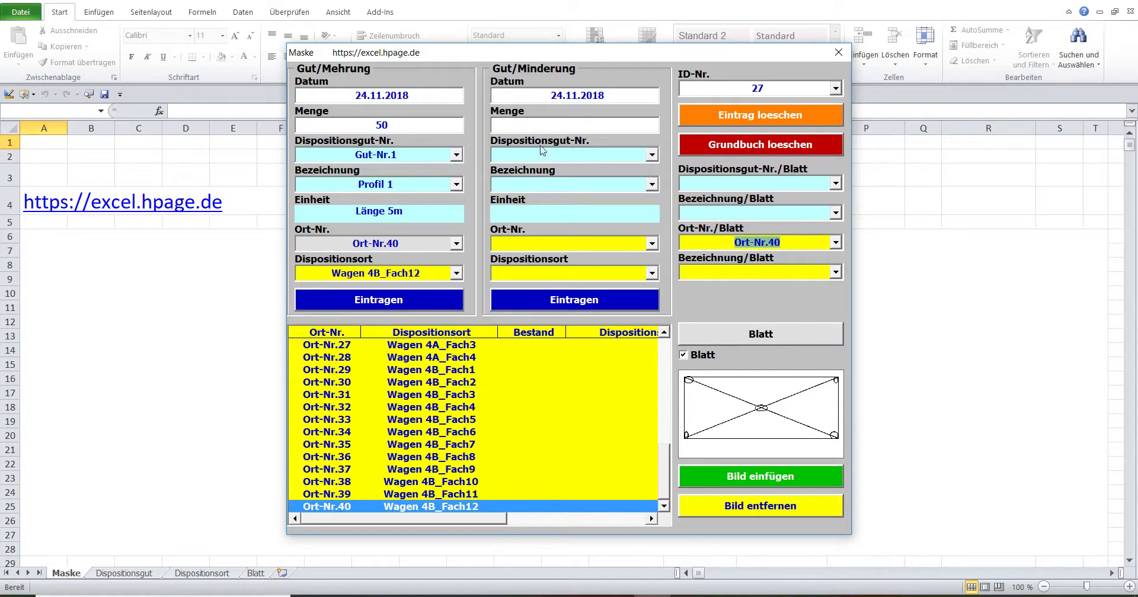
Step: Filter the locations to Ort-Nr.4 and show the intake location table
left_click(416, 127)
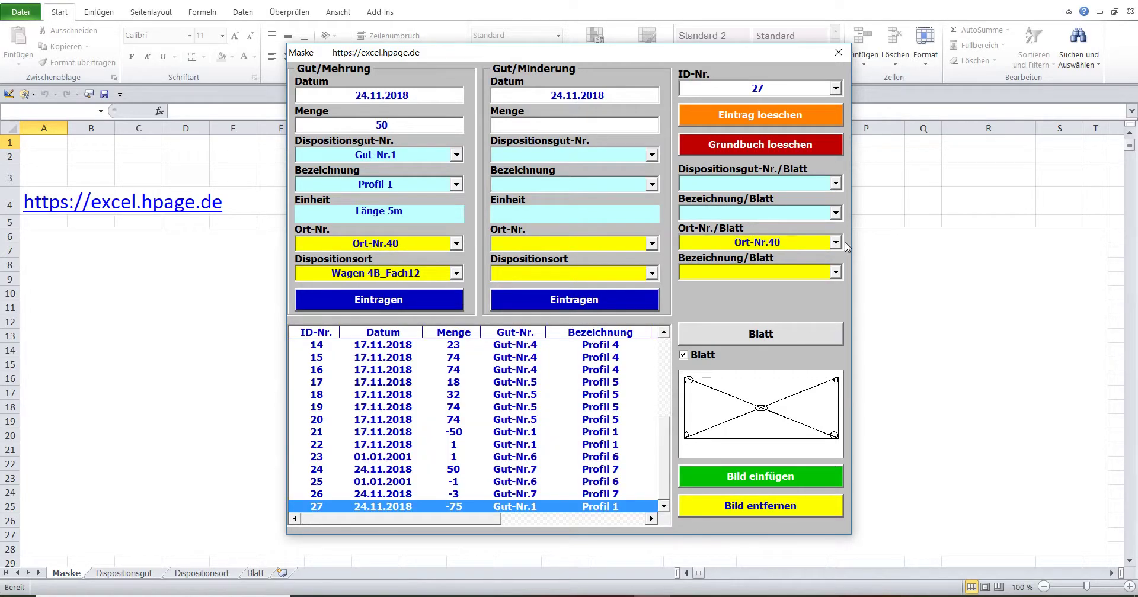
left_click(841, 243)
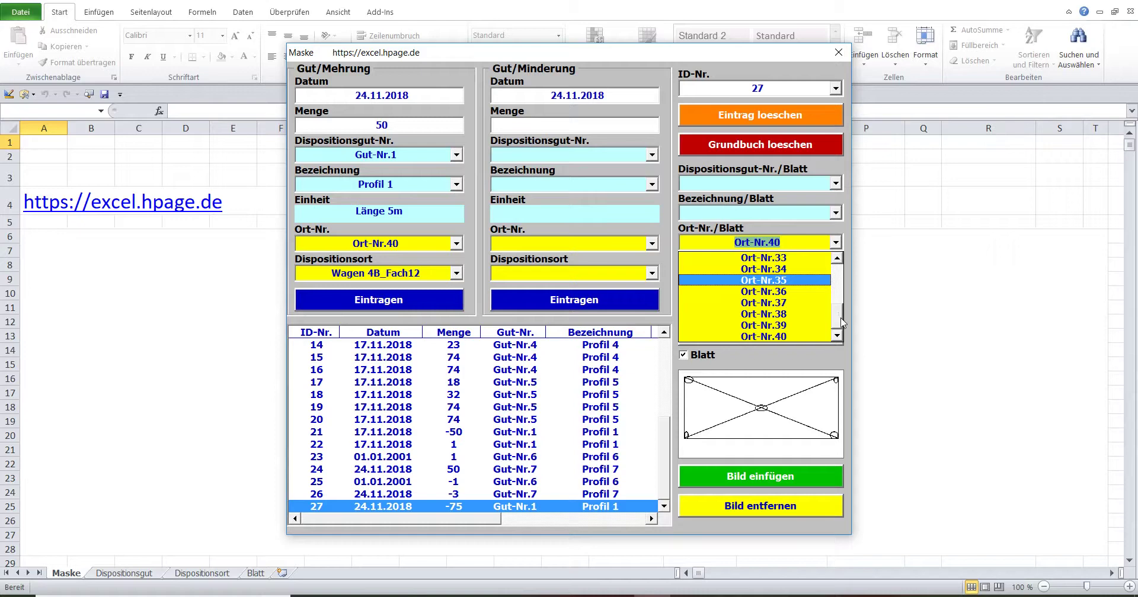
left_click_drag(840, 320, 843, 264)
left_click(803, 261)
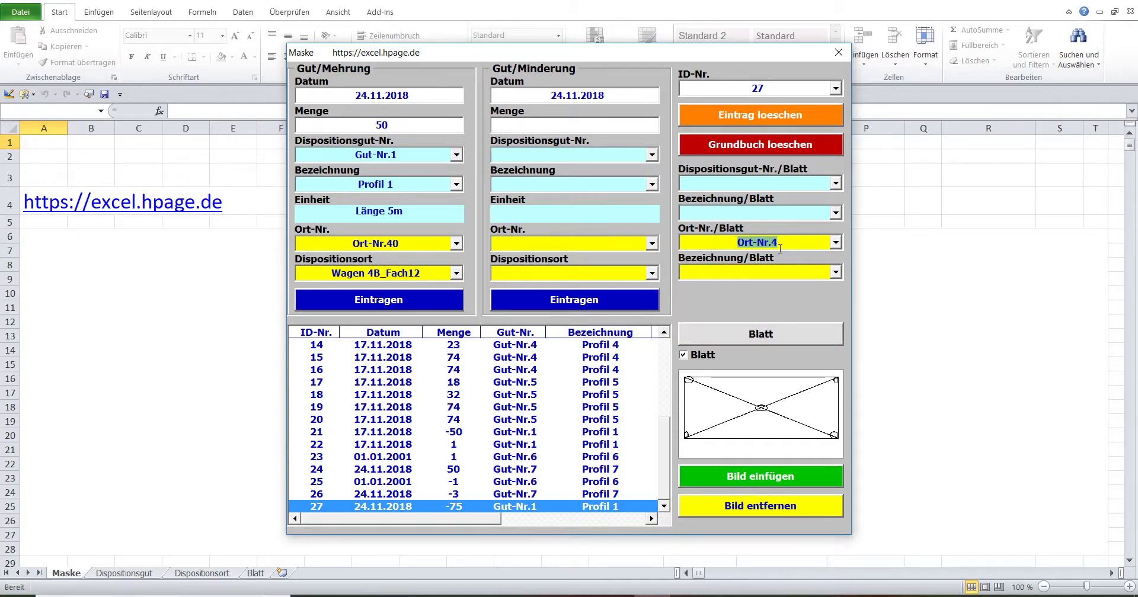
left_click(421, 241)
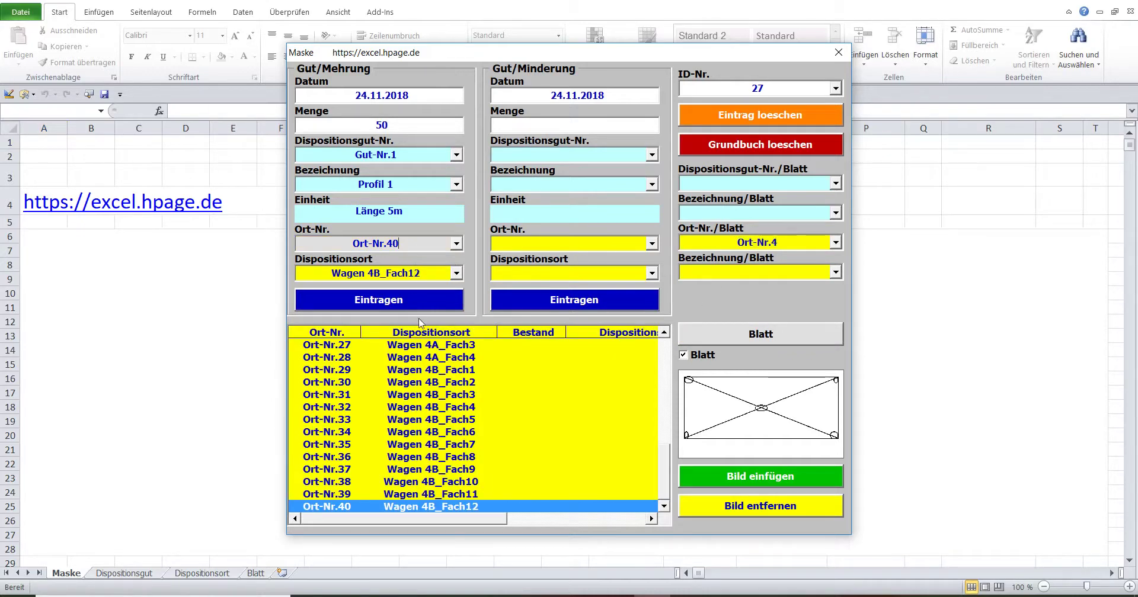
Step: Apply Ort-Nr.4 as the incoming location and book the 50 units of Gut-Nr.1
left_click(728, 249)
left_click_drag(667, 402, 668, 360)
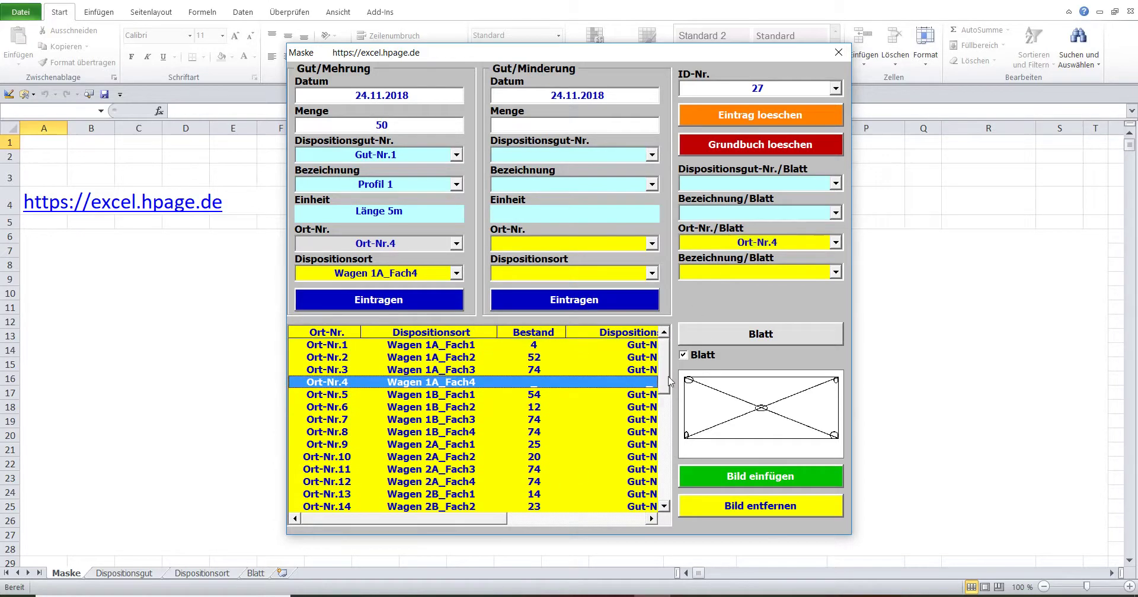
left_click_drag(415, 521, 415, 502)
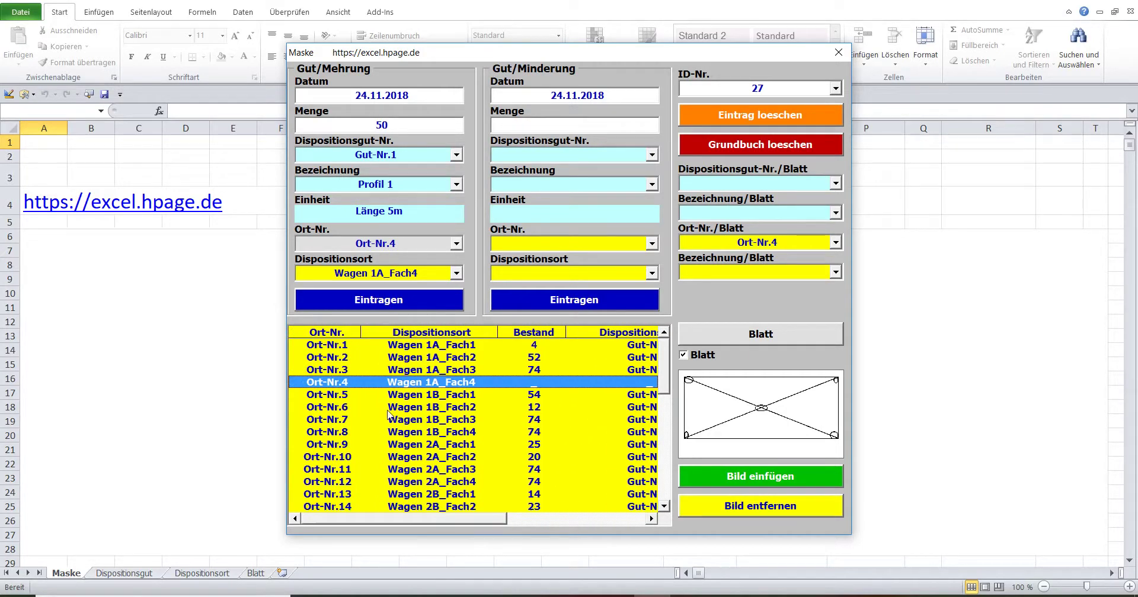
left_click(369, 300)
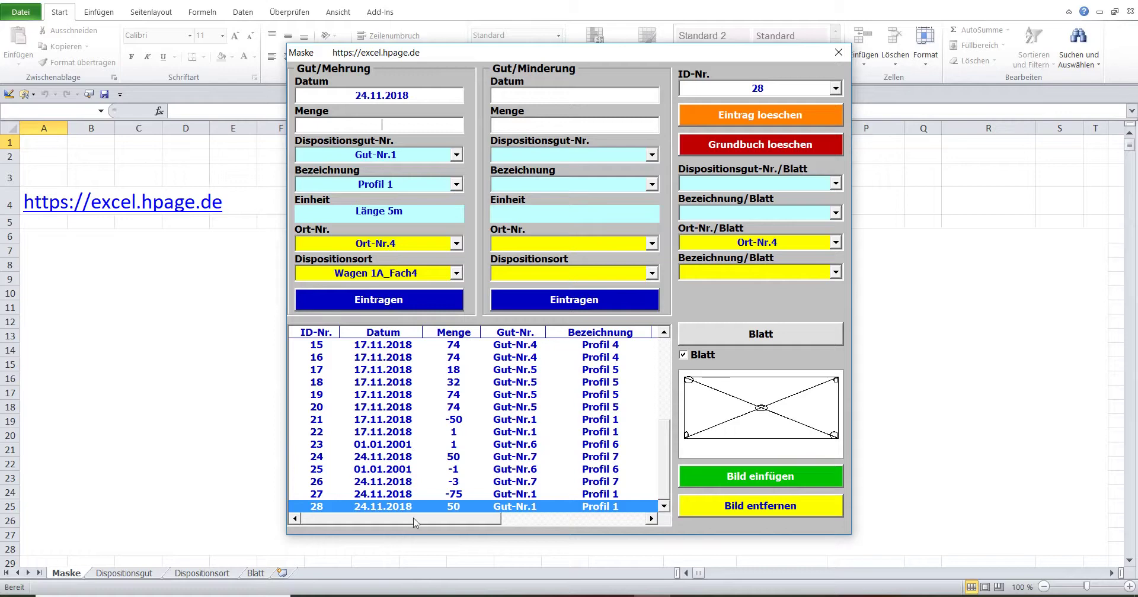
Step: Check the goods table for Gut-Nr.1 and the location list with current stock
mouse_move(493, 520)
left_mouse_down()
mouse_move(638, 510)
mouse_move(495, 511)
left_mouse_up()
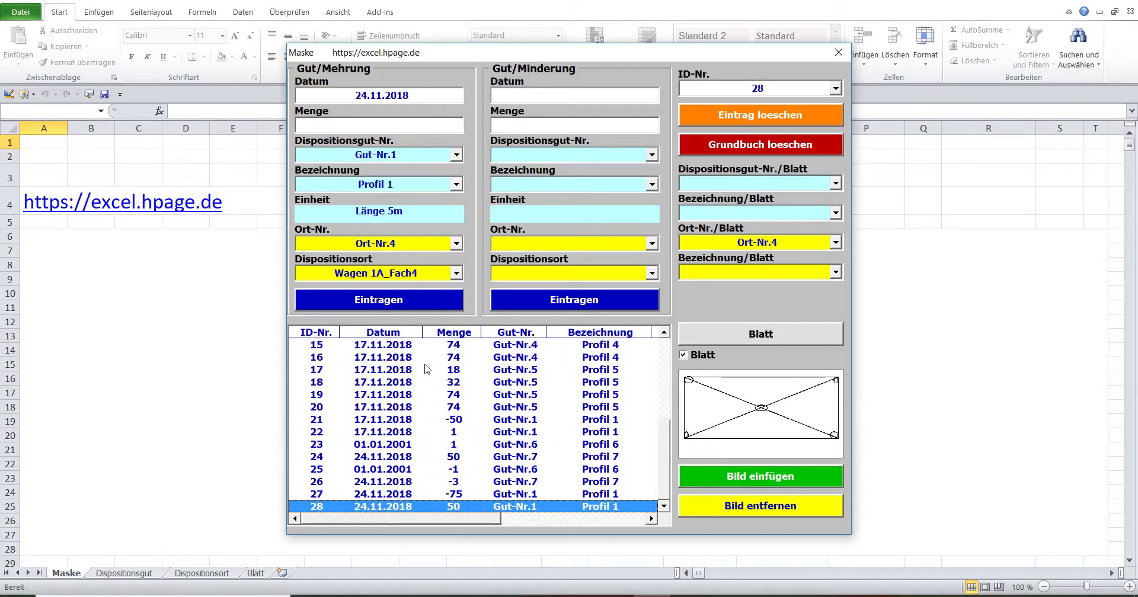
left_click(421, 156)
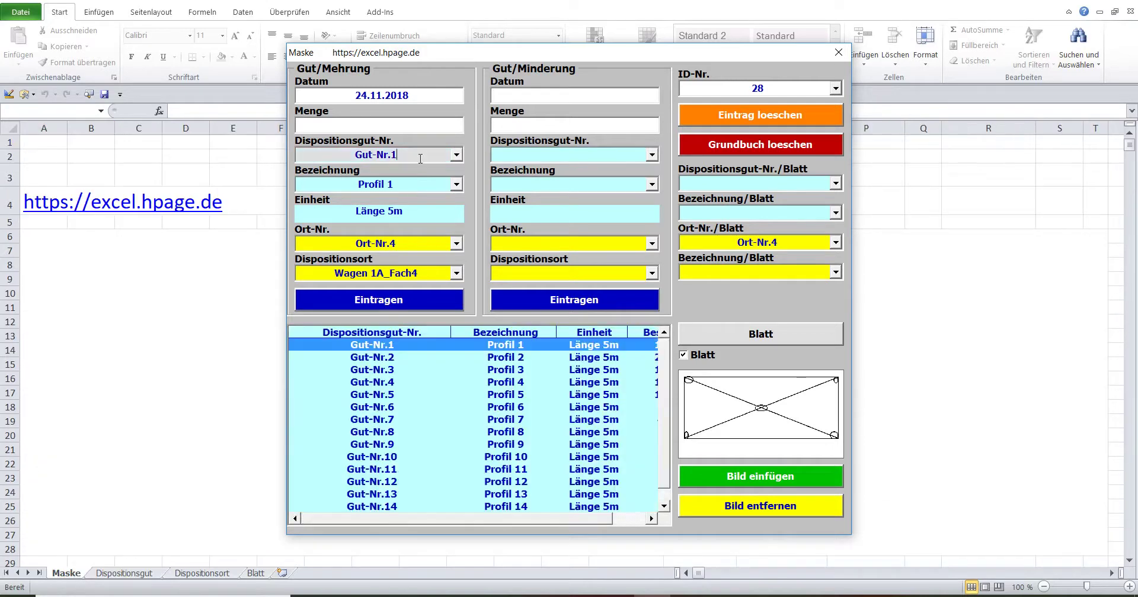
left_click_drag(468, 522, 546, 523)
left_click(399, 241)
left_click(399, 243)
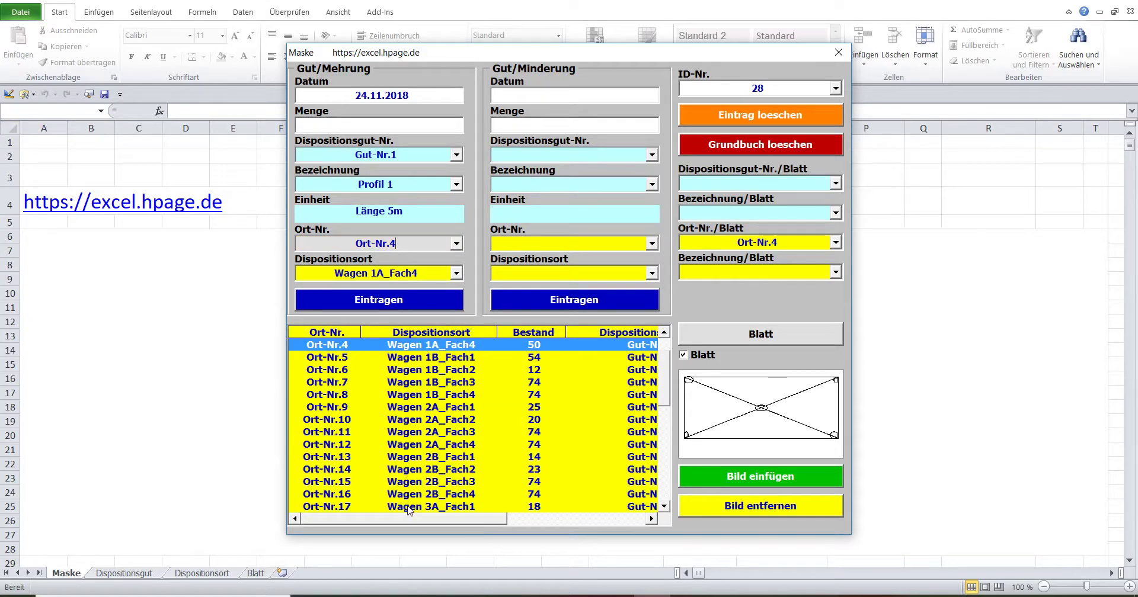
left_click_drag(409, 520, 502, 526)
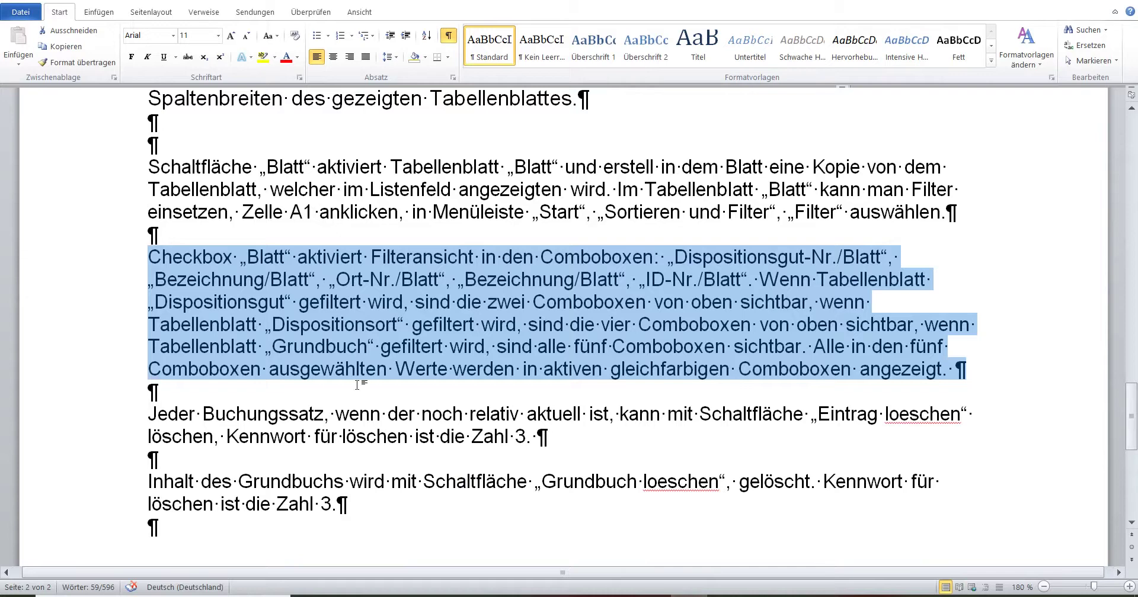
Step: Highlight the Word paragraph on deleting bookings via 'Eintrag loeschen', then go back to Excel
left_click_drag(156, 409, 605, 472)
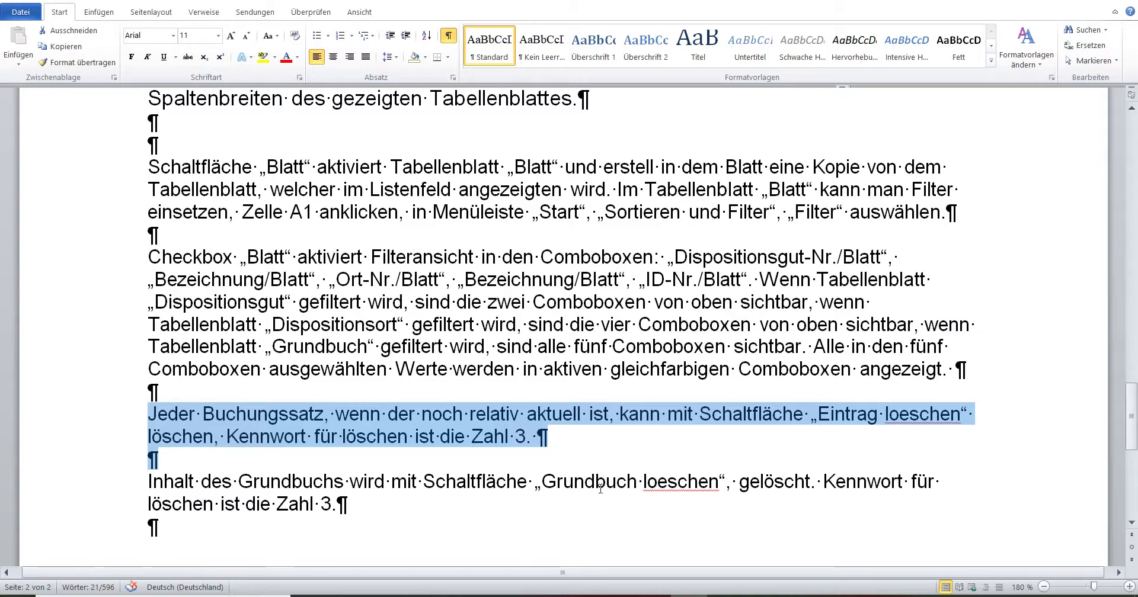
left_click(652, 594)
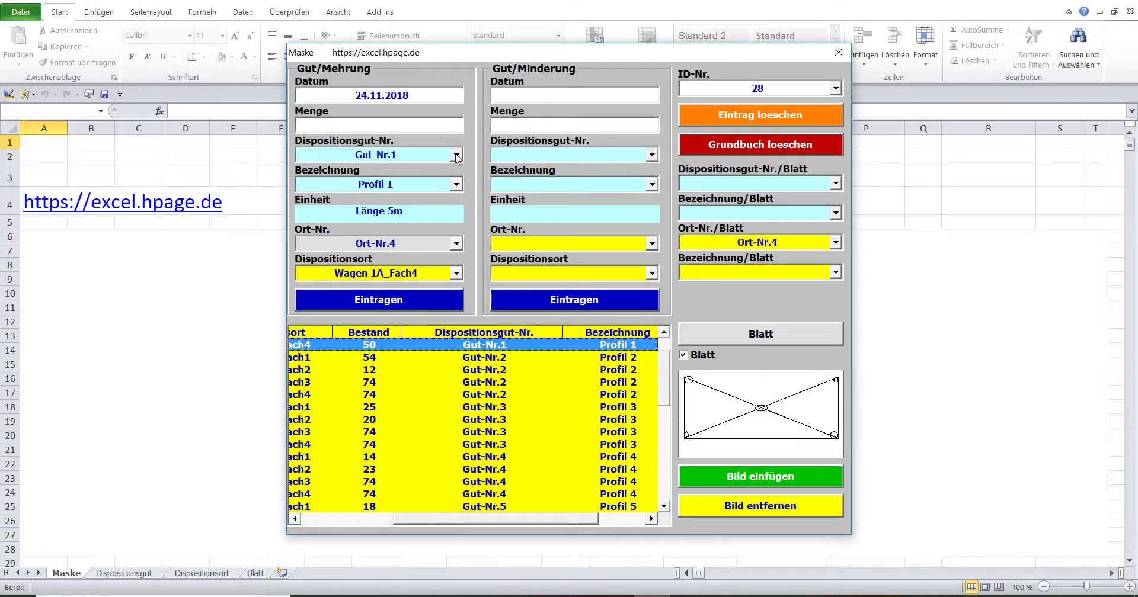
Step: Choose Gut-Nr.15 (Profil 15) as the incoming item and check its stock in the goods list
left_click(456, 154)
left_click_drag(458, 177, 459, 218)
left_click(457, 249)
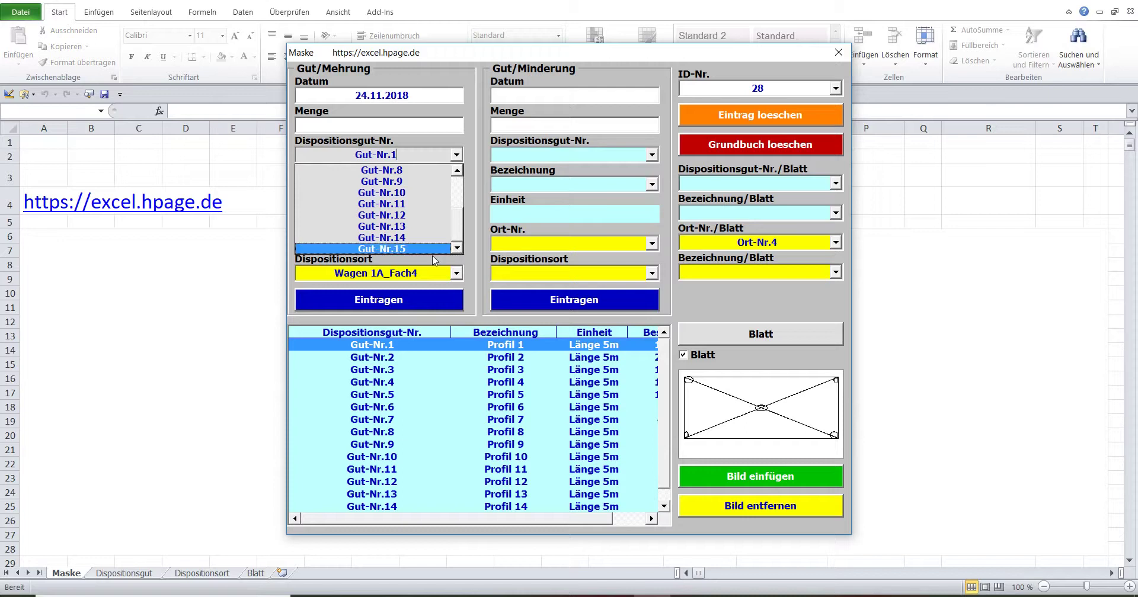
left_click(418, 249)
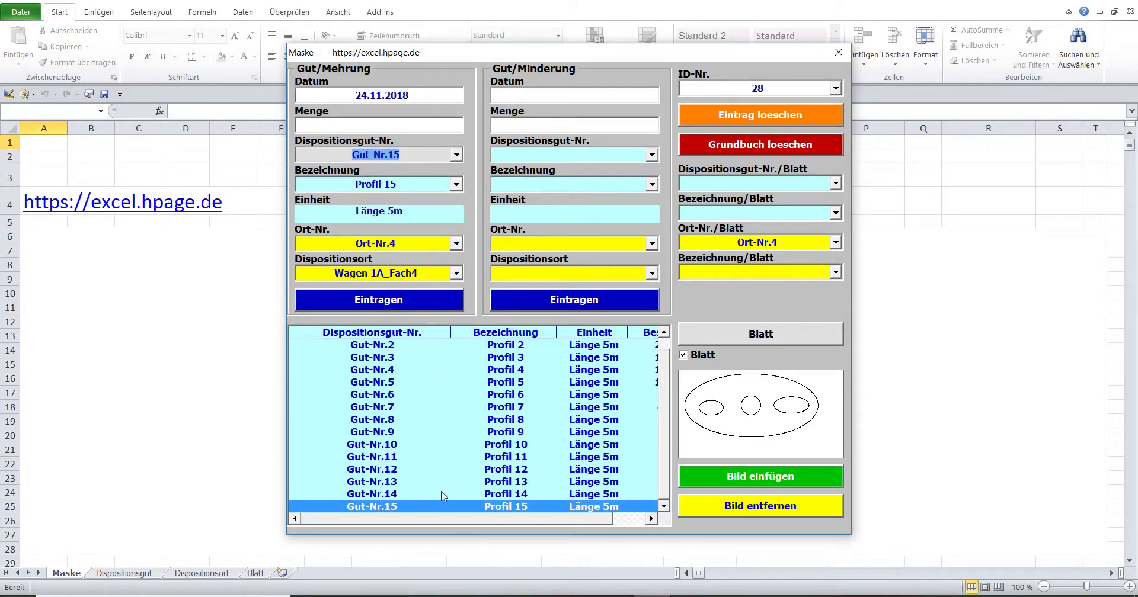
left_click(495, 517)
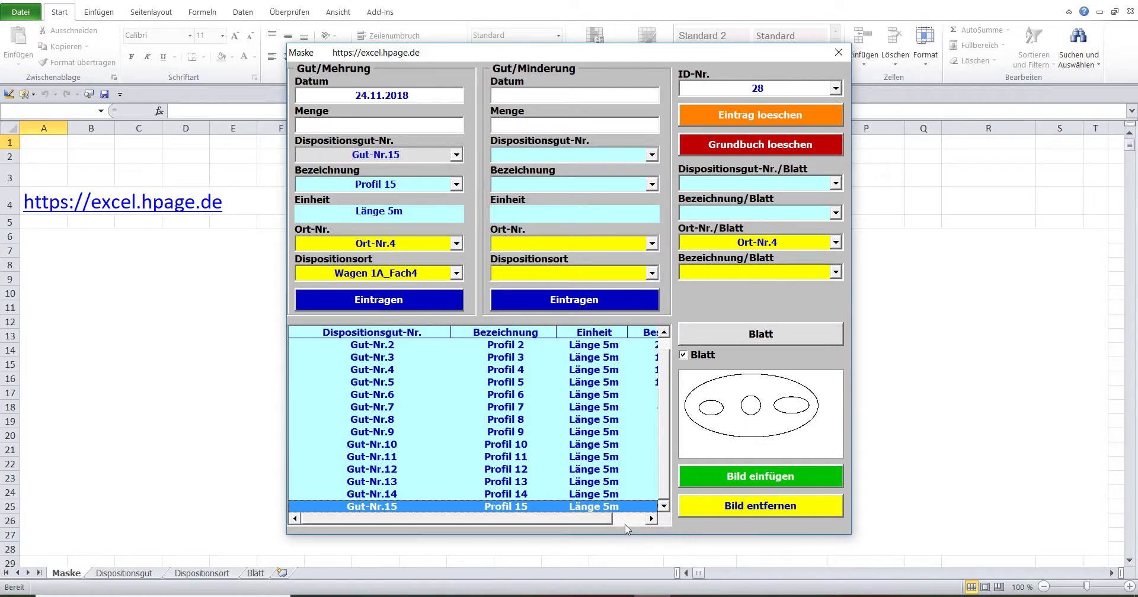
left_click_drag(582, 521, 652, 523)
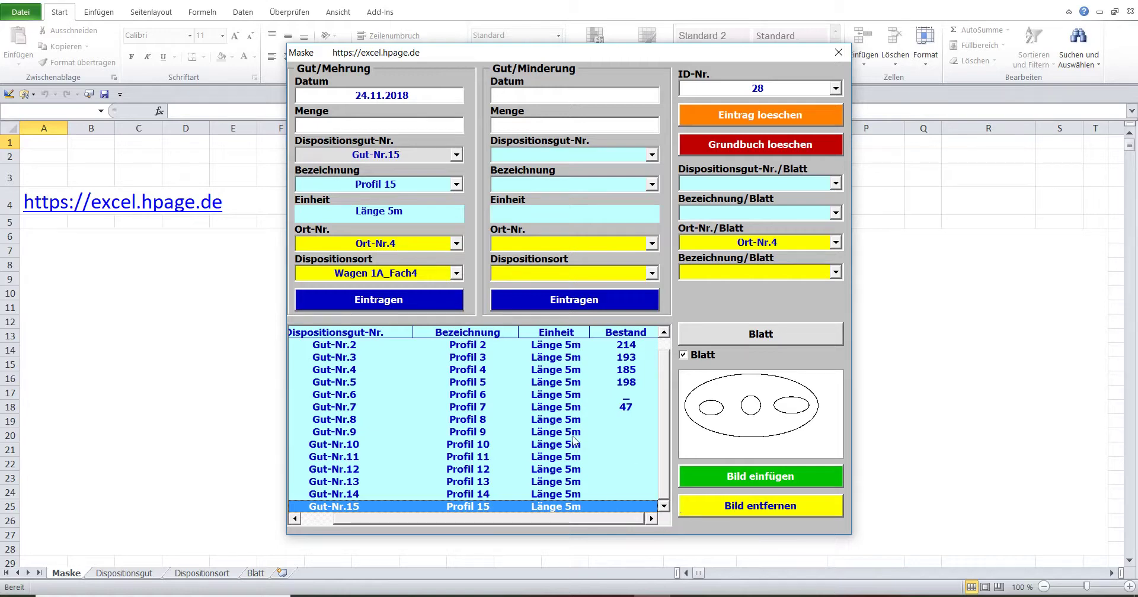
Step: Enter quantity 2, choose Ort-Nr.40 (Wagen 4B_Fach12) and book it as entry 29
left_click(396, 126)
type("2")
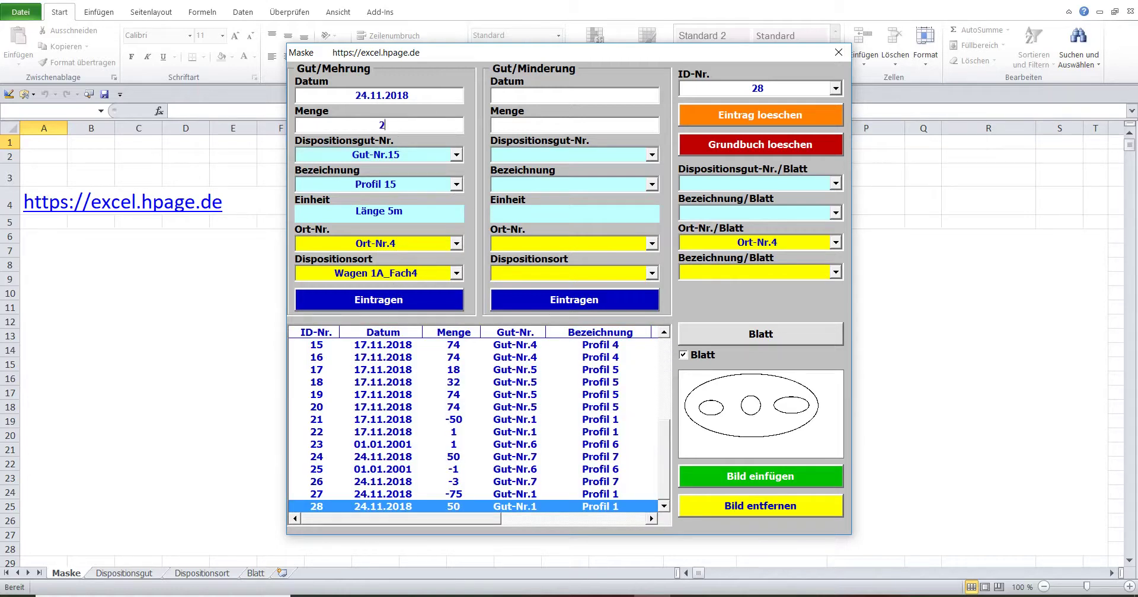
left_click(456, 244)
left_click_drag(460, 269, 455, 337)
left_click(421, 339)
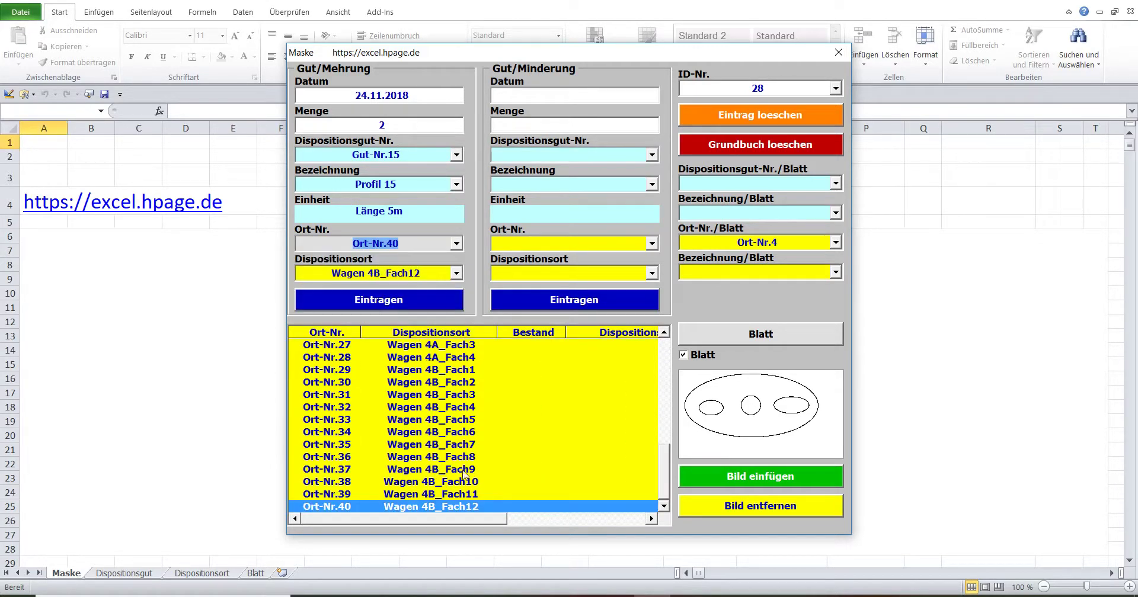
left_click_drag(456, 525, 644, 525)
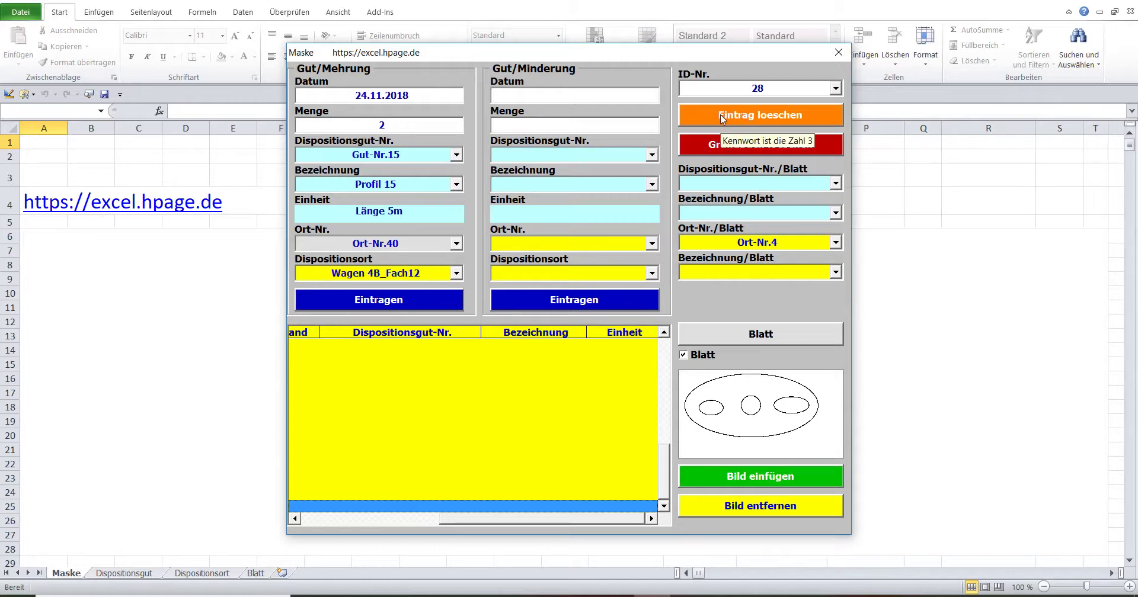
left_click(427, 302)
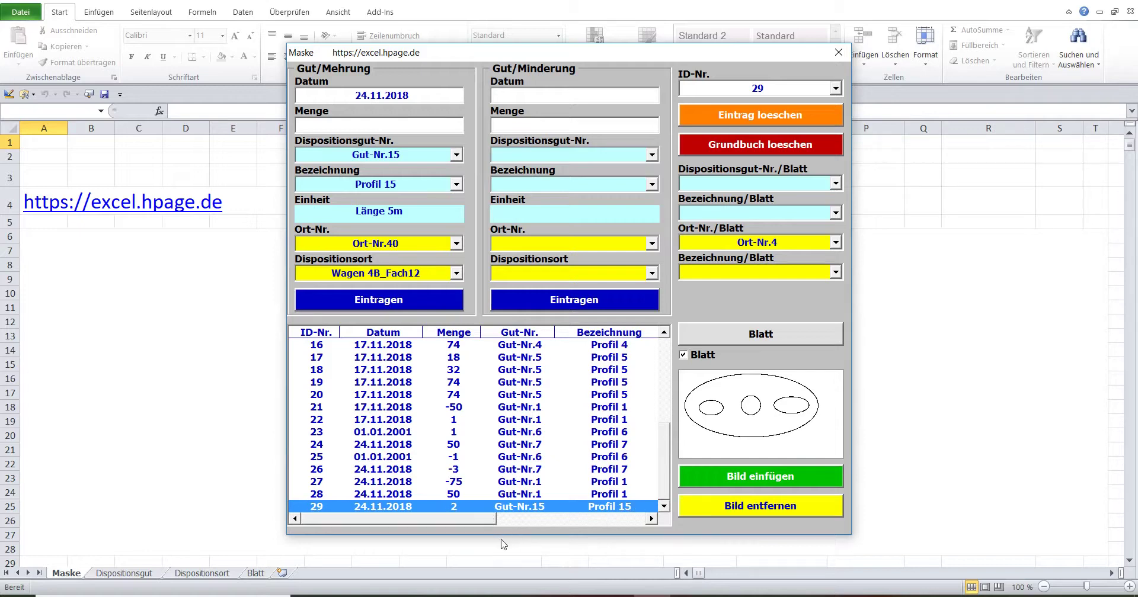
left_click_drag(468, 520, 444, 493)
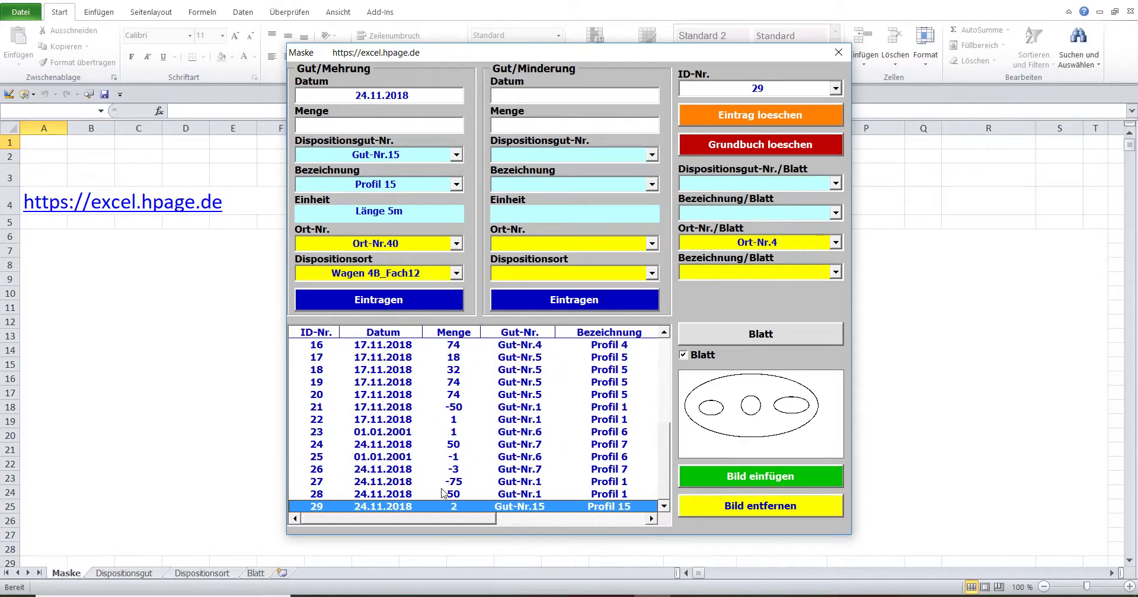
Step: Fill the Gut/Minderung withdrawal date, quantity 2 and item Gut-Nr.15
left_click(556, 99)
type("w")
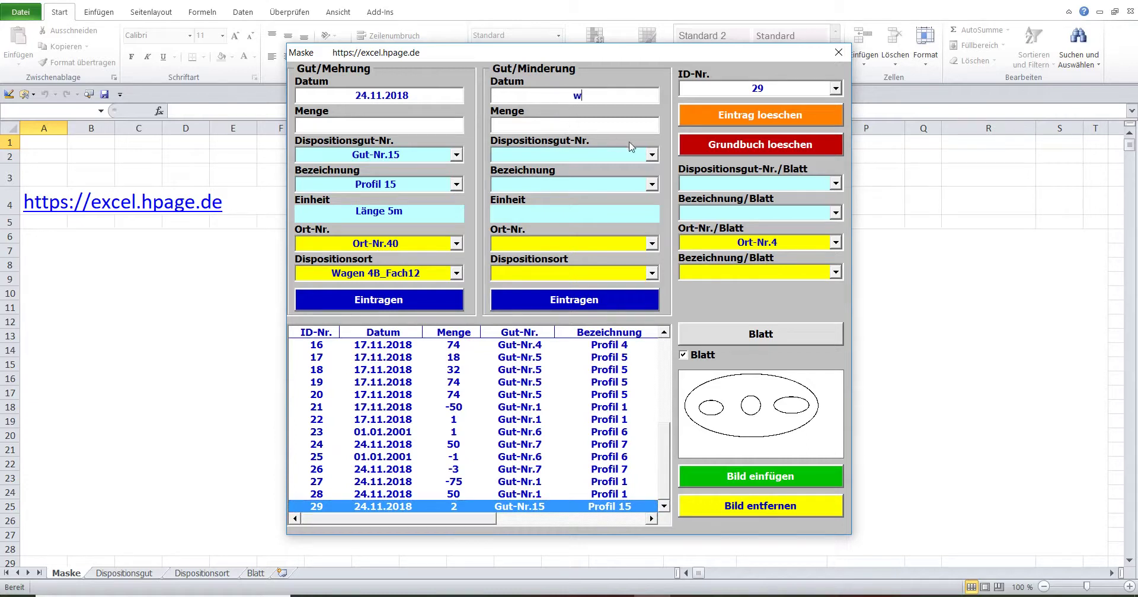
left_click(567, 129)
type("2")
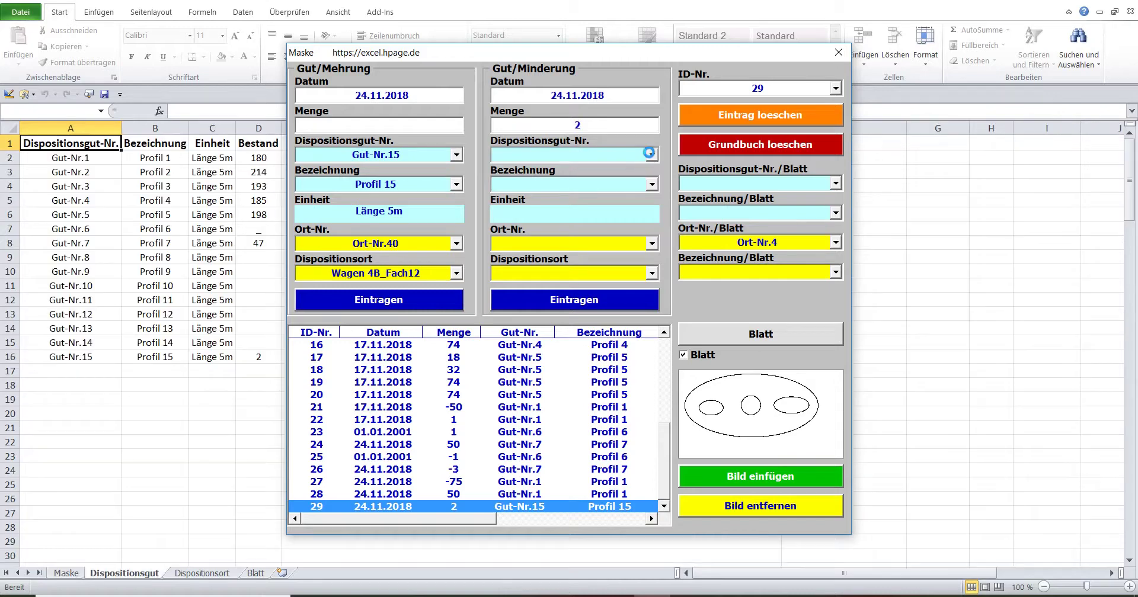
left_click(651, 156)
scroll(653, 186, "down", 3)
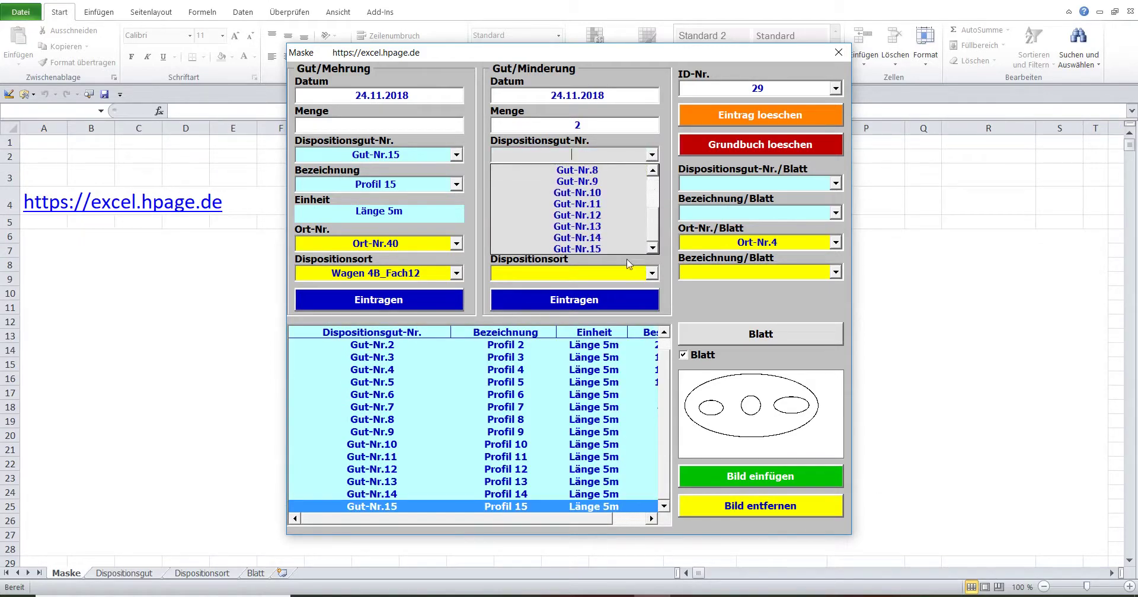
left_click(592, 249)
Step: Choose Ort-Nr.40 as the withdrawal location and record the booking as entry 30
left_click(652, 244)
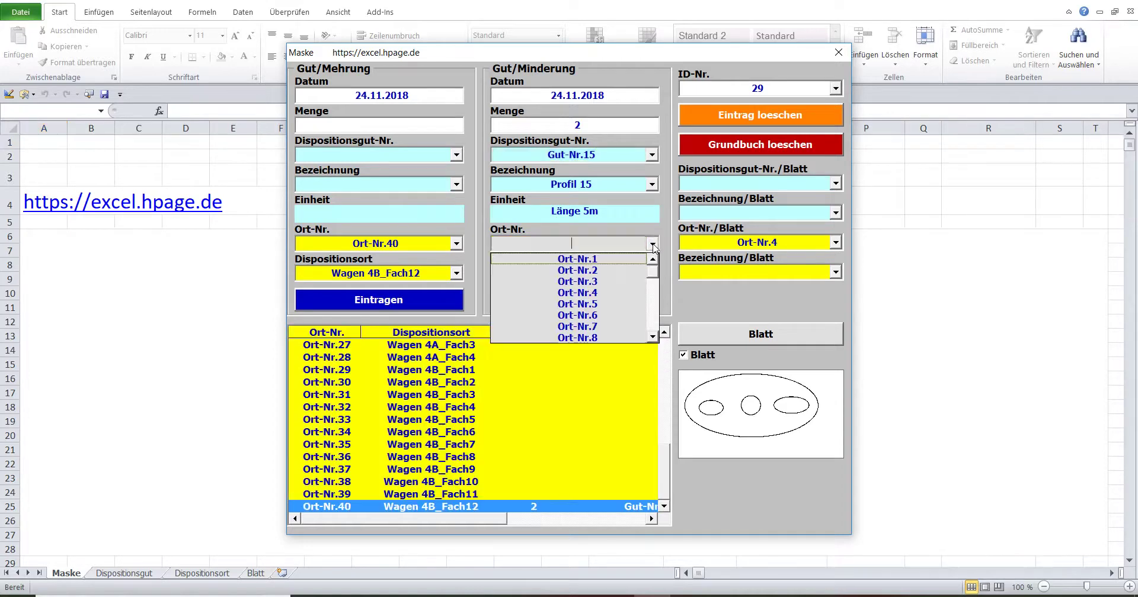
left_click_drag(652, 264, 652, 346)
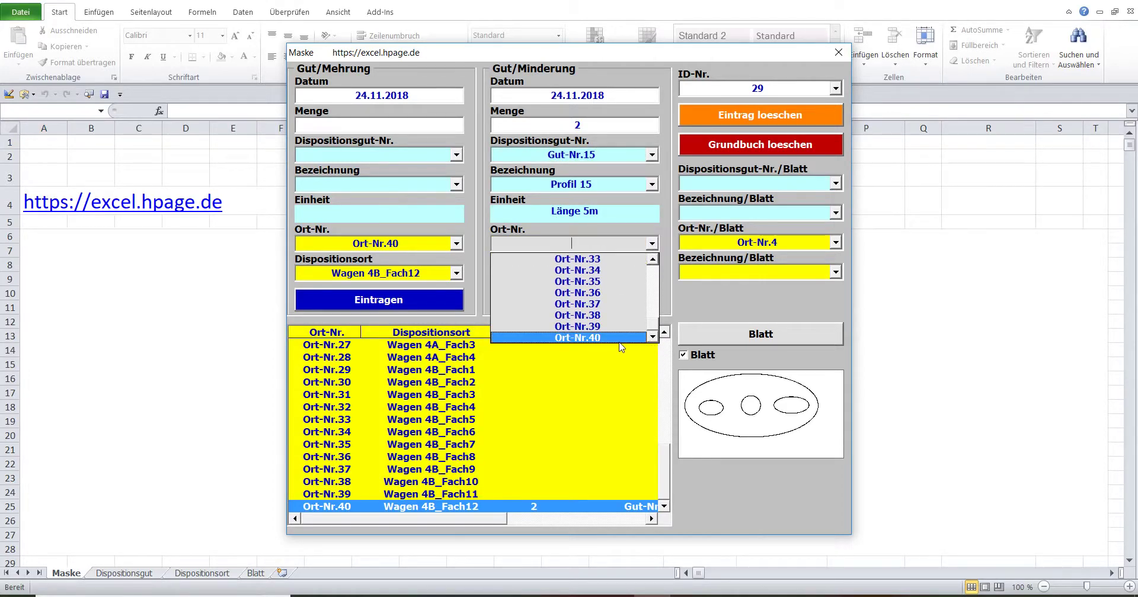
left_click(617, 339)
left_click(559, 302)
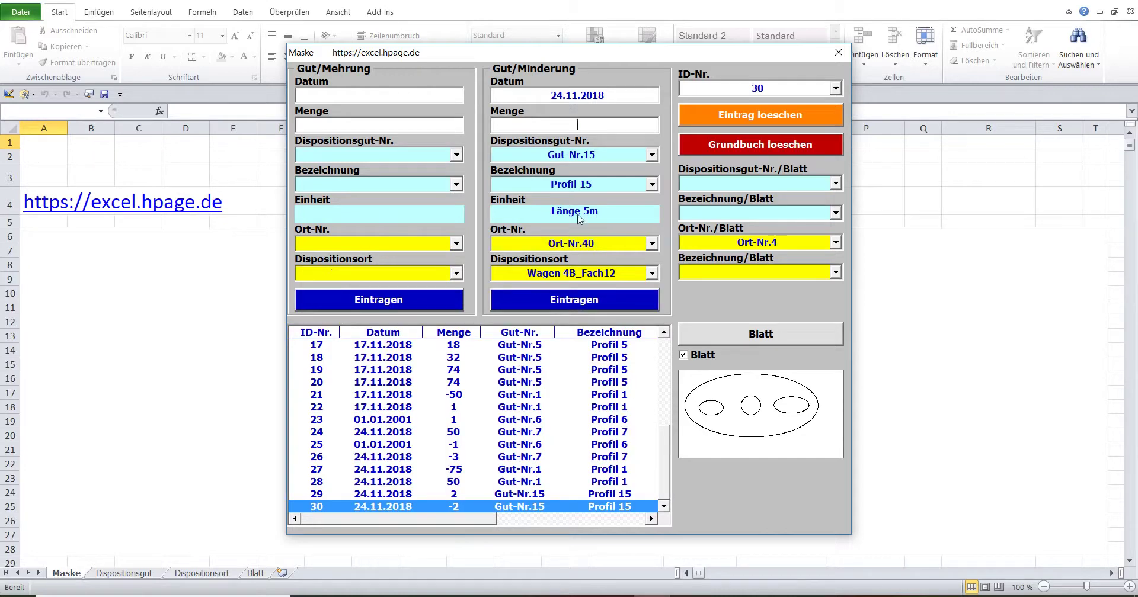
Step: Review the goods and storage-location stock lists, then return to the ledger entries
key("Tab")
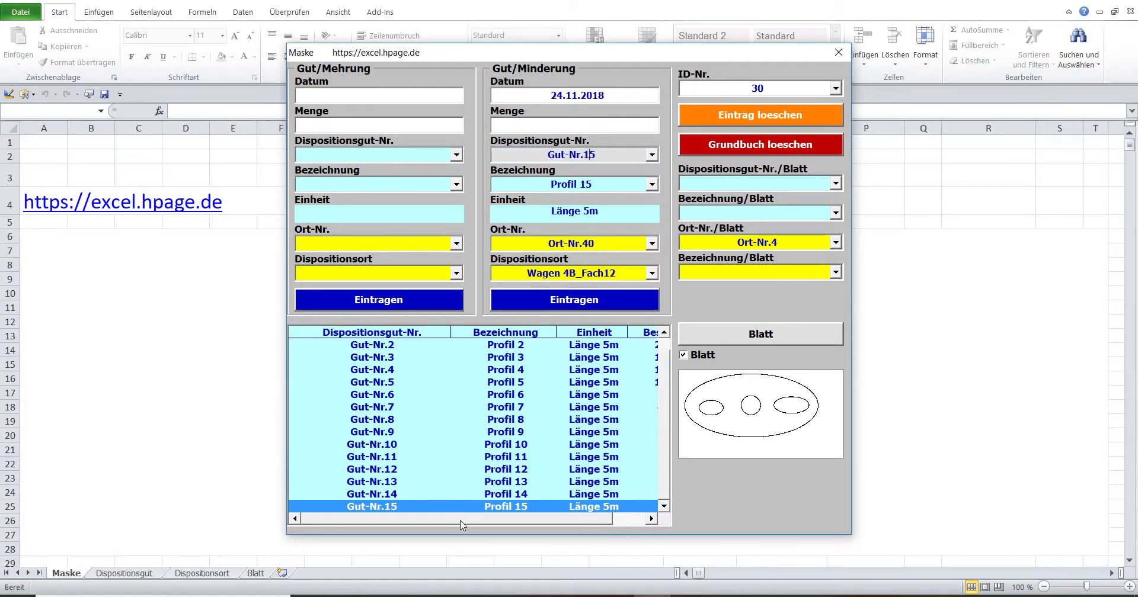
left_click_drag(462, 521, 494, 522)
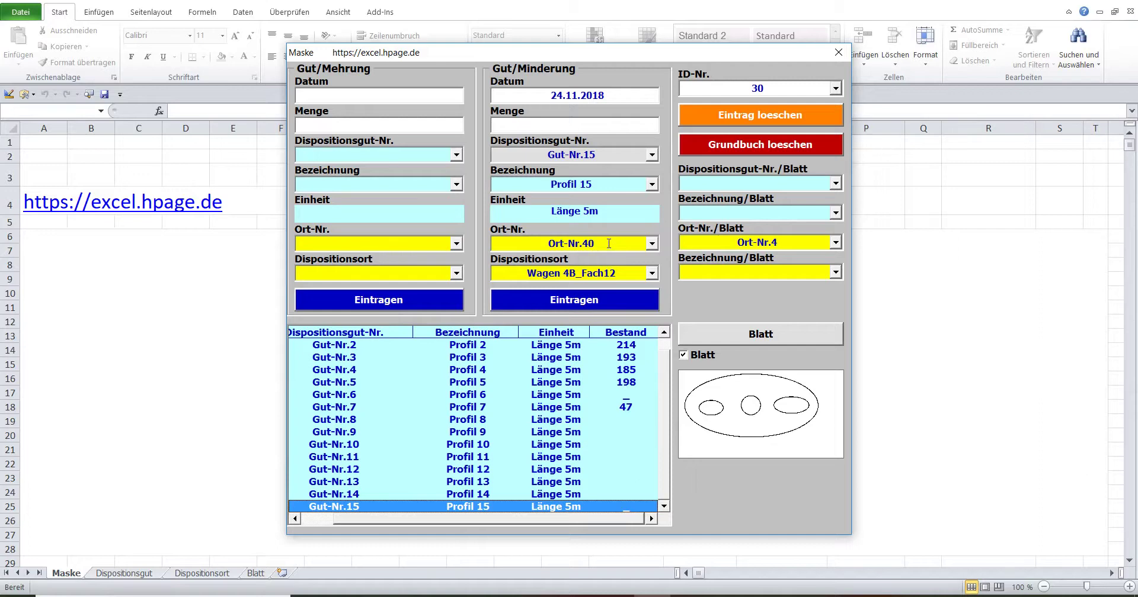
left_click(609, 244)
left_click_drag(468, 520, 642, 525)
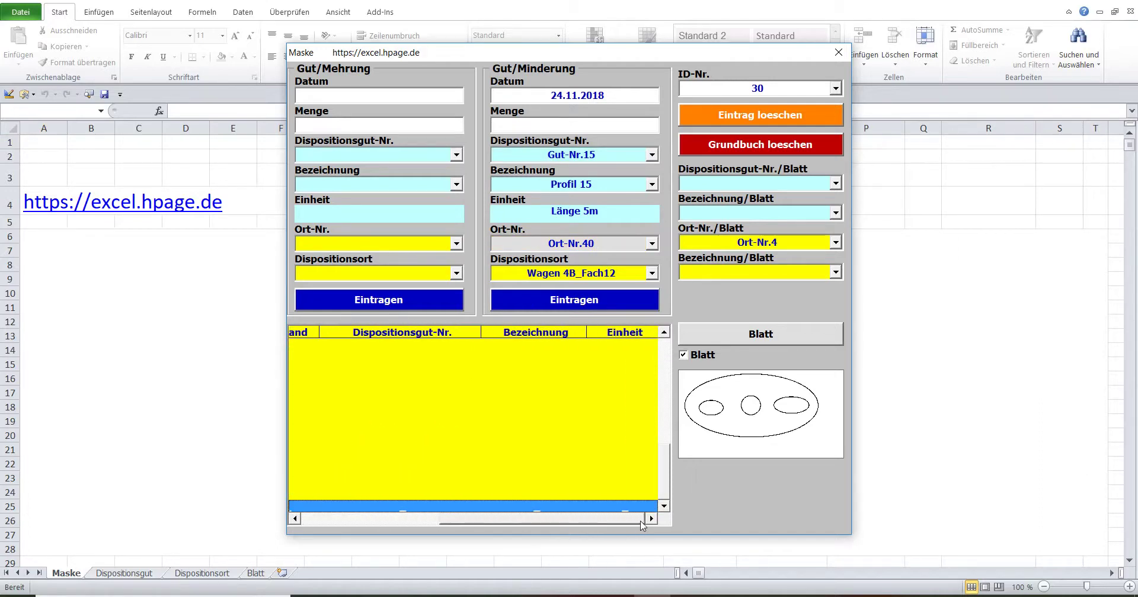
left_click(788, 88)
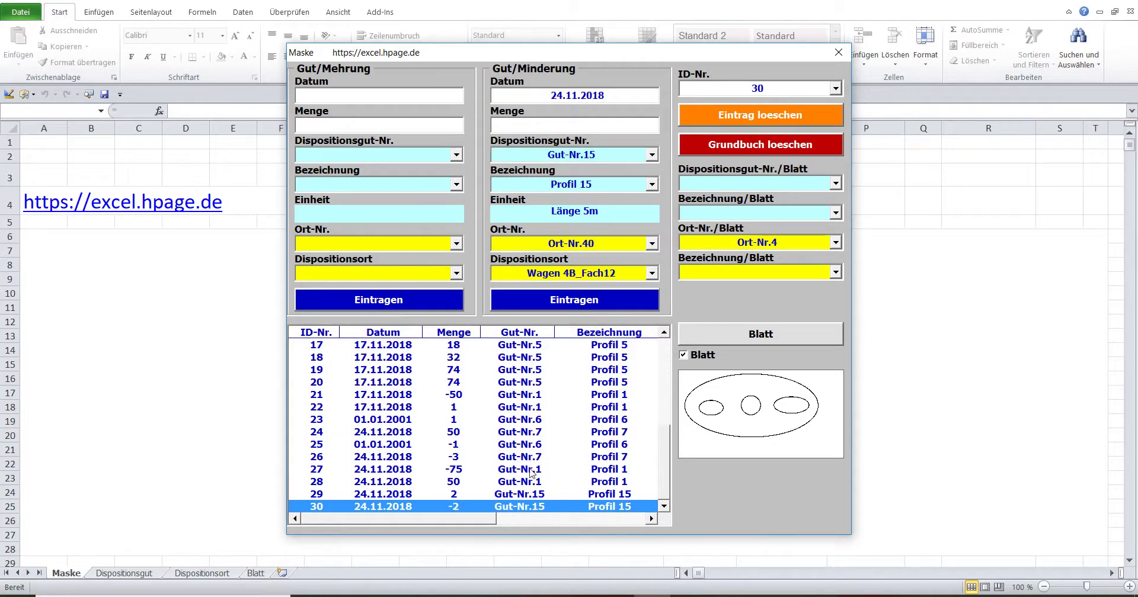
left_click(742, 118)
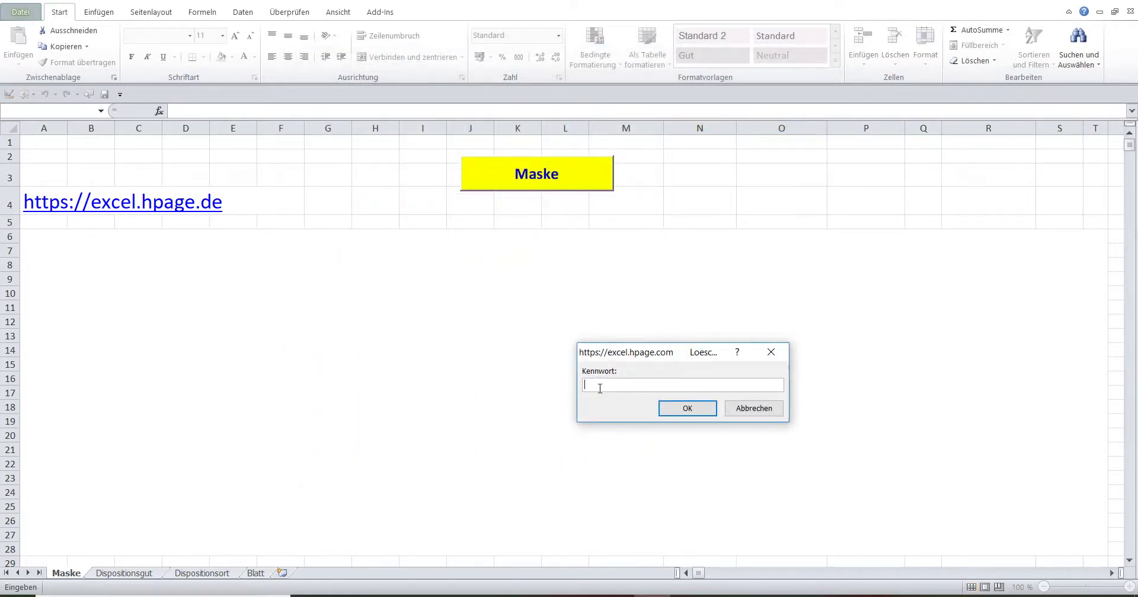
left_click(674, 410)
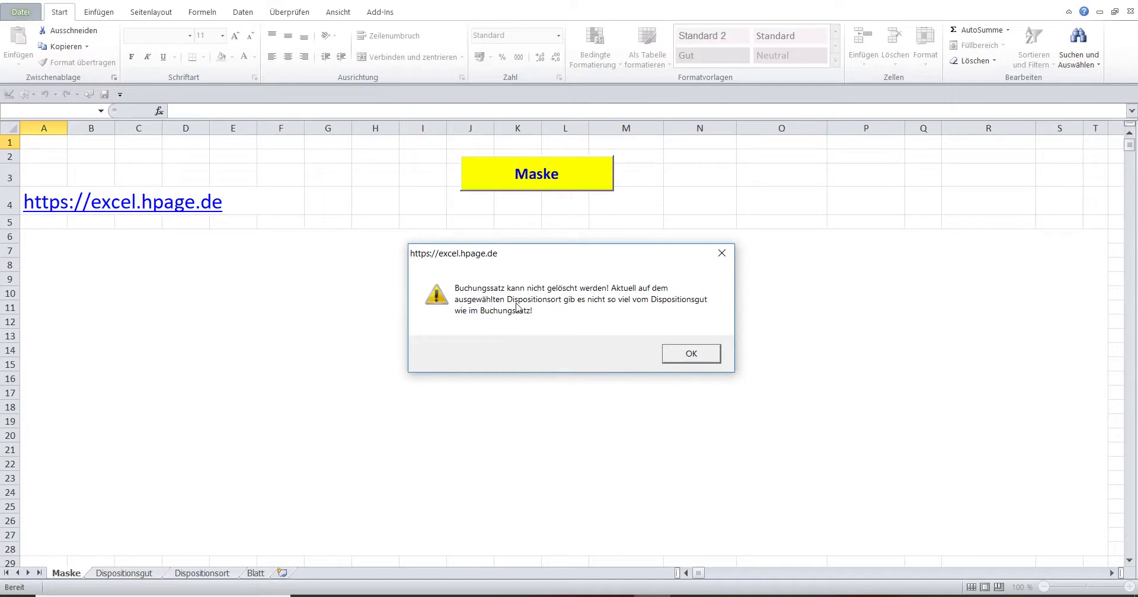
left_click(688, 355)
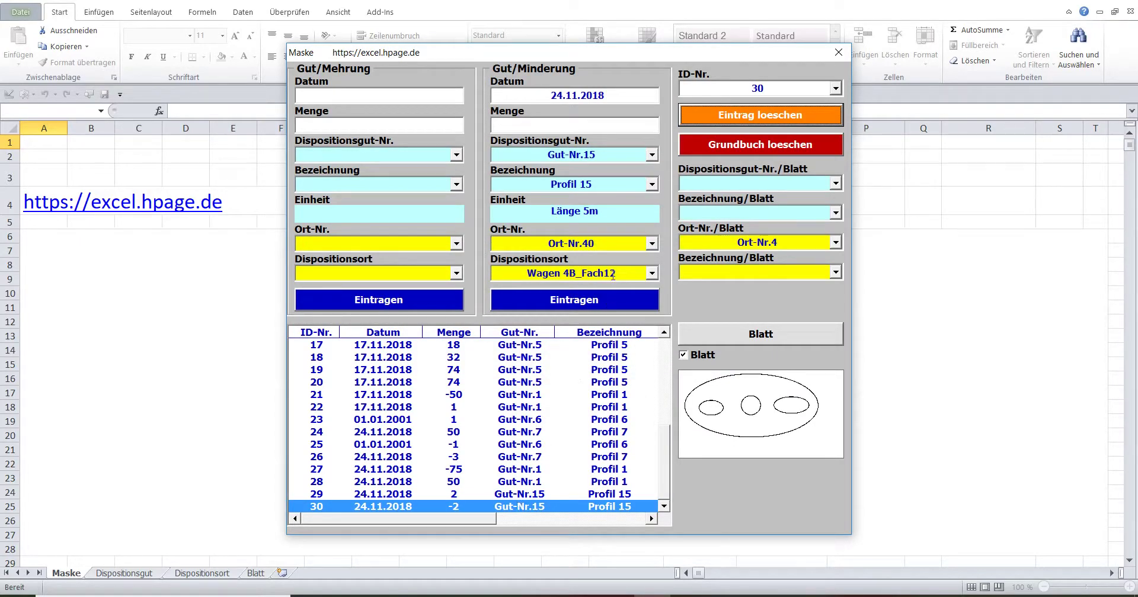
left_click(413, 102)
type("2")
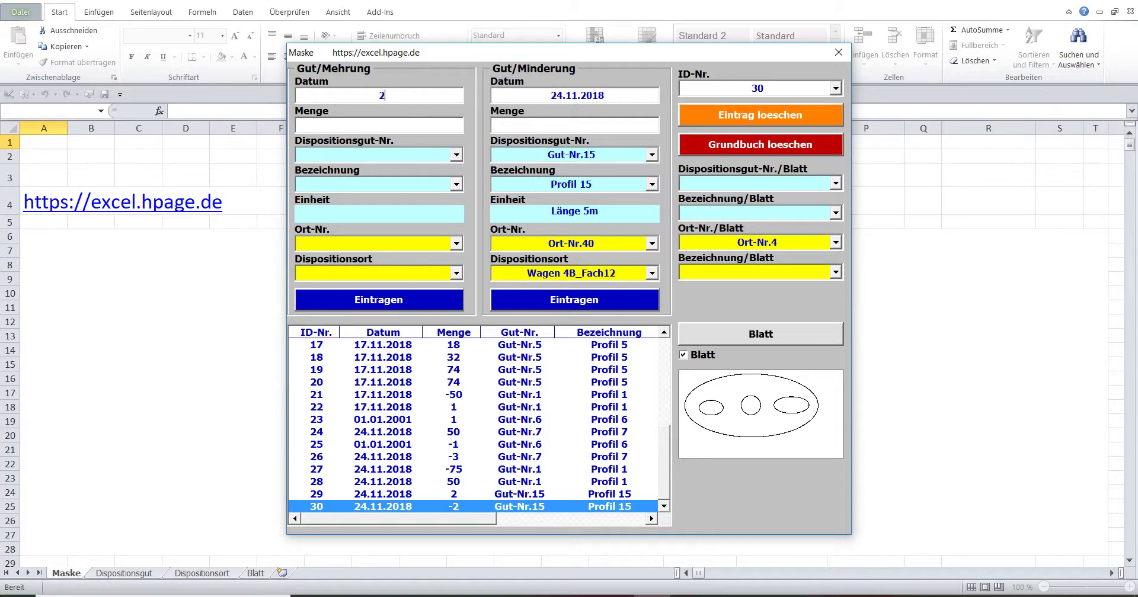
Step: Correct the booking date in Gut/Mehrung to 24.11.2018
key("Tab")
double_click(418, 102)
type("w")
key("Tab")
Step: Pick Gut-Nr.15 and Ort-Nr.40, record the 2-unit inflow as entry 31, then select entry 30
left_click(456, 155)
left_click_drag(459, 184, 457, 247)
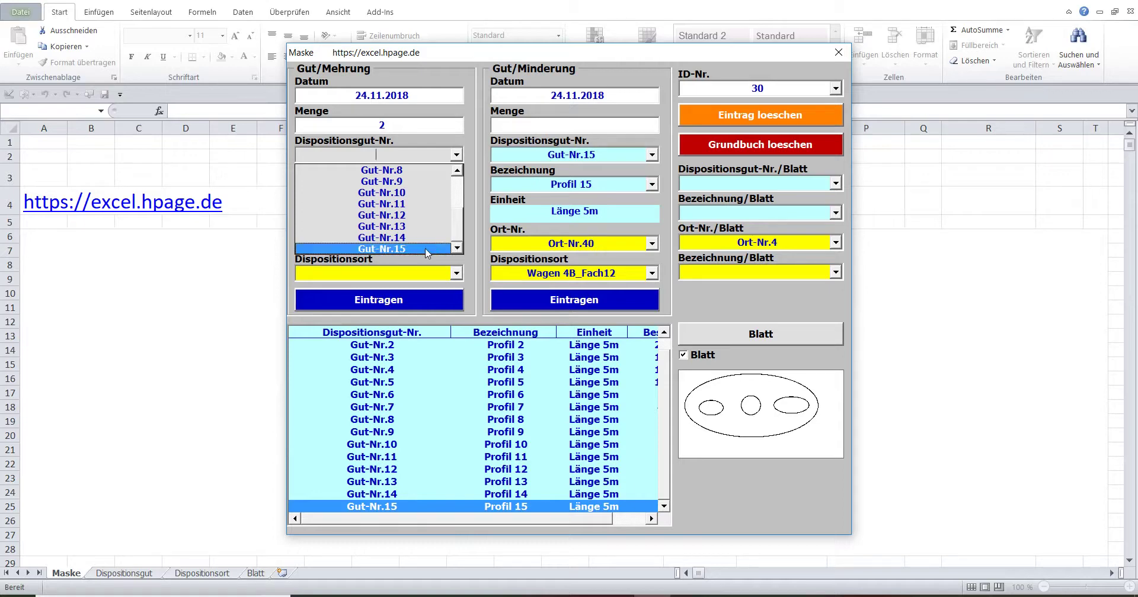
left_click(428, 249)
left_click(458, 245)
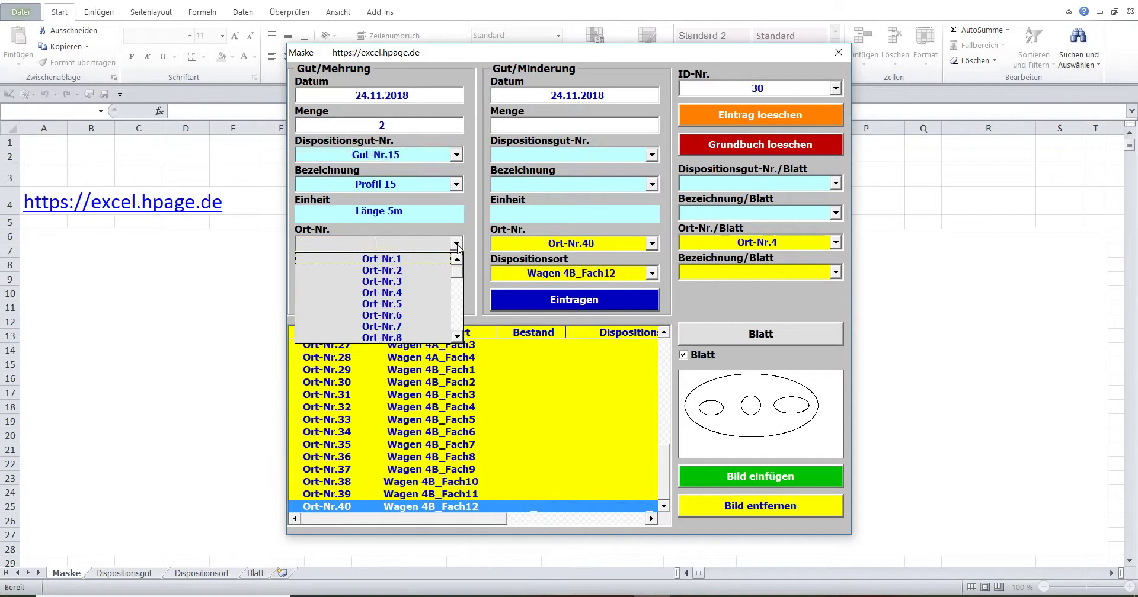
left_click_drag(461, 269, 459, 333)
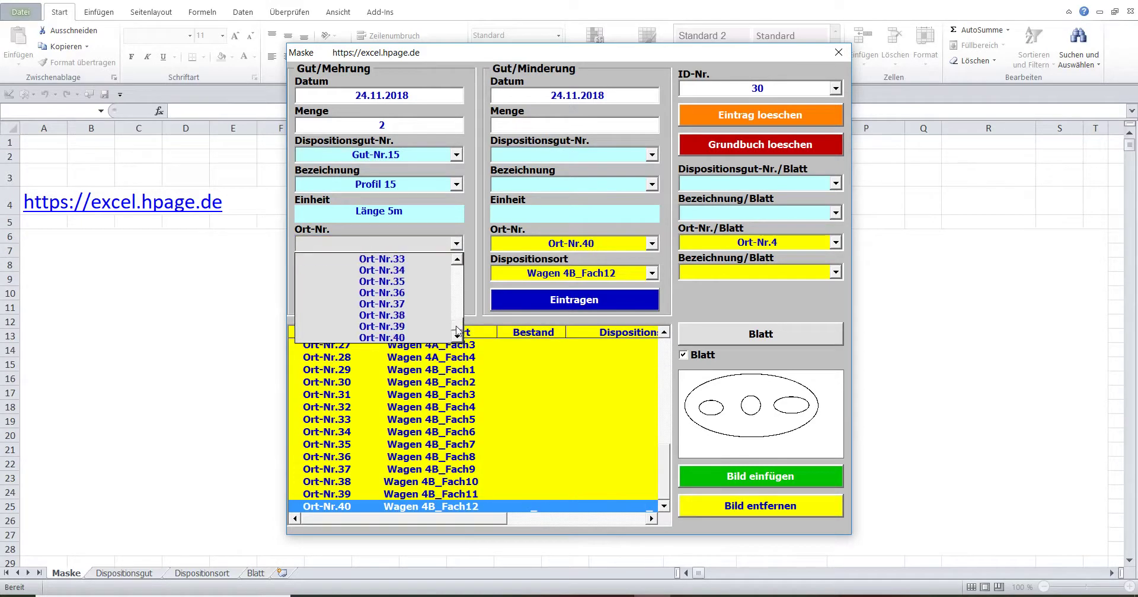
left_click(416, 338)
left_click(400, 298)
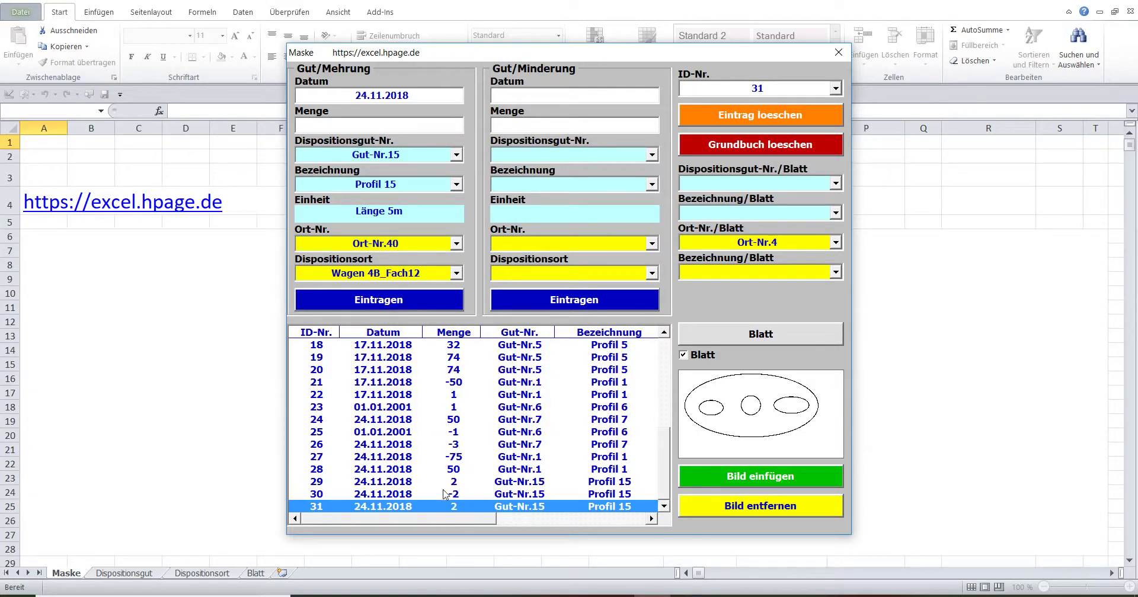
left_click(446, 494)
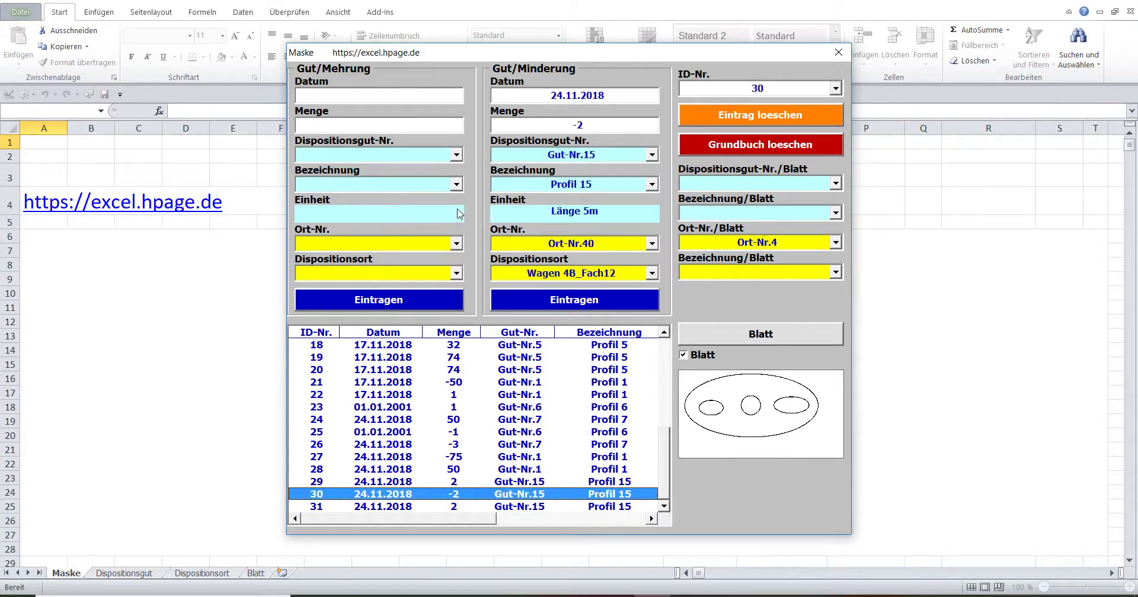
Step: Check the goods stock list and per-location stock, then return to the ledger list
left_click(565, 153)
left_click_drag(446, 519, 562, 539)
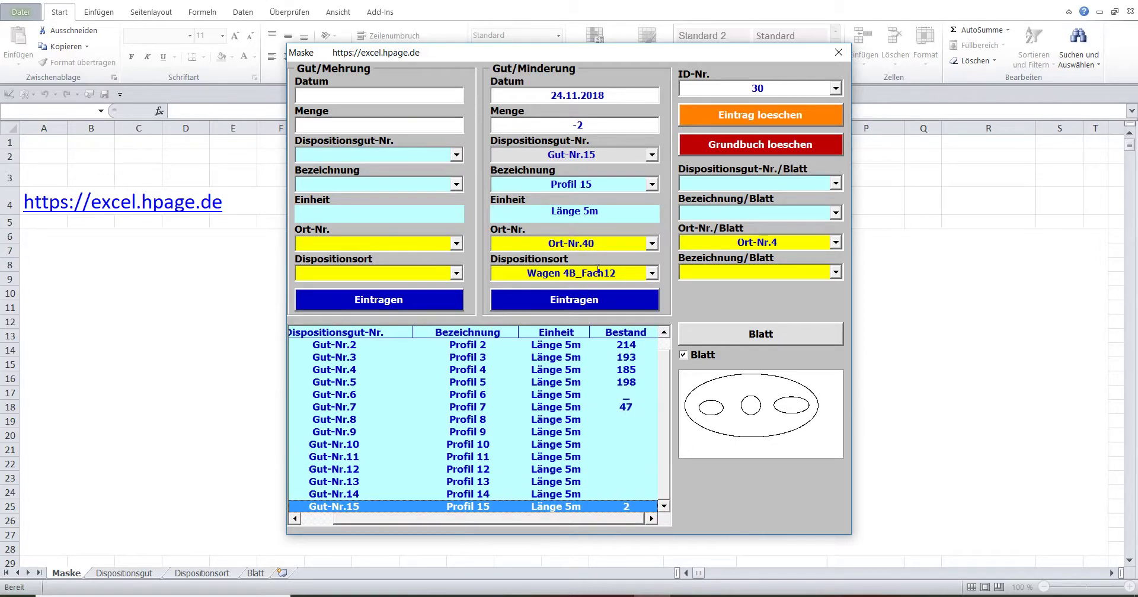
left_click(568, 243)
mouse_move(477, 522)
left_mouse_down()
mouse_move(645, 536)
mouse_move(684, 294)
left_mouse_up()
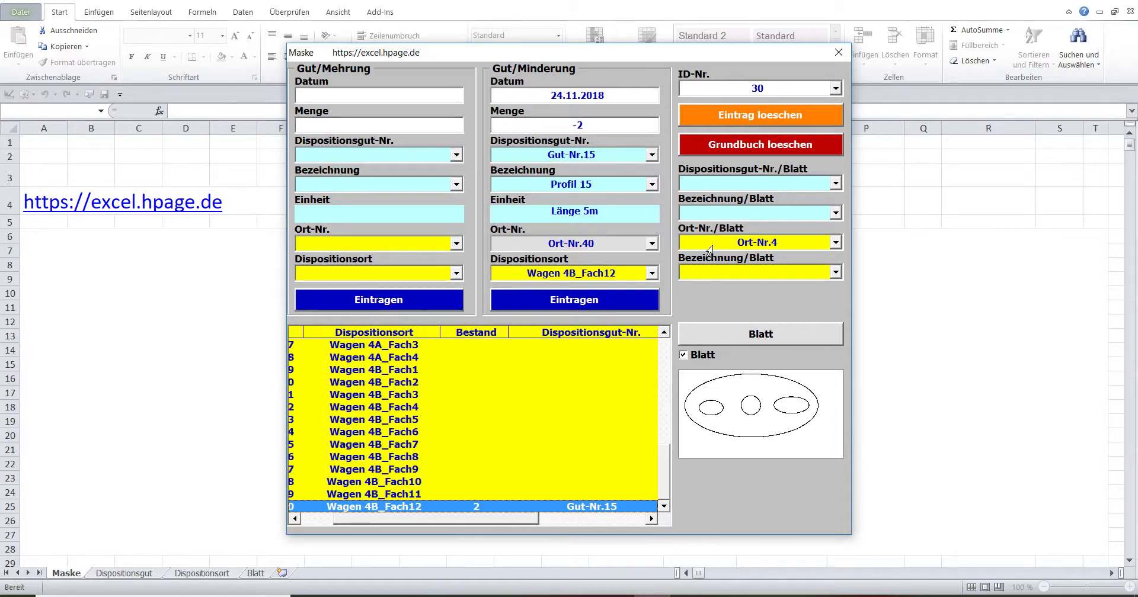
key("Return")
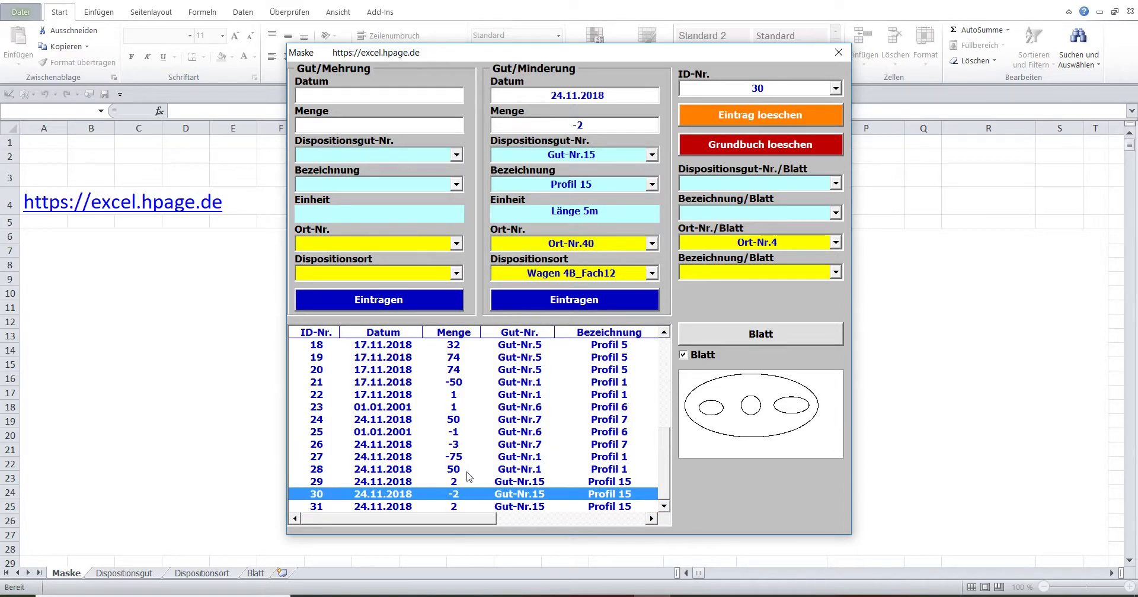
Step: Delete ledger entry 30 with the deletion password and scroll the updated list
left_click(460, 497)
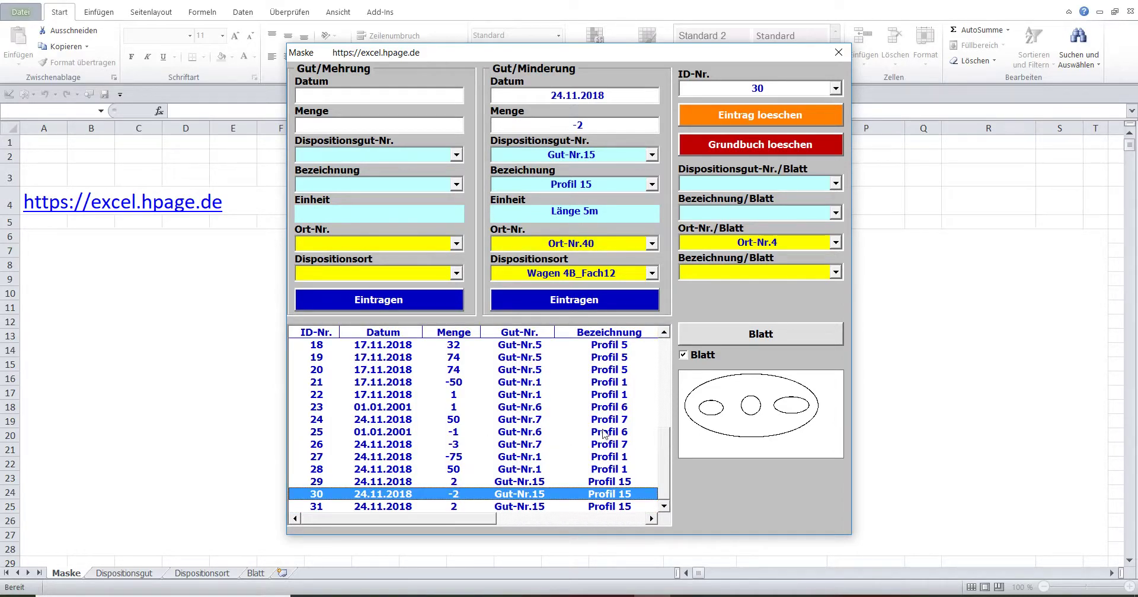
left_click(750, 120)
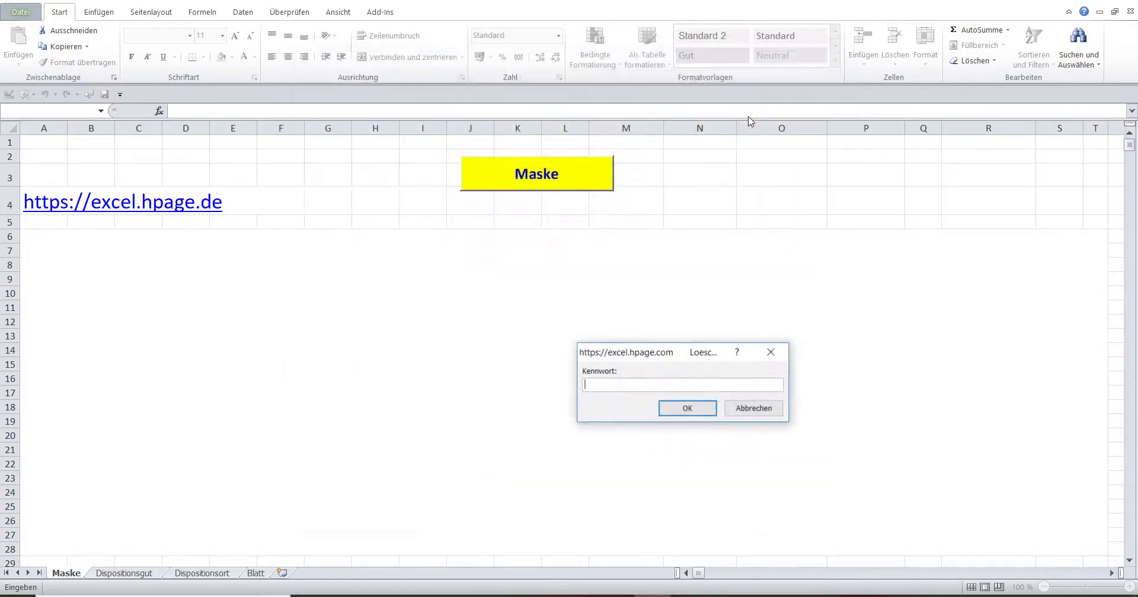
type("3")
left_click(670, 408)
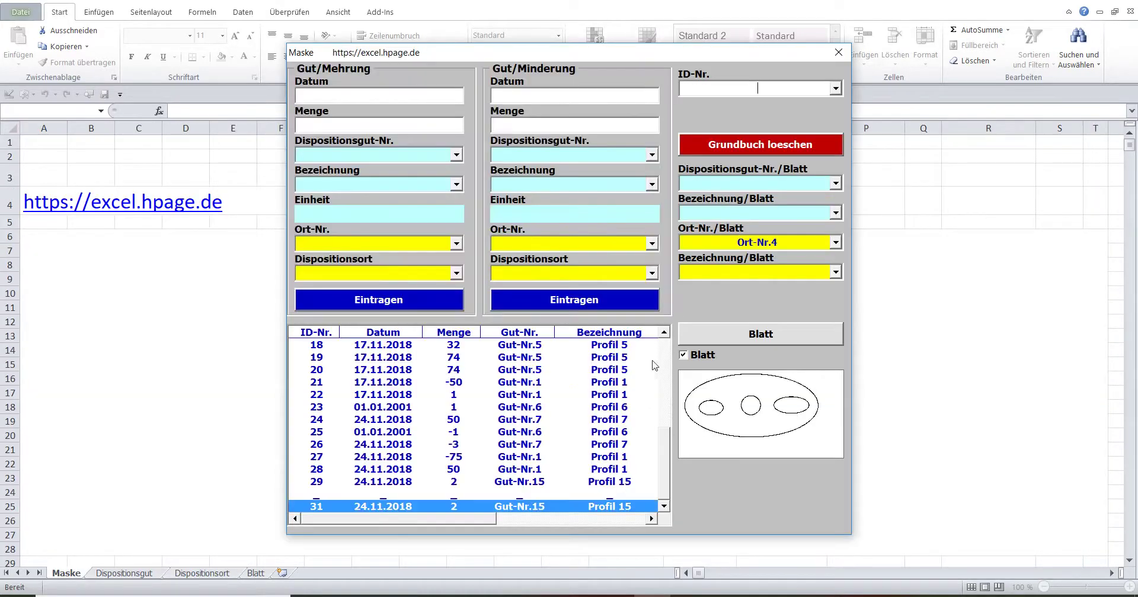
mouse_move(442, 519)
left_mouse_down()
mouse_move(577, 529)
mouse_move(422, 507)
left_mouse_up()
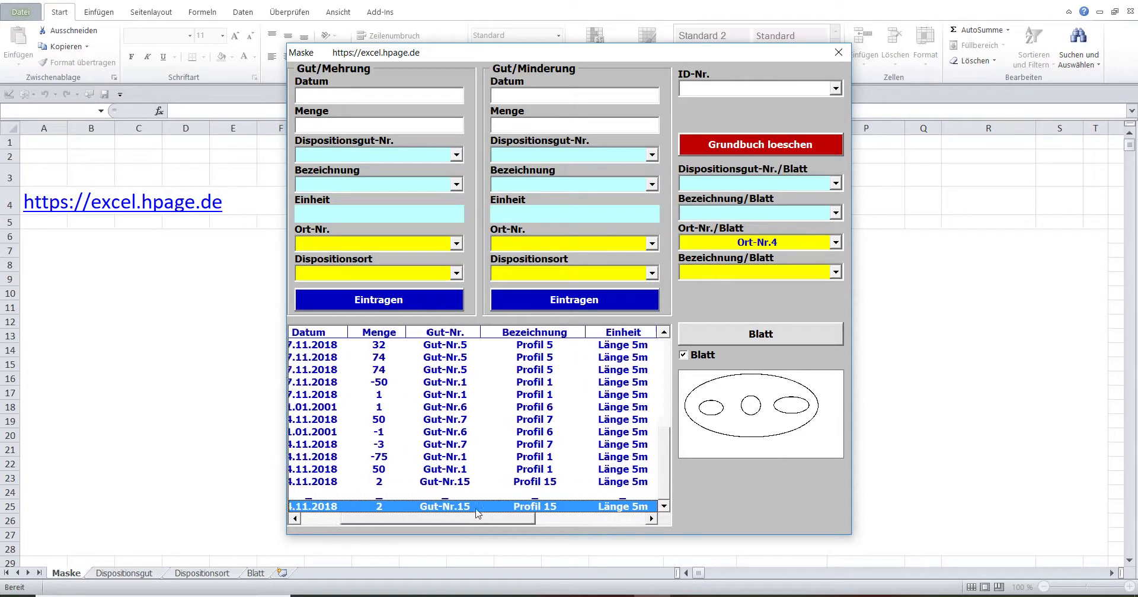
left_click_drag(431, 508, 582, 510)
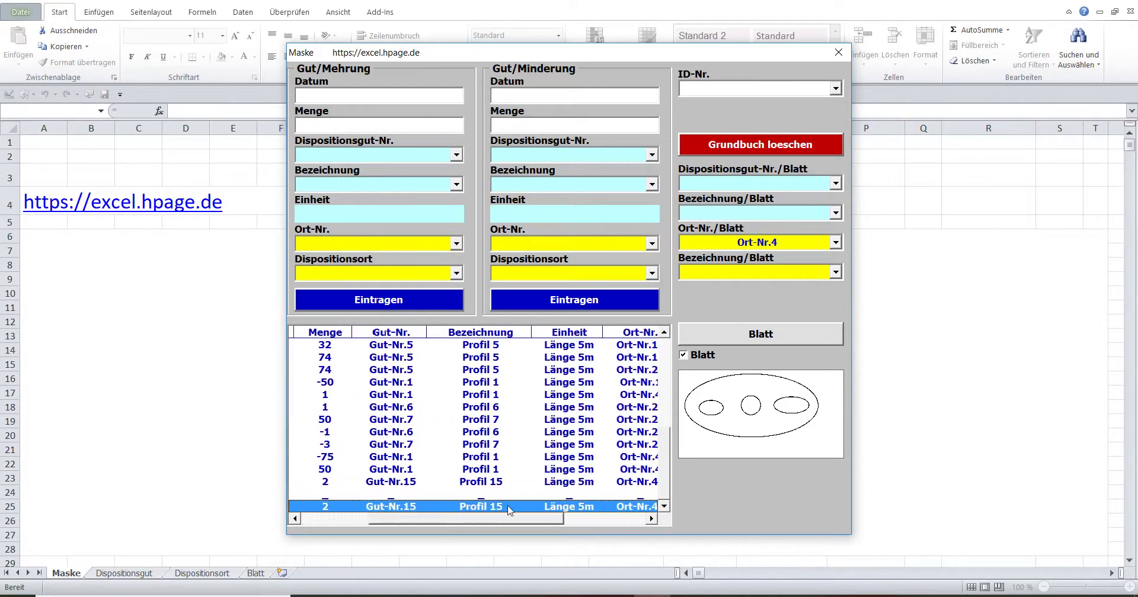
Step: Load entry 31 and confirm Gut-Nr.15 has a Bestand of 4, all at Ort-Nr.40 Wagen 4B_Fach12
left_click(835, 87)
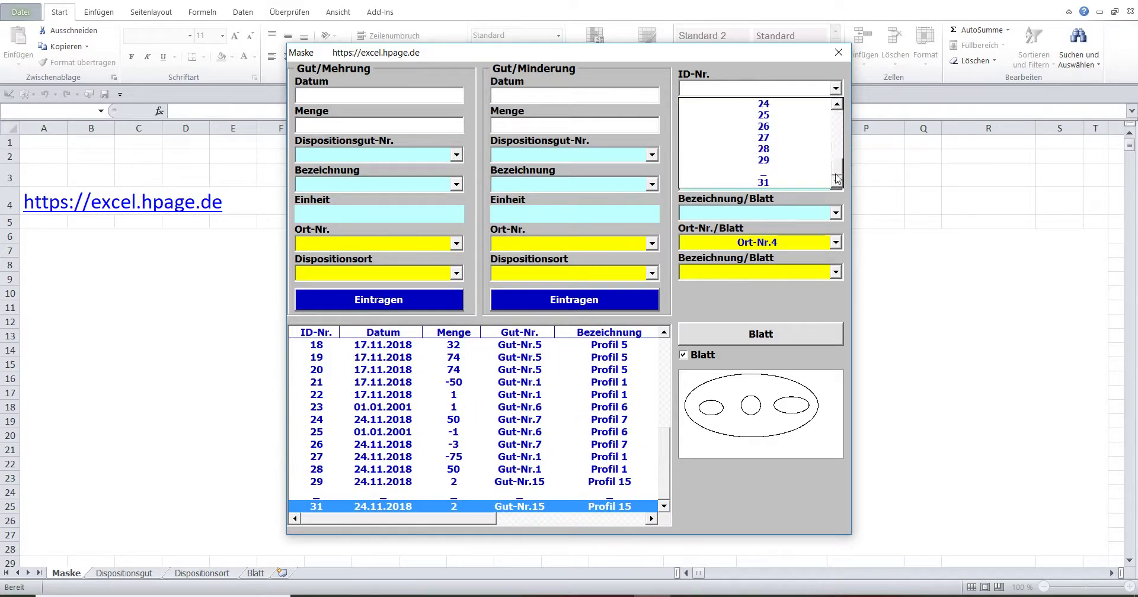
left_click_drag(840, 123, 838, 177)
left_click(806, 184)
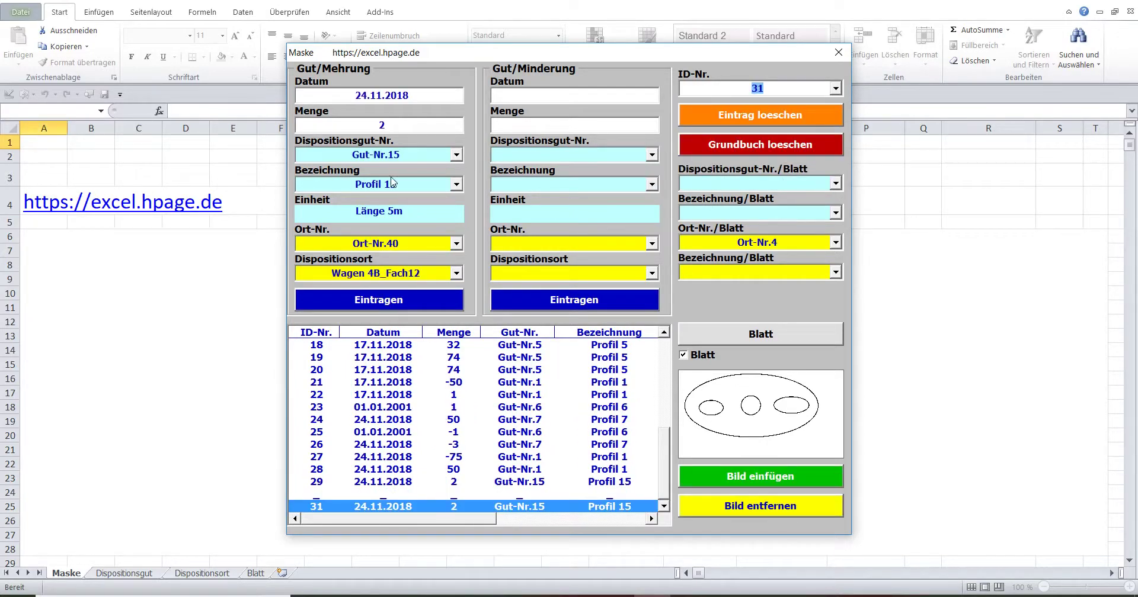
left_click(404, 156)
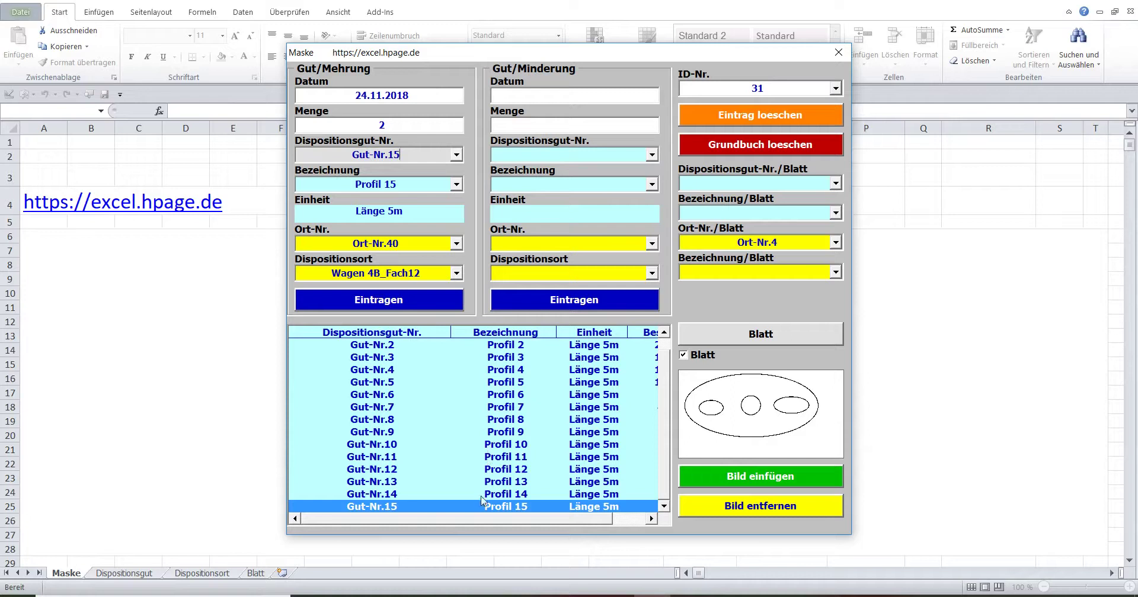
left_click_drag(478, 524, 630, 516)
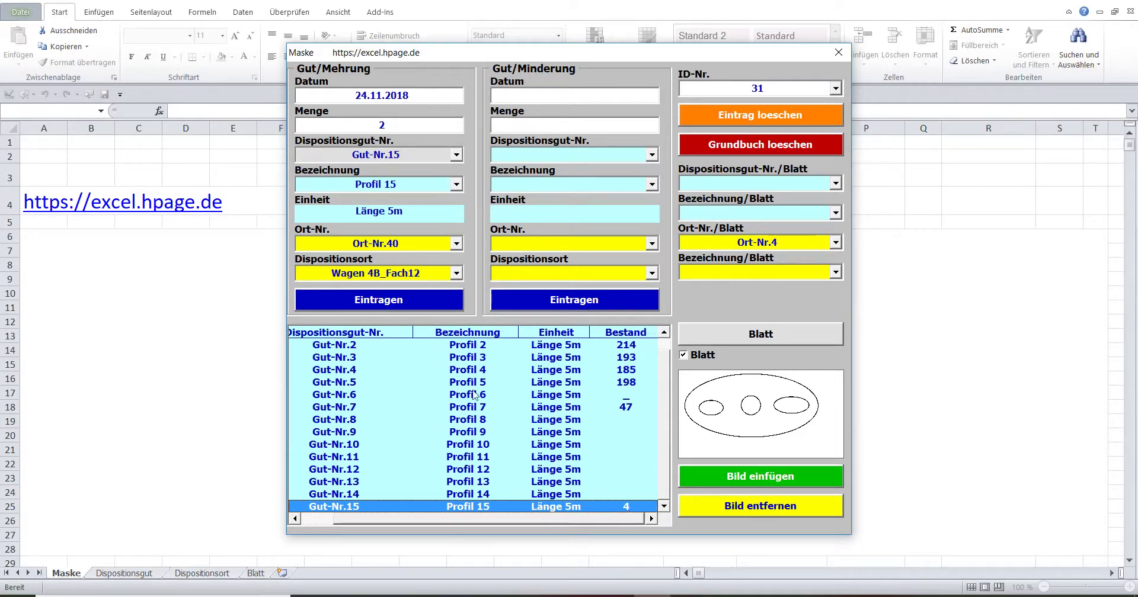
left_click(419, 243)
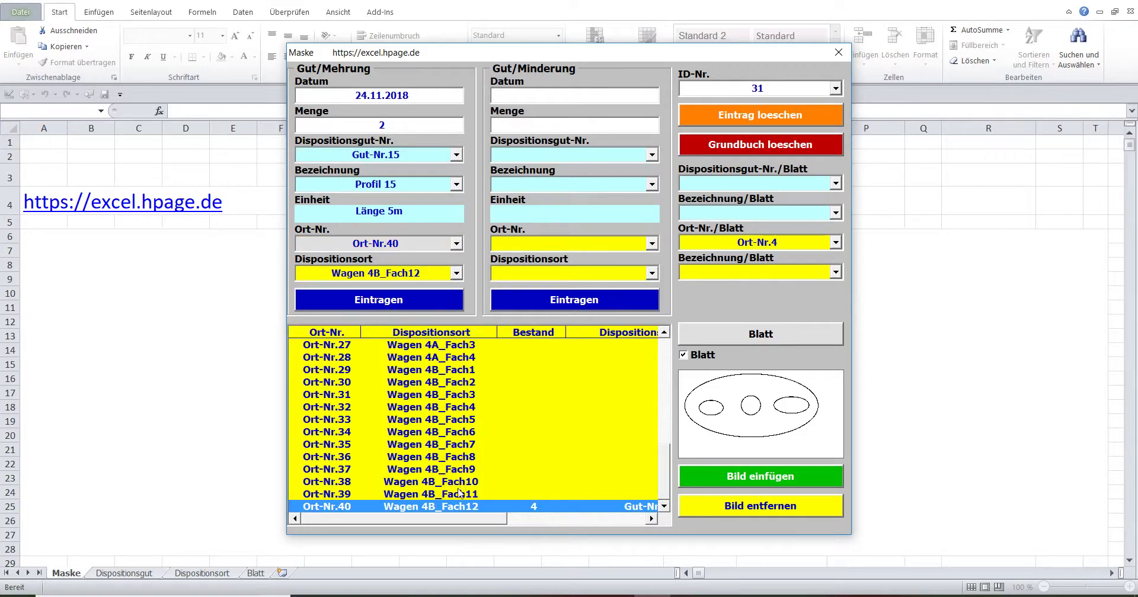
mouse_move(442, 522)
left_mouse_down()
mouse_move(602, 530)
mouse_move(446, 513)
left_mouse_up()
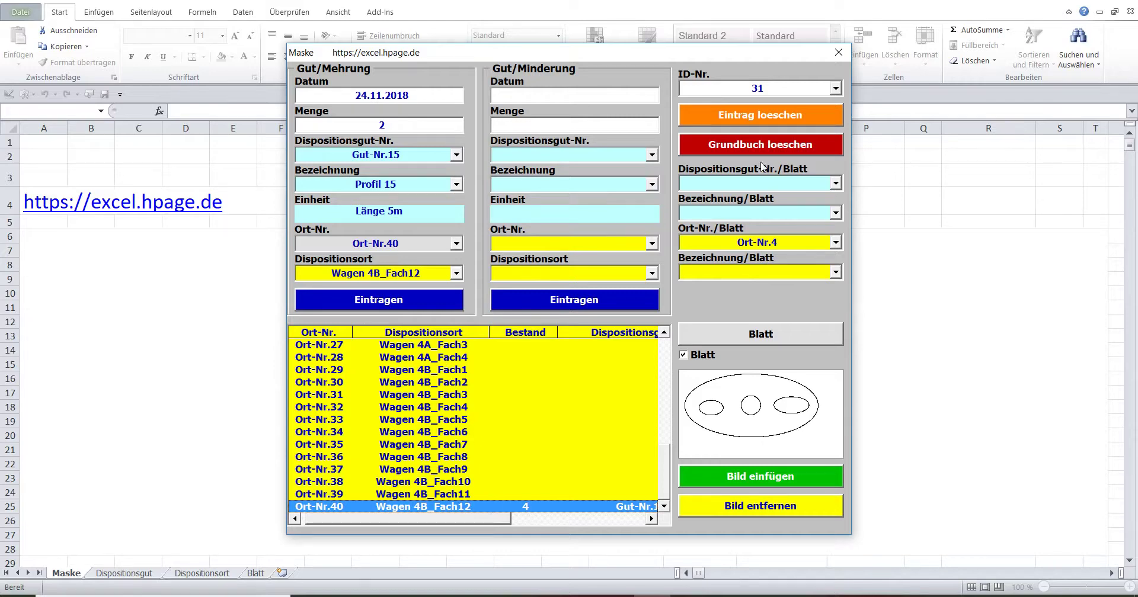
left_click(824, 92)
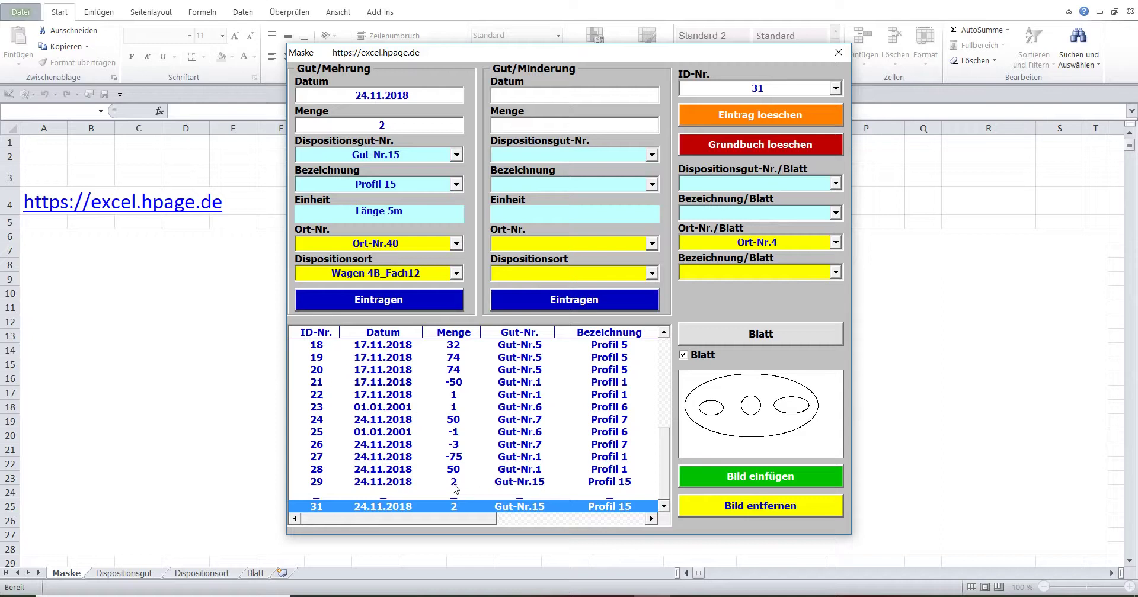
Step: Select entry 29 in the list and delete it by entering the password
left_click(454, 483)
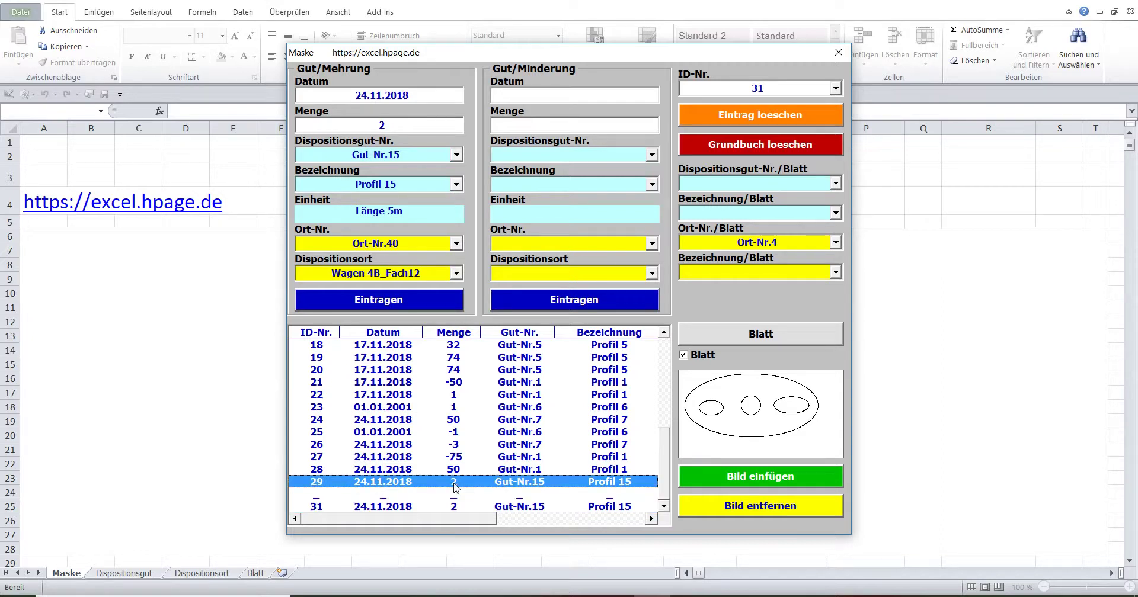
left_click(742, 119)
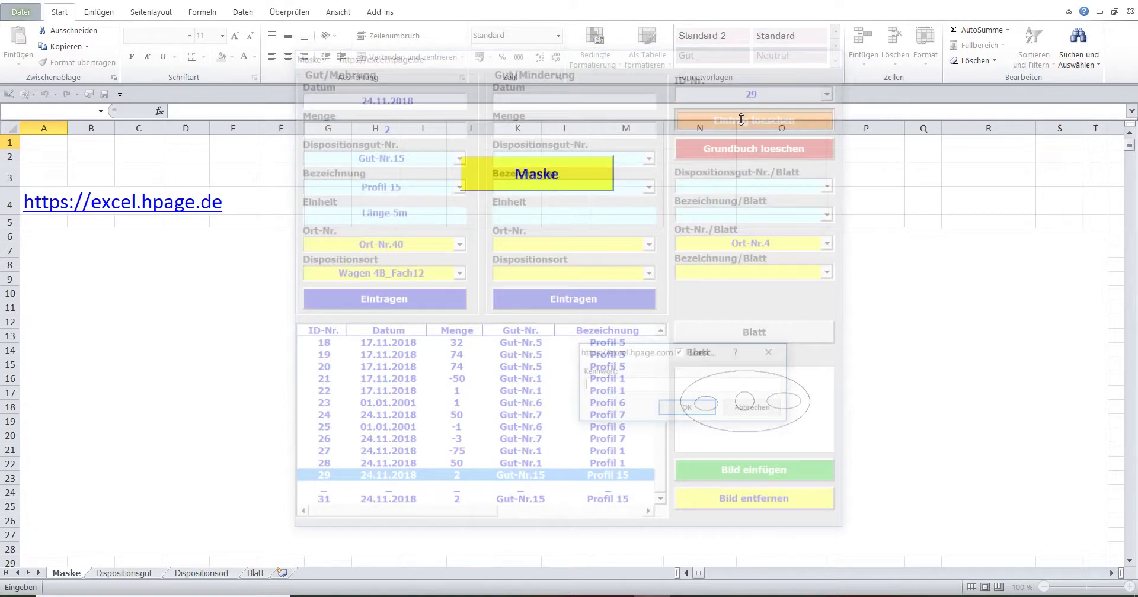
type("3")
left_click(669, 413)
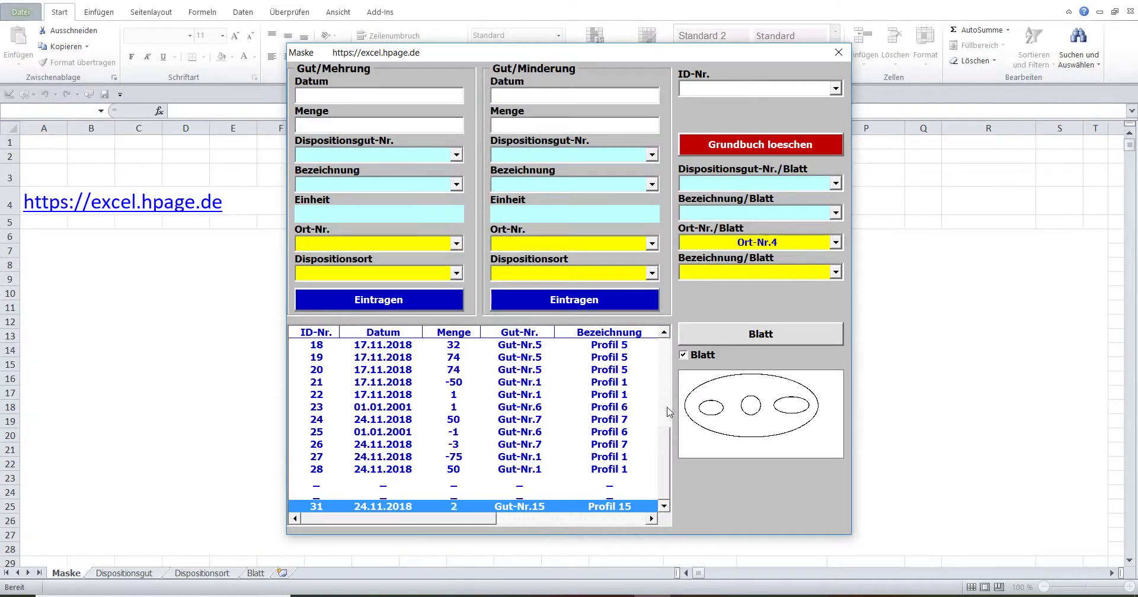
Step: Load booking 31 and view the goods table for Gut-Nr.15 and the location table for Ort-Nr.40
left_click(836, 89)
left_click_drag(837, 118, 844, 190)
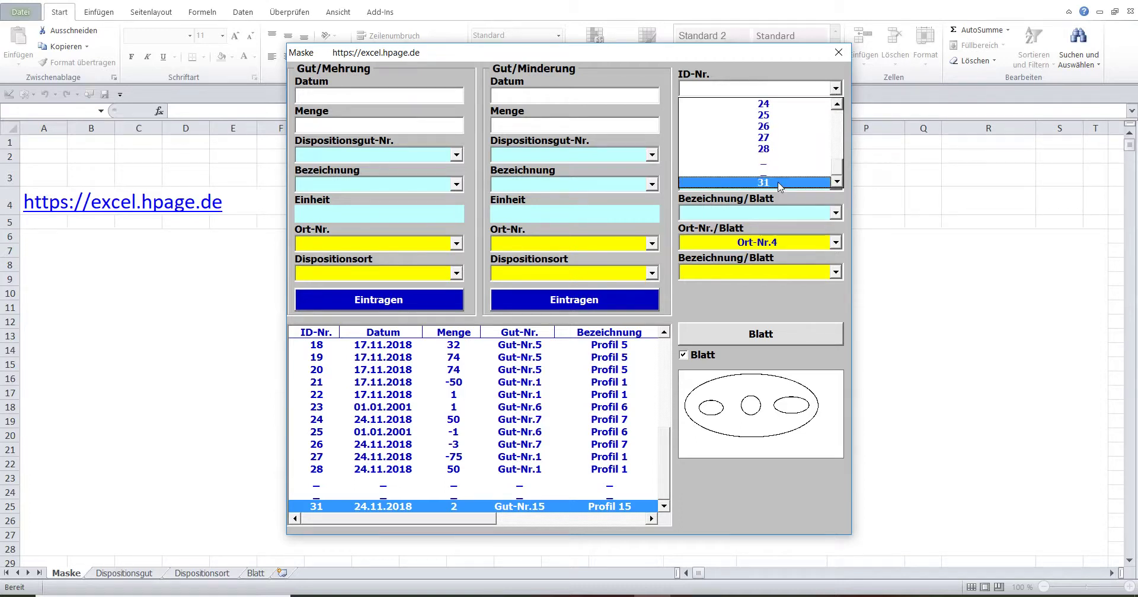
left_click(763, 183)
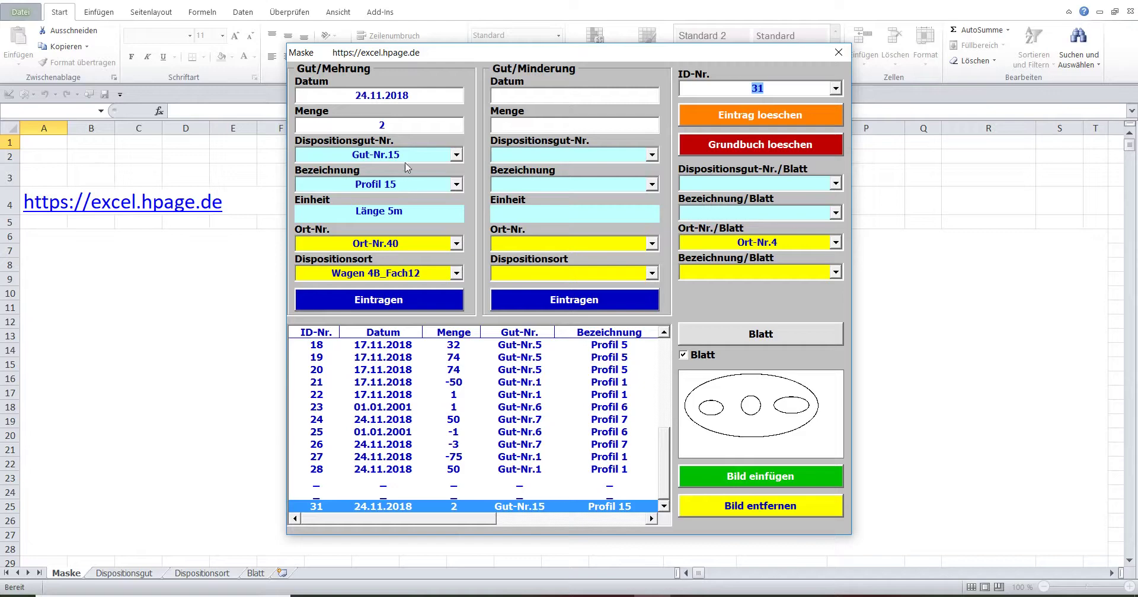
left_click(406, 161)
left_click_drag(481, 519, 540, 537)
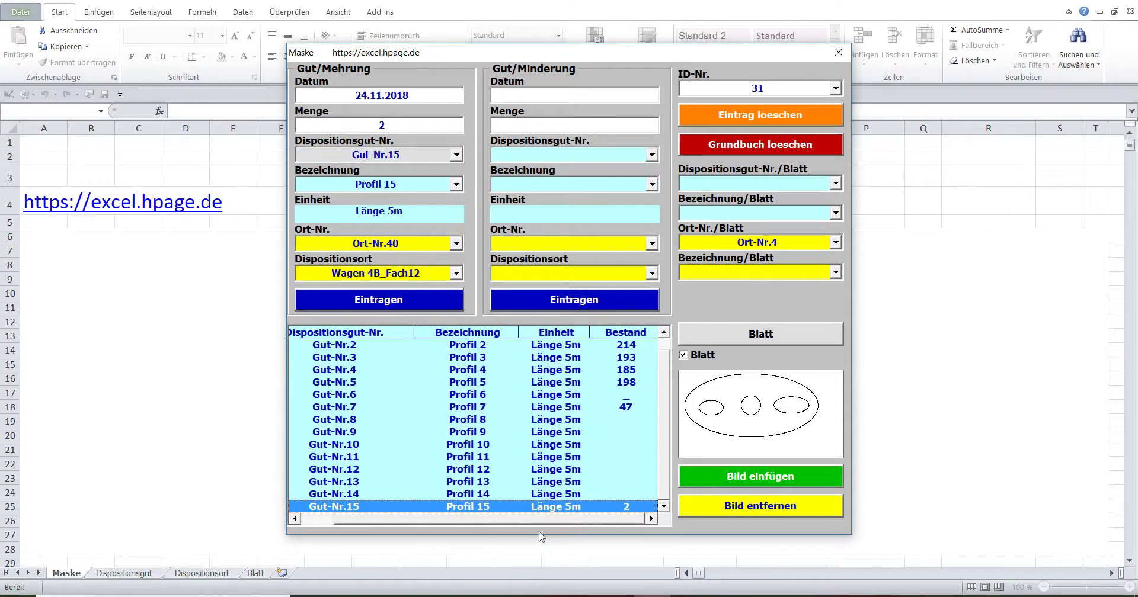
left_click(414, 243)
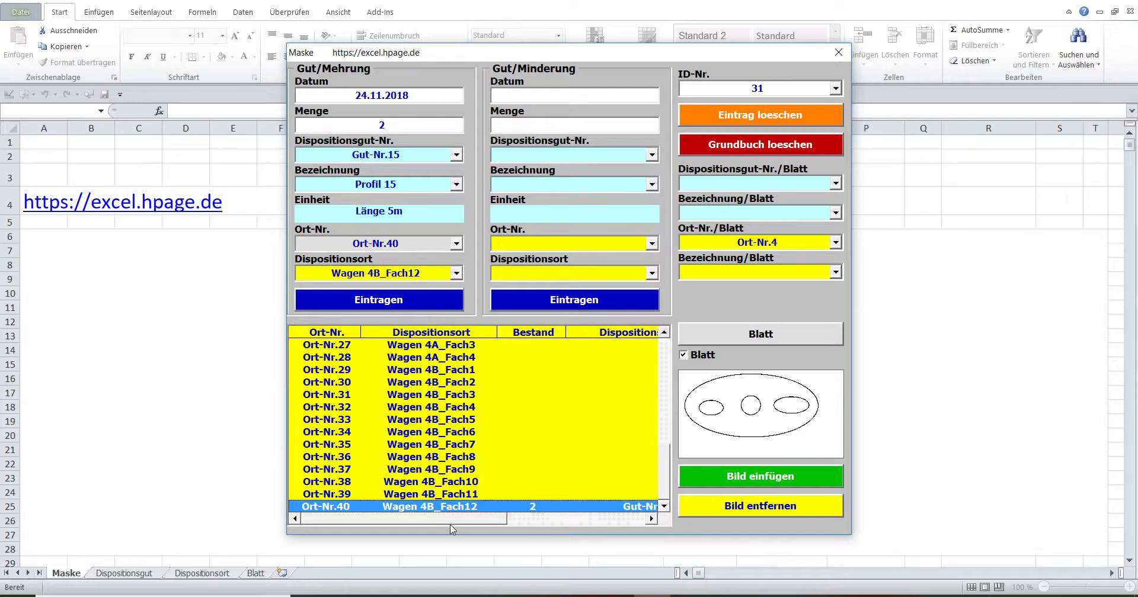
left_click_drag(451, 519, 600, 527)
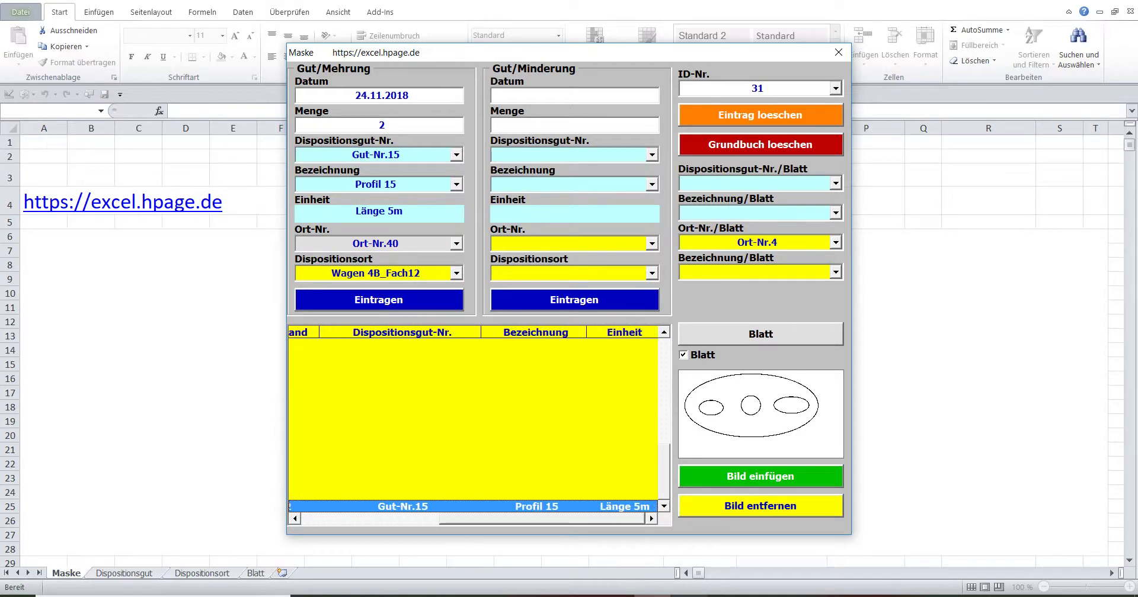
left_click(658, 596)
Step: Highlight the Word paragraph about password-protected Grundbuch loeschen
scroll(320, 453, "down", 2)
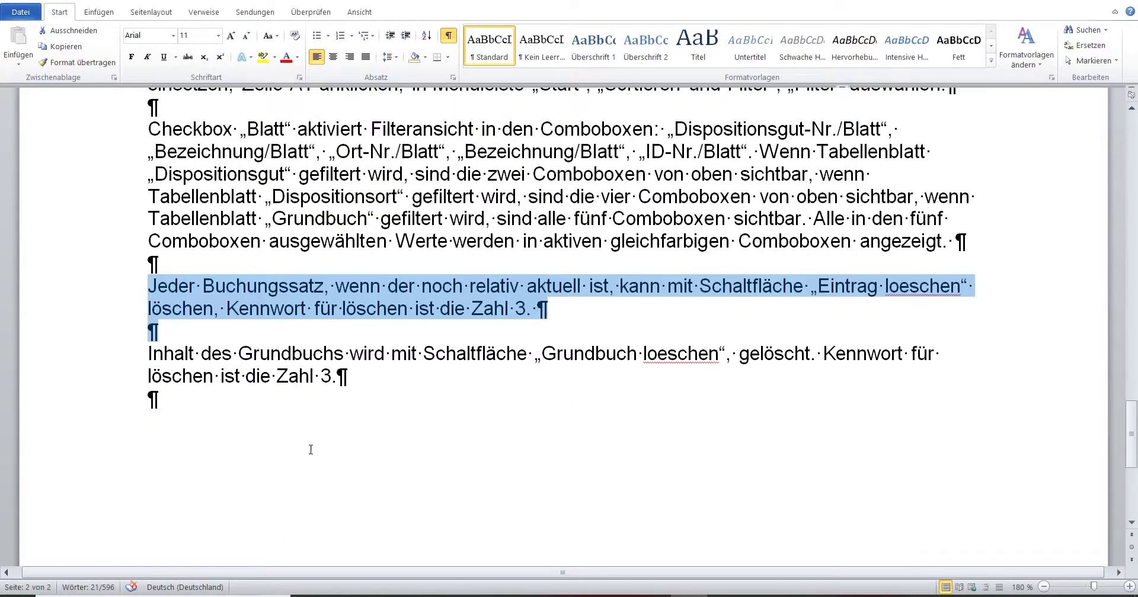
left_click_drag(129, 366, 133, 395)
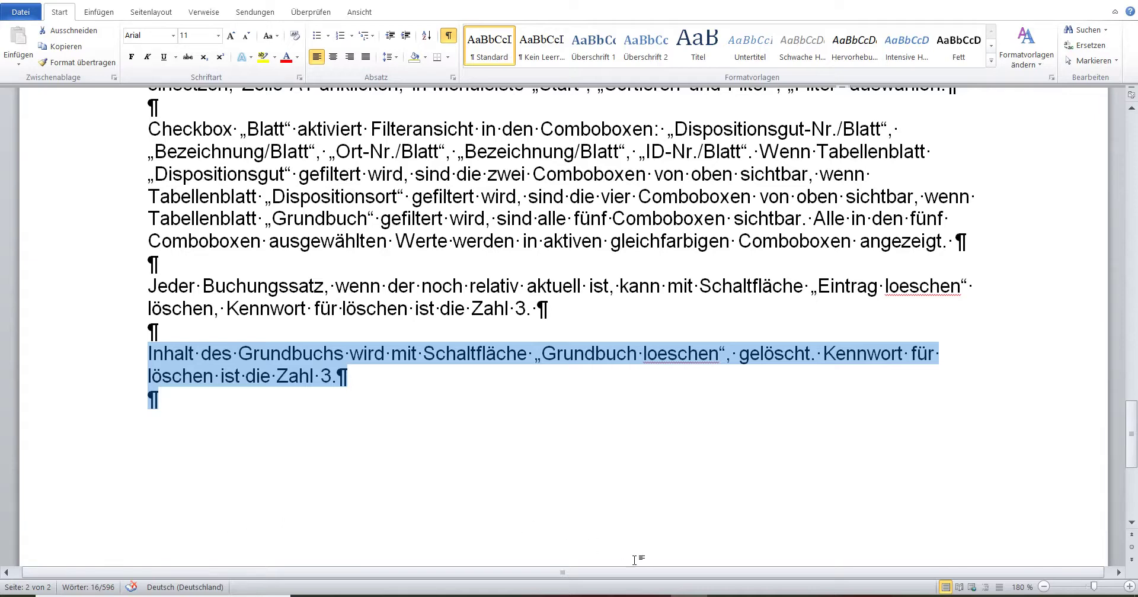
key("alt+Tab")
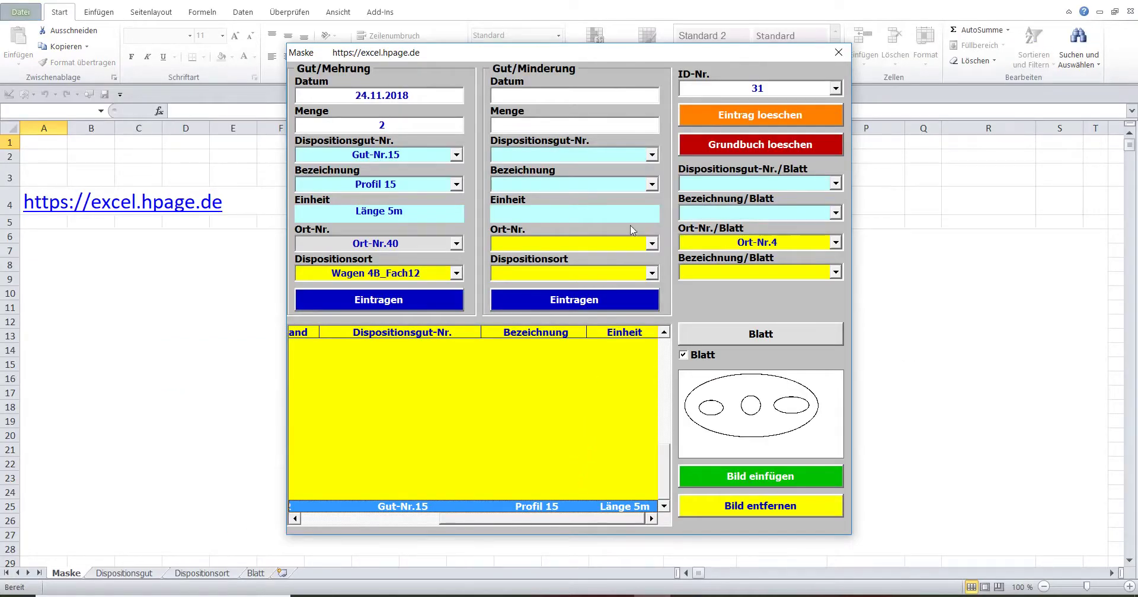
Step: Show all bookings again and select the booking records on the Blatt sheet
left_click(731, 92)
left_click(736, 335)
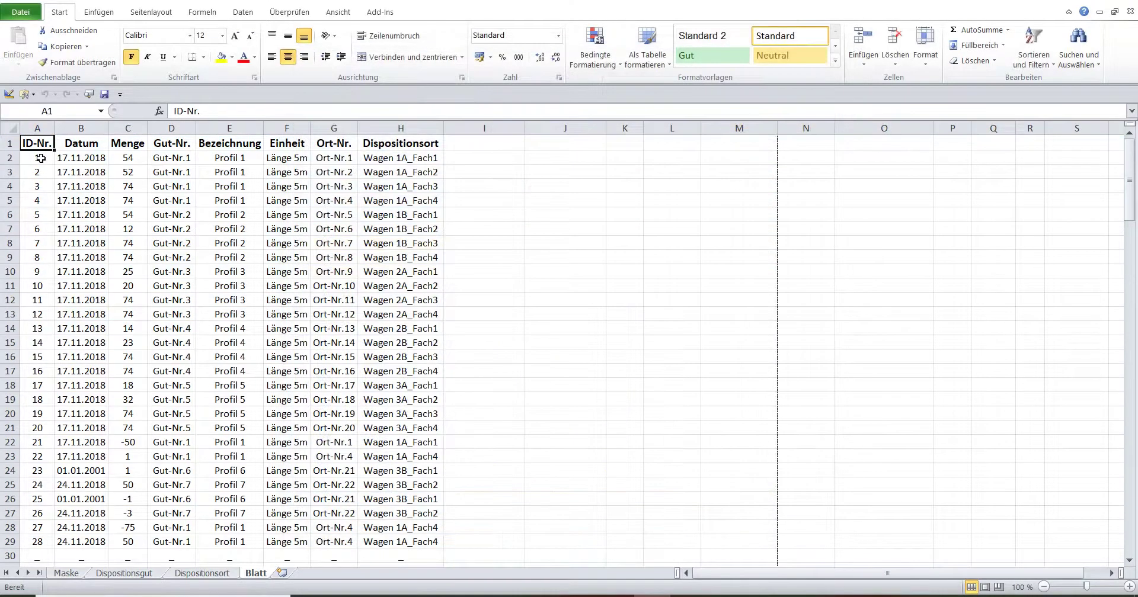
mouse_move(81, 143)
left_mouse_down()
mouse_move(308, 169)
mouse_move(400, 327)
left_mouse_up()
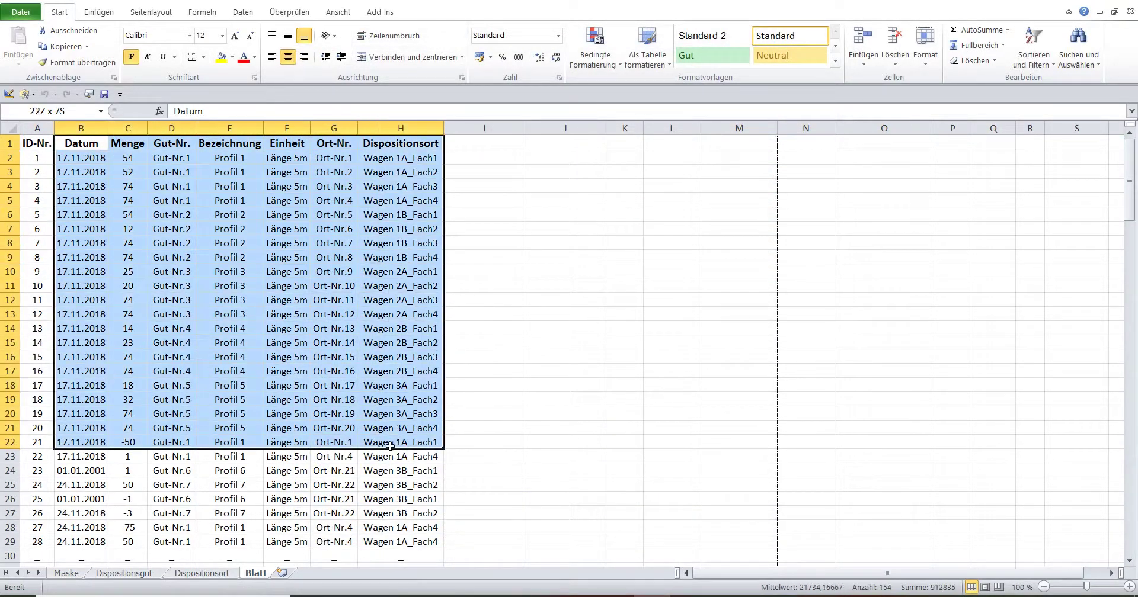
scroll(391, 503, "up", 4)
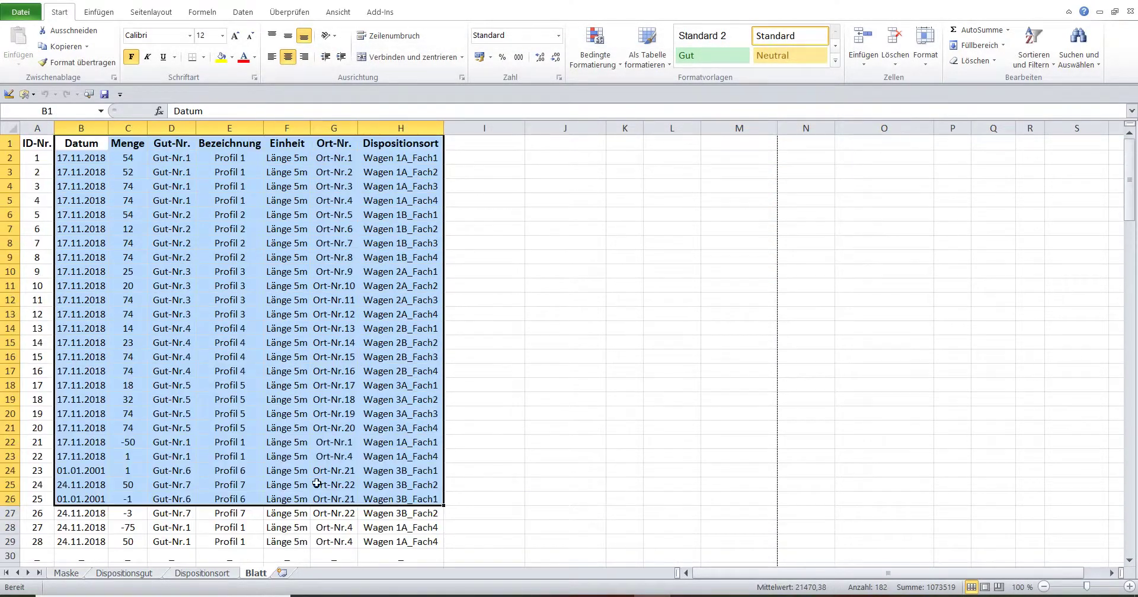
Step: Go back to the Maske sheet and reopen the stock booking form
left_click(69, 573)
left_click(577, 167)
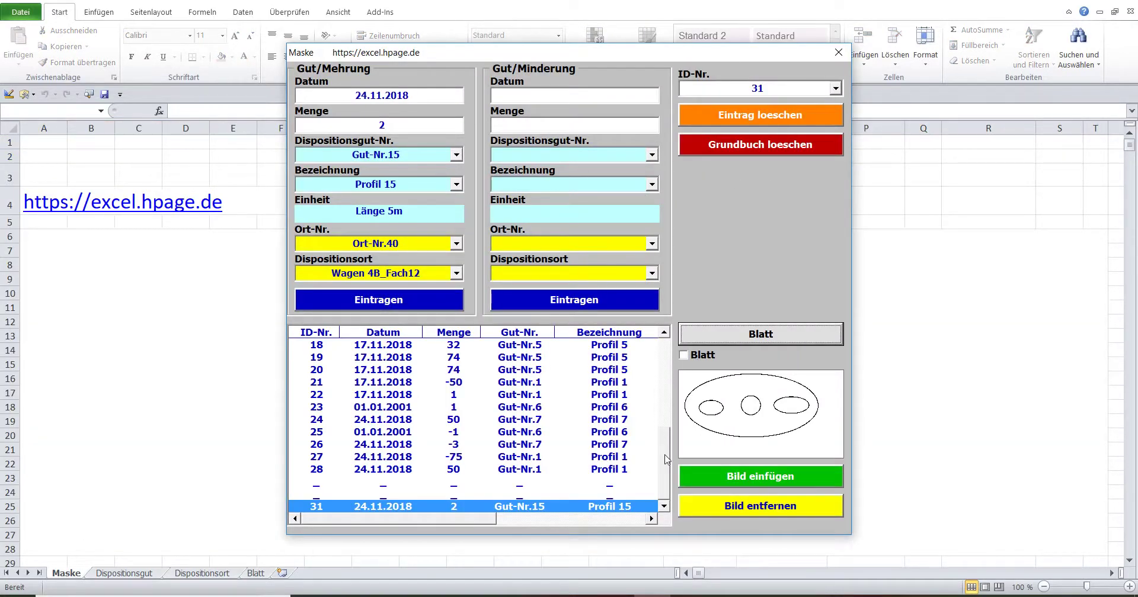
mouse_move(665, 459)
left_mouse_down()
mouse_move(673, 441)
mouse_move(674, 495)
left_mouse_up()
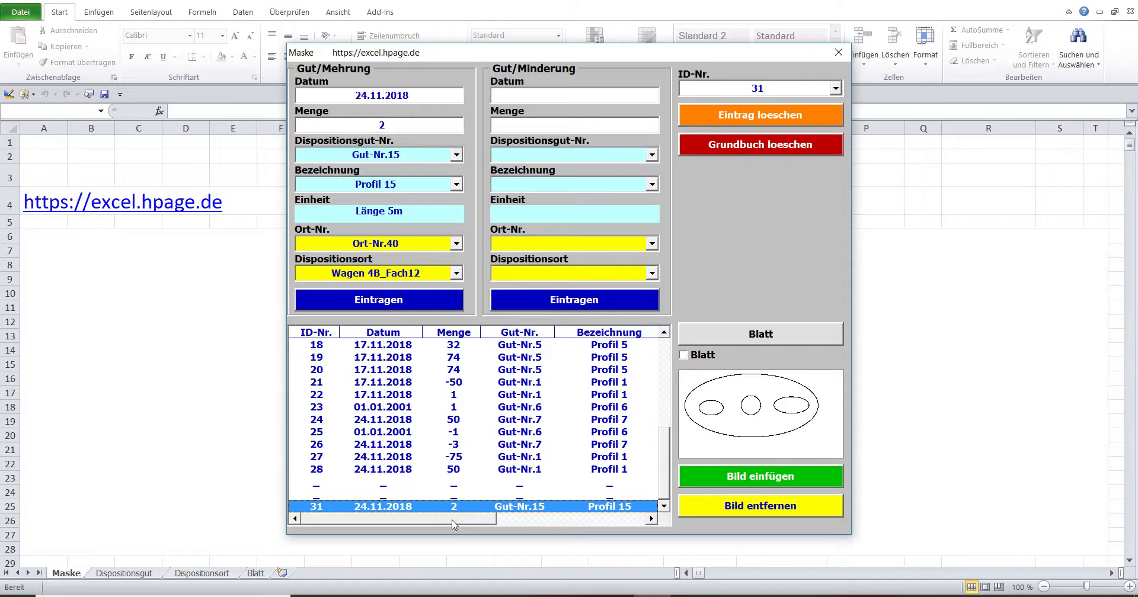
mouse_move(399, 519)
left_mouse_down()
mouse_move(551, 519)
mouse_move(398, 520)
left_mouse_up()
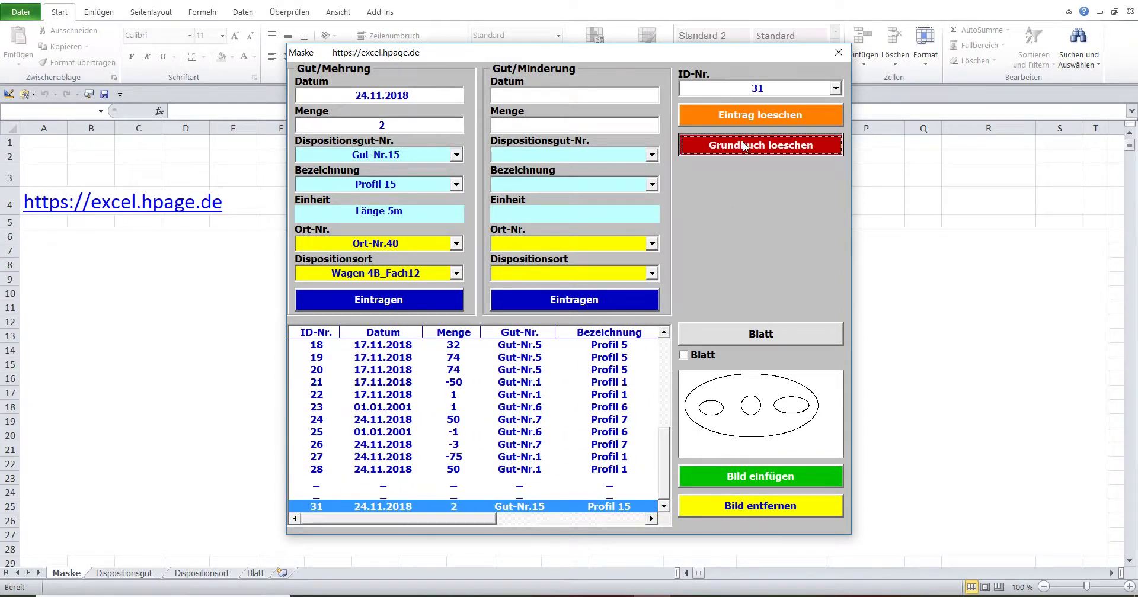
Step: Clear the whole Grundbuch, confirming with Ja and the password, then verify Blatt shows only headers
left_click(746, 147)
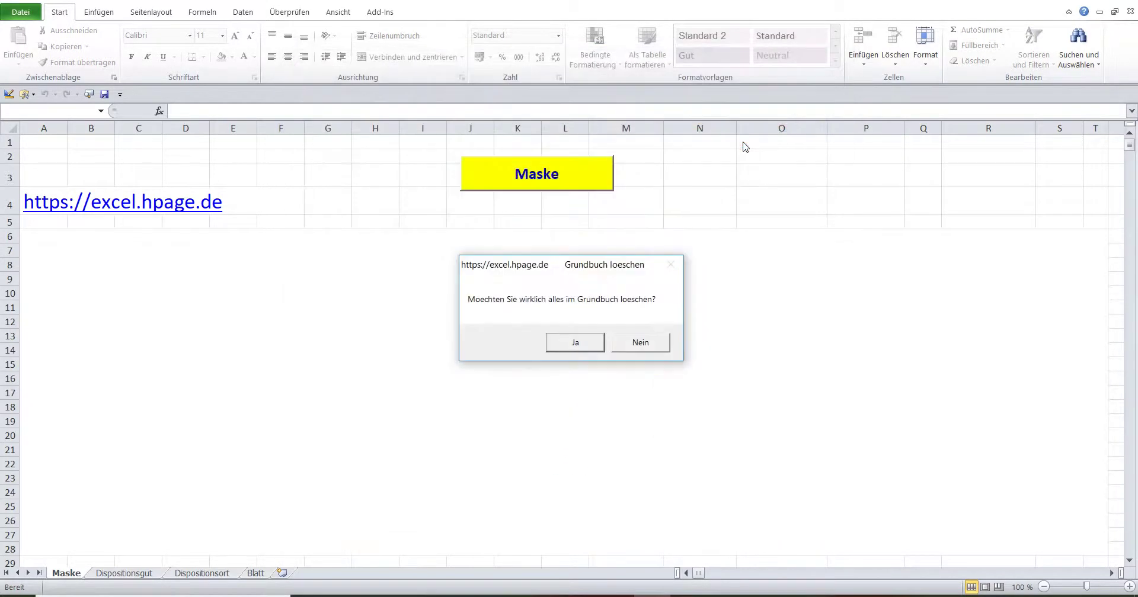
left_click(585, 347)
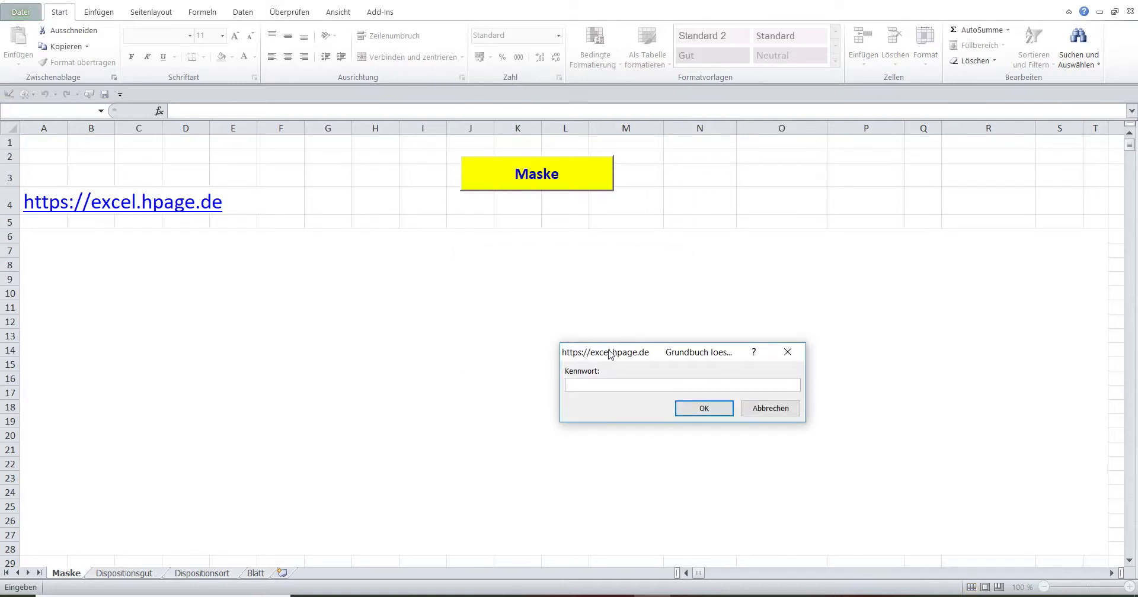
type("1")
left_click(688, 408)
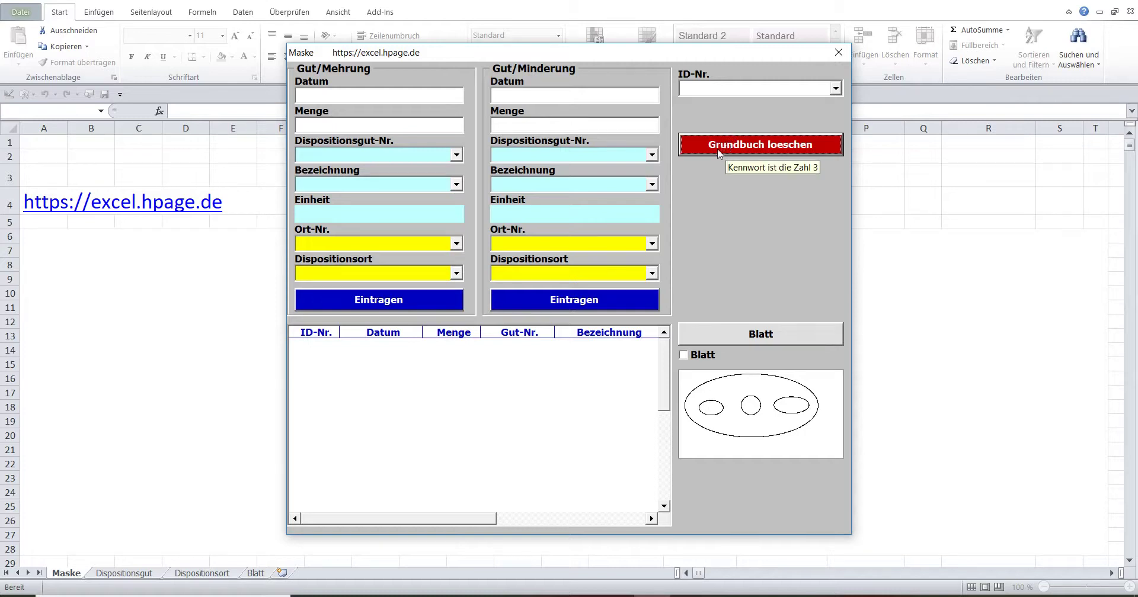
left_click_drag(666, 359, 663, 480)
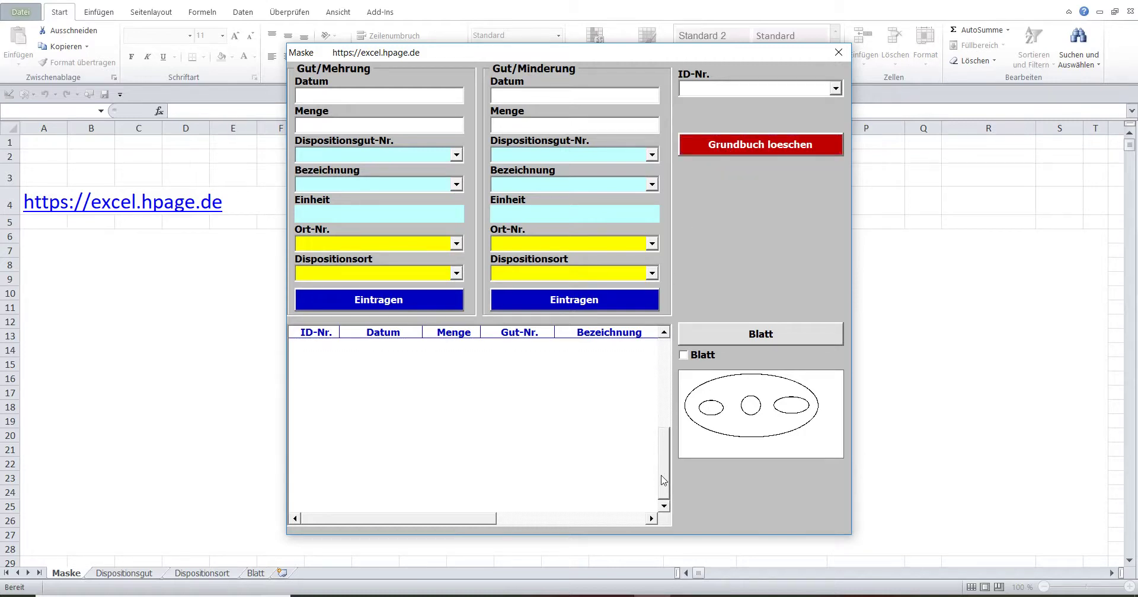
left_click(479, 507)
left_click_drag(491, 519, 671, 525)
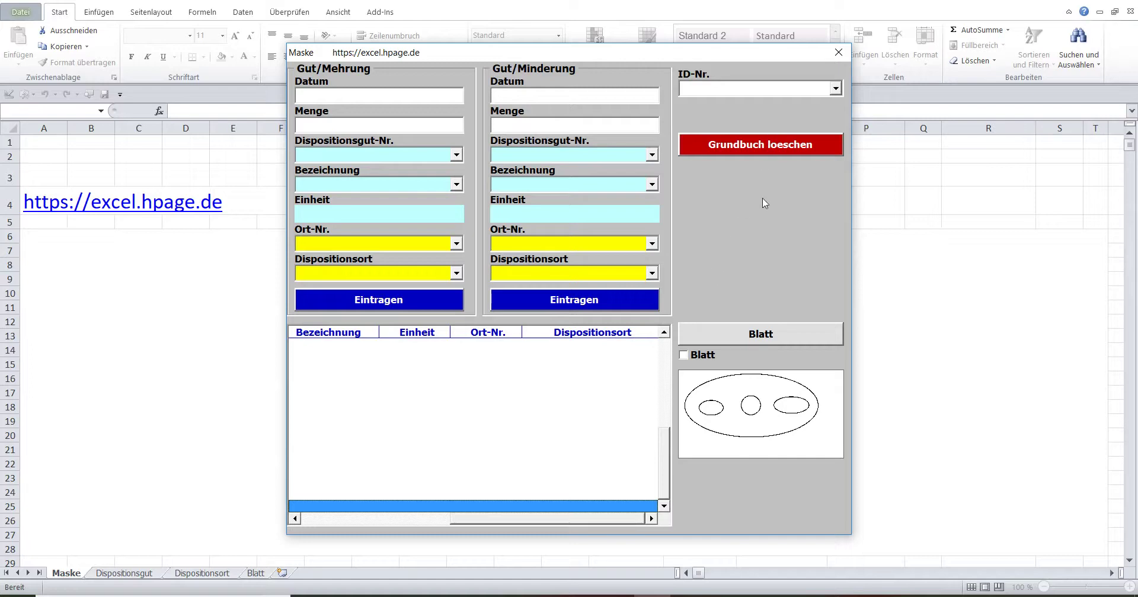
left_click(731, 335)
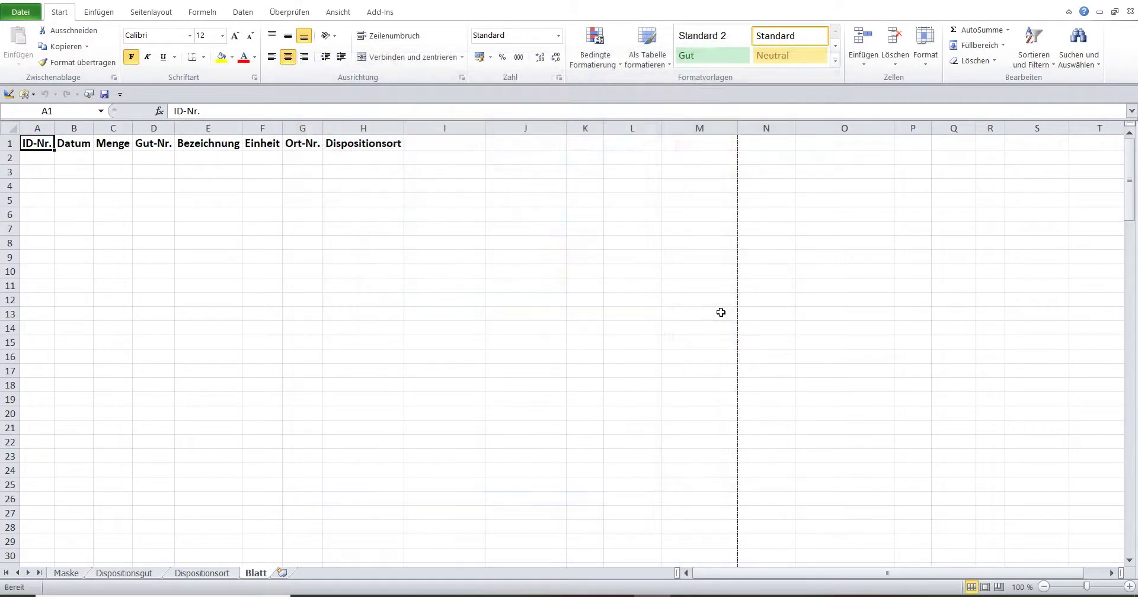
Step: Return to the Maske sheet and reopen the booking form, closing and relaunching it once
scroll(224, 218, "down", 5)
scroll(224, 219, "up", 5)
left_click(60, 574)
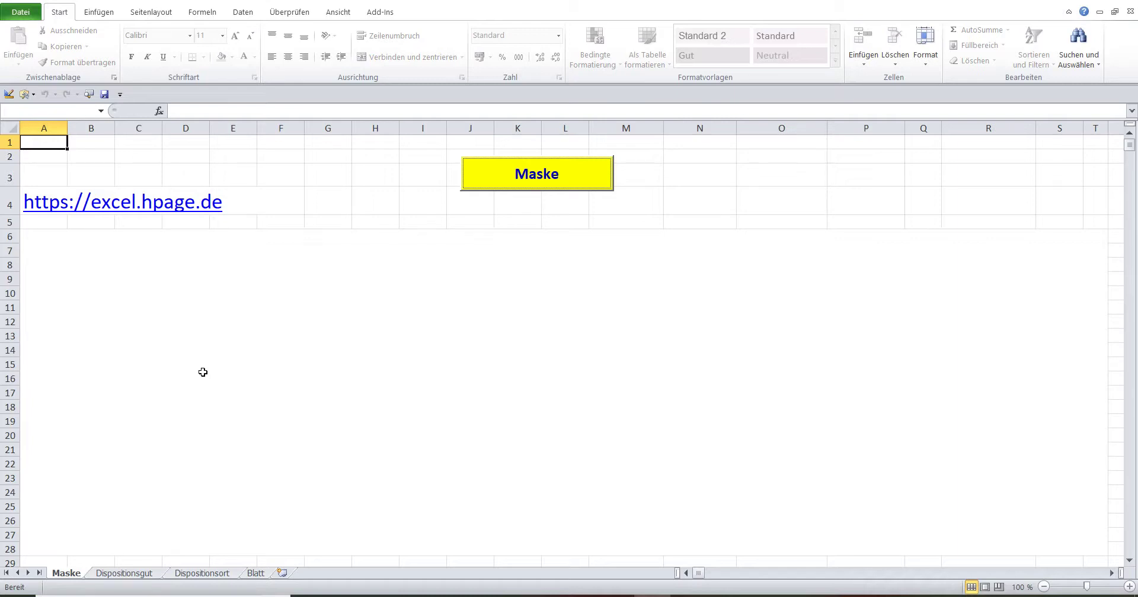
left_click(484, 188)
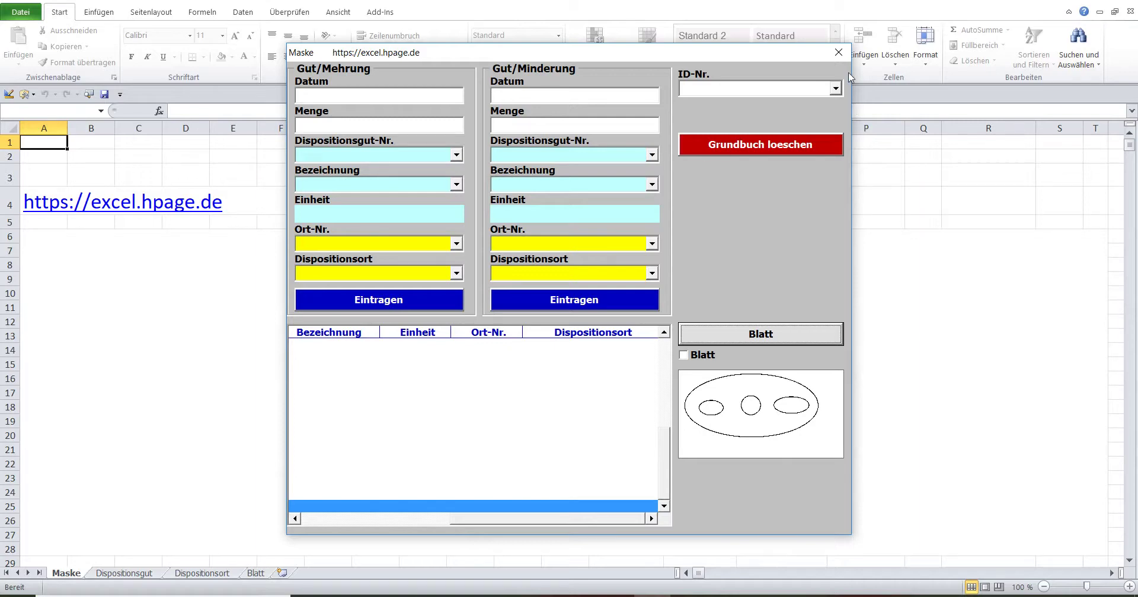
left_click(842, 54)
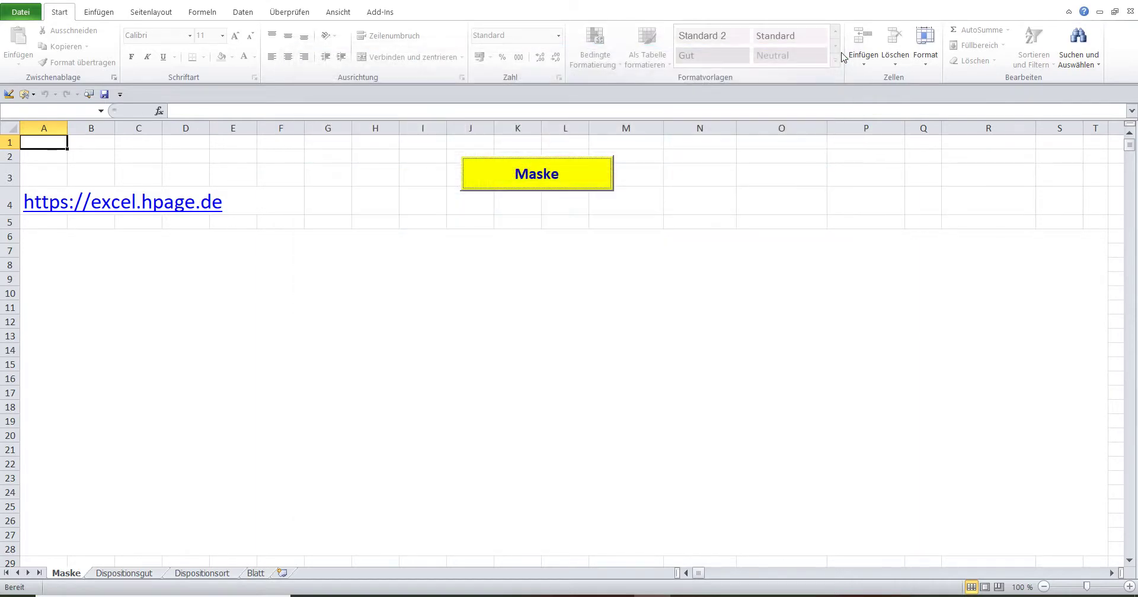
left_click(573, 175)
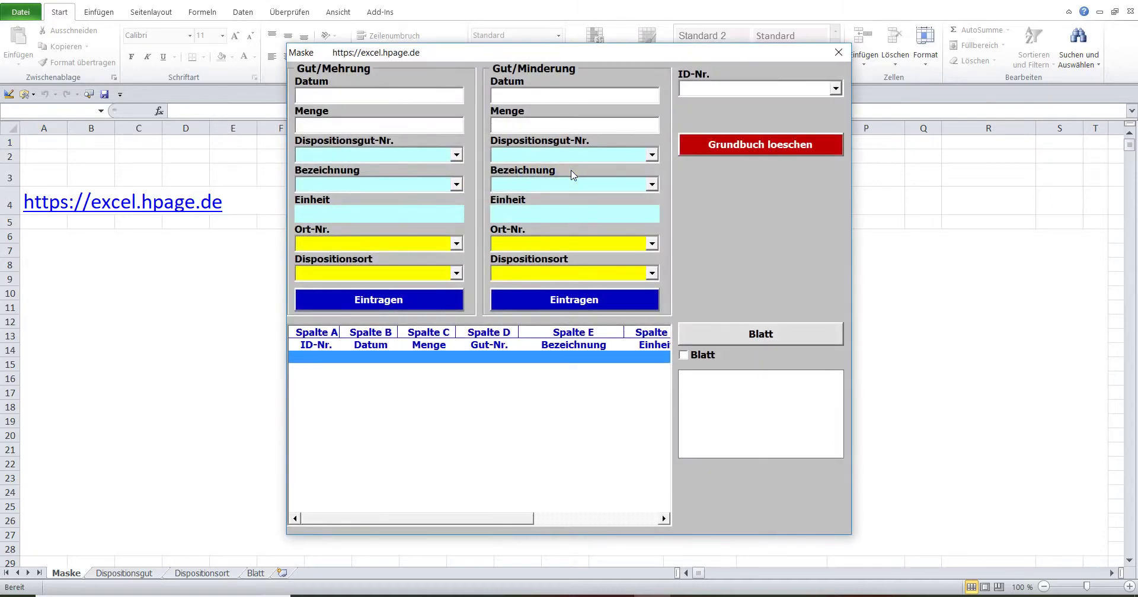